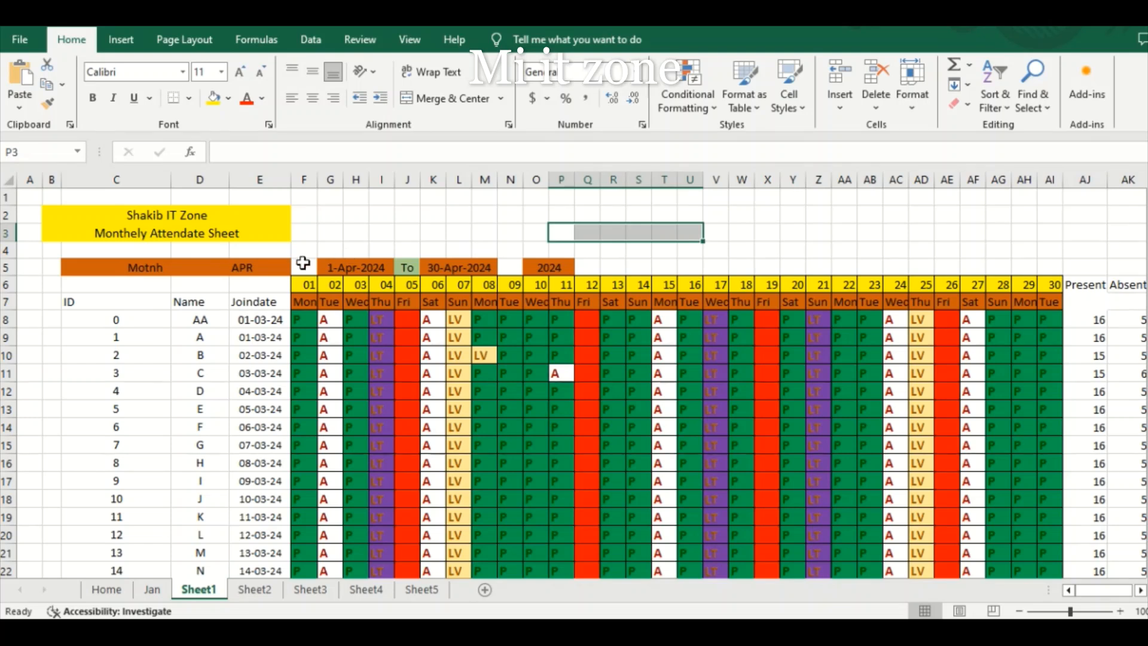
left_click(293, 232)
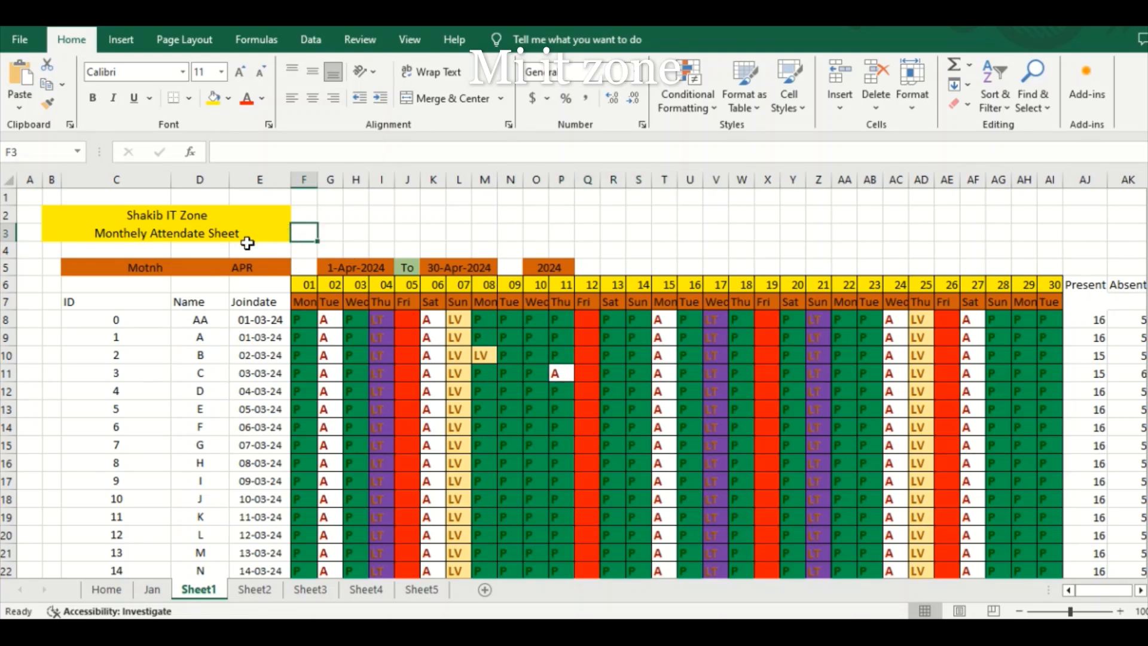
left_click(172, 214)
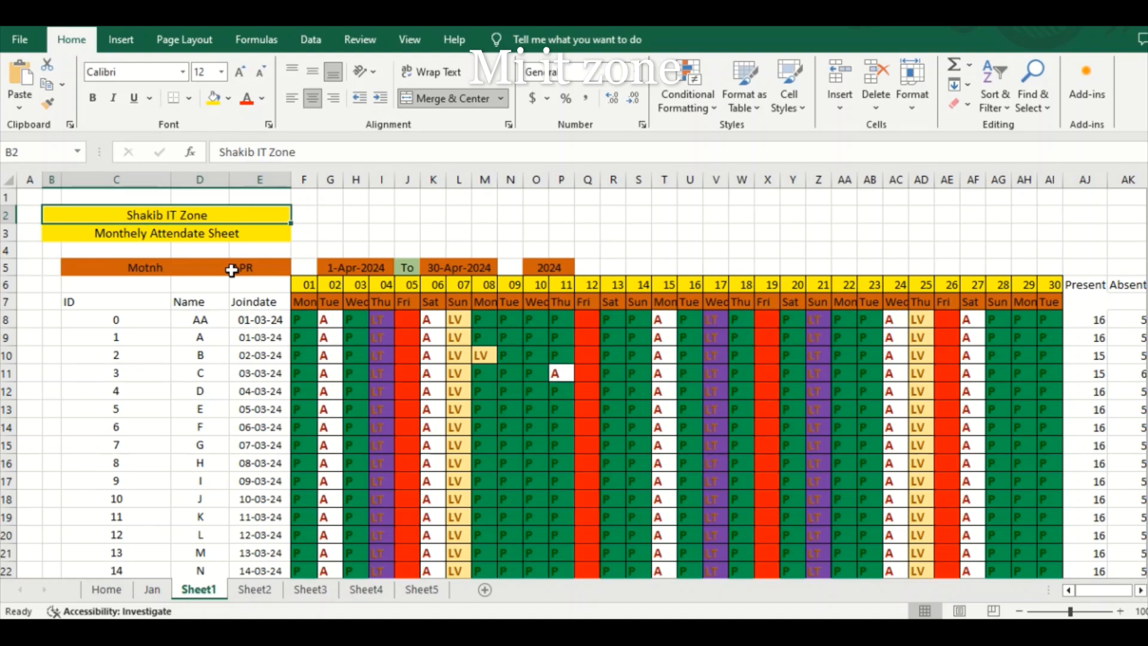
left_click(209, 237)
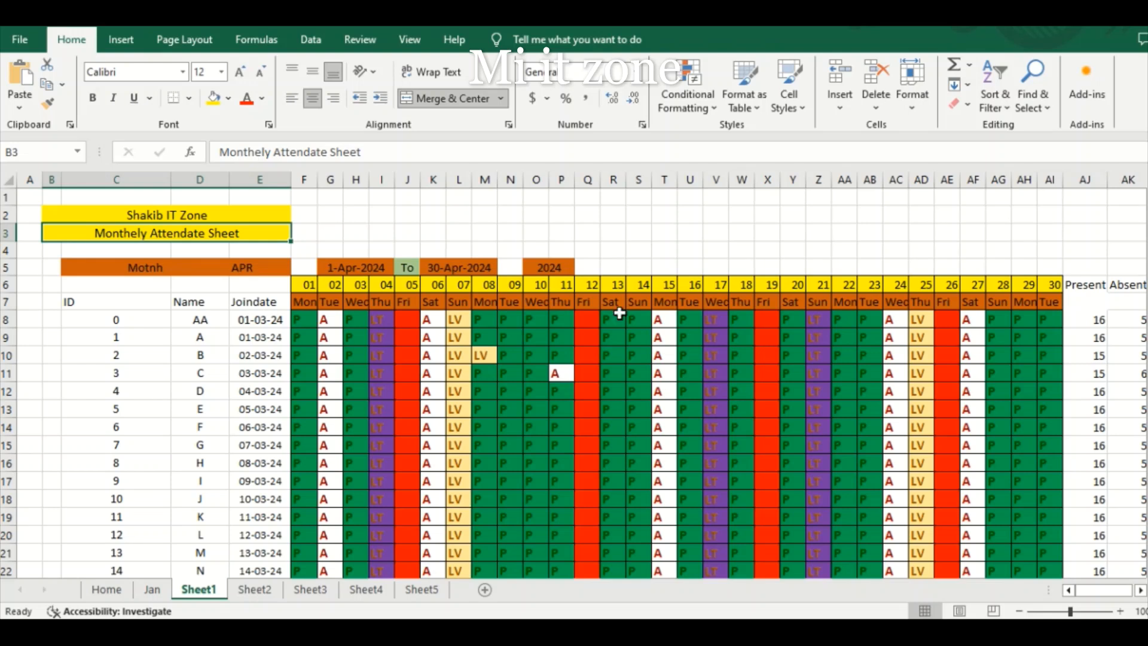
left_click(509, 231)
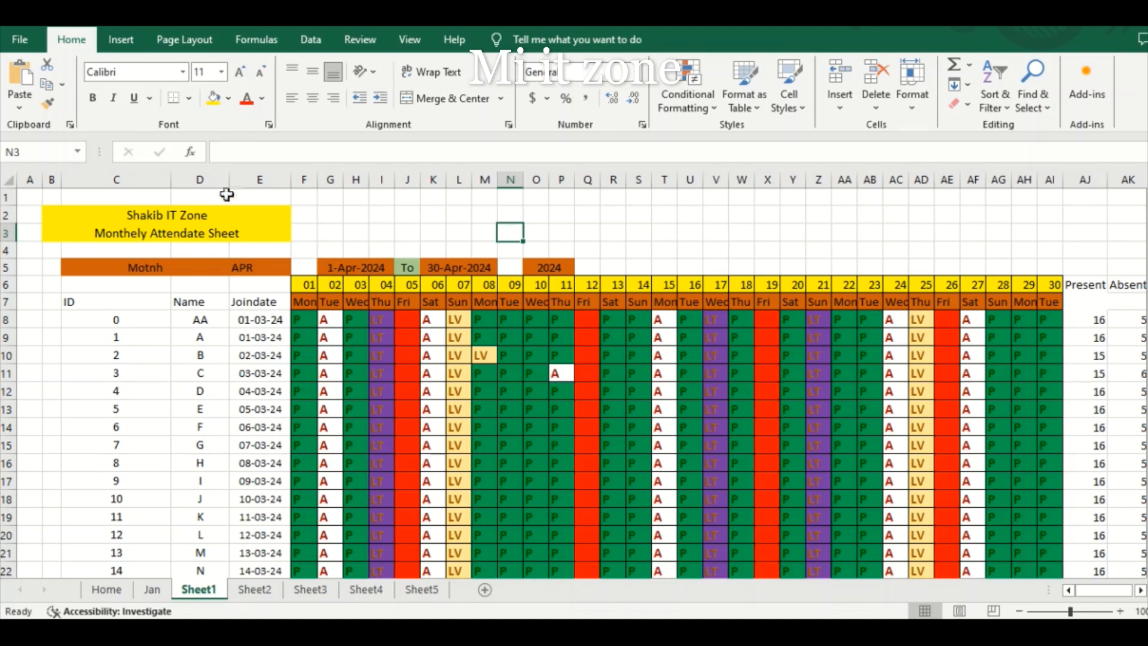
Narrow the ID column C and inspect the counting formulas in the Present and Absent columns.
left_click_drag(172, 179, 134, 185)
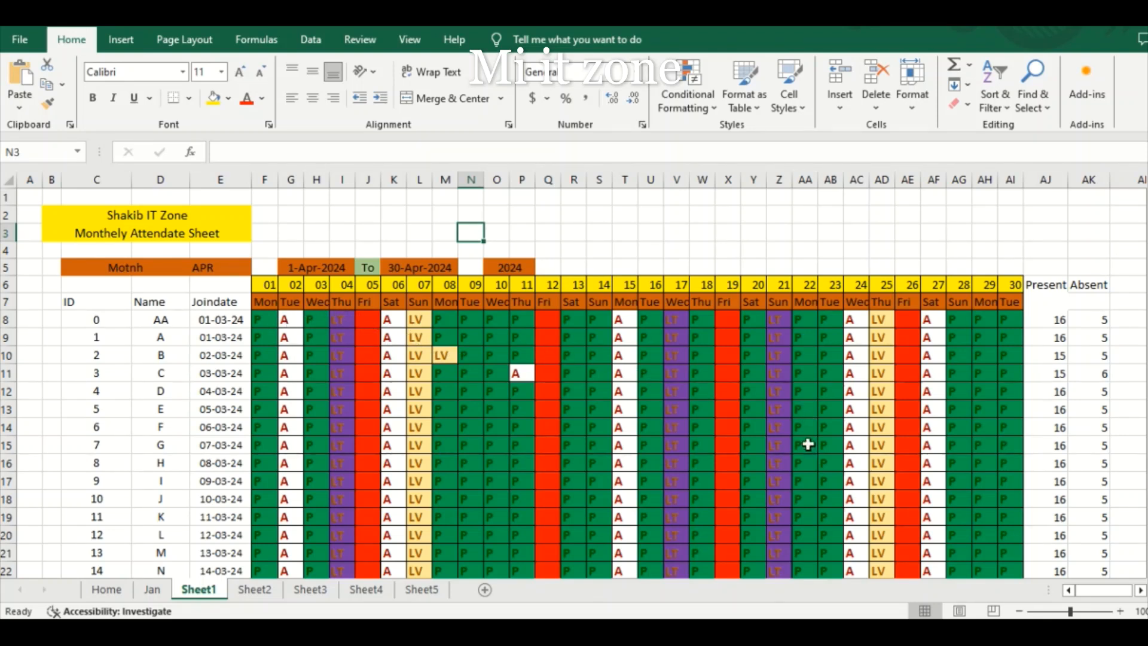
left_click(1059, 325)
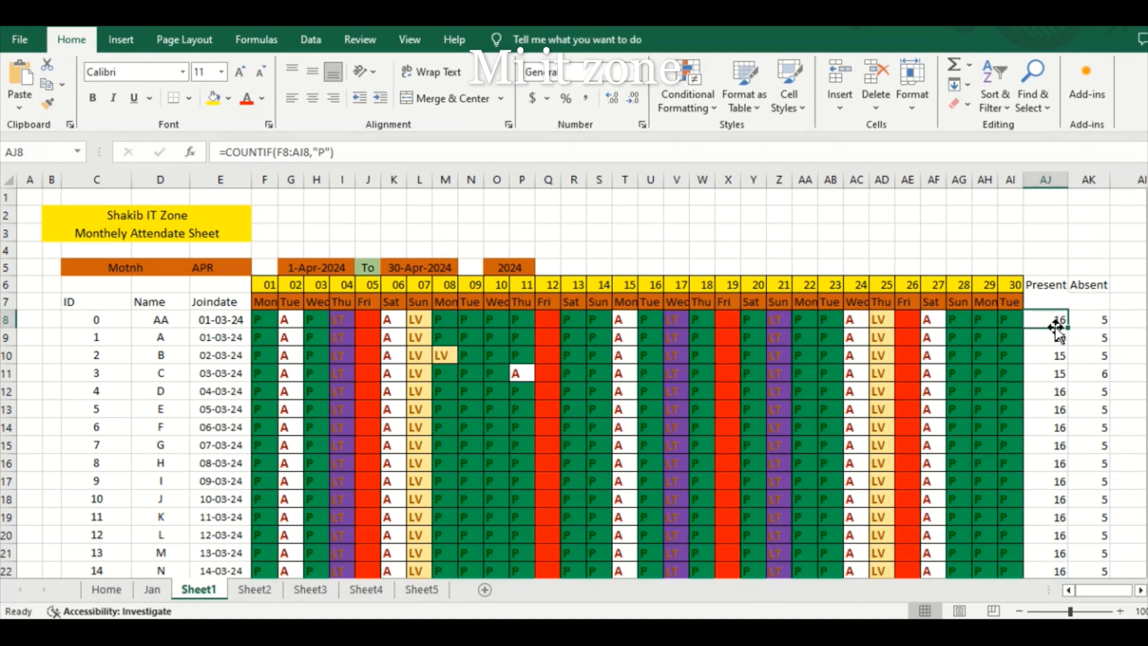
left_click(1091, 320)
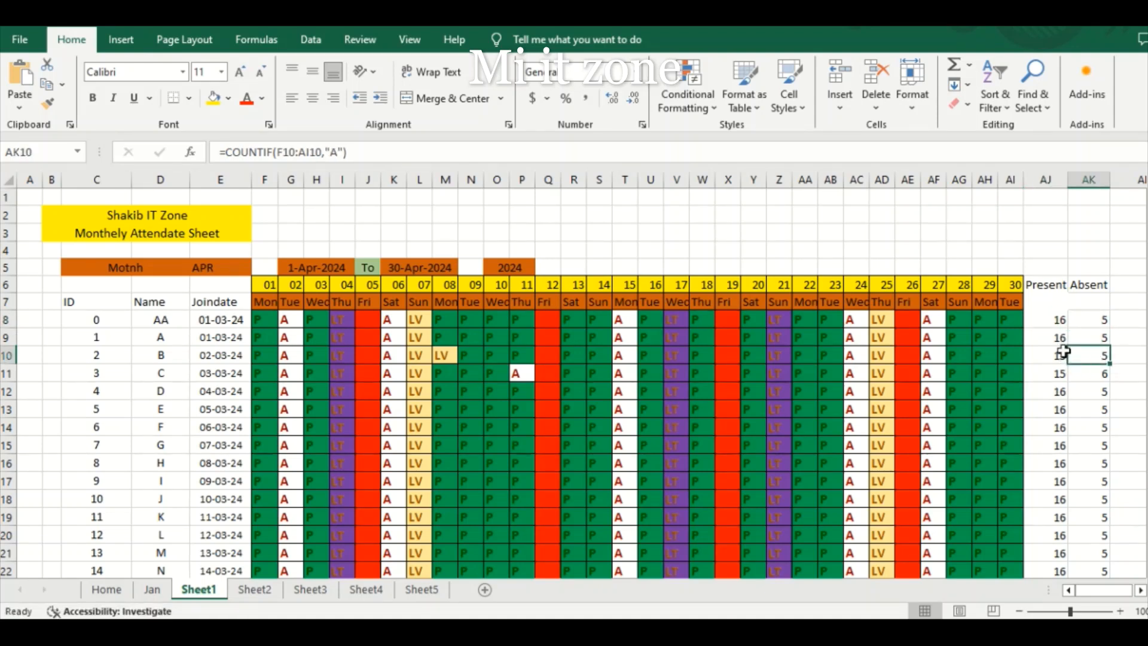
left_click(1057, 323)
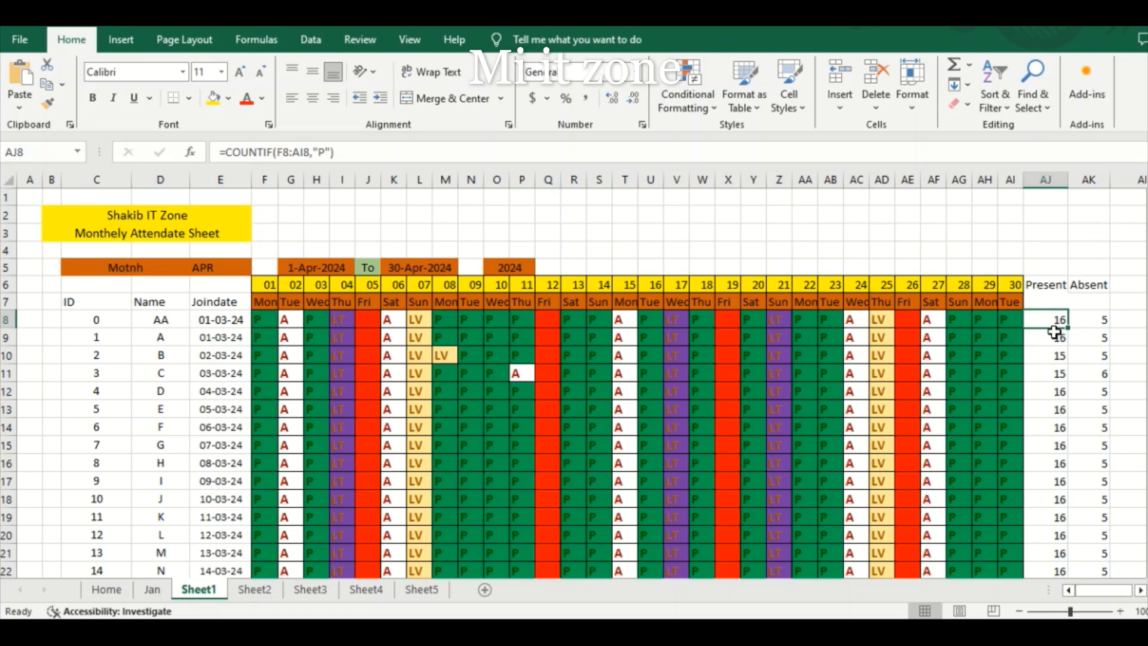
left_click(1061, 408)
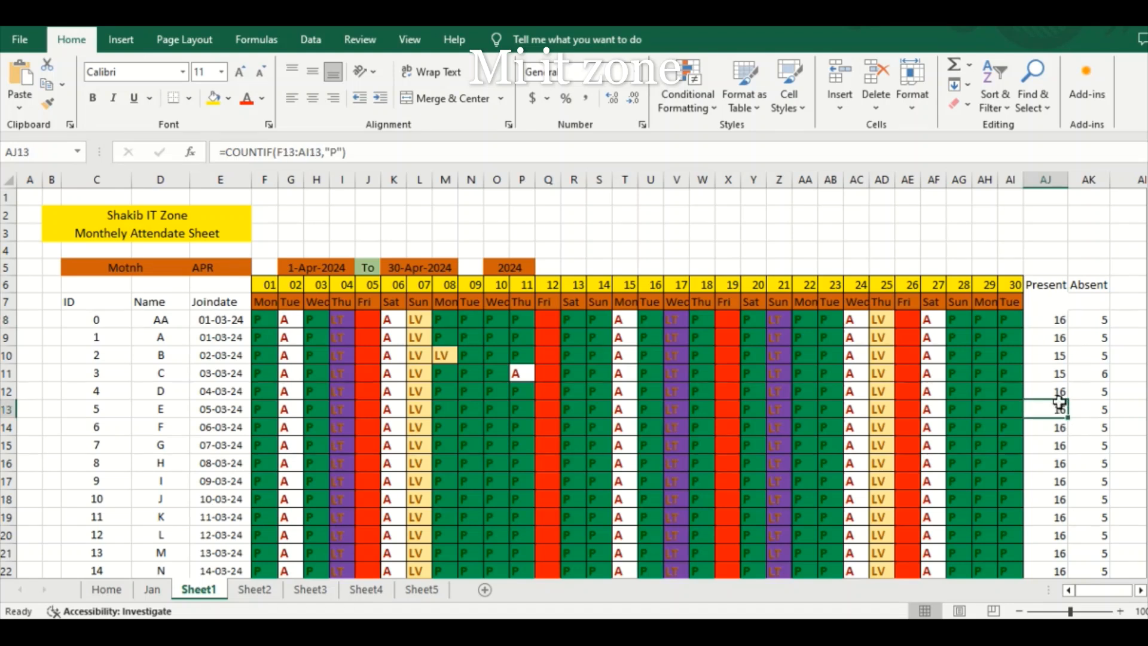
Fill the Present and Absent header cells with yellow.
left_click_drag(1047, 291, 1091, 287)
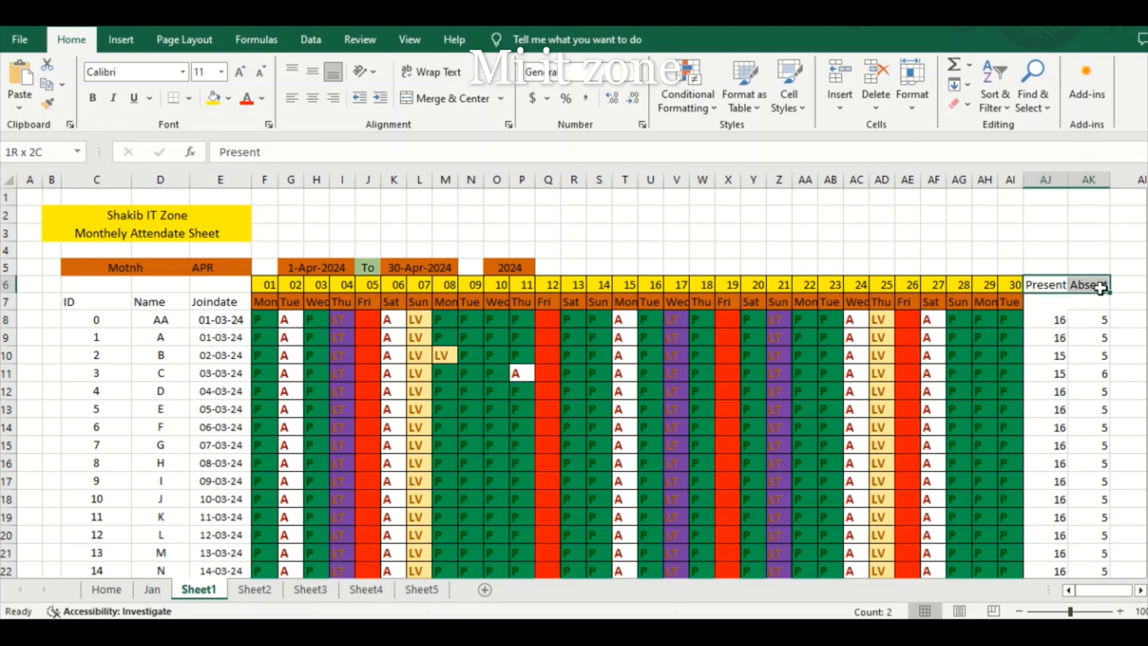
left_click(213, 98)
left_click(1091, 390)
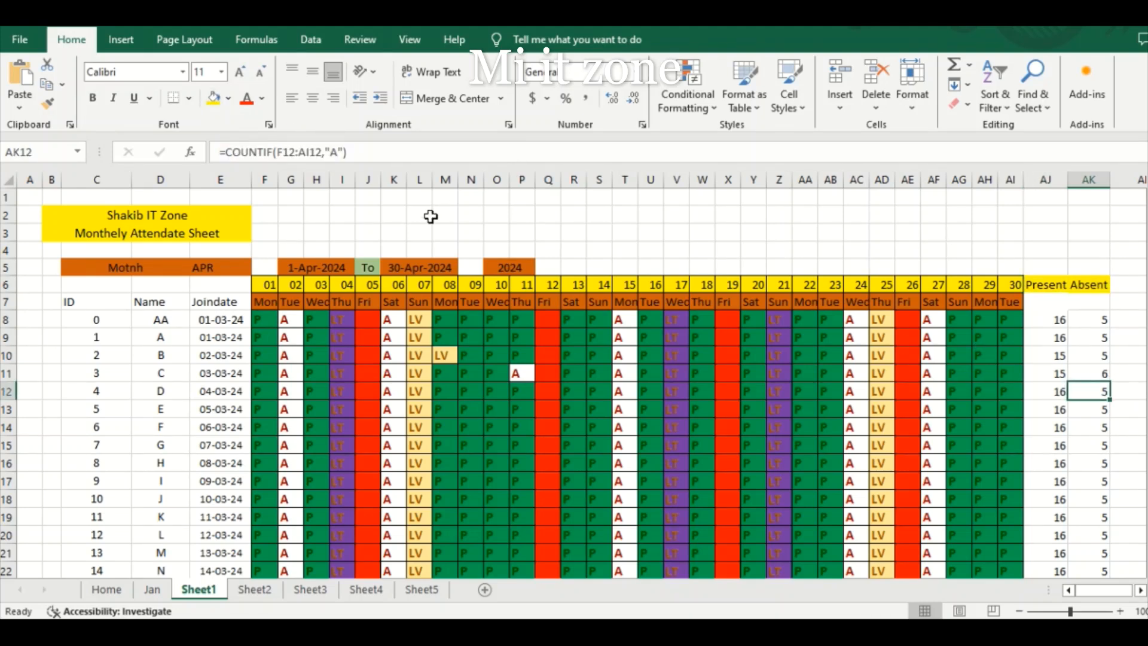
On Sheet2, merge and center cells C2:G2 for the main title.
left_click(254, 590)
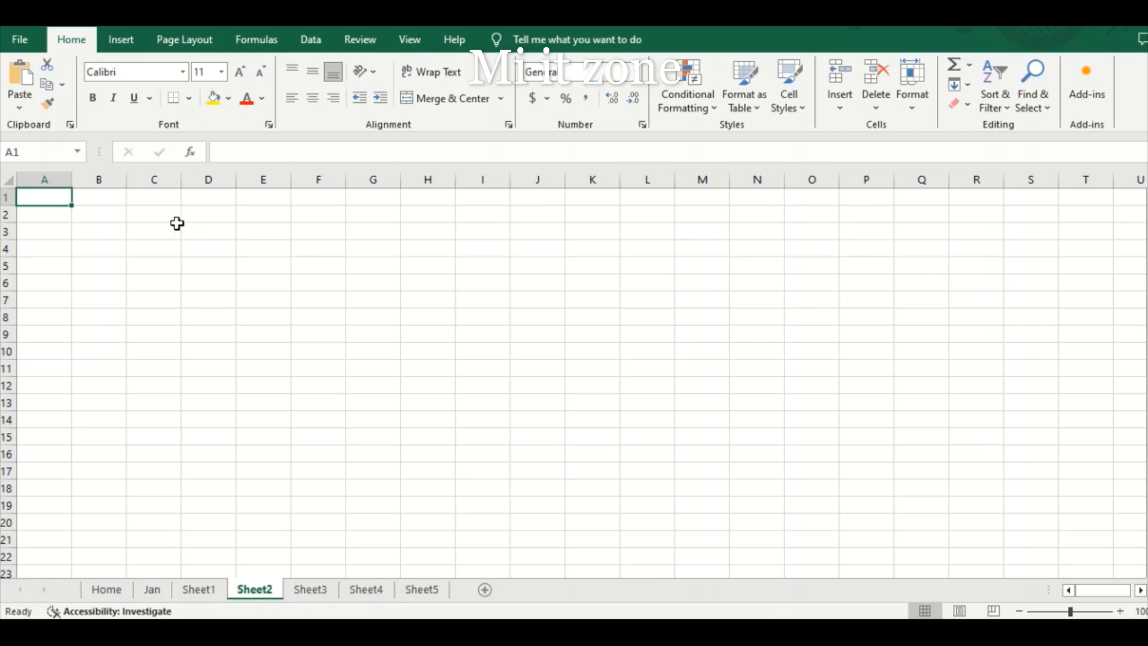
left_click_drag(139, 214, 254, 214)
left_click(225, 243)
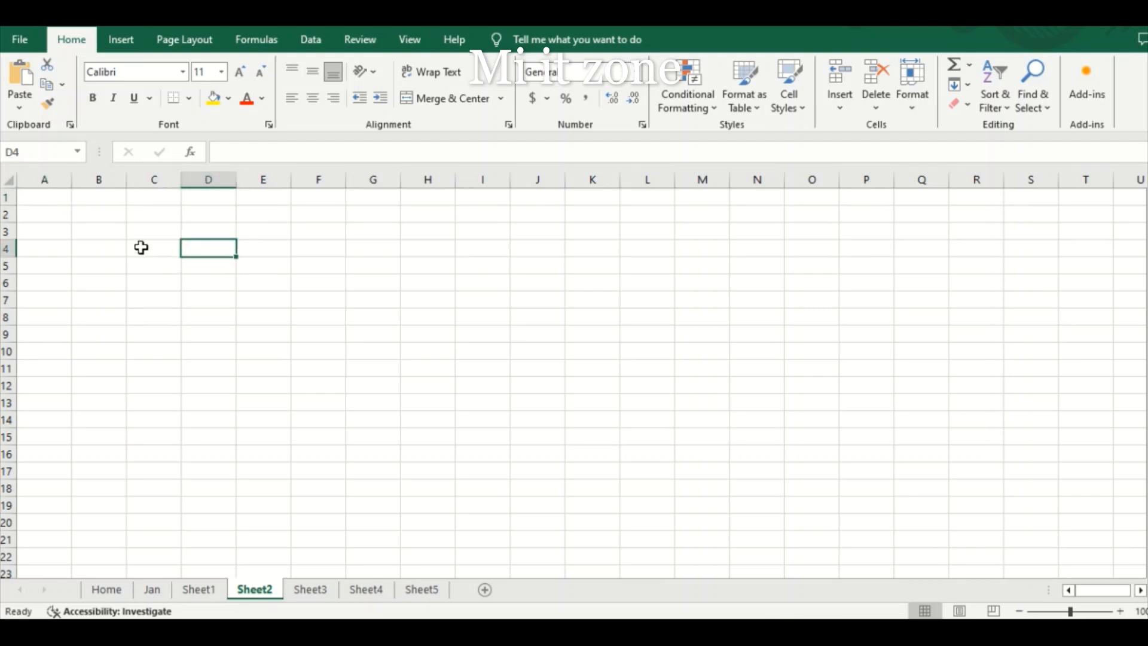
left_click_drag(123, 215, 333, 215)
left_click(263, 281)
left_click_drag(144, 218, 392, 212)
left_click(426, 98)
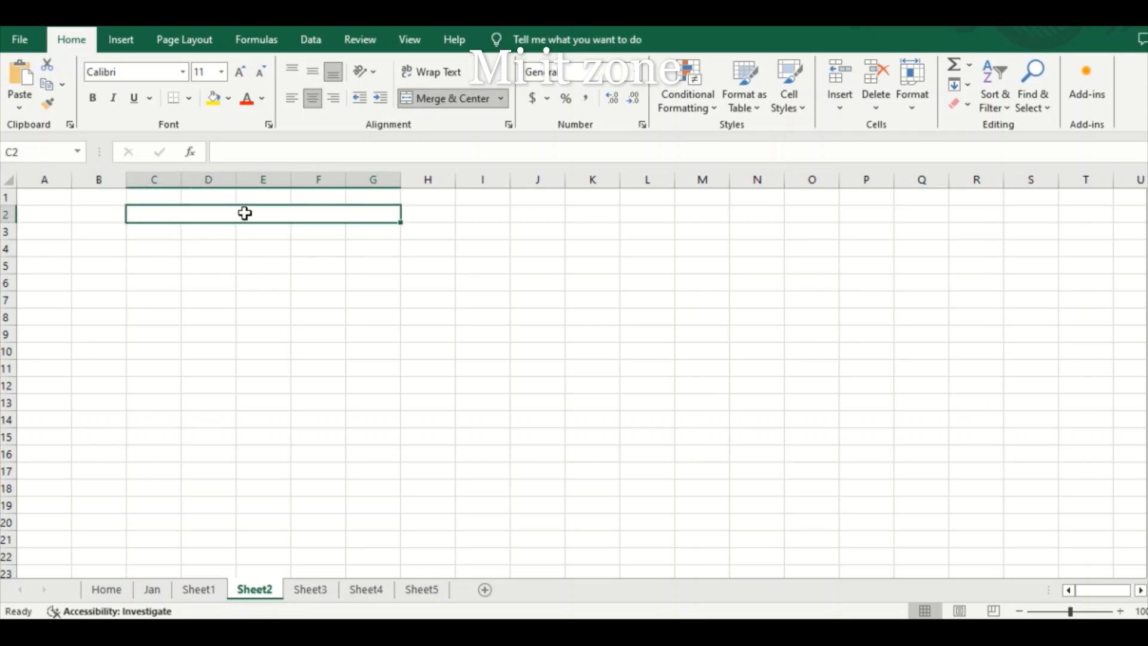
Enter the title "Shakib IT Zone" in the merged cell in row 2.
type("Sha")
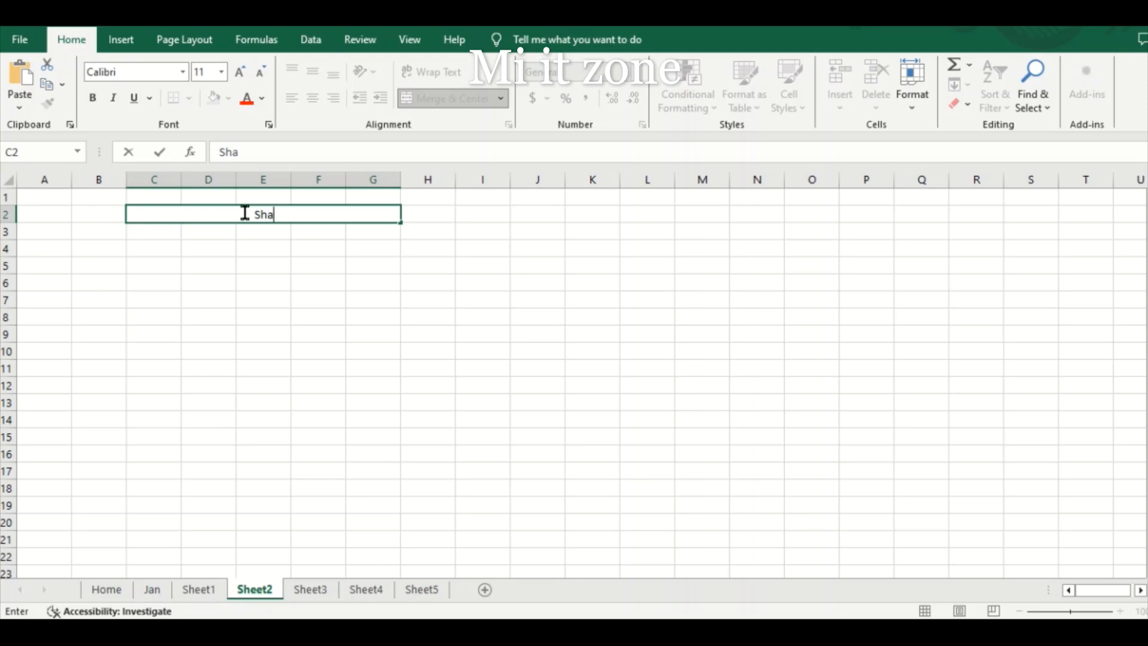
type("kib IT Zone")
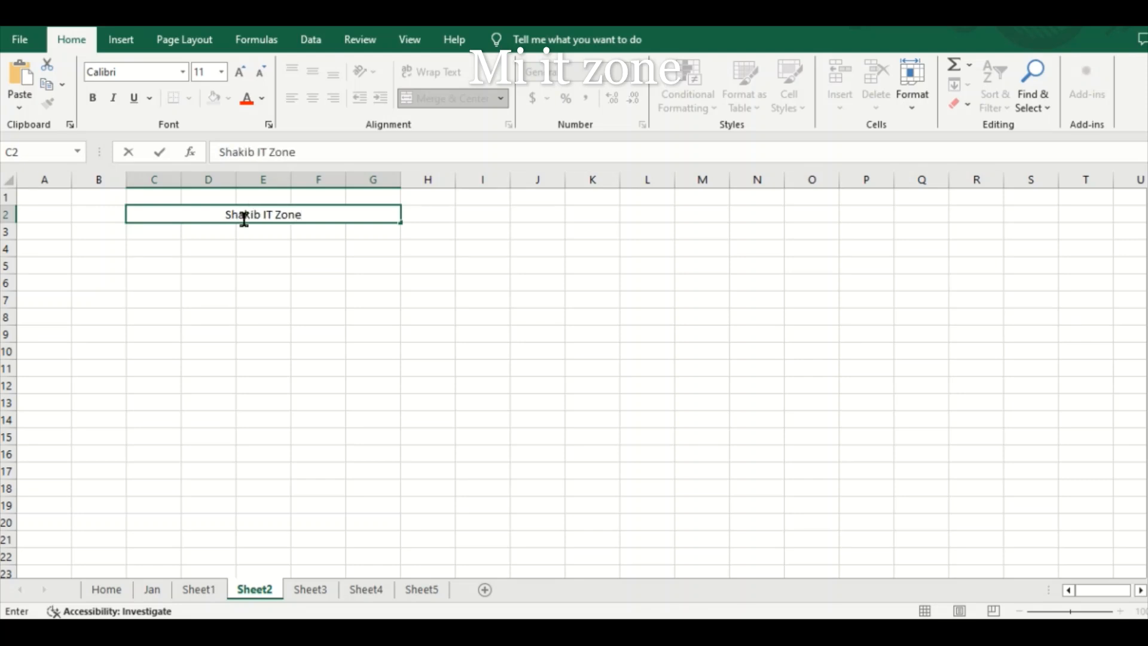
left_click(266, 275)
Make the "Shakib IT Zone" title bold at font size 20 and give its cell a yellow fill.
left_click(244, 213)
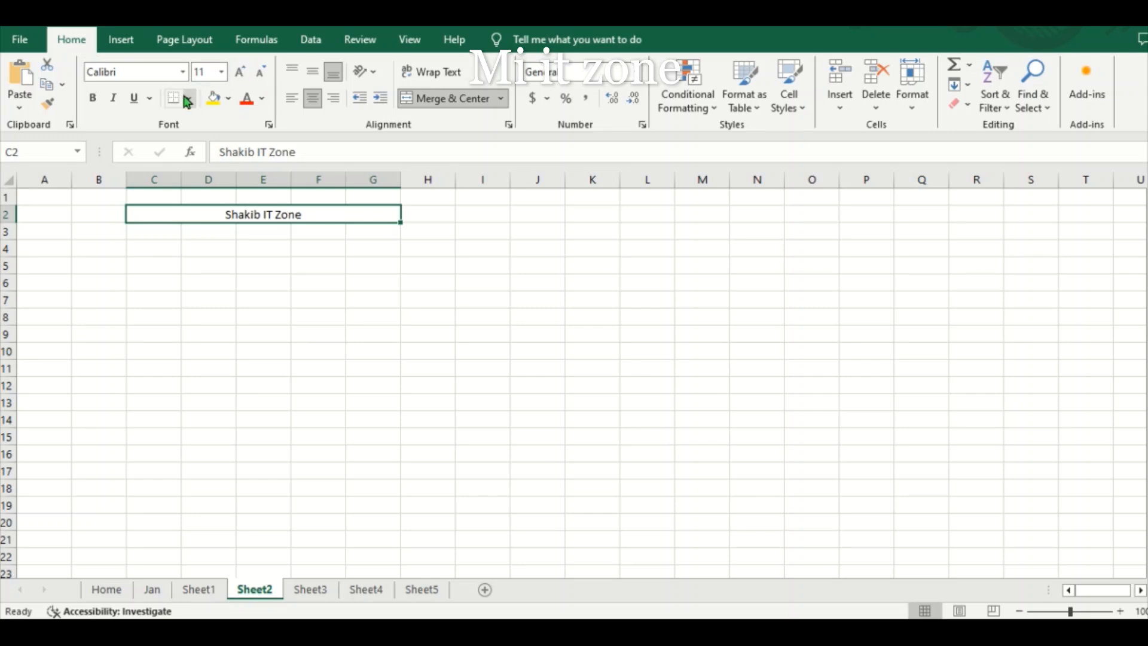
left_click(93, 97)
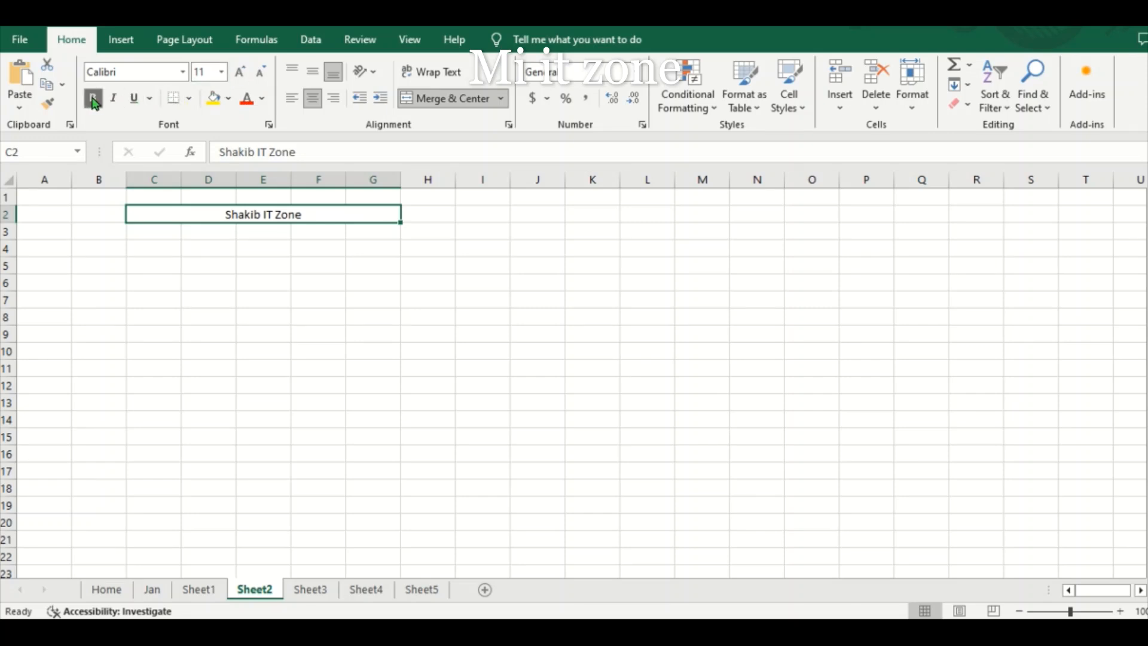
left_click(243, 73)
left_click(243, 74)
left_click(243, 73)
left_click(243, 73)
left_click(243, 74)
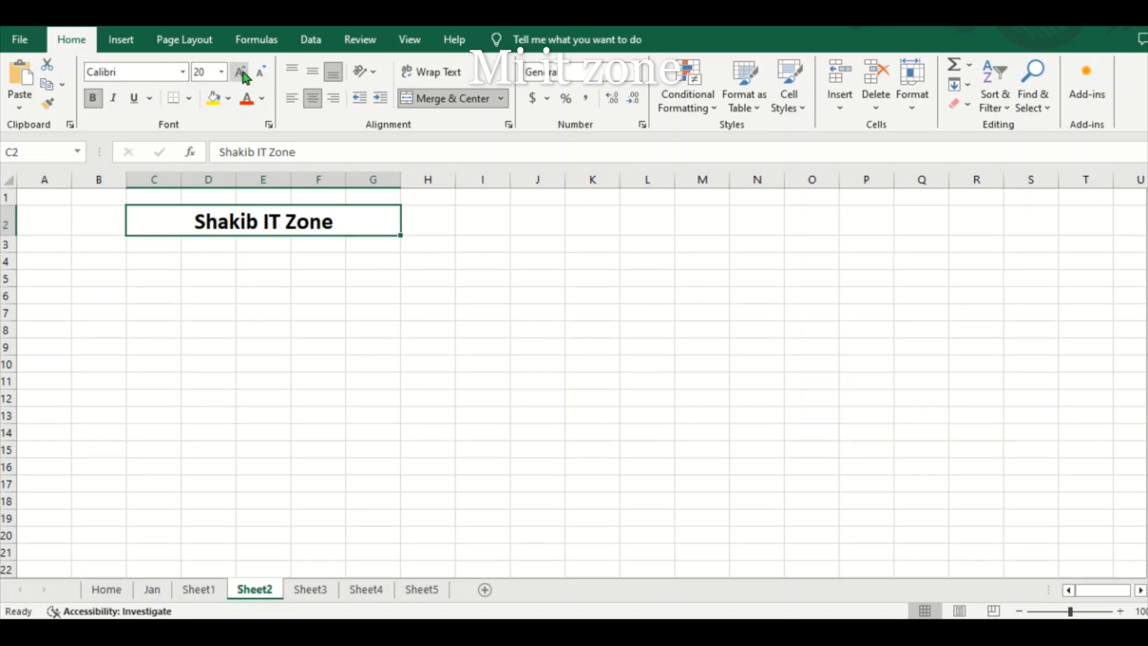
left_click(213, 97)
left_click(203, 261)
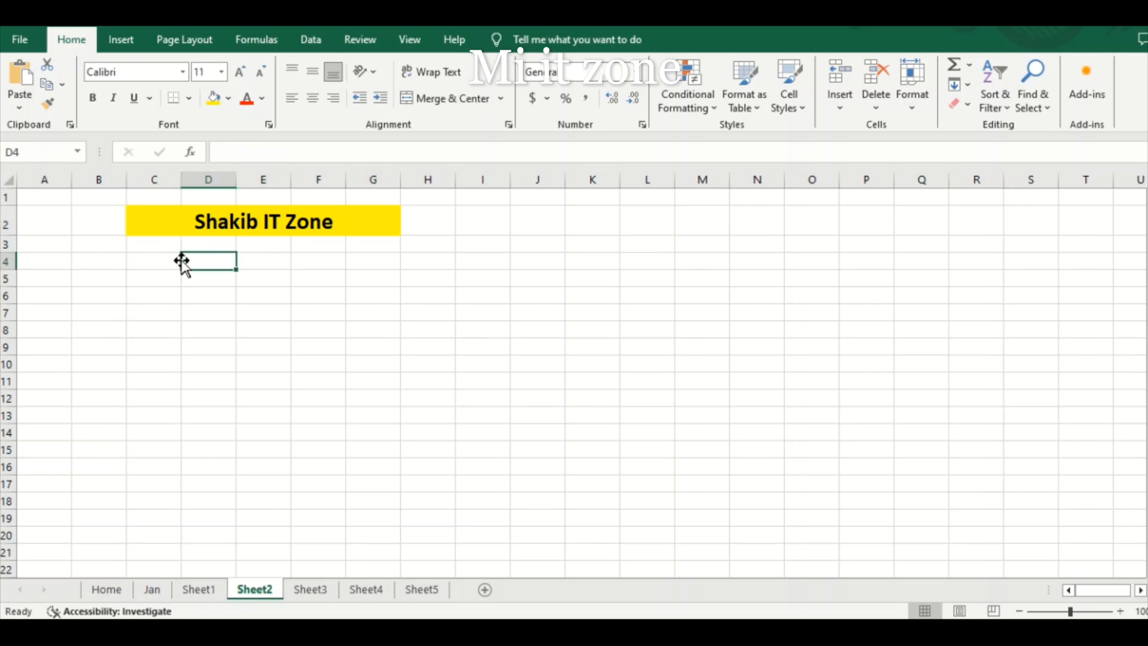
Merge and center cells C3:G3 directly below the main title.
left_click_drag(185, 245, 308, 244)
left_click(131, 243)
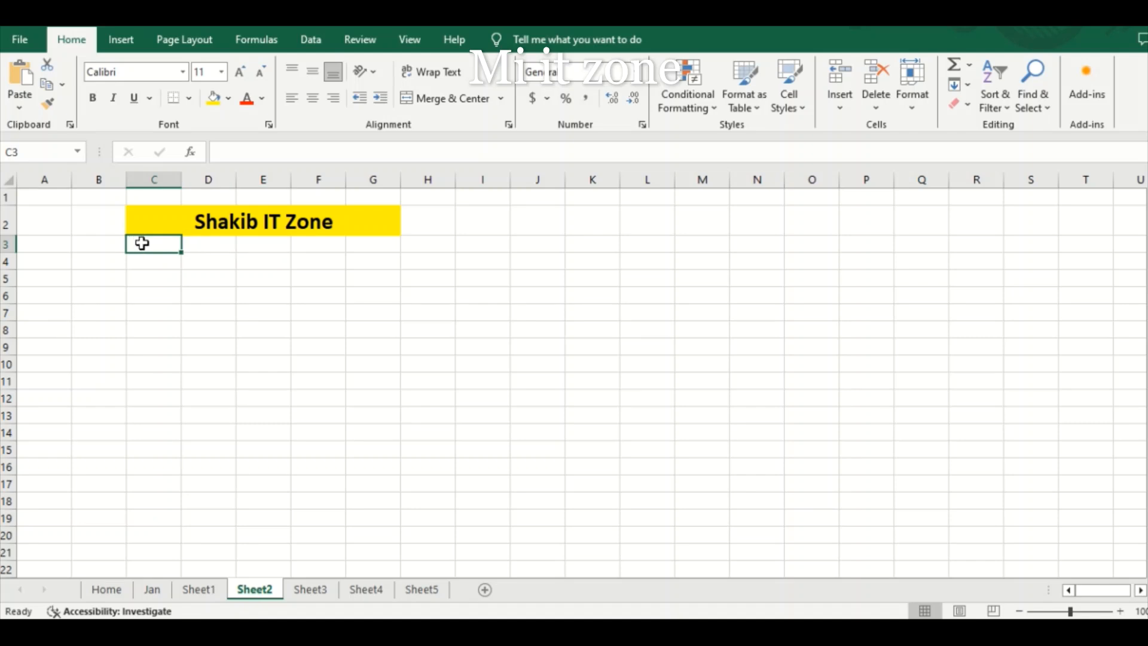
left_click_drag(142, 243, 386, 242)
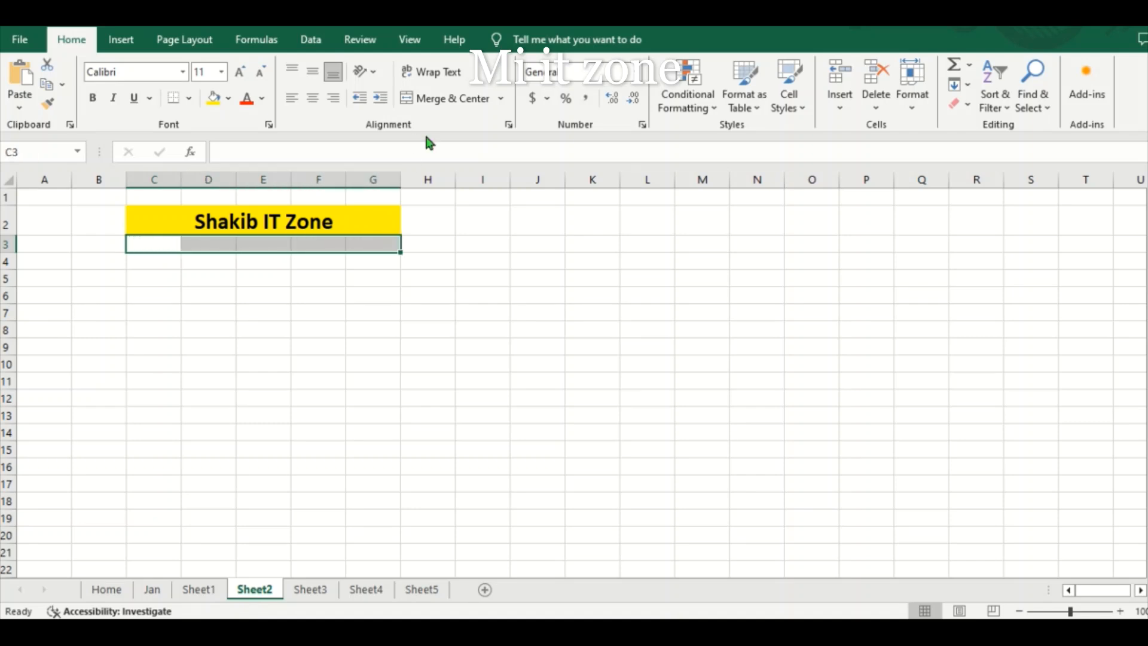
left_click(445, 101)
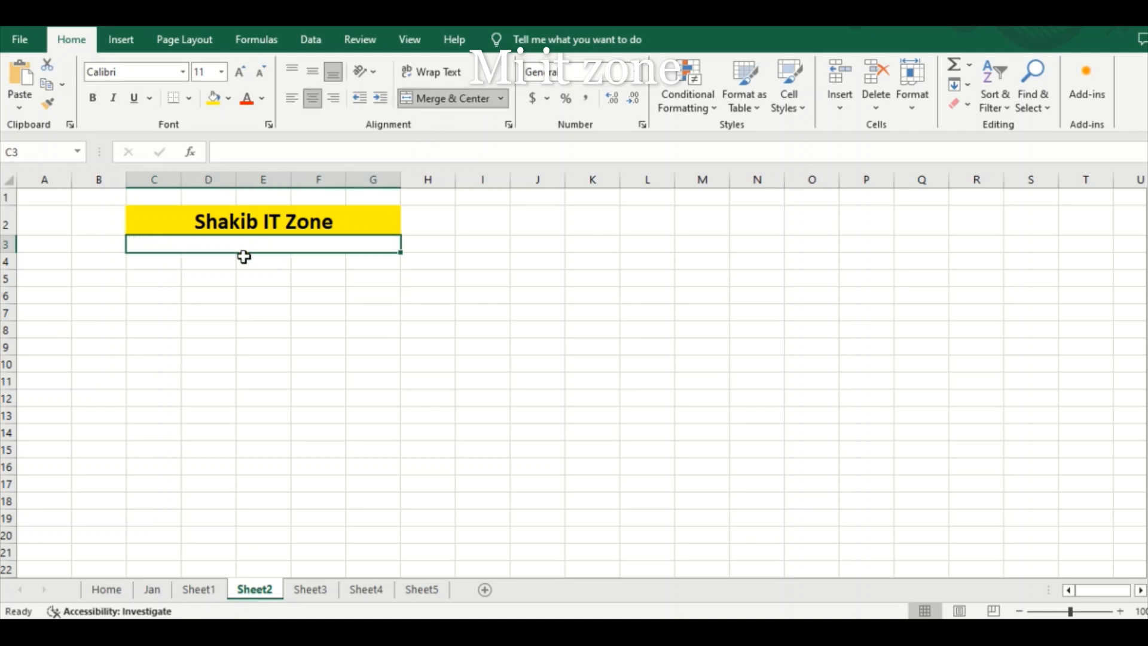
Enter the subtitle "Monthly Attendate Sheet" in the merged cell in row 3.
type("Monthly")
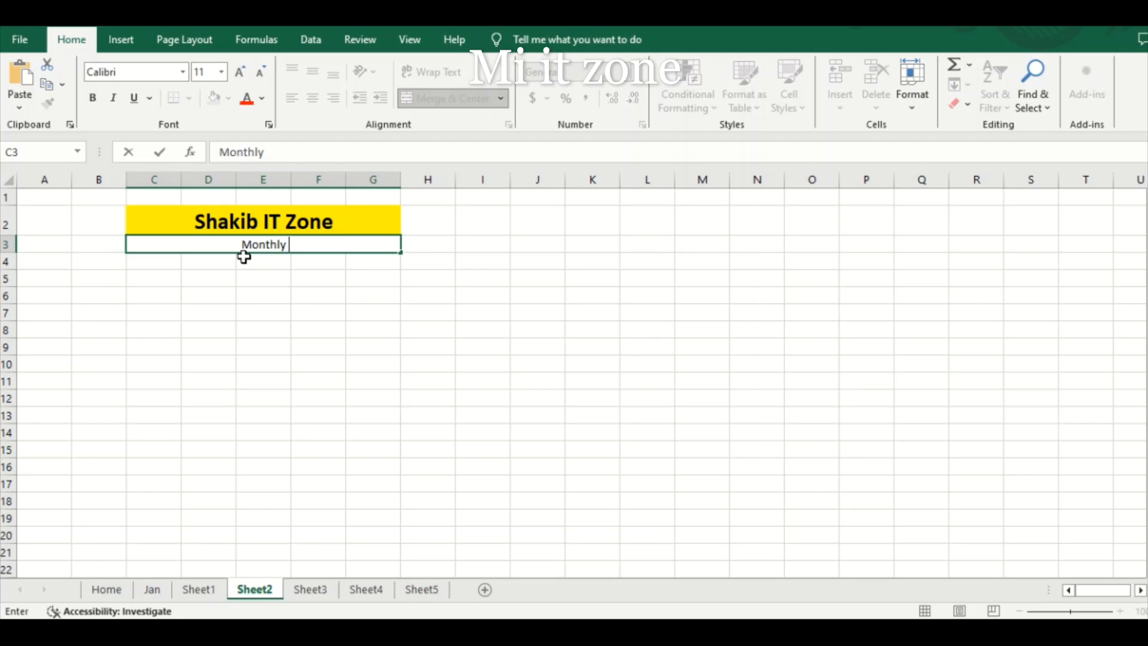
type(" Att")
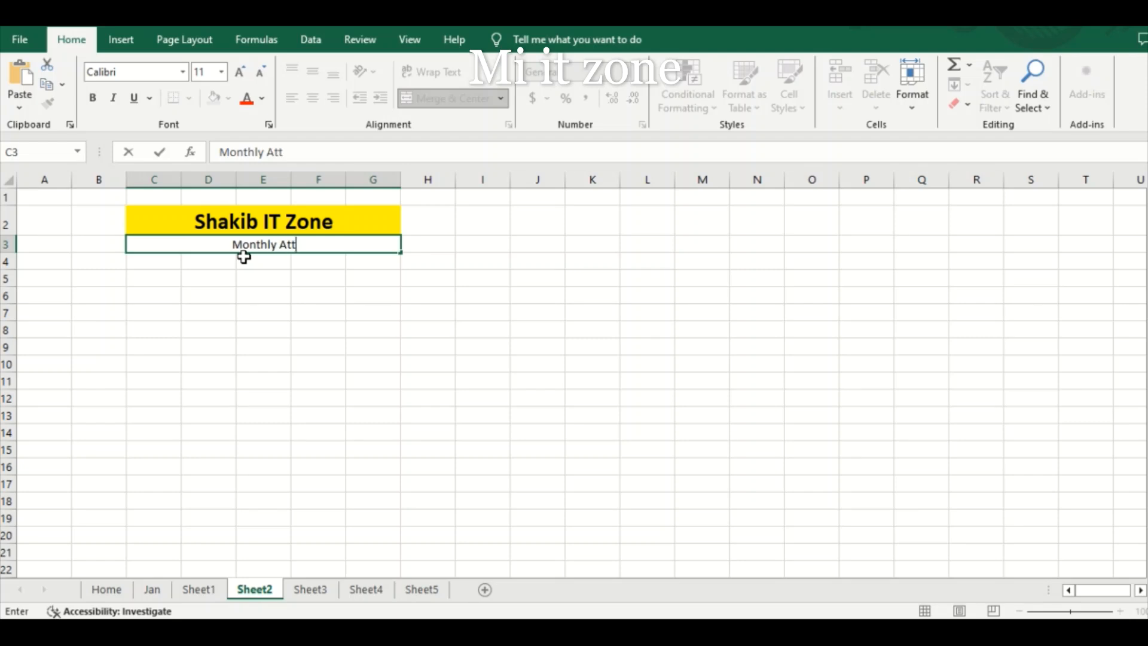
type("endat")
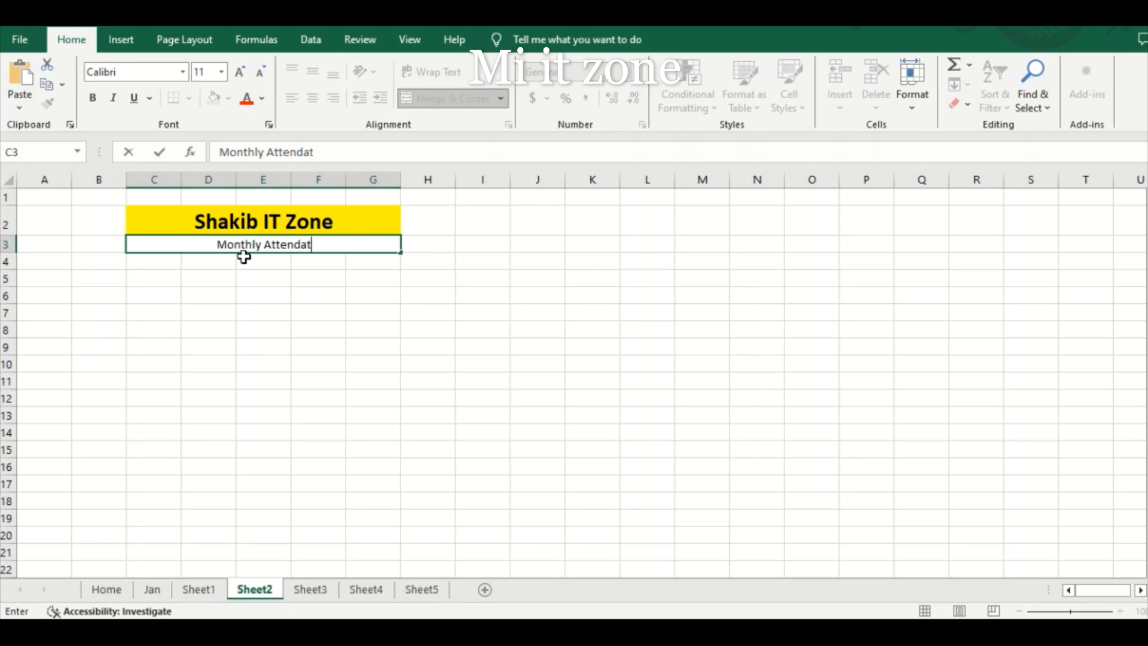
type("e Sheet")
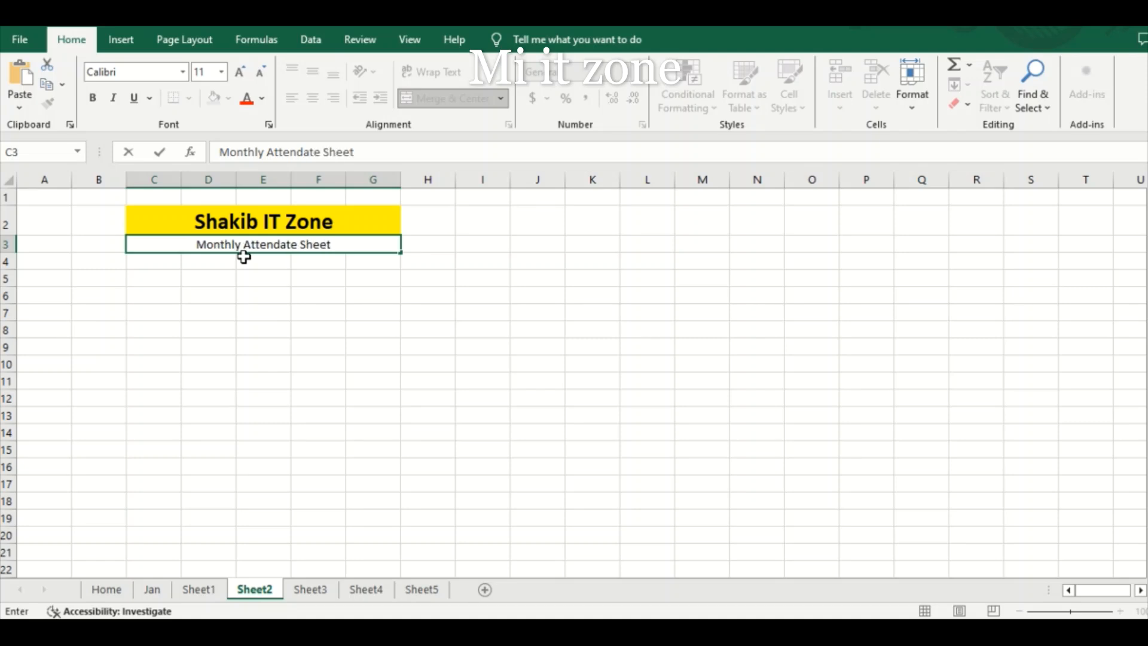
left_click(251, 311)
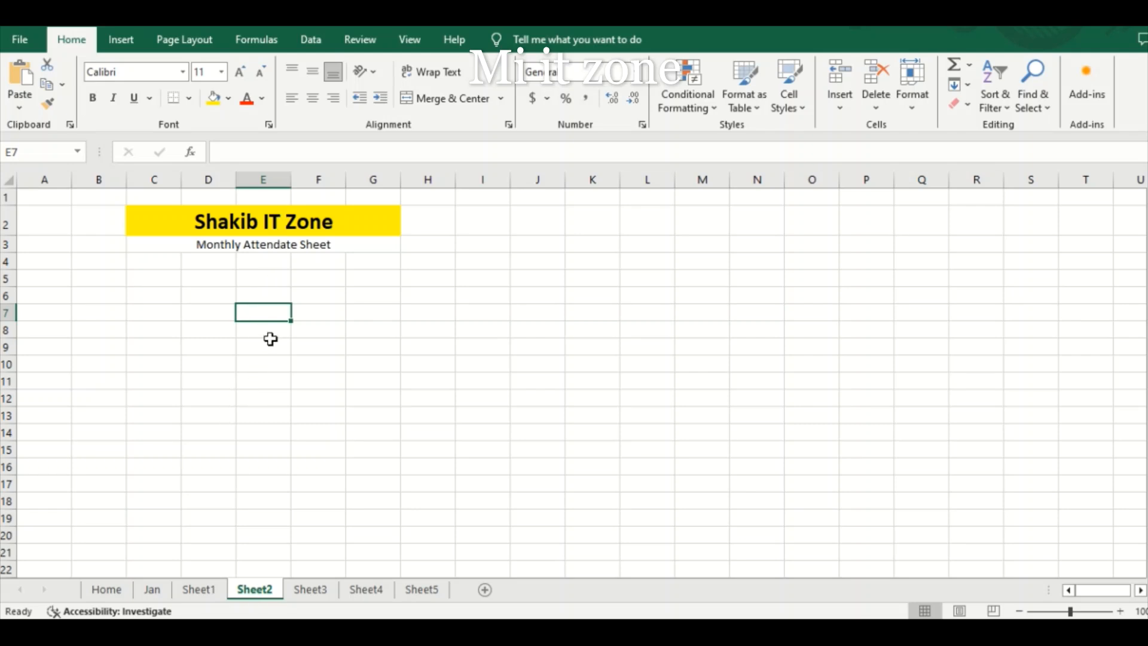
Edit the subtitle in row 3 so it reads "Monthly Attentdate Sheet".
left_click(281, 246)
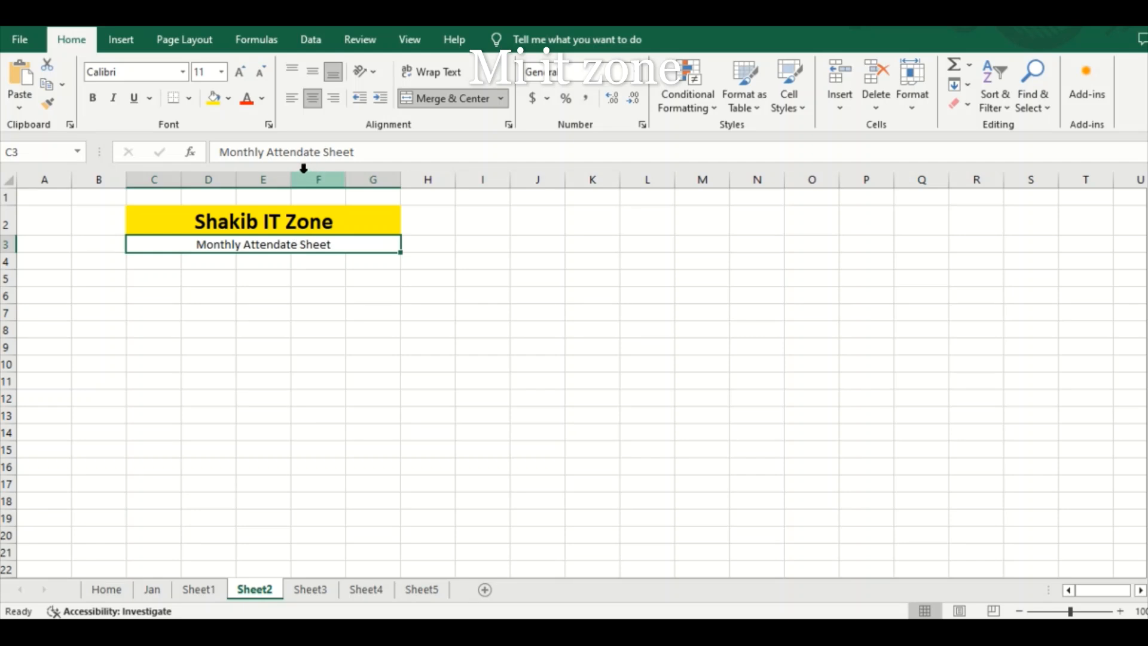
left_click(295, 153)
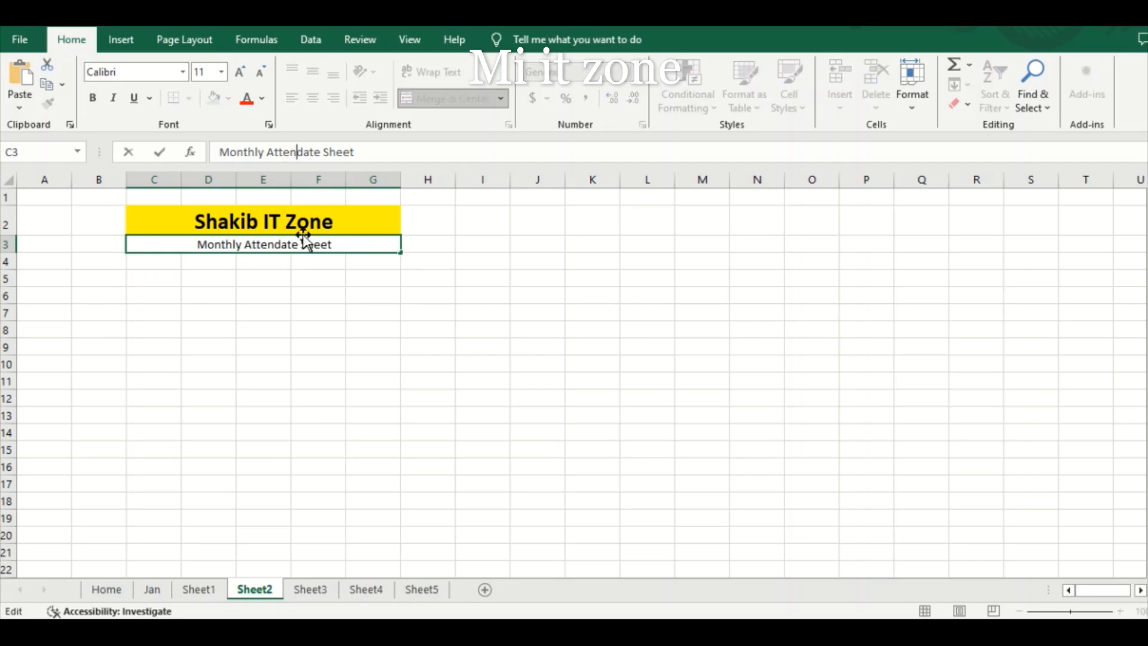
type("t")
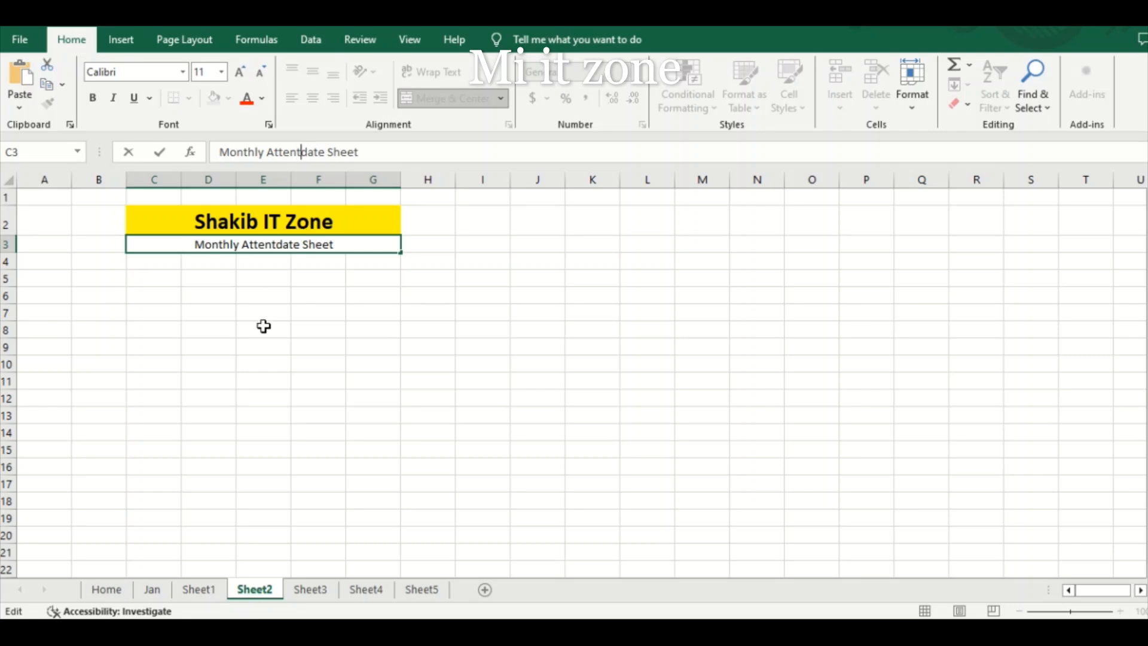
left_click(333, 333)
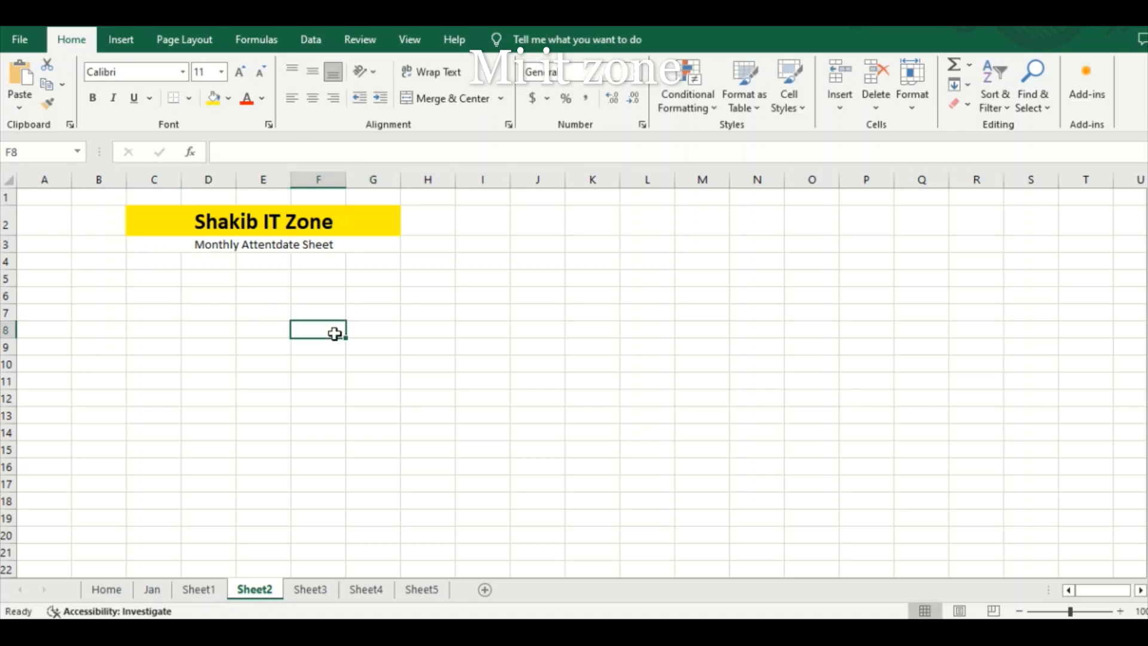
Fill the subtitle cell in row 3 with a dark blue theme color.
left_click(207, 242)
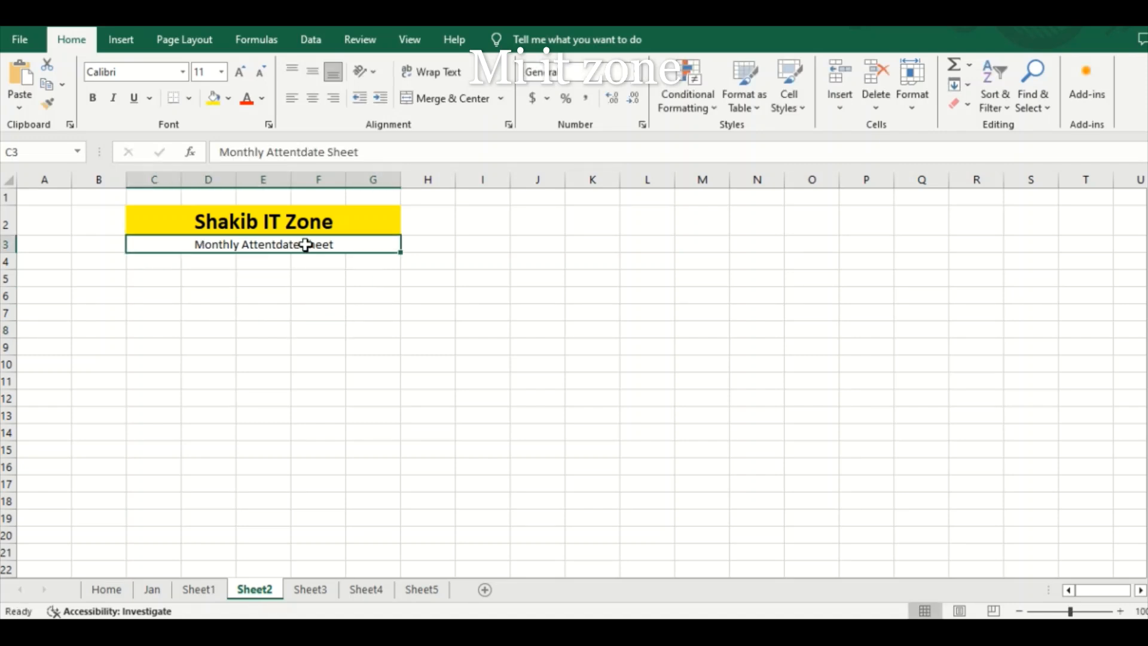
left_click(228, 98)
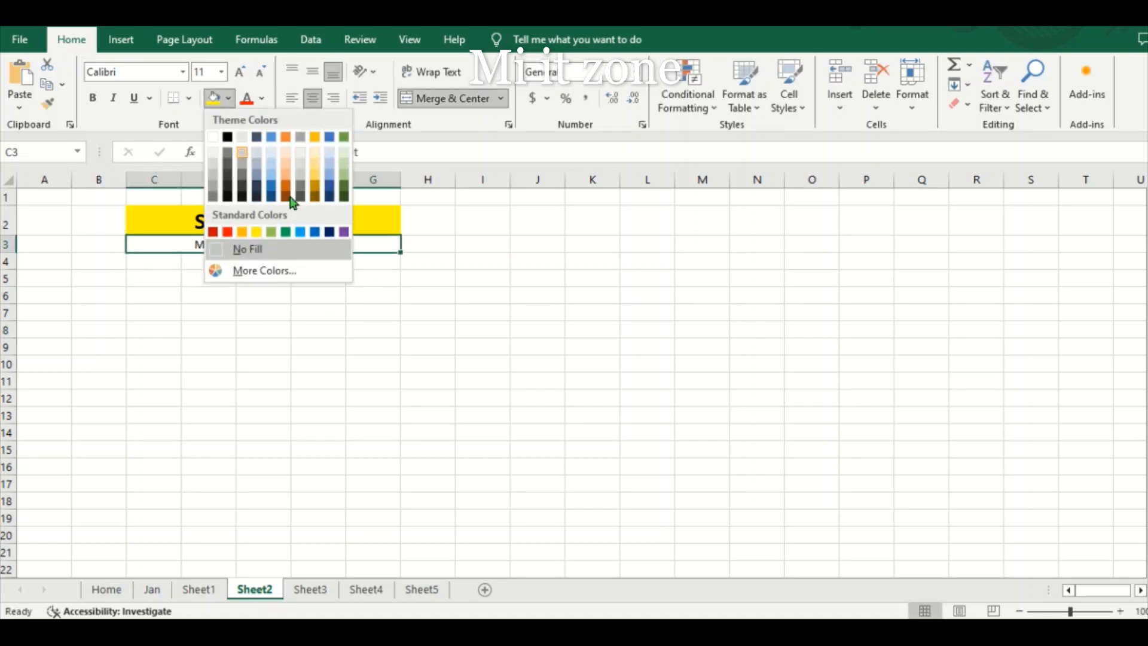
left_click(329, 187)
left_click(305, 314)
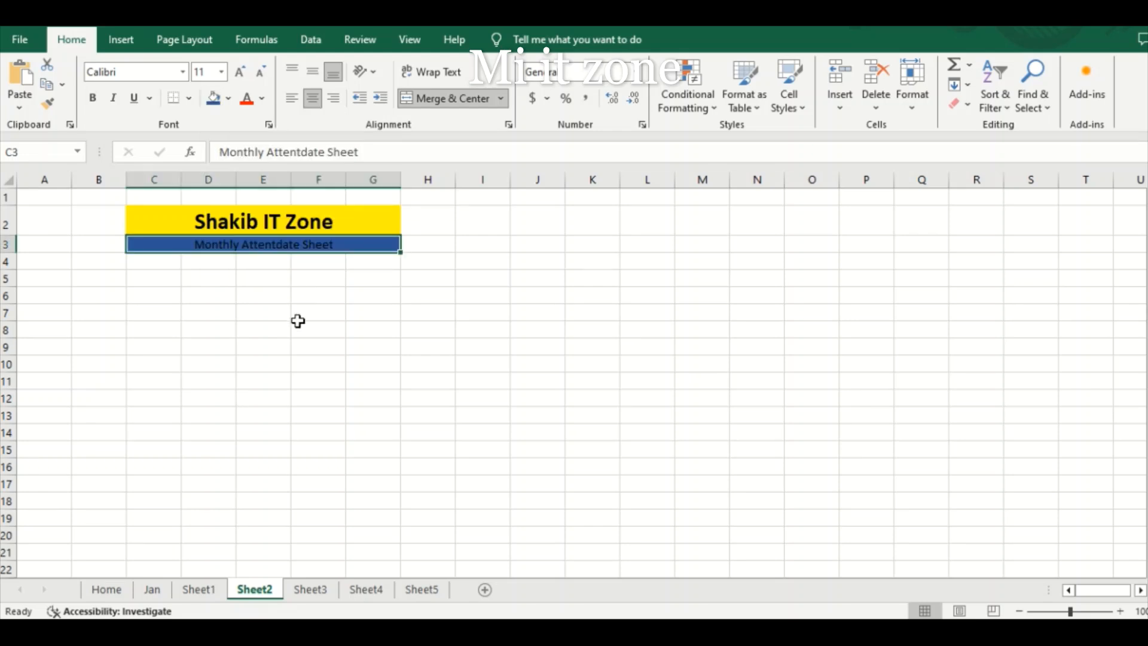
Change the fill of the subtitle cell in row 3 to a light gold theme color.
left_click(225, 246)
left_click(229, 98)
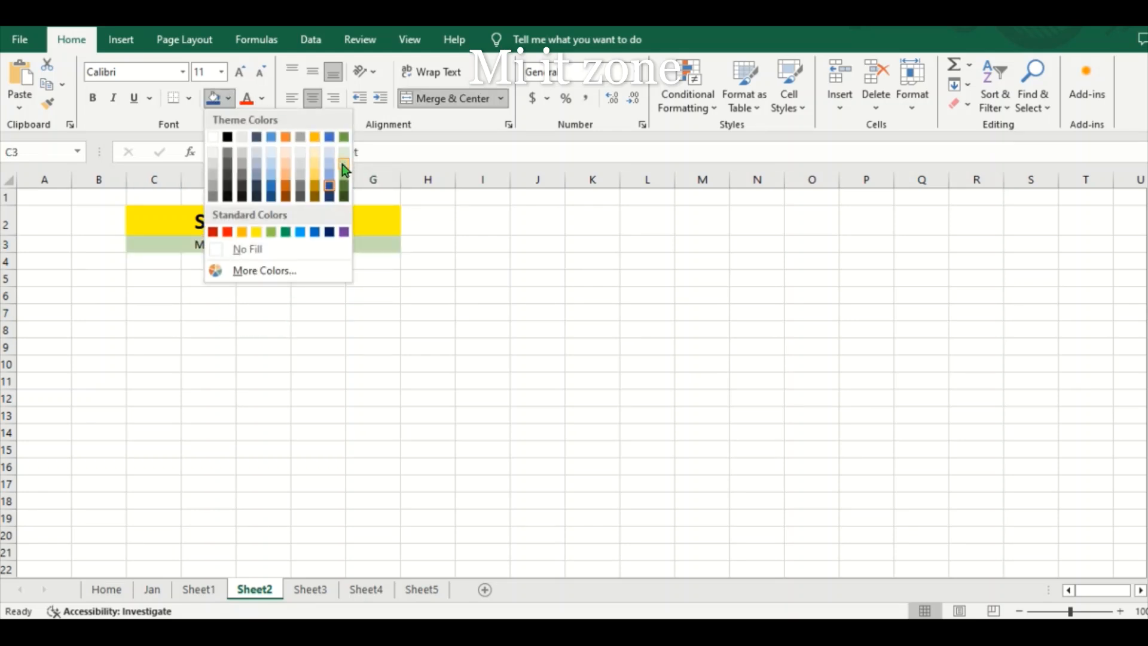
left_click(318, 181)
left_click(284, 333)
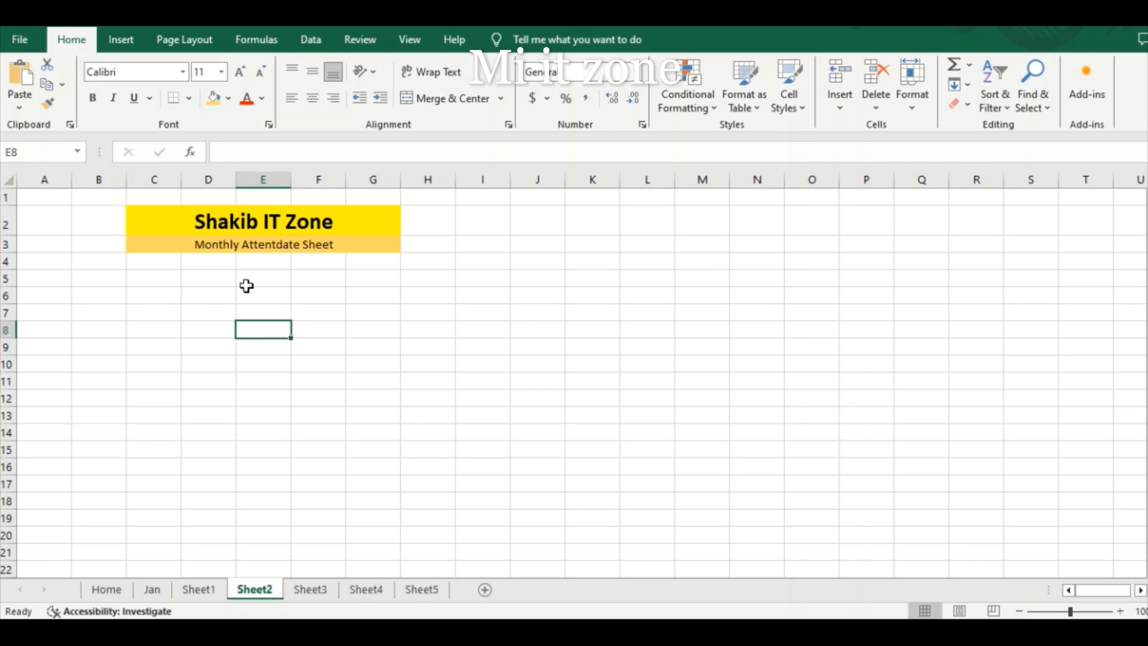
Make the subtitle "Monthly Attentdate Sheet" in row 3 bold.
left_click(240, 259)
left_click(218, 244)
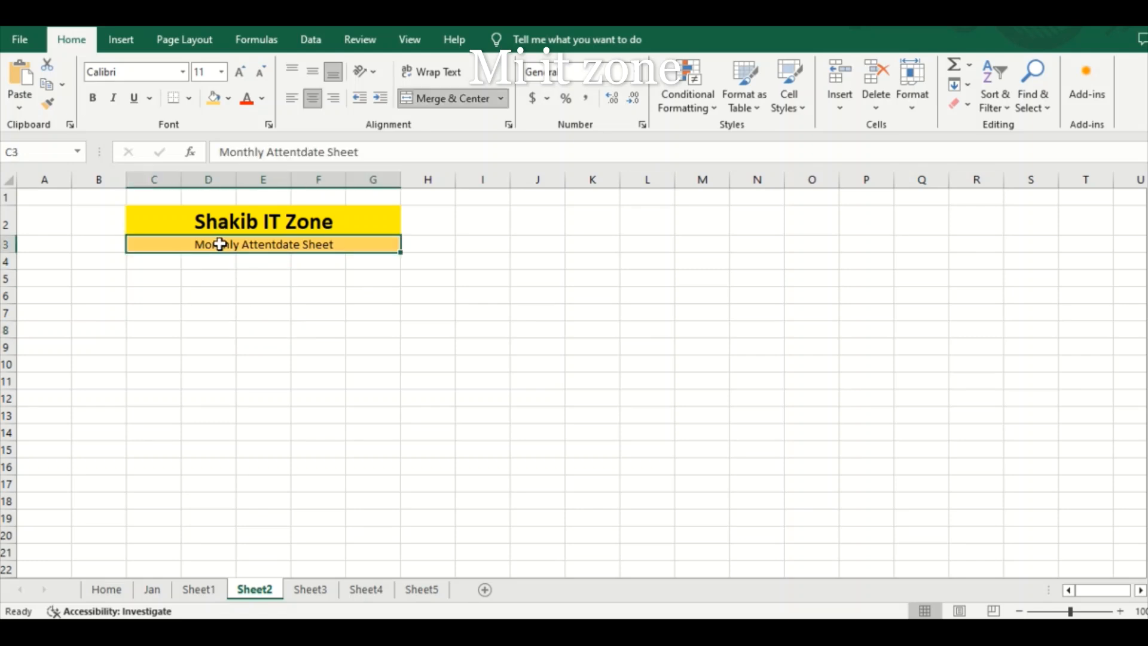
left_click(92, 98)
left_click(239, 317)
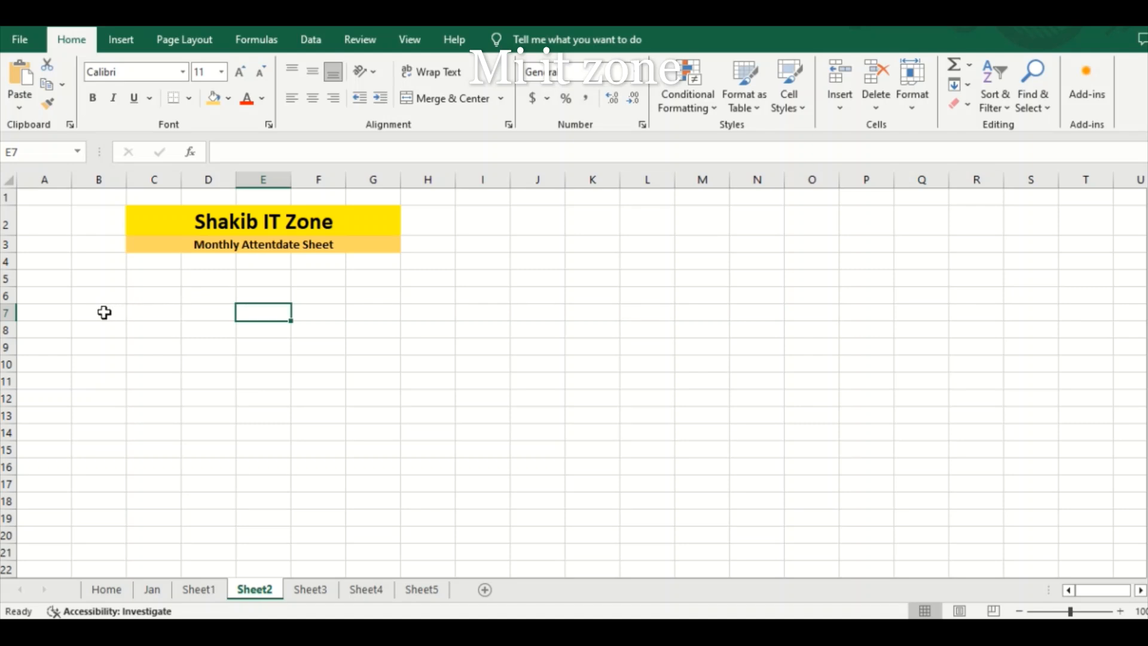
Enter the column headings "Sl", "Name", "ID" and "Join date" in cells A6 to D6.
left_click(59, 296)
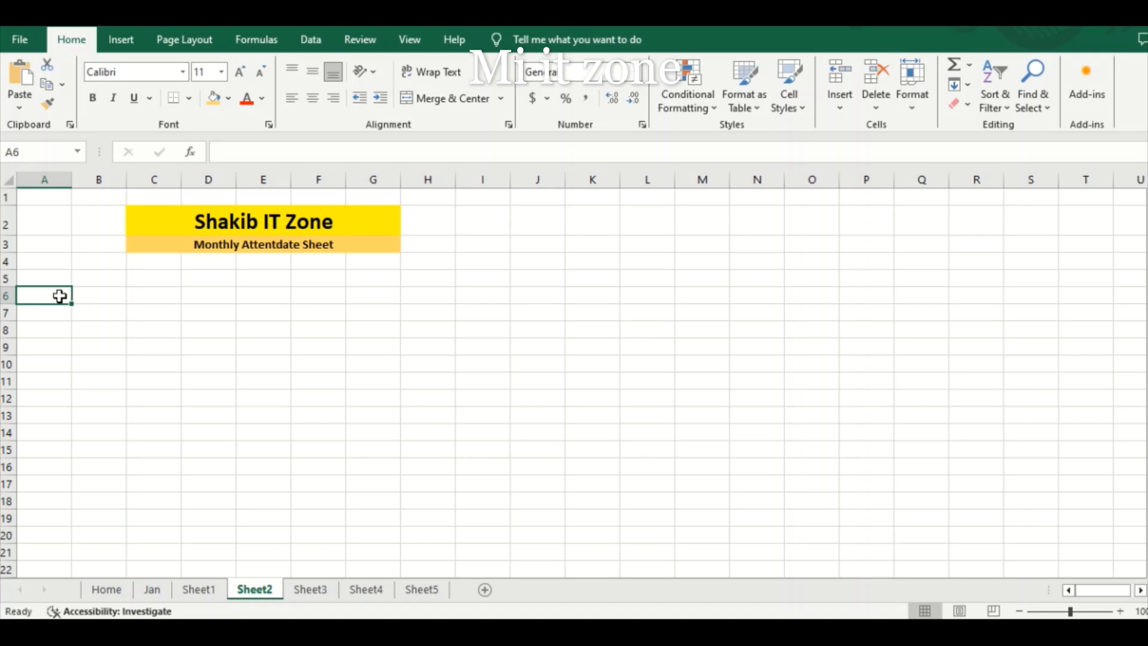
type("Sl")
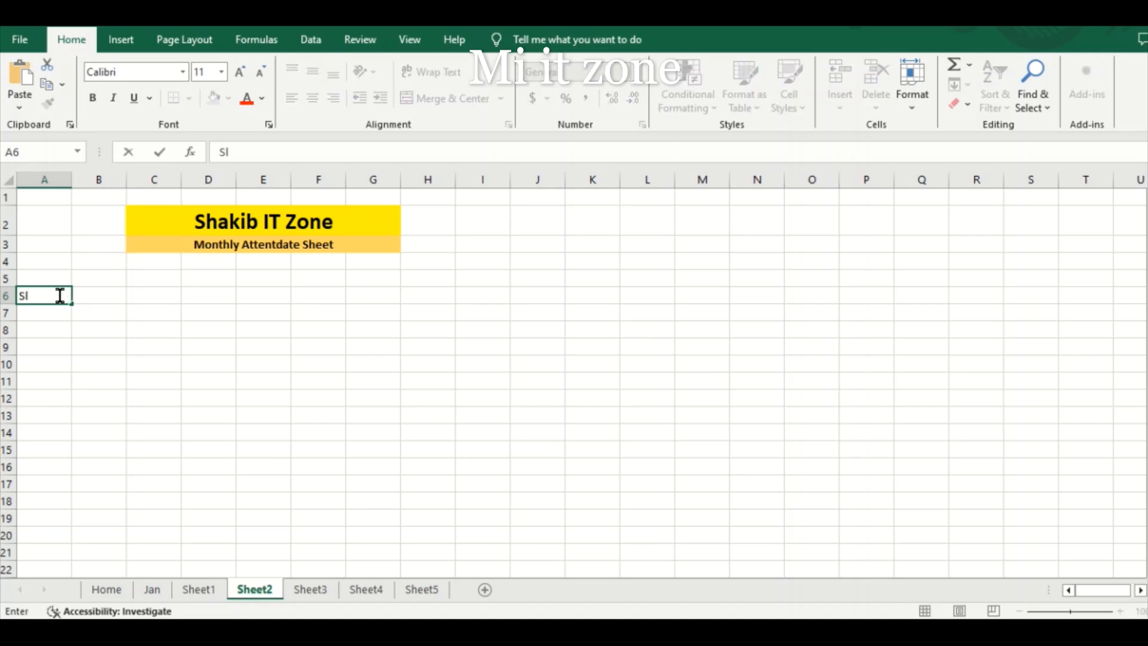
key("Tab")
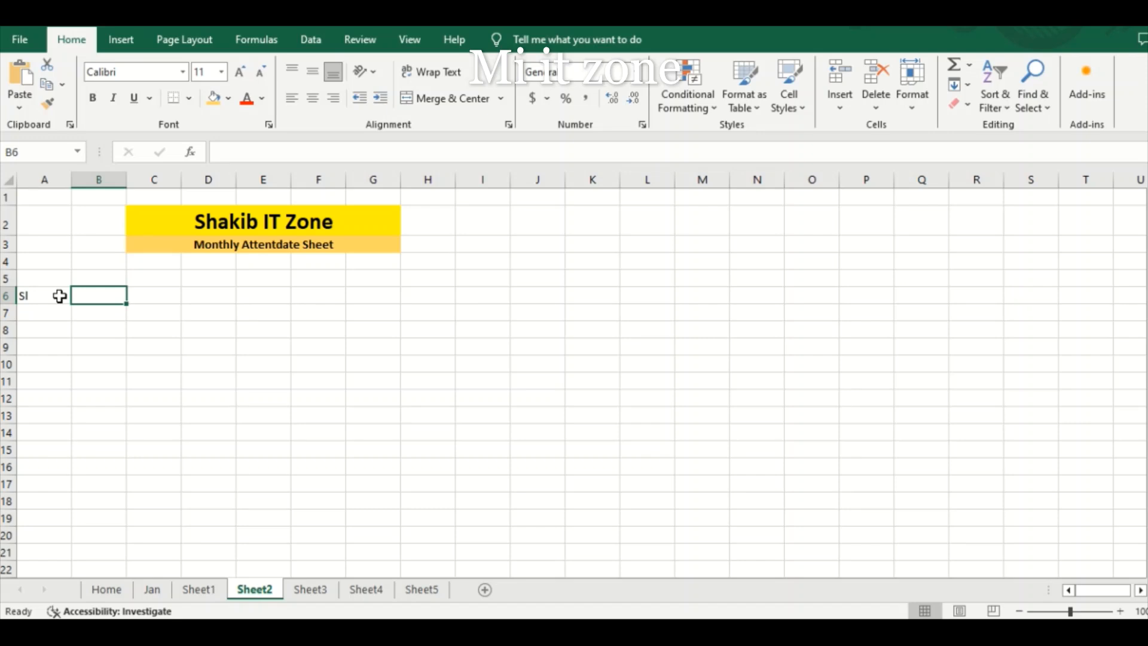
type("ID")
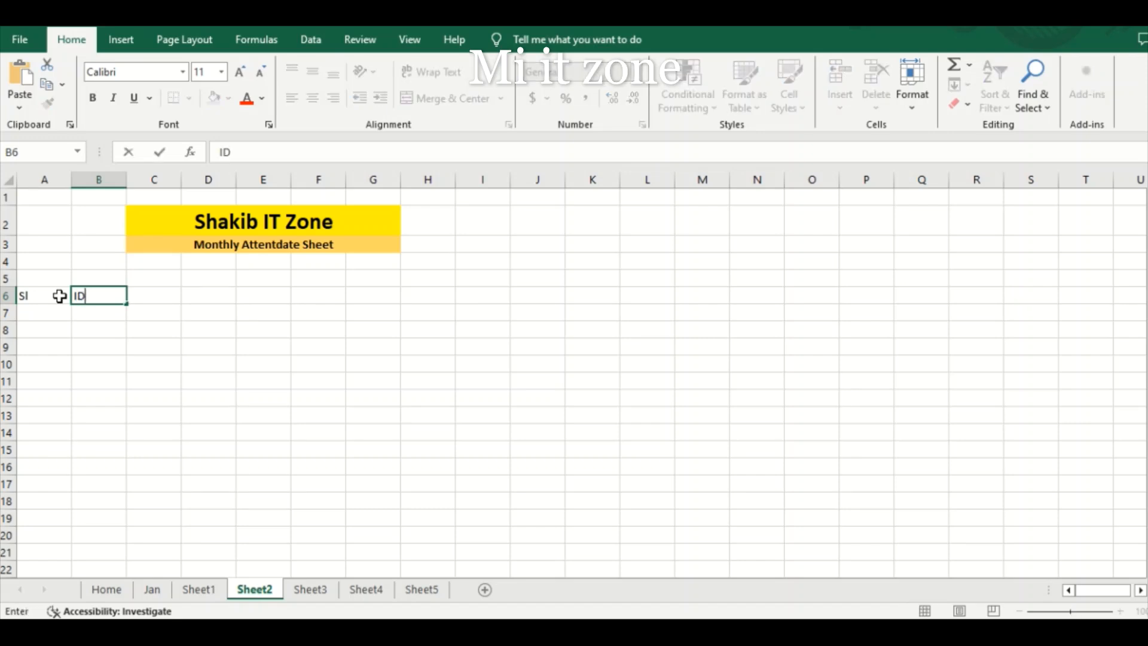
key("BackSpace")
key("BackSpace")
type("Namer")
key("Tab")
type("ID")
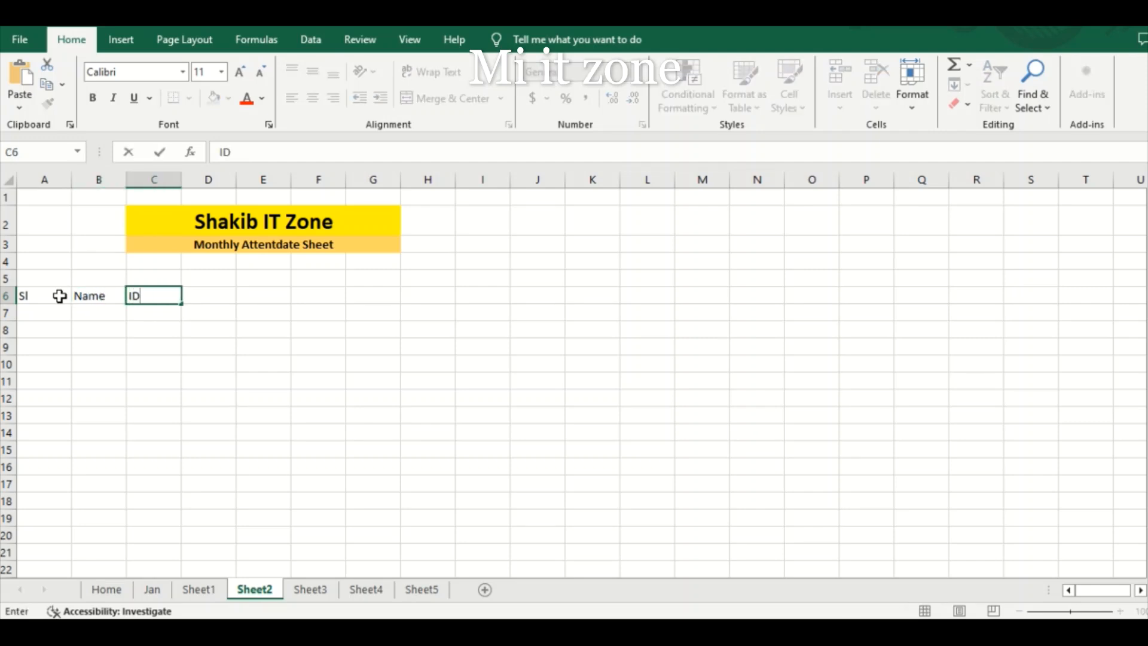
key("Tab")
type("J")
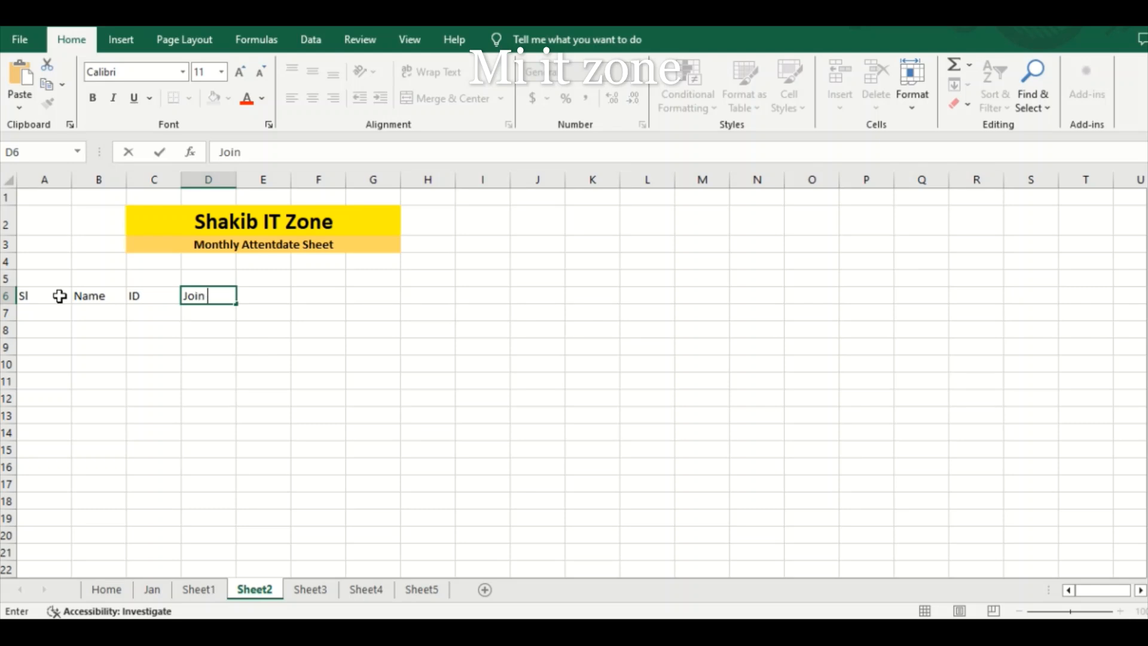
left_click(106, 347)
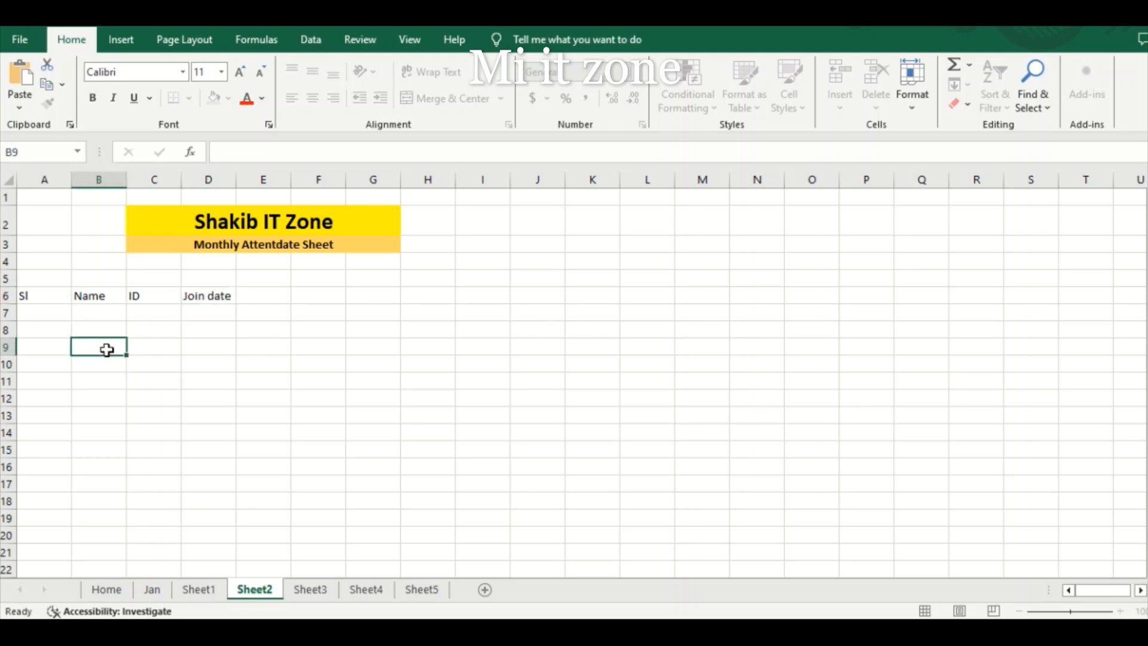
Center the headings in A6:D6 and make them bold.
left_click_drag(42, 295, 205, 289)
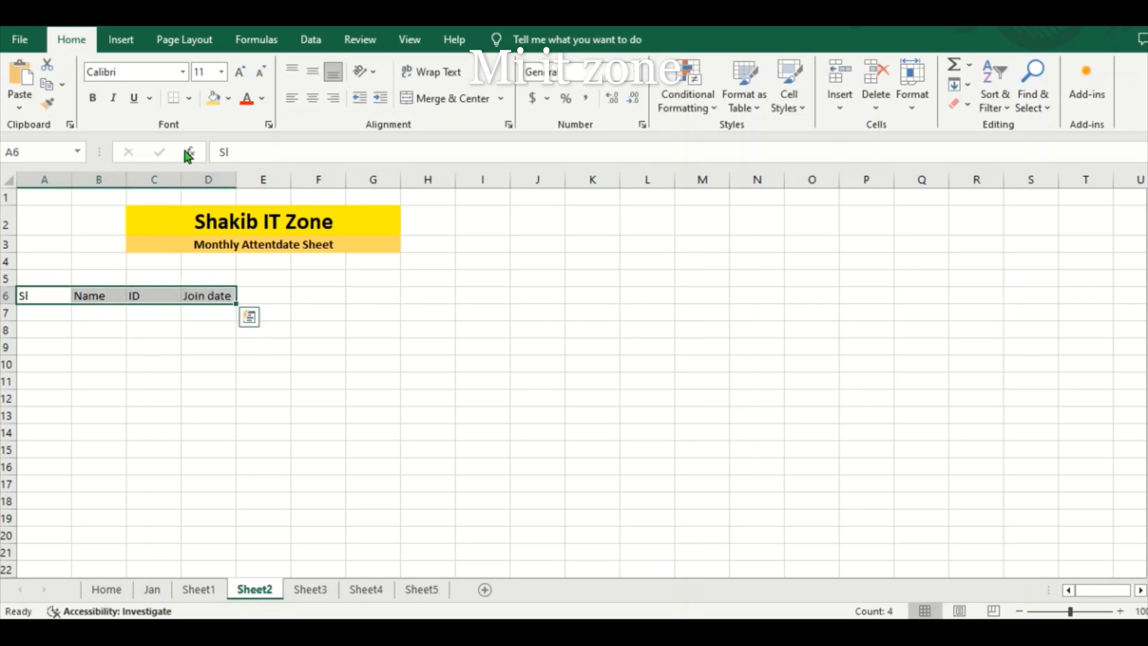
left_click(321, 100)
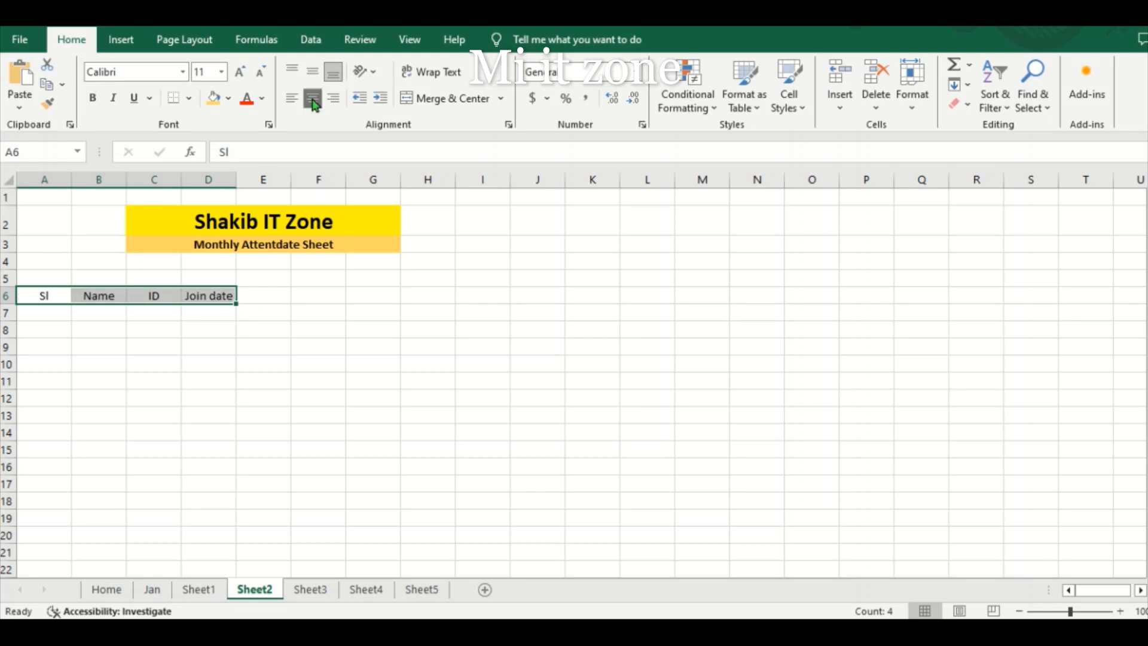
left_click(91, 99)
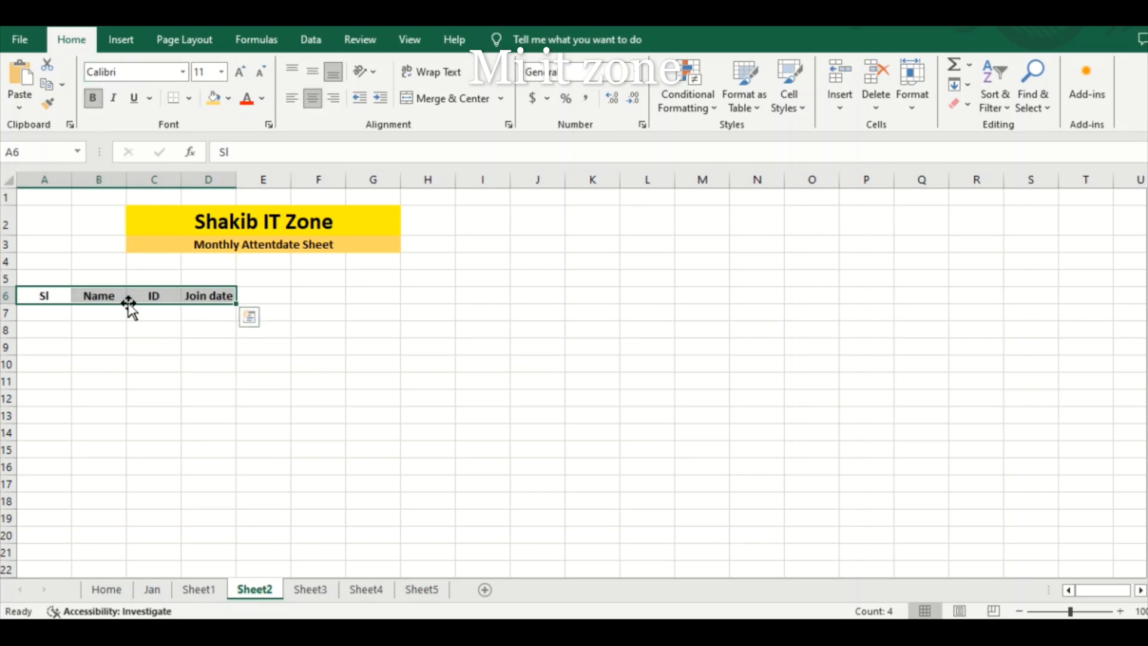
left_click(134, 372)
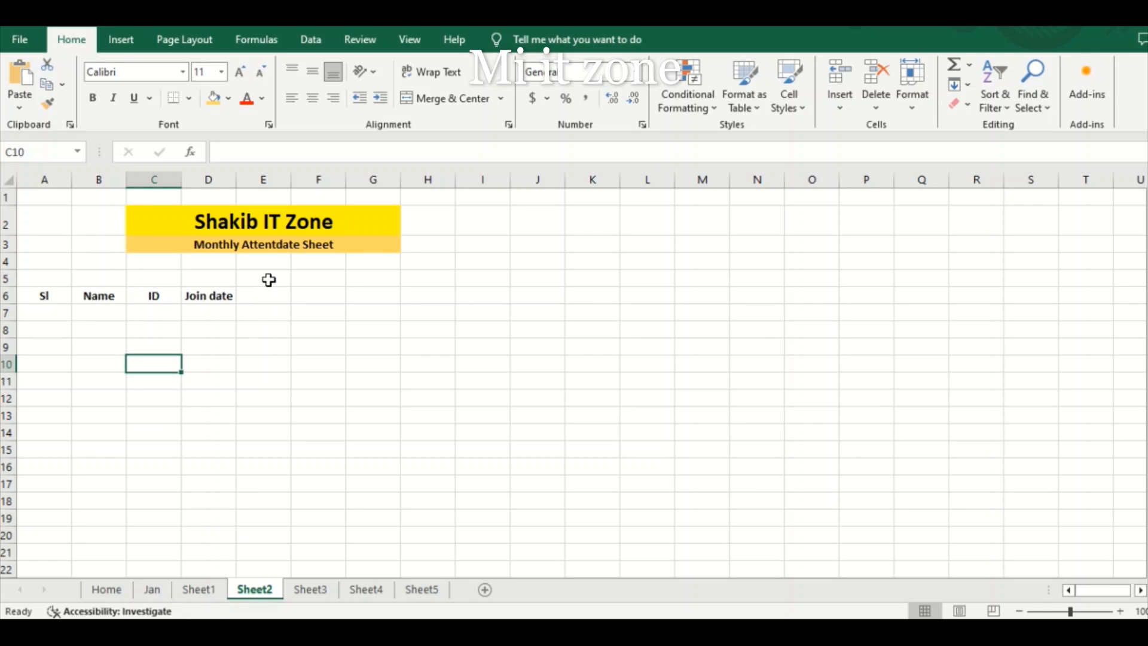
Merge and center cells E5:F5 and enter the label "Month" in them.
left_click_drag(269, 280, 313, 279)
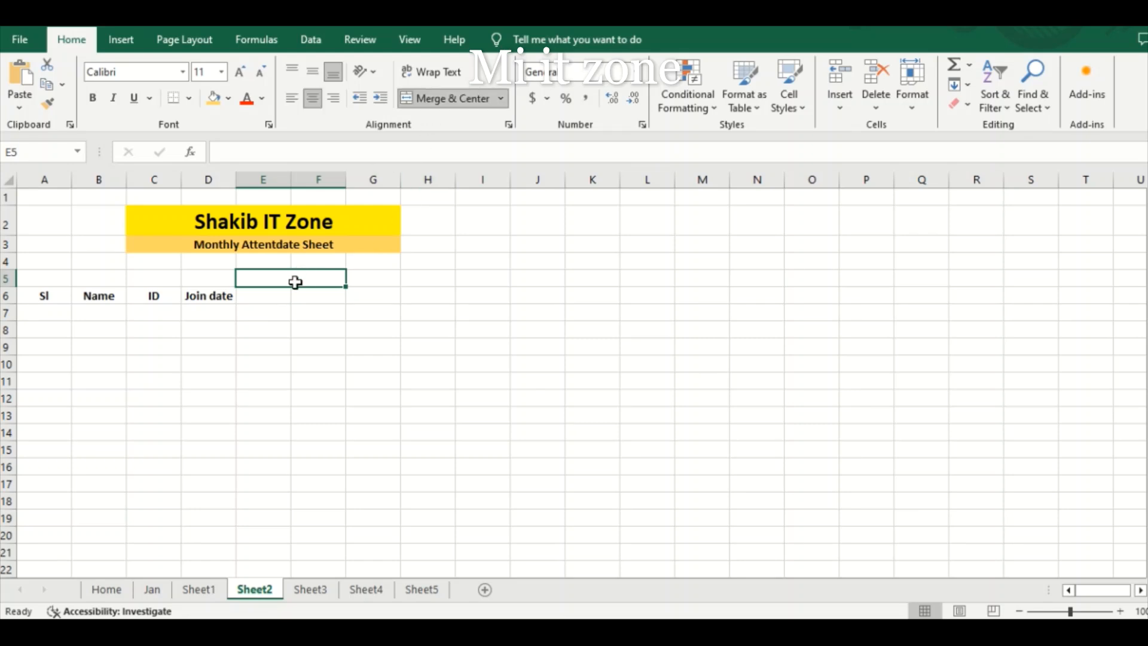
type("Month")
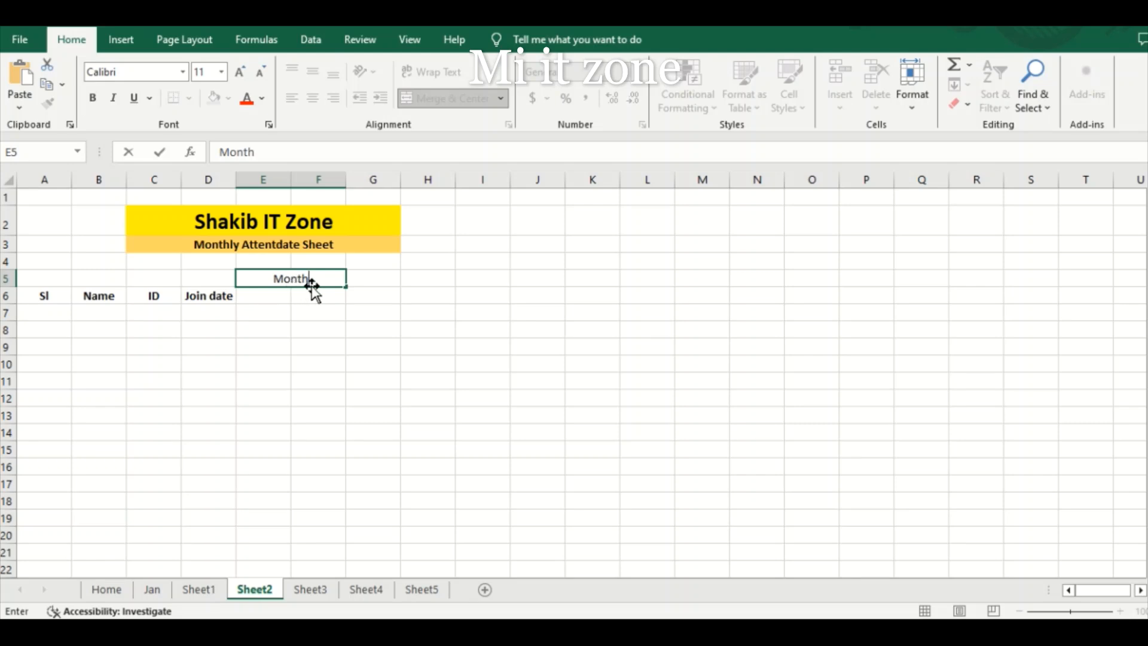
Add list data validation to cell G5 with the source JAN,FEB,MAR,APR,MAY,JUN,JUL,AUG,OCT,NOV,DEC.
left_click(364, 277)
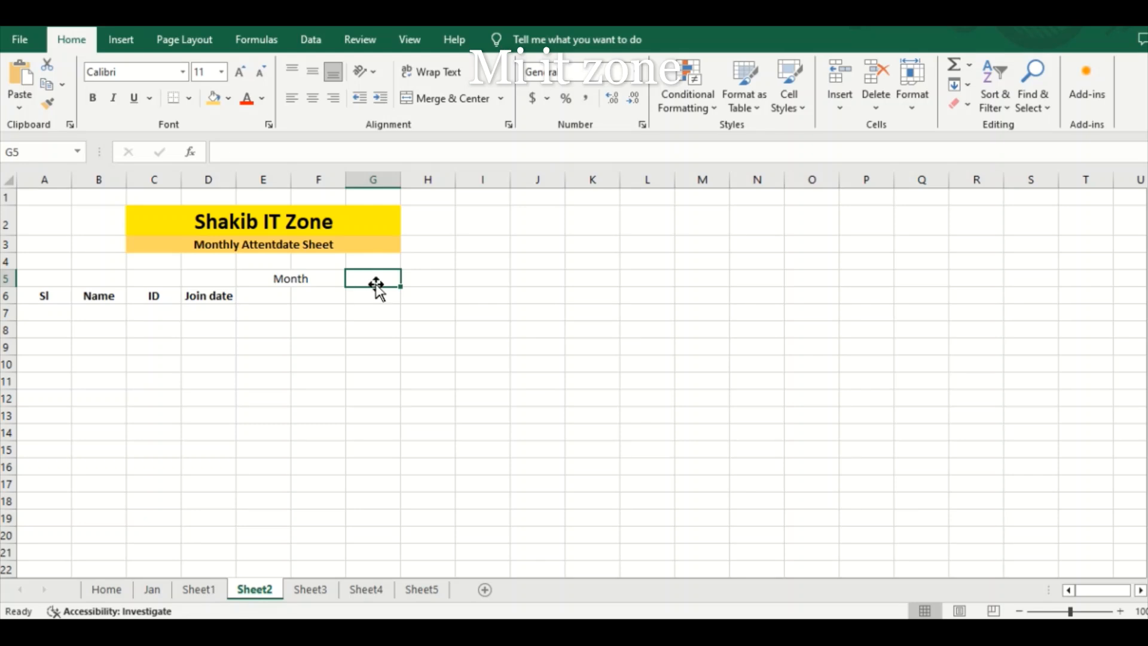
left_click(311, 39)
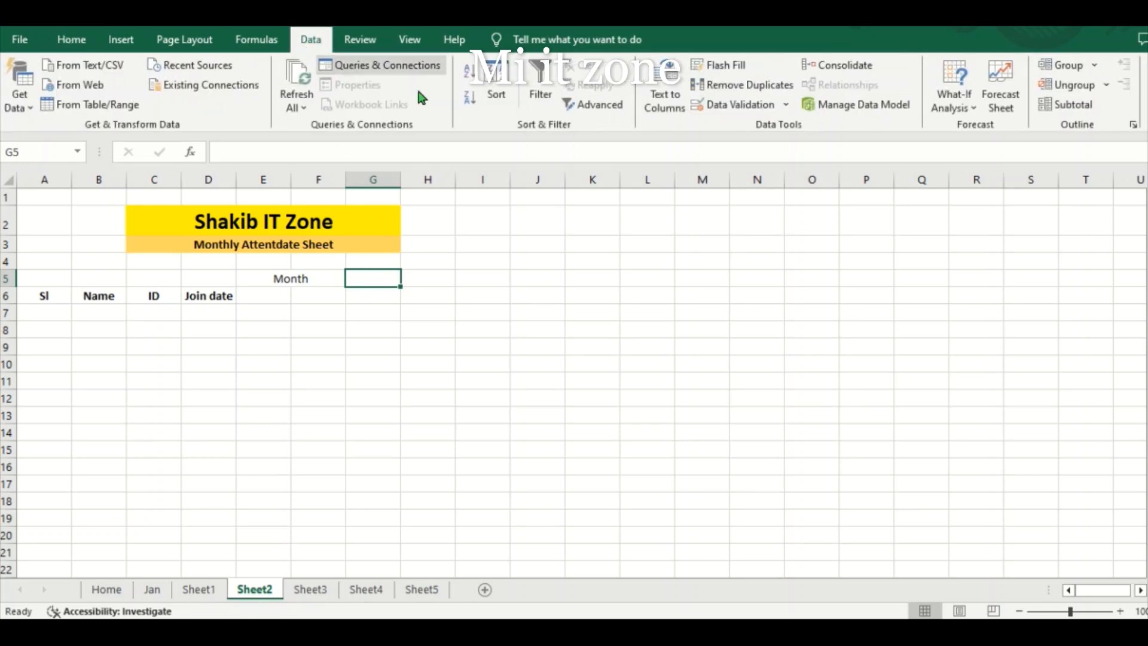
left_click(729, 109)
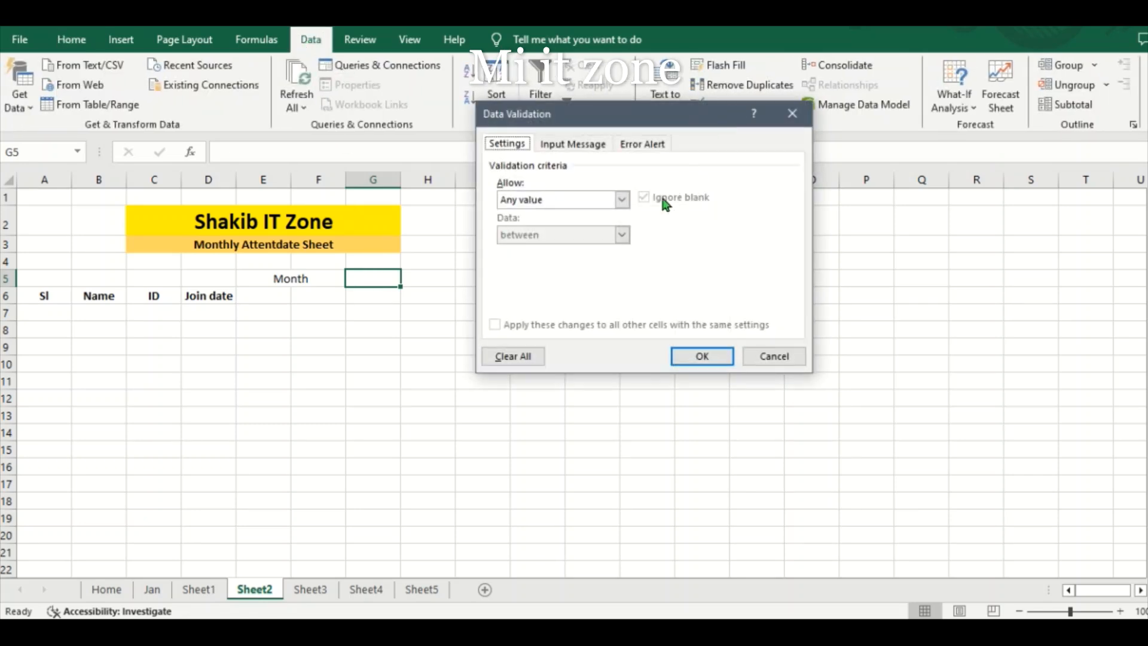
left_click(548, 198)
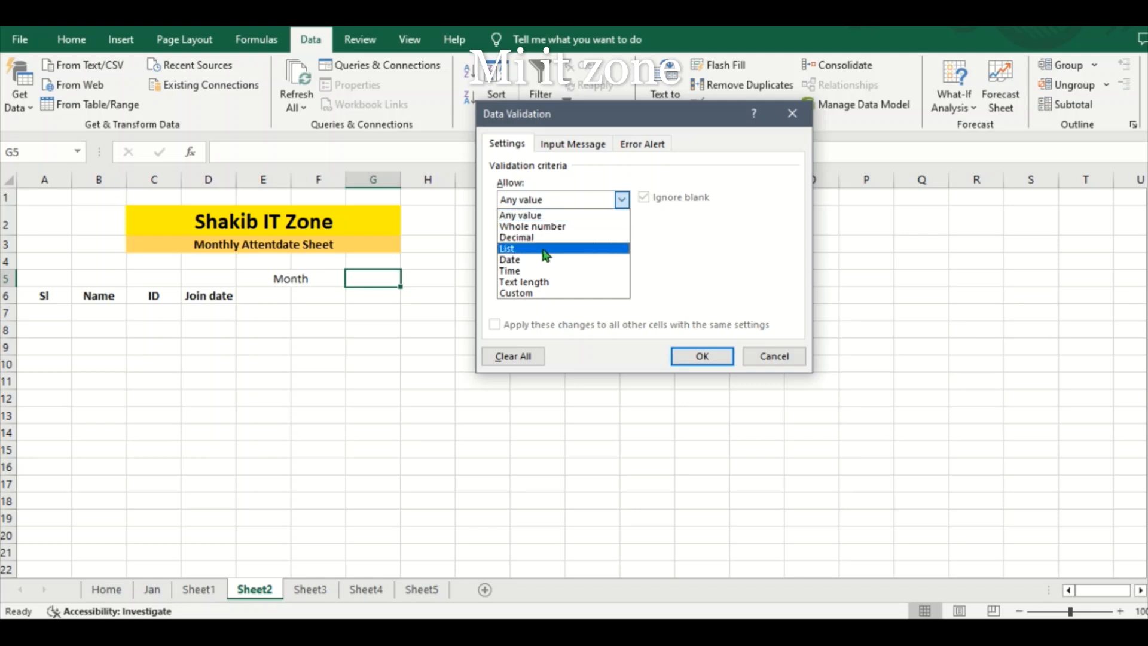
left_click(532, 250)
left_click(529, 270)
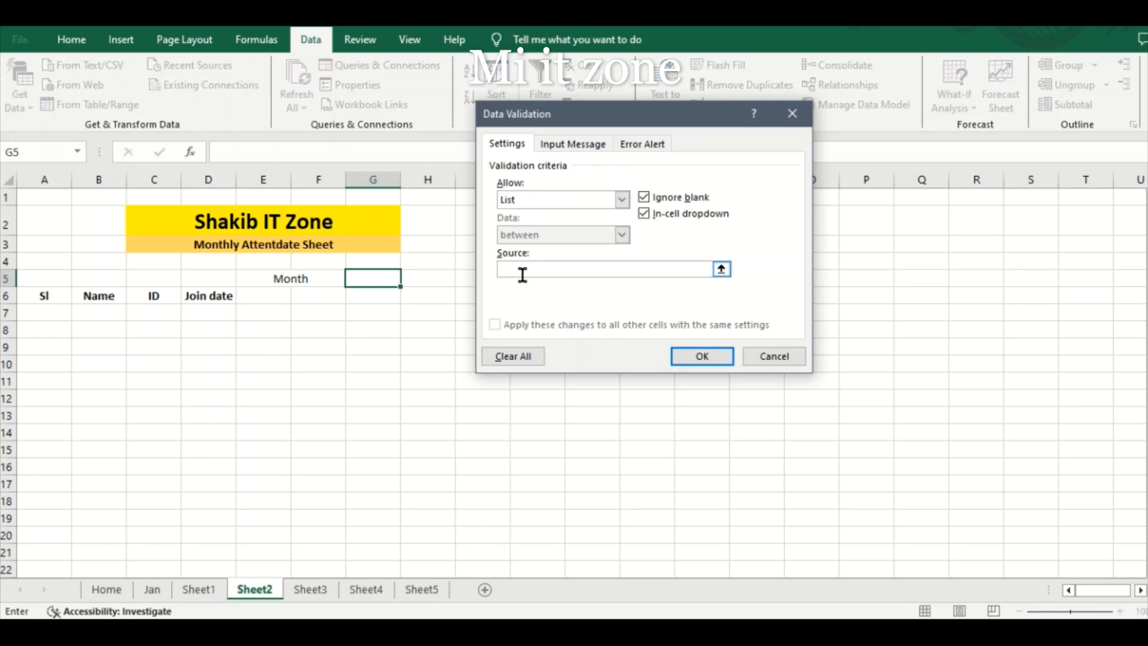
type("JAN,FEB,MAR,APR,MAY,JUN,JUL")
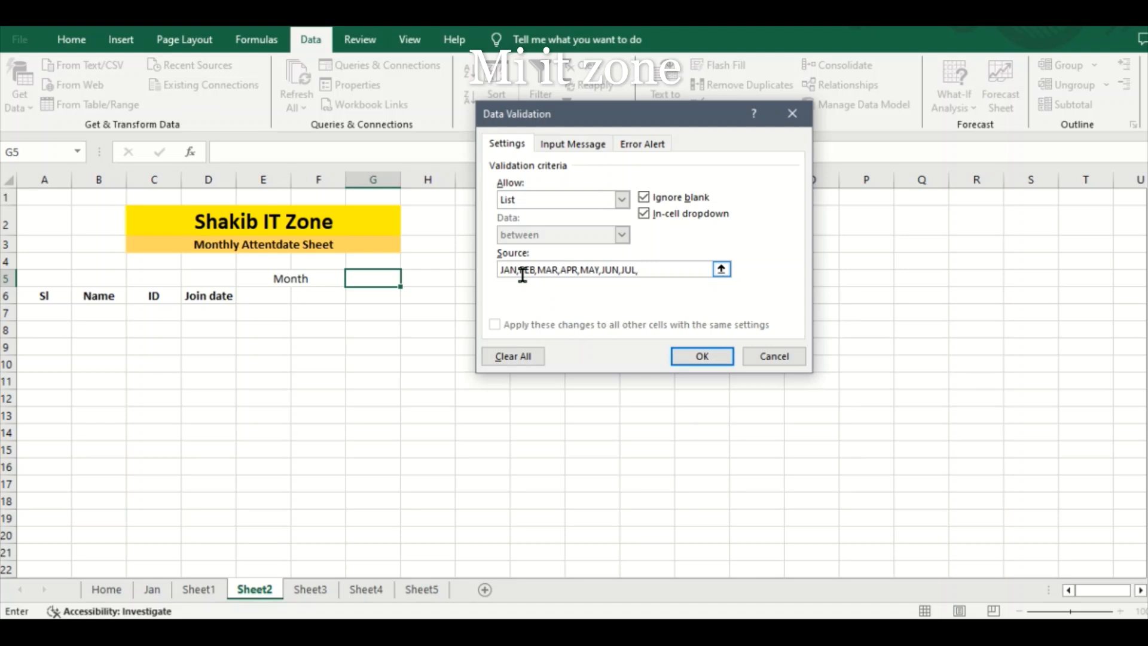
type(",AUG,OCT,NOV,DEC")
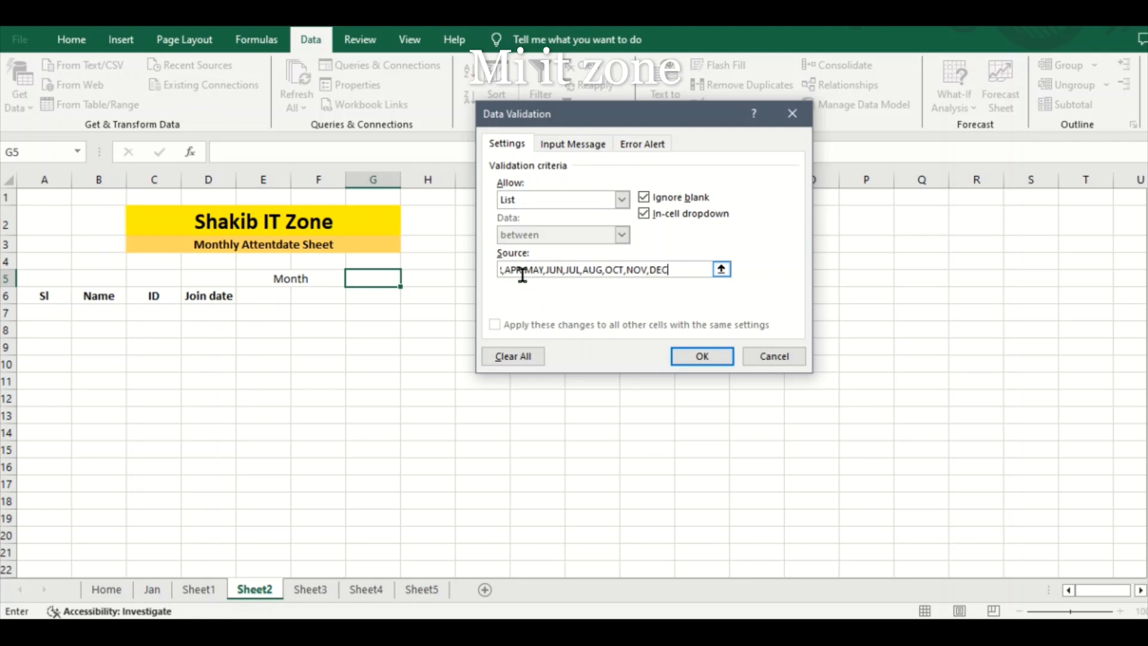
left_click(703, 355)
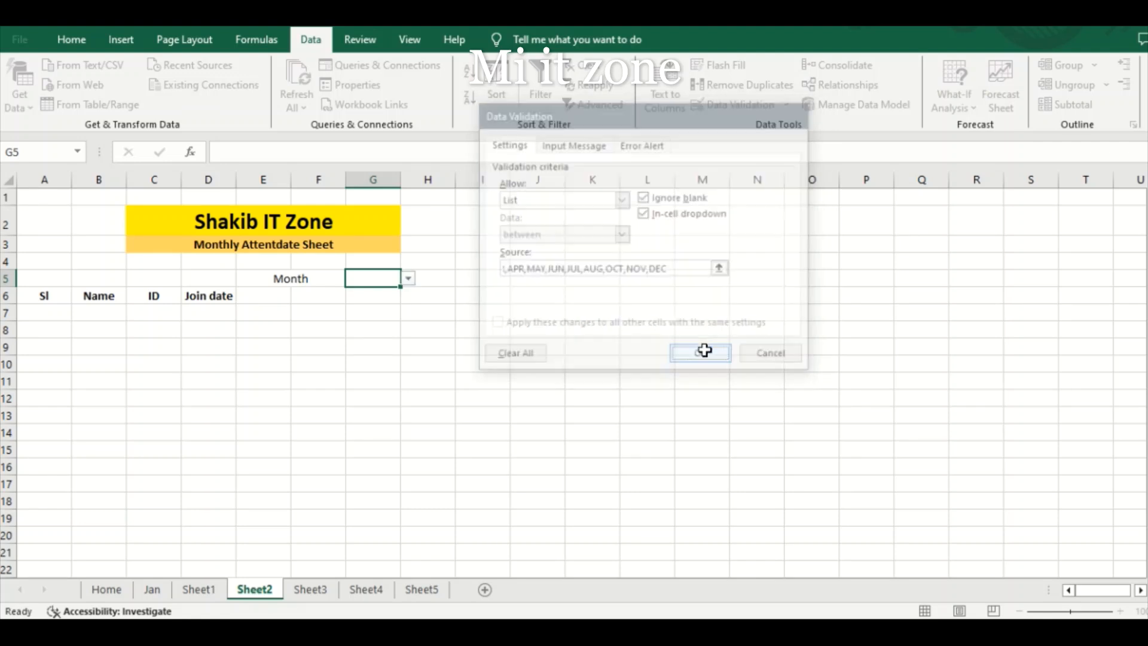
Choose APR from the month list in cell G5 and check the other months it offers.
left_click(472, 376)
left_click(368, 278)
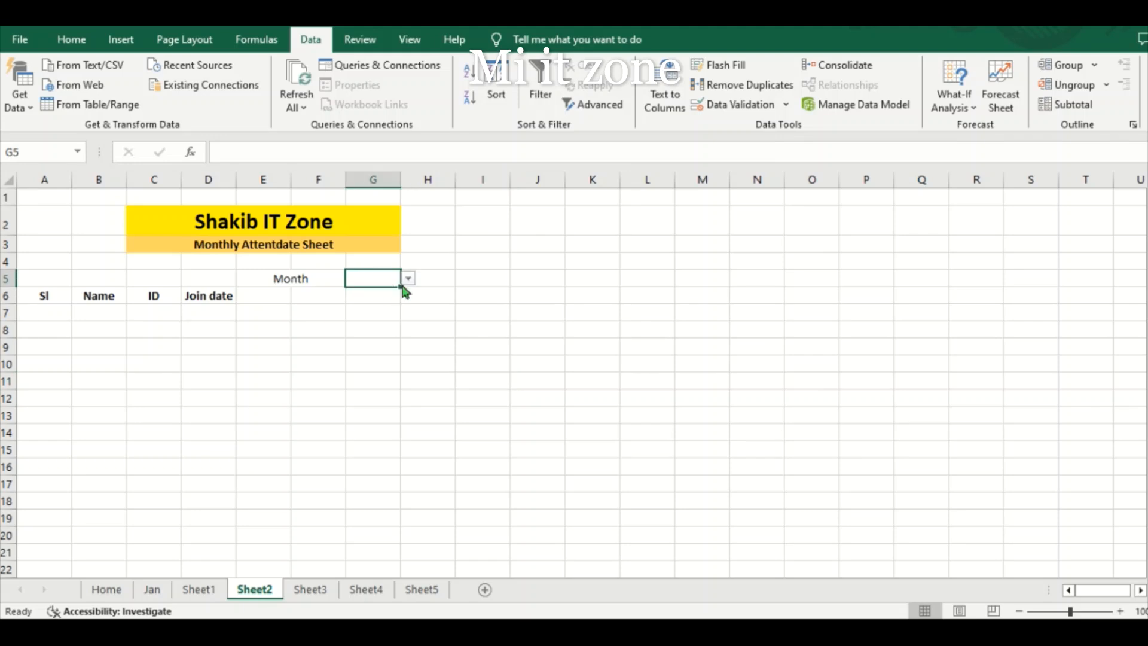
left_click(408, 280)
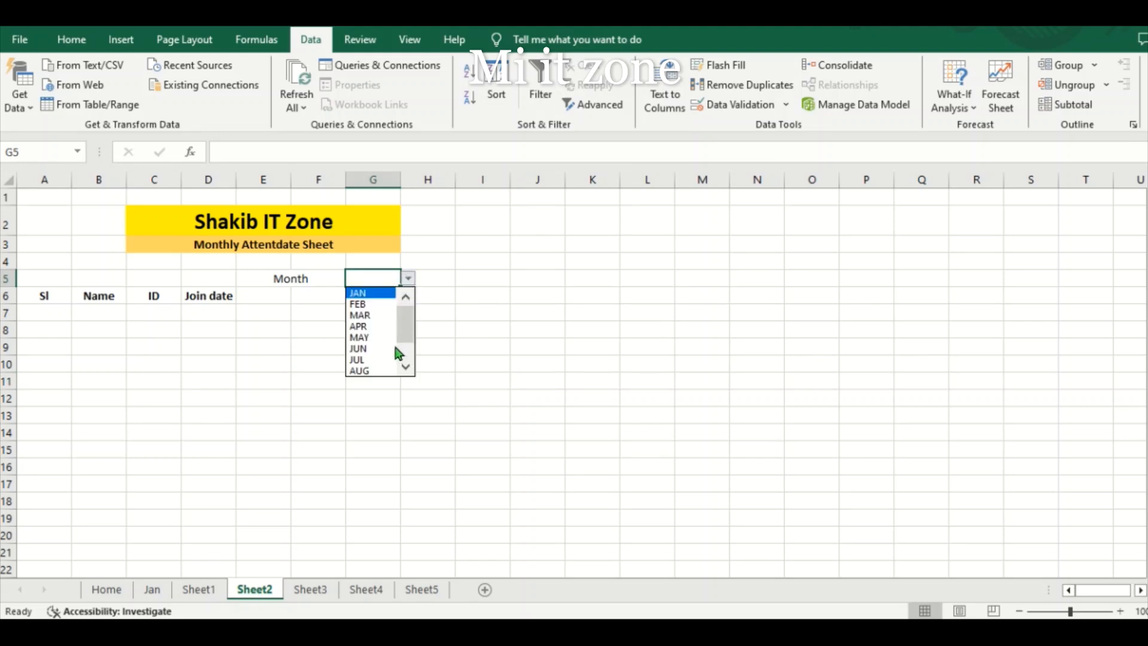
left_click(361, 326)
left_click(348, 365)
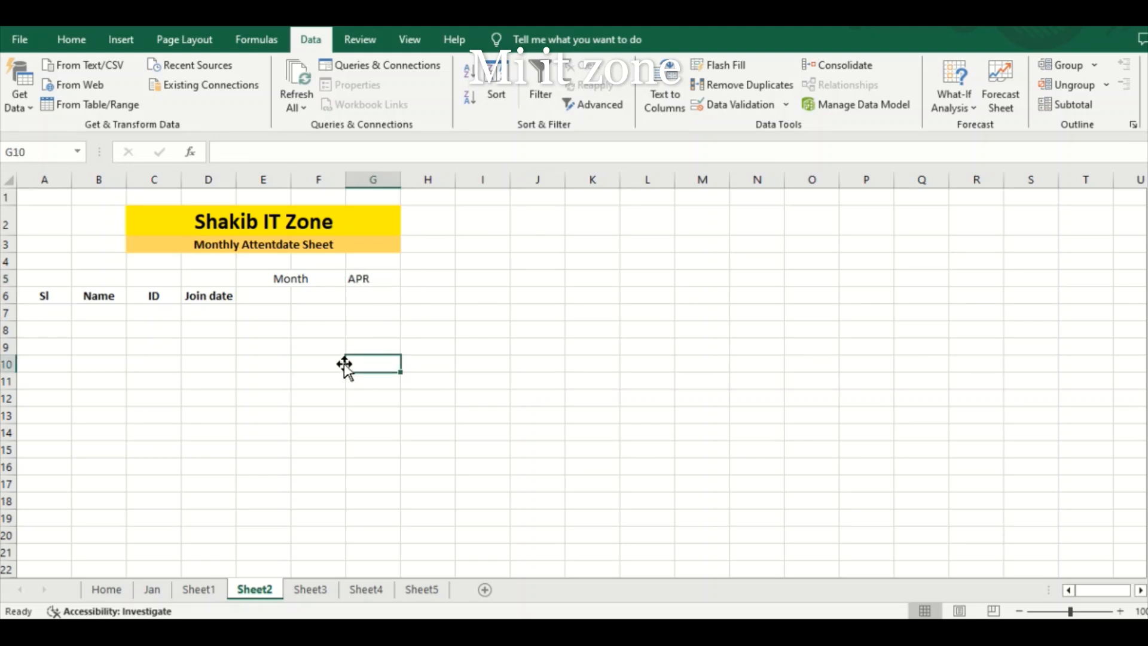
left_click(367, 283)
left_click(407, 278)
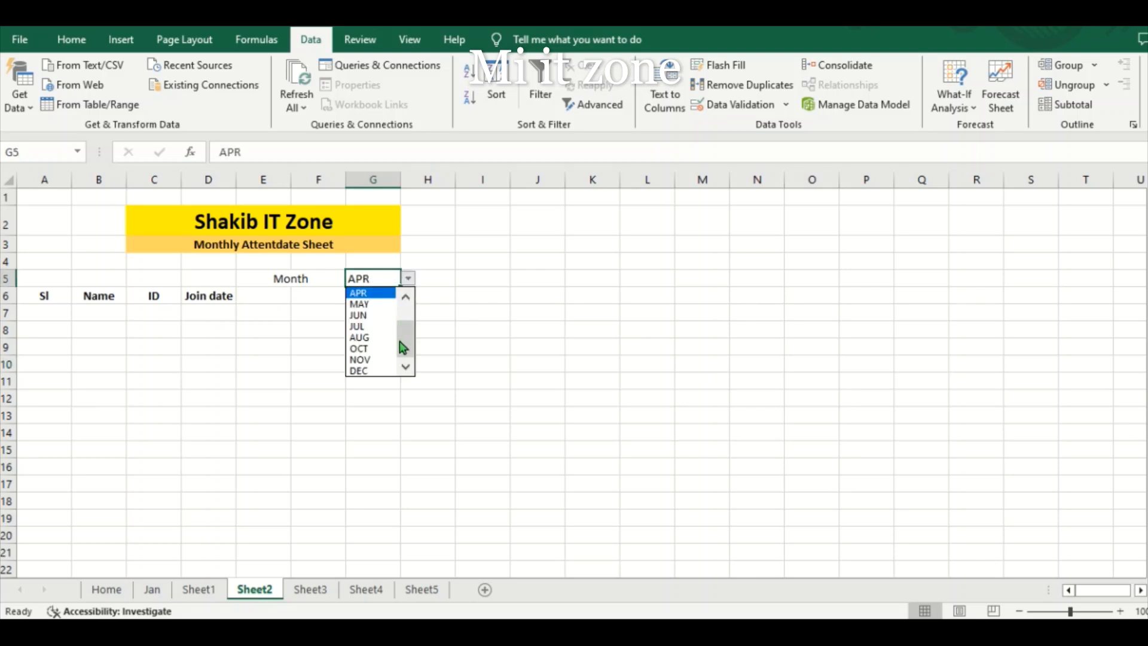
left_click_drag(404, 346, 412, 314)
left_click(449, 276)
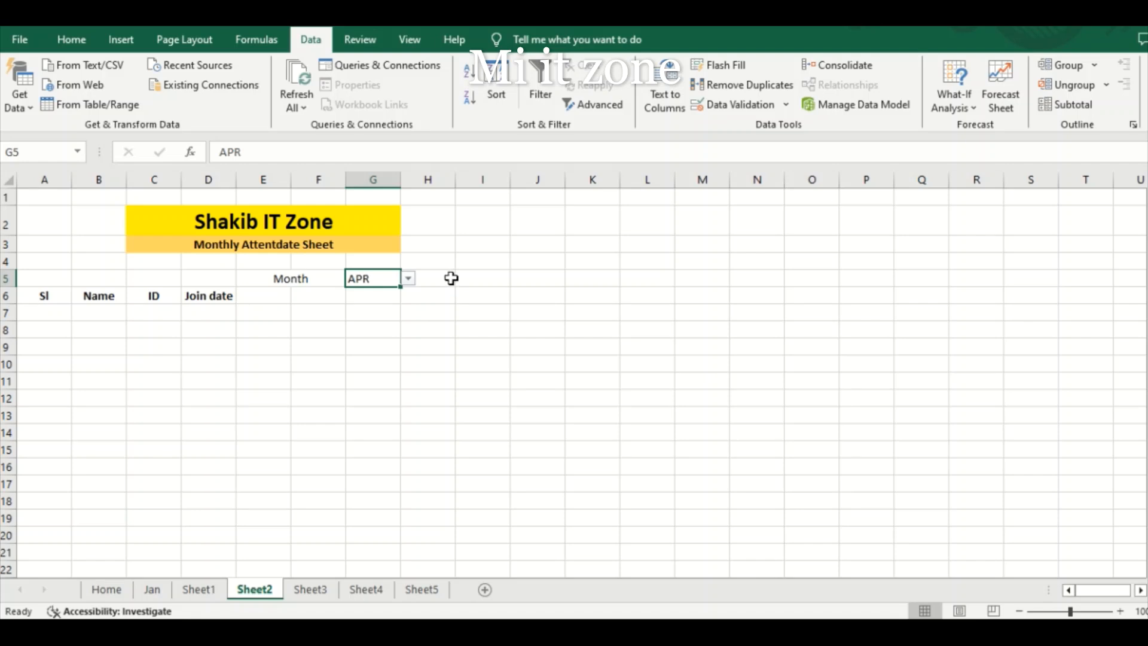
left_click(450, 278)
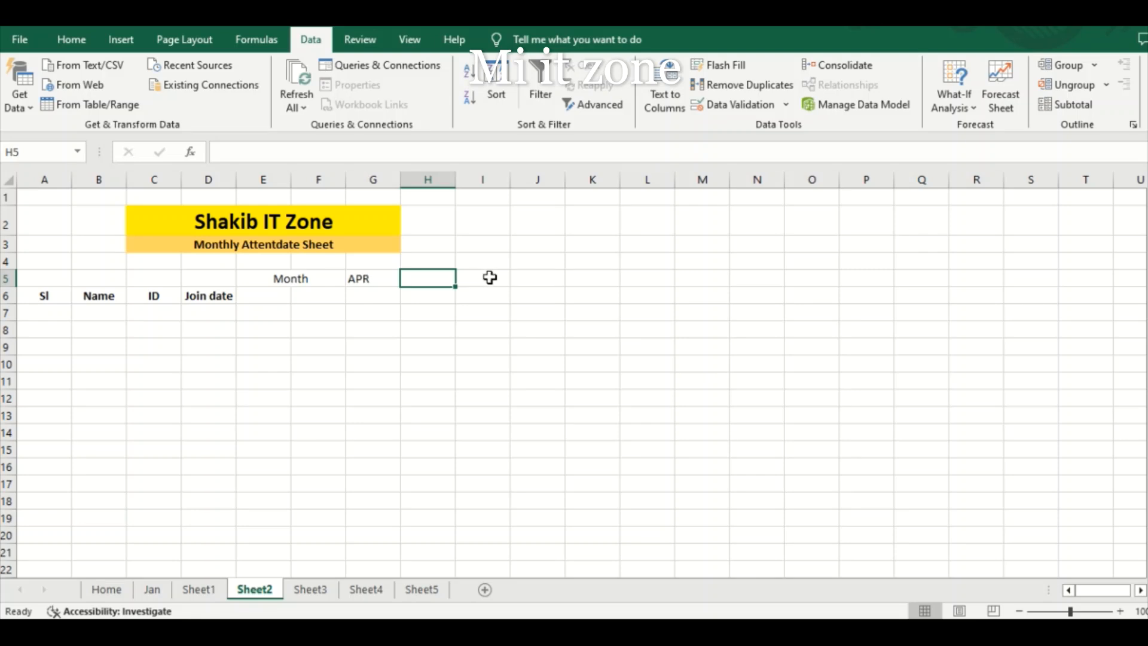
Merge and center cells I5:K5 in the row of the "Month" label.
left_click_drag(490, 277, 611, 282)
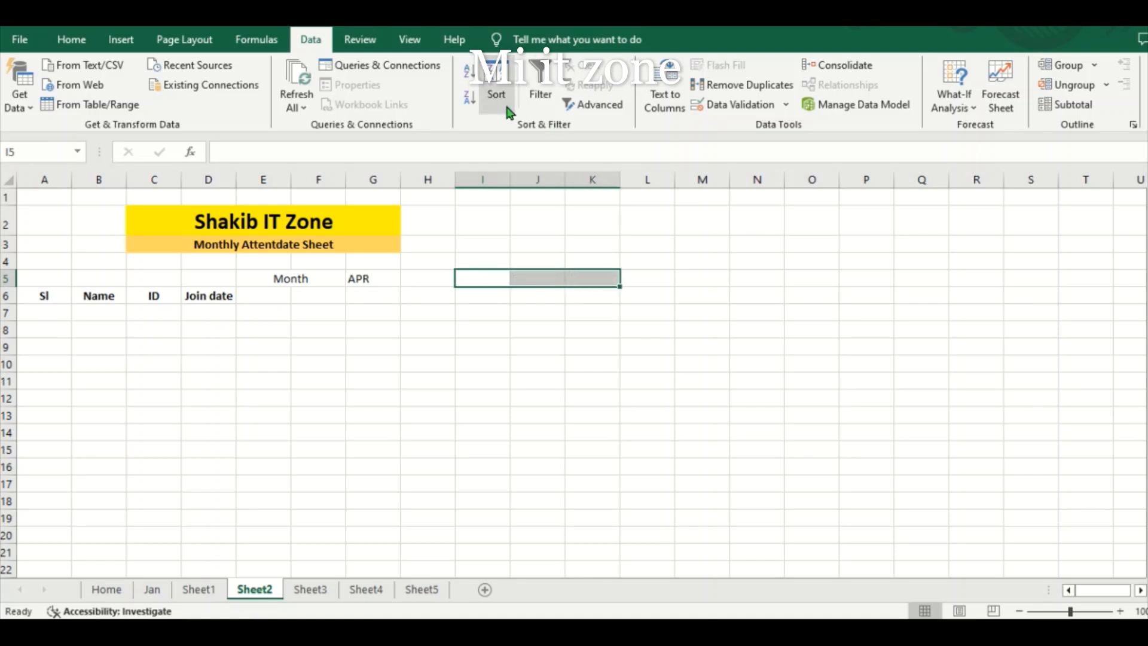
left_click(69, 39)
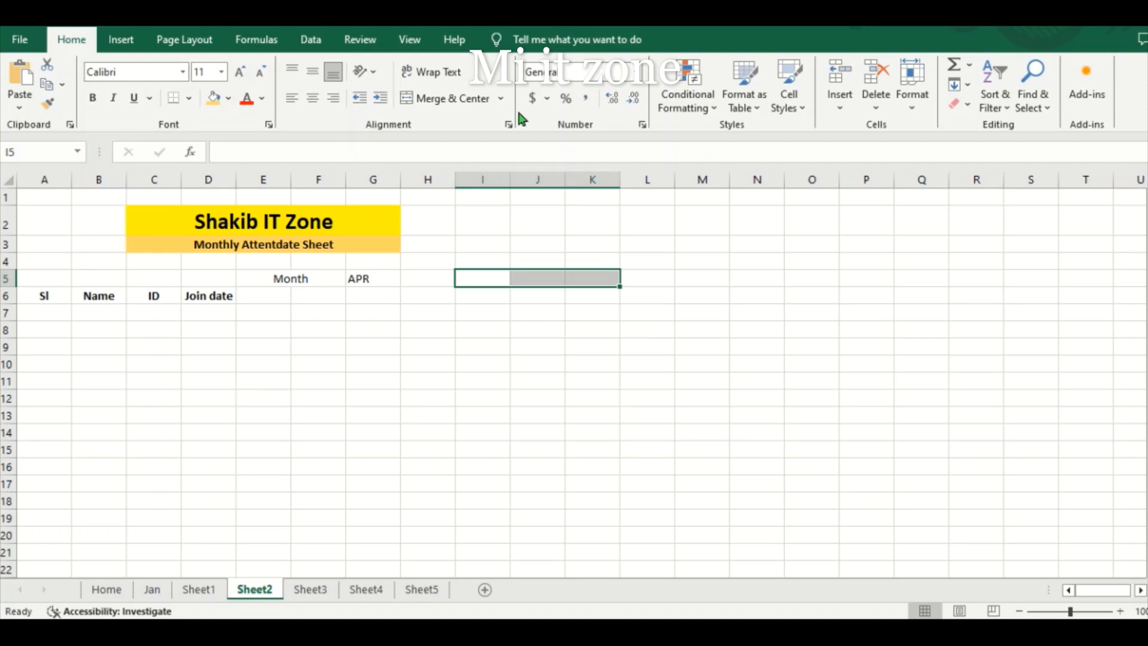
left_click(442, 99)
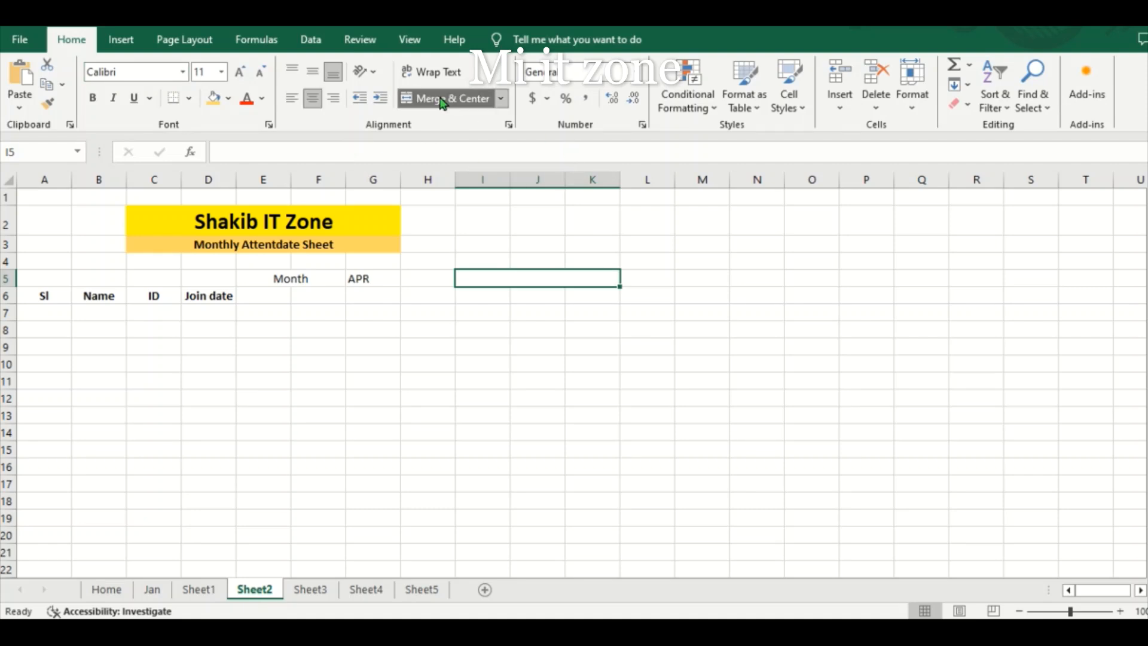
left_click(648, 278)
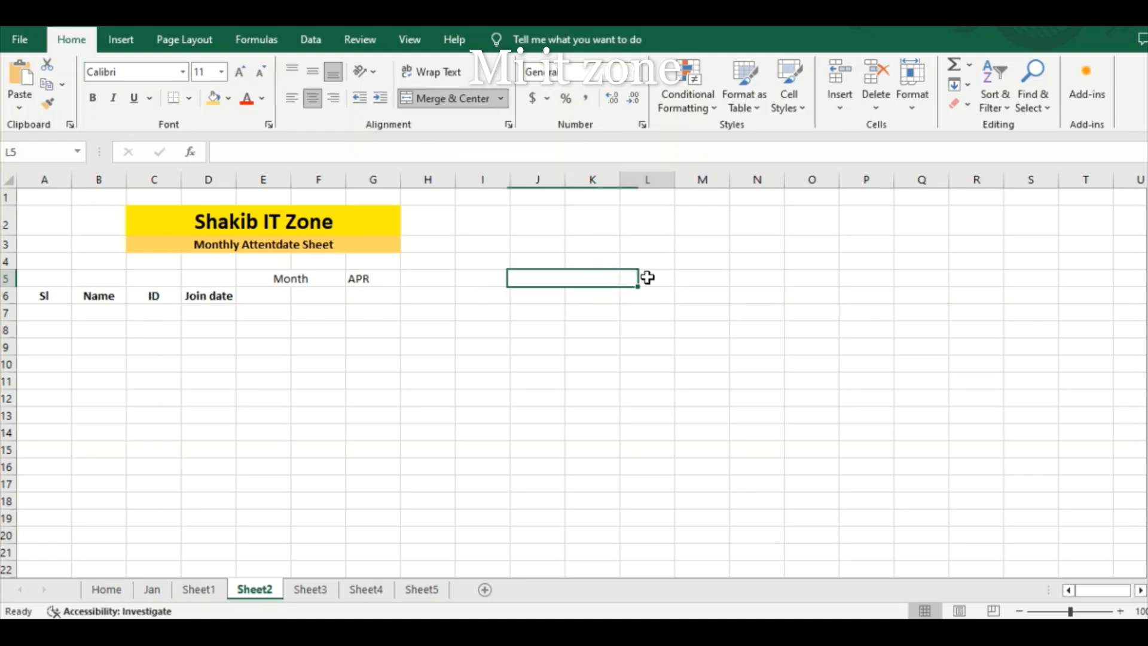
Merge and center cells M5:O5, and separately merge and center cells Q5:R5.
left_click(710, 281)
left_click_drag(710, 280, 815, 279)
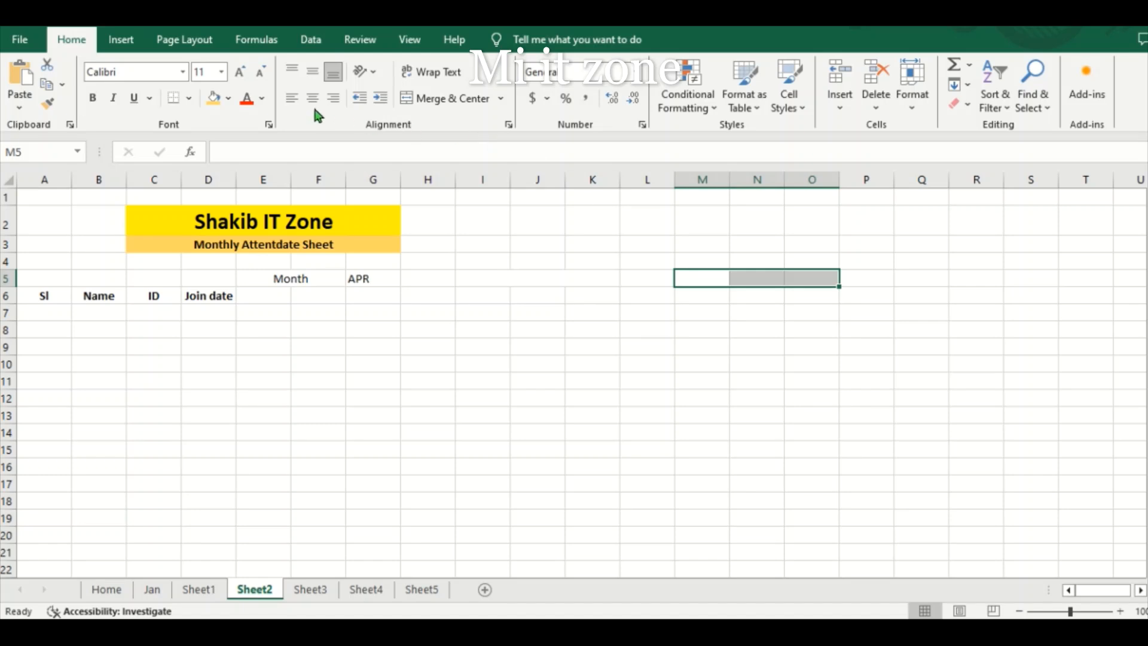
left_click(449, 100)
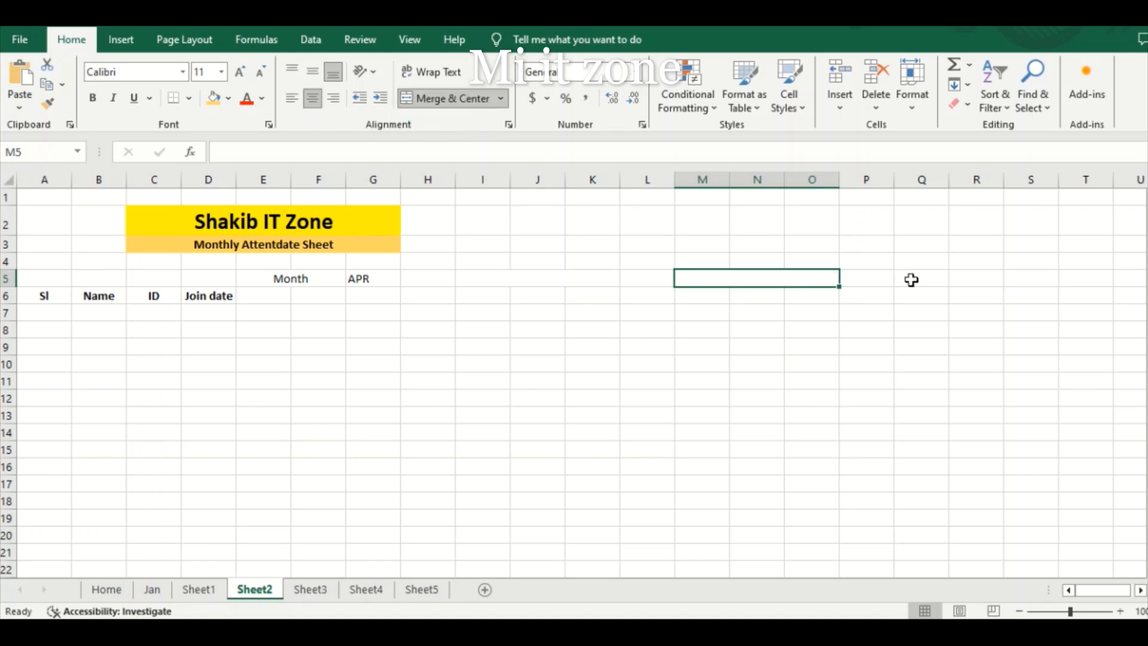
left_click(928, 279)
left_click_drag(928, 279, 969, 281)
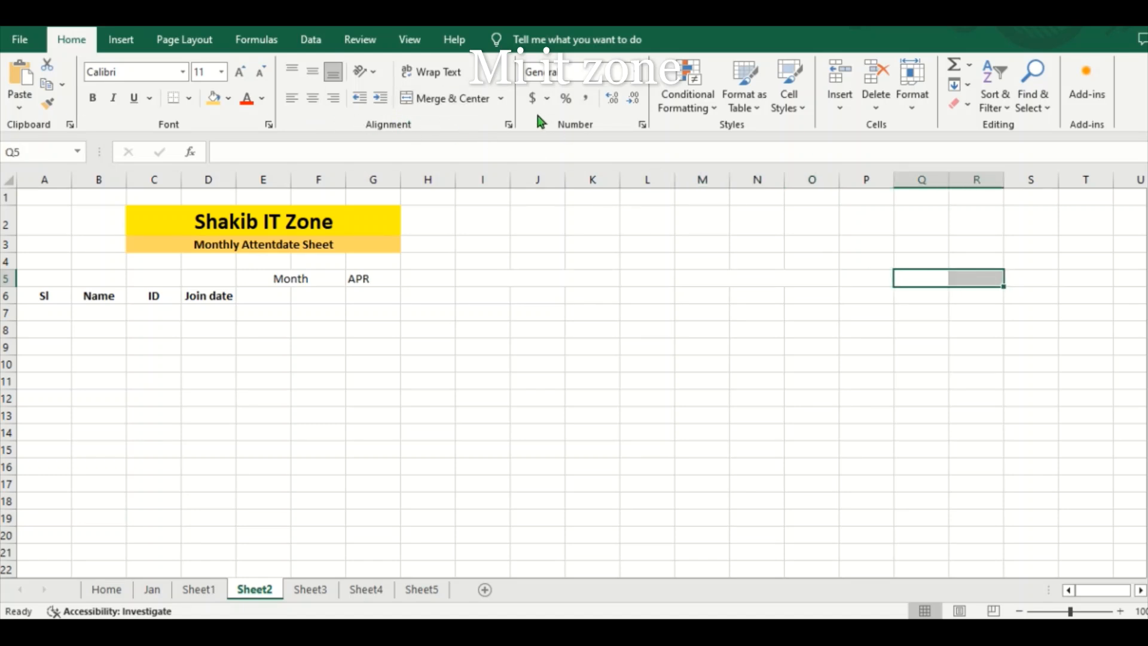
left_click(479, 102)
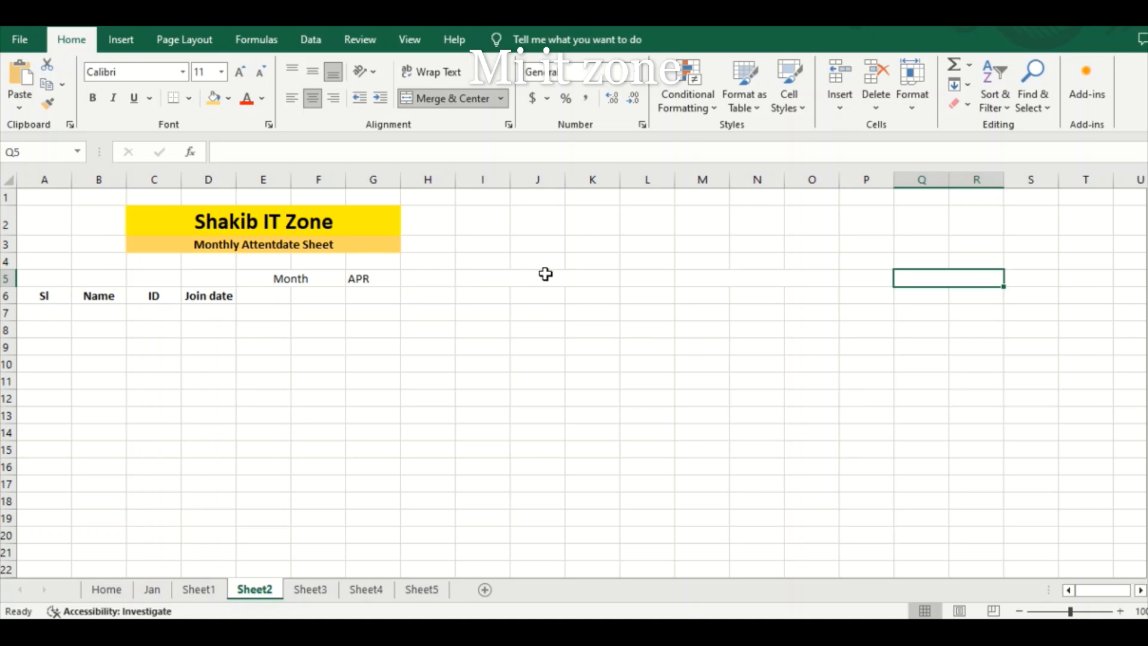
Enter the label "To" in cell L5 and center it horizontally.
left_click(643, 276)
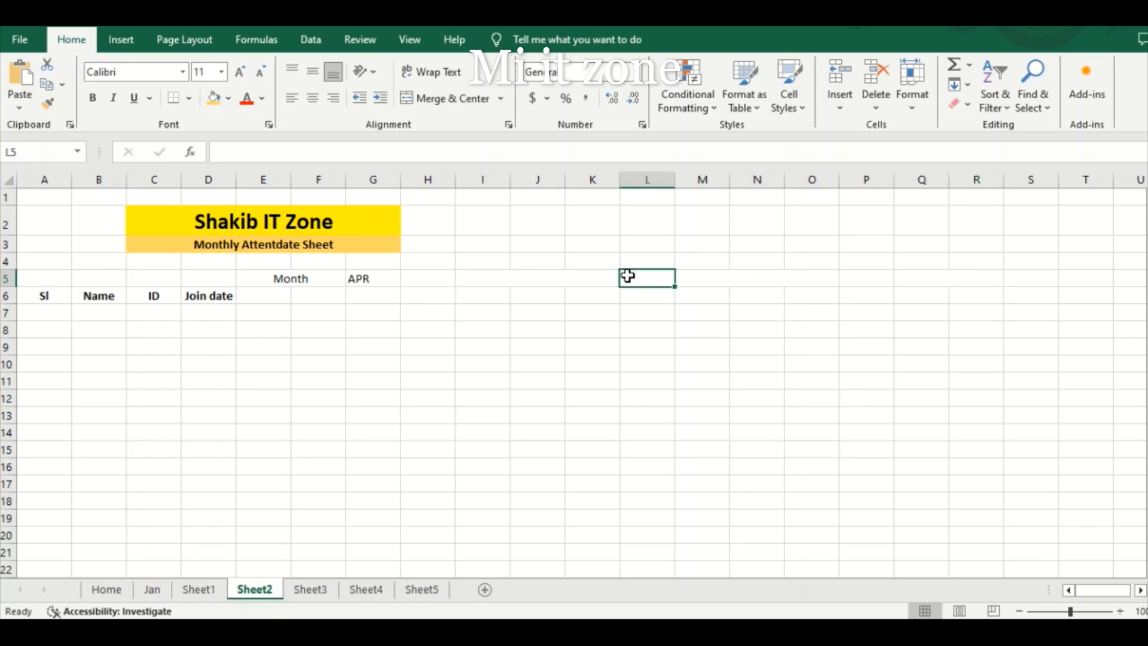
type("tO")
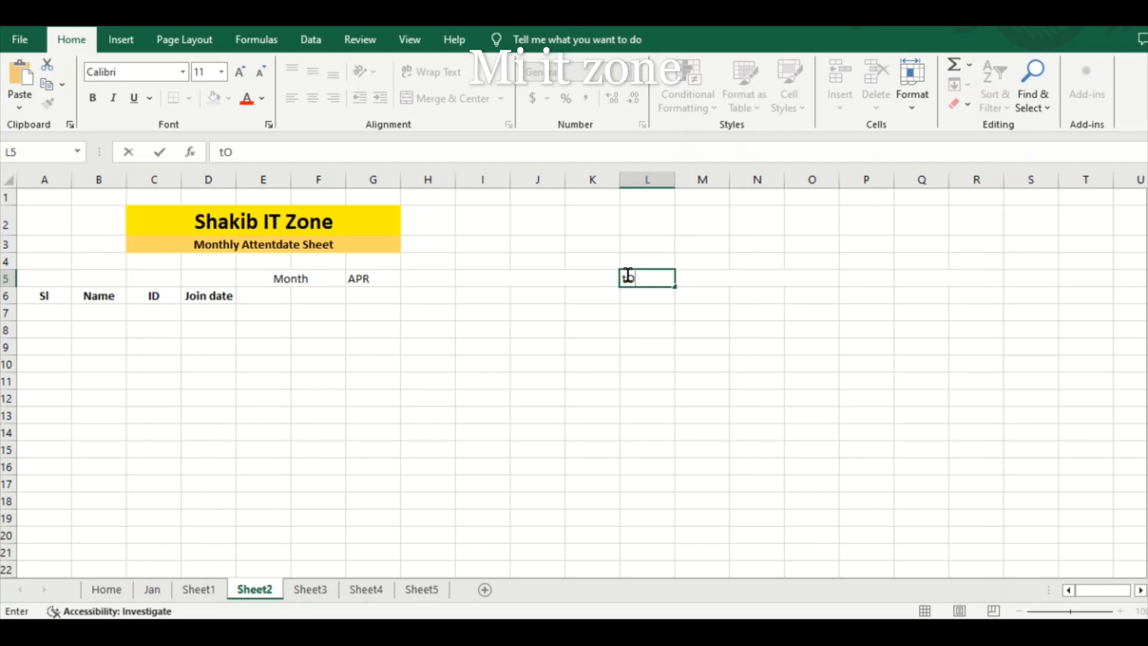
key("BackSpace")
key("BackSpace")
type("To")
left_click(635, 325)
left_click(636, 283)
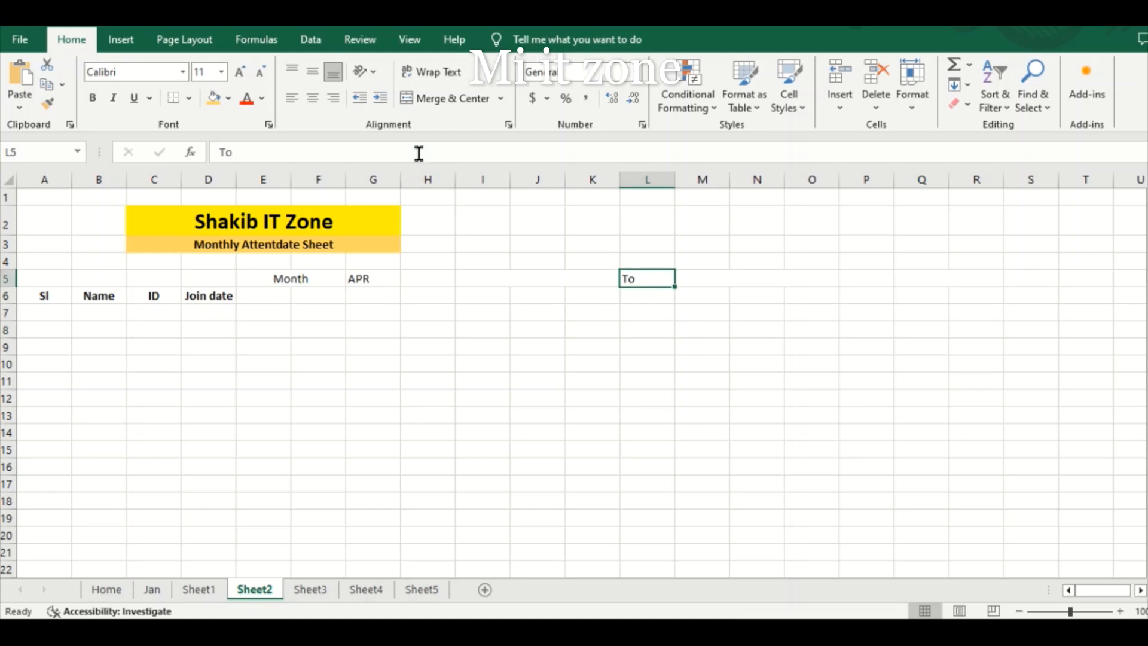
left_click(312, 97)
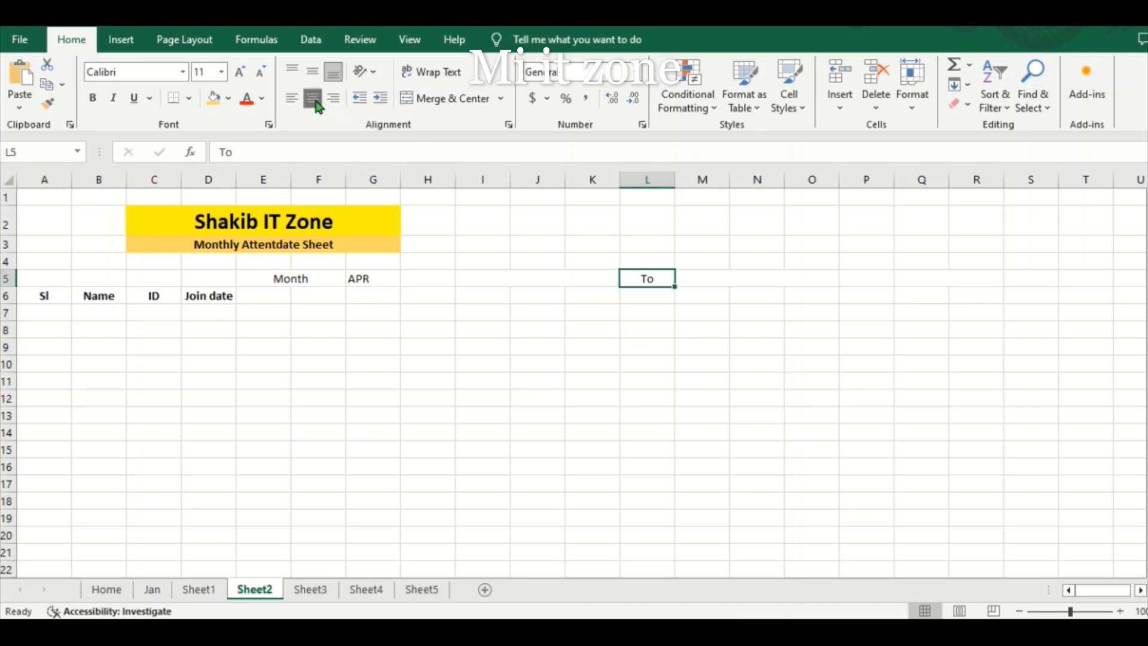
Add list data validation to merged cell Q5:R5 with the source 2024,2025,2026,2027,2028,2029,2030.
left_click(939, 282)
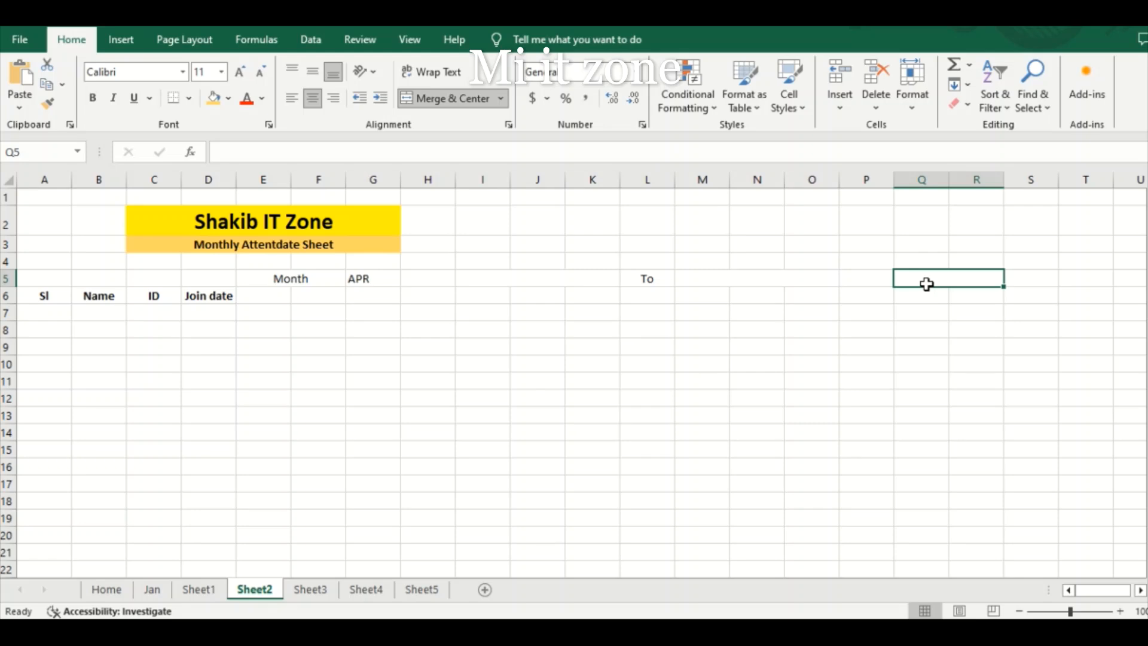
left_click(312, 47)
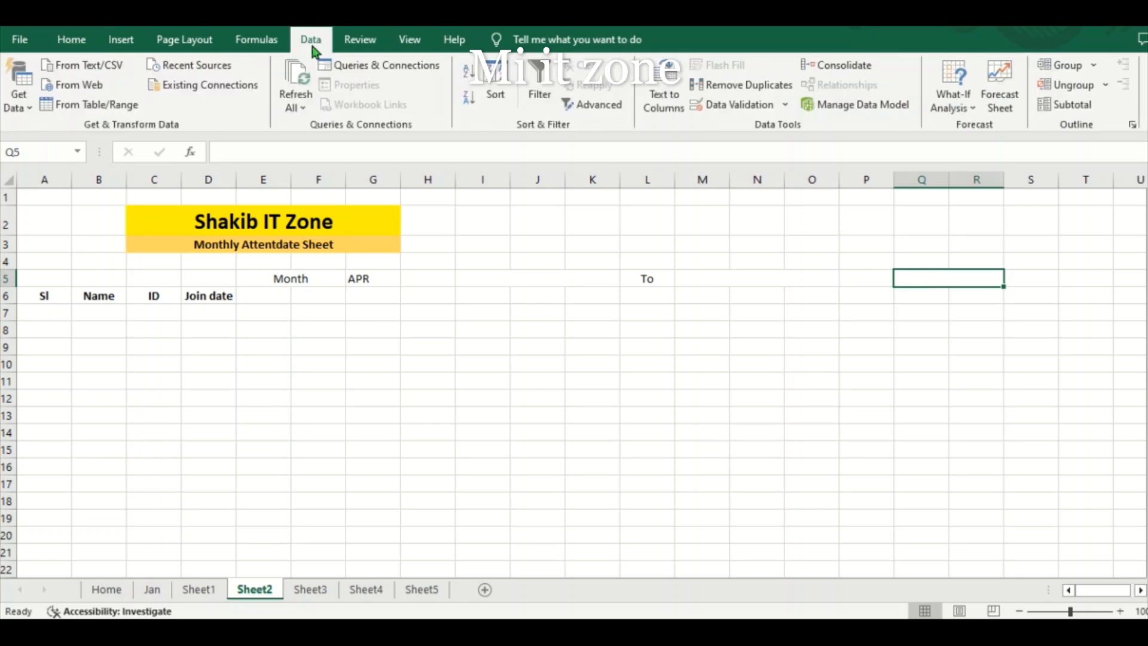
left_click(744, 111)
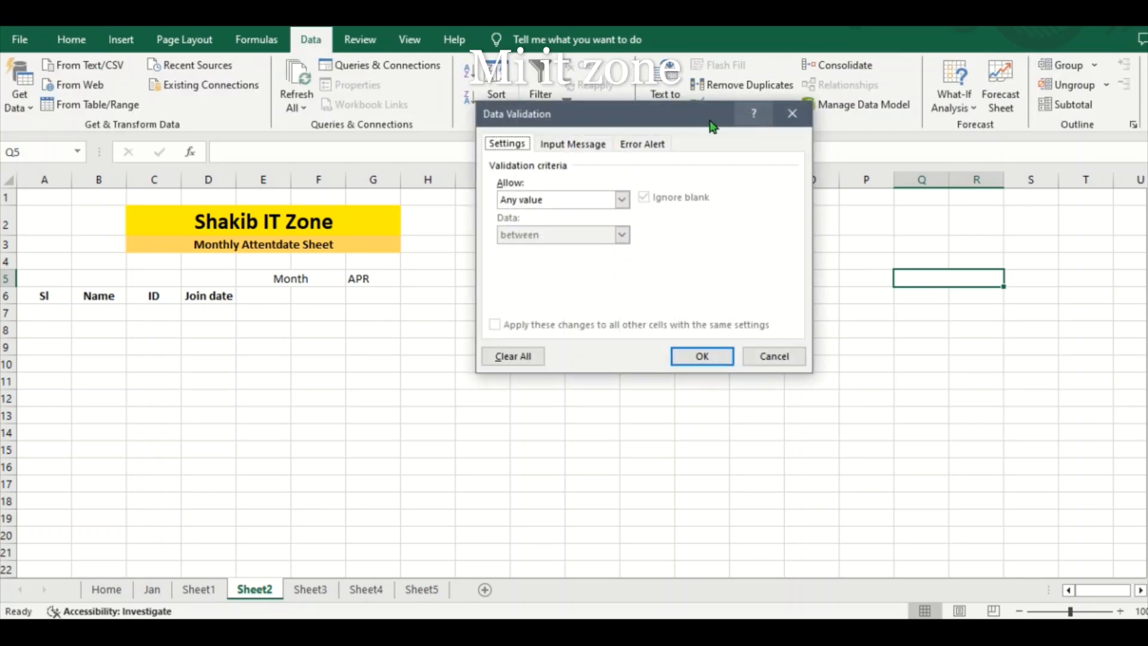
left_click(622, 199)
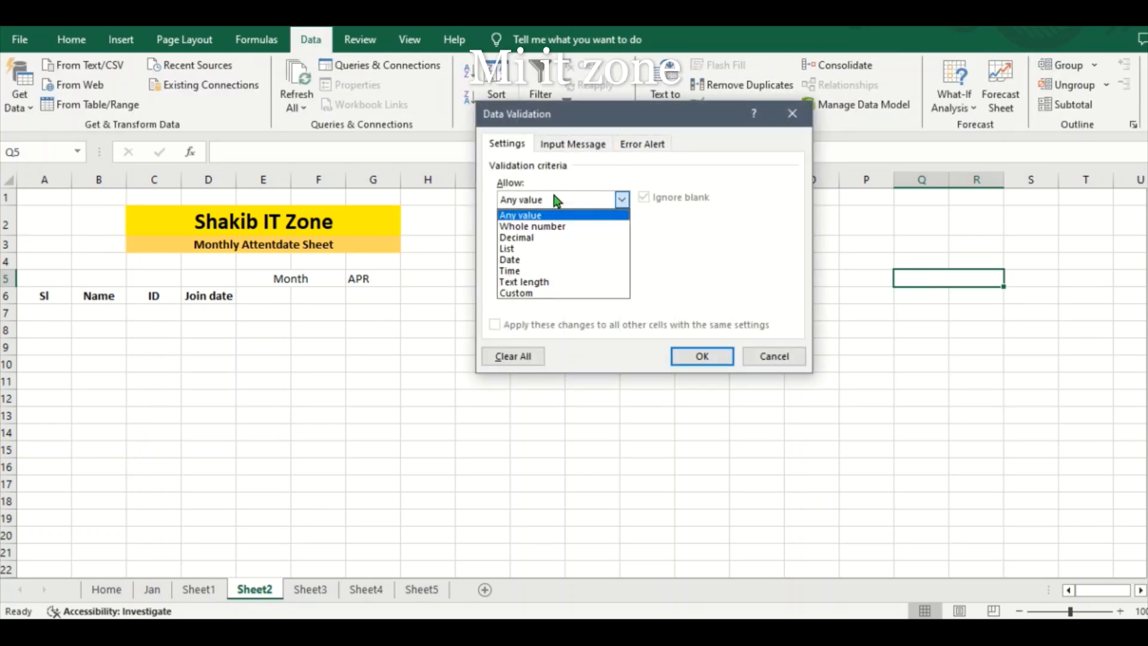
left_click(534, 249)
left_click(527, 270)
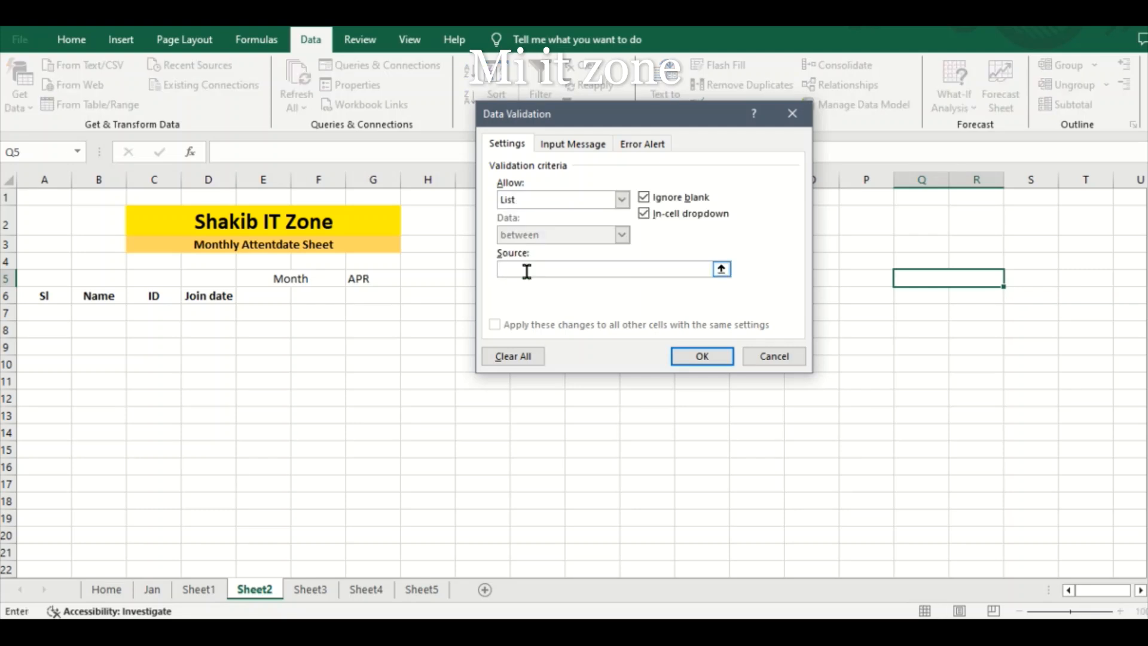
type("2024,2025,202")
type("6k2027k2028k2029")
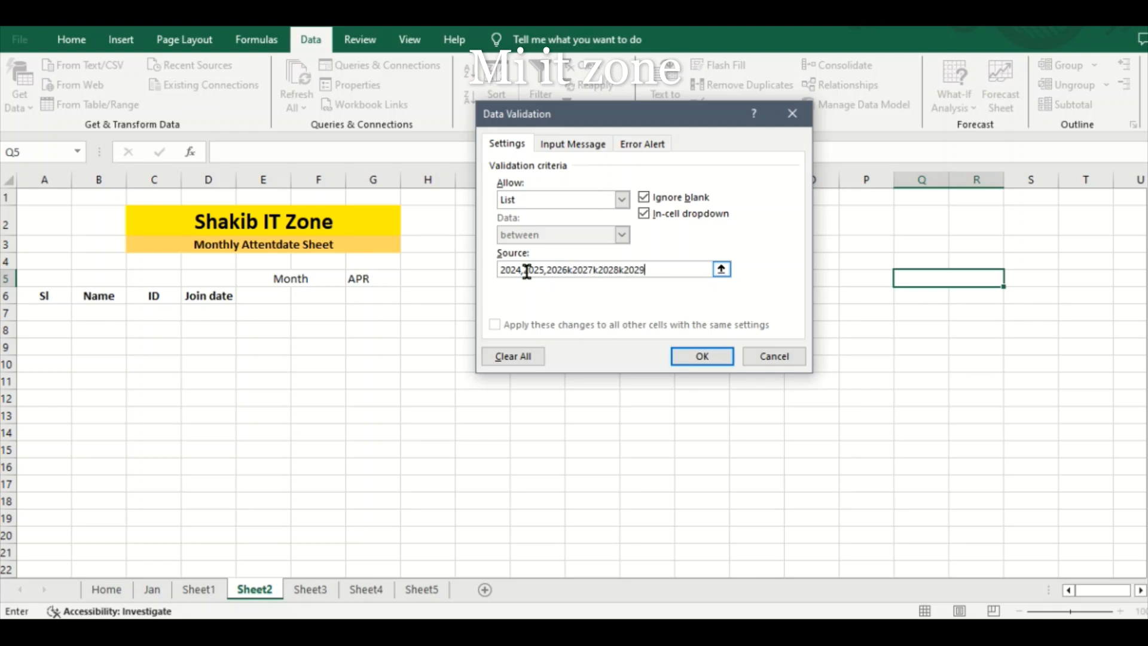
type("k2030")
left_click(651, 270)
key("BackSpace")
type(",2030")
left_click(623, 270)
key("BackSpace")
type(",")
left_click(599, 270)
key("BackSpace")
type(",")
left_click(571, 270)
key("BackSpace")
type(",")
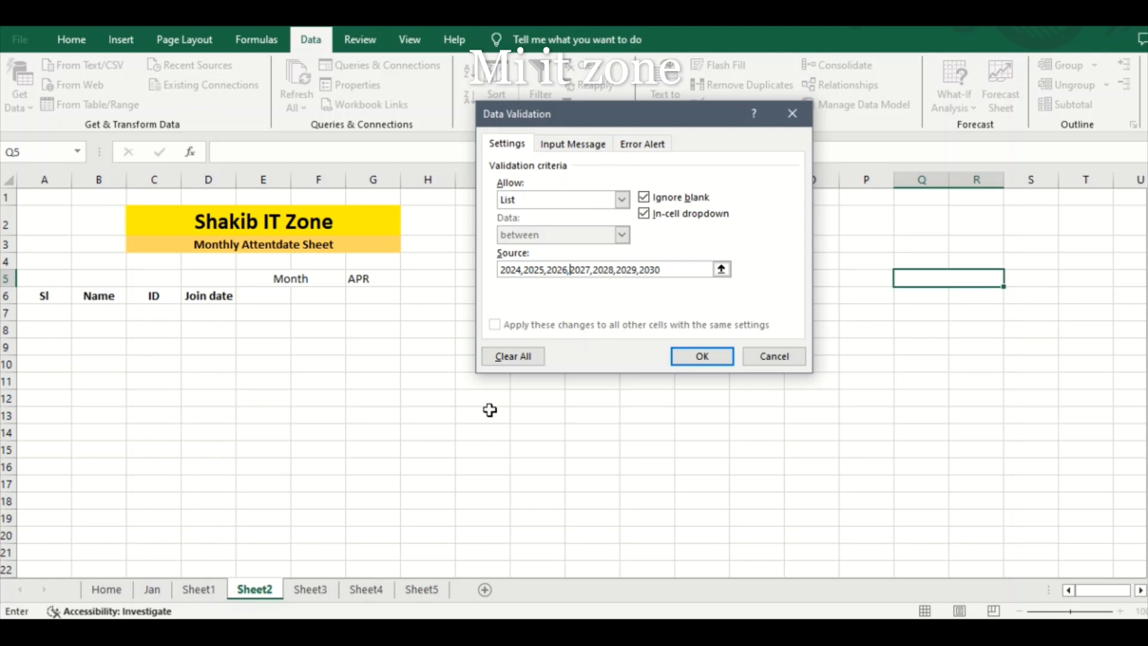
left_click(703, 360)
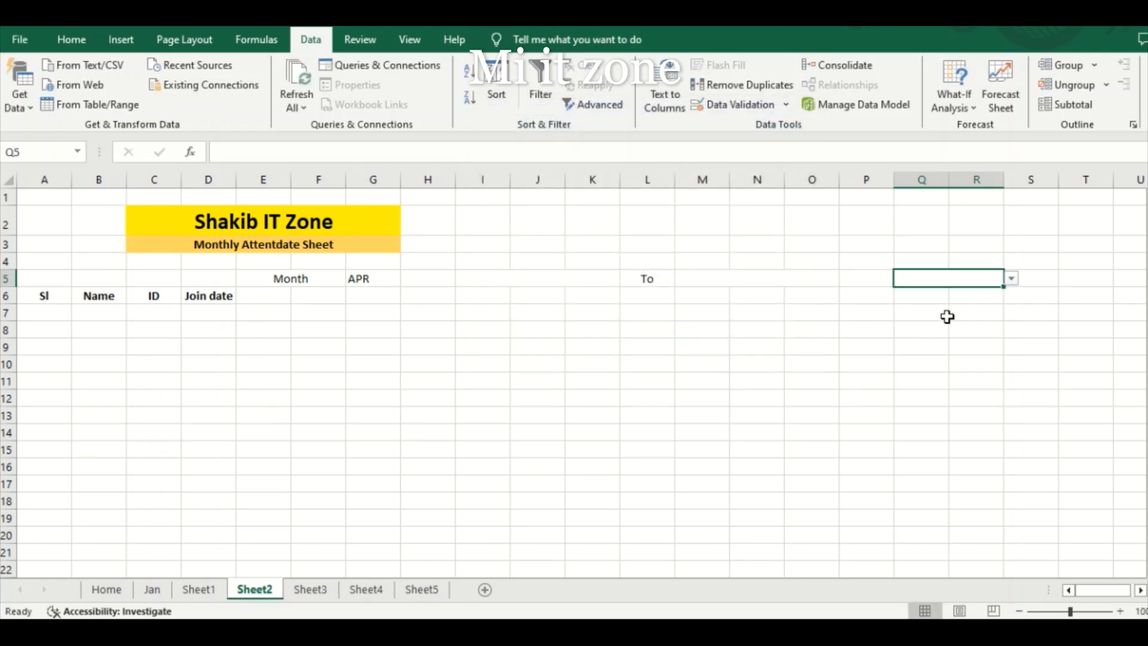
Choose 2024 from the year list in merged cell Q5:R5.
left_click(1015, 284)
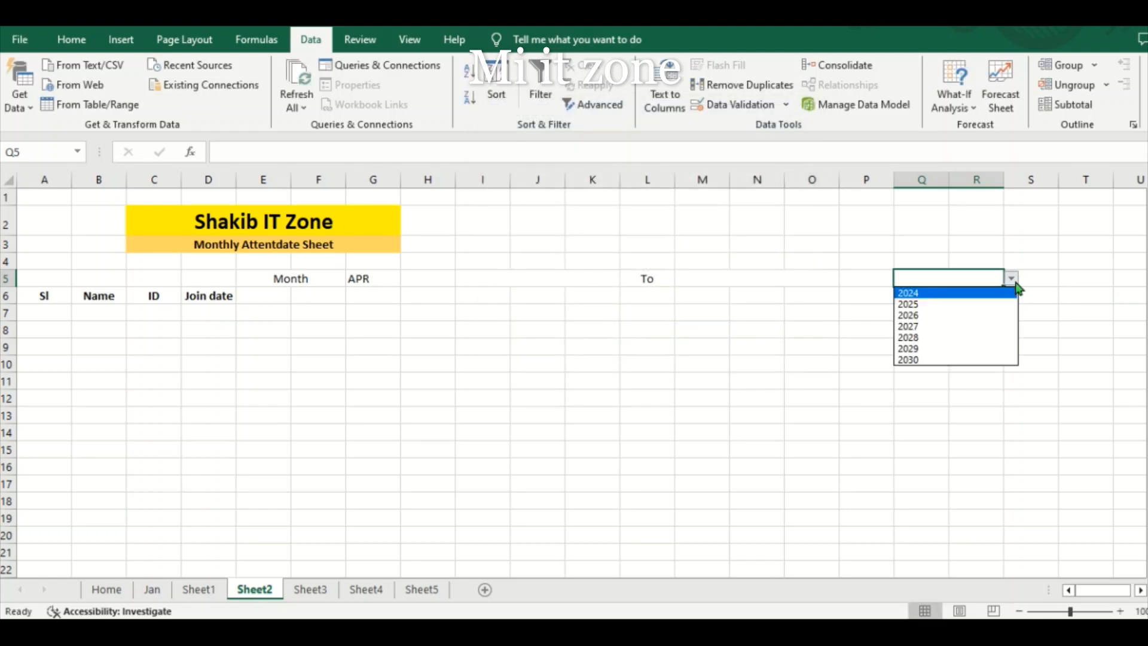
left_click(909, 293)
left_click(880, 359)
left_click(933, 279)
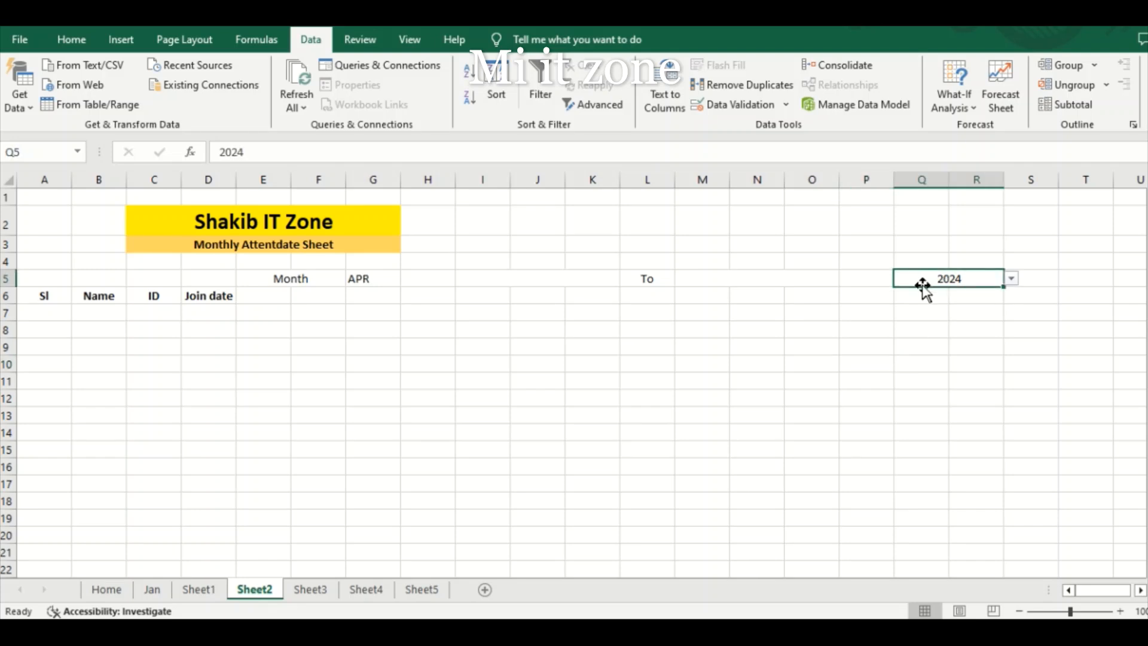
Apply the subtitle's light orange fill to the Month label, the month cell and the year cell in row 5.
left_click(79, 39)
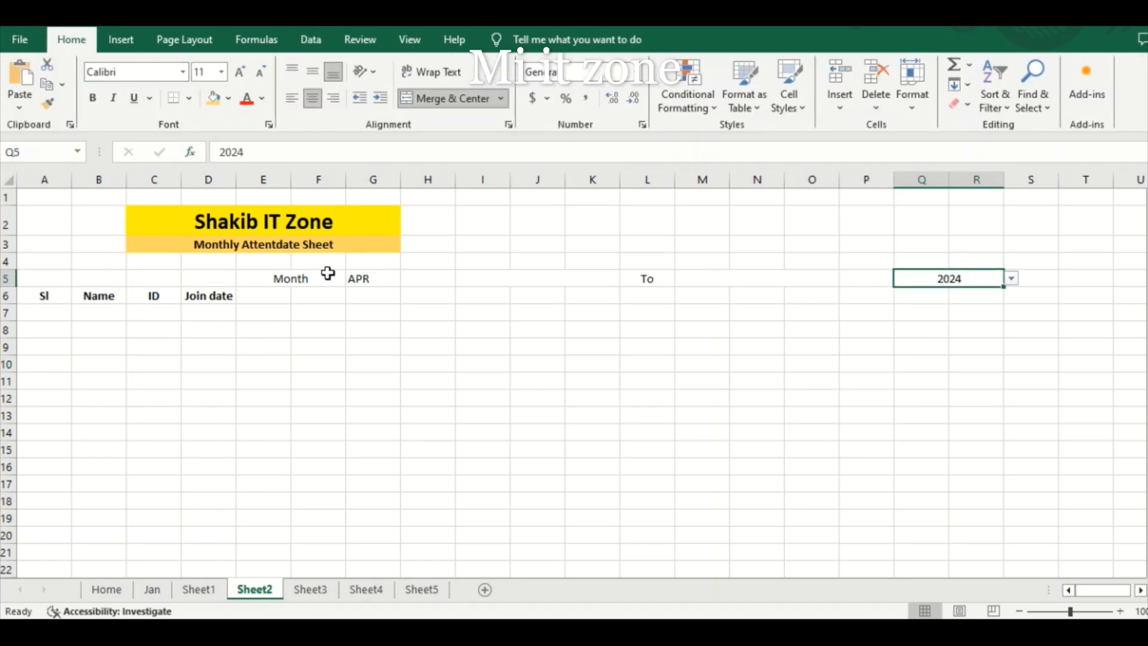
left_click(289, 278, "ctrl")
left_click(350, 278, "ctrl")
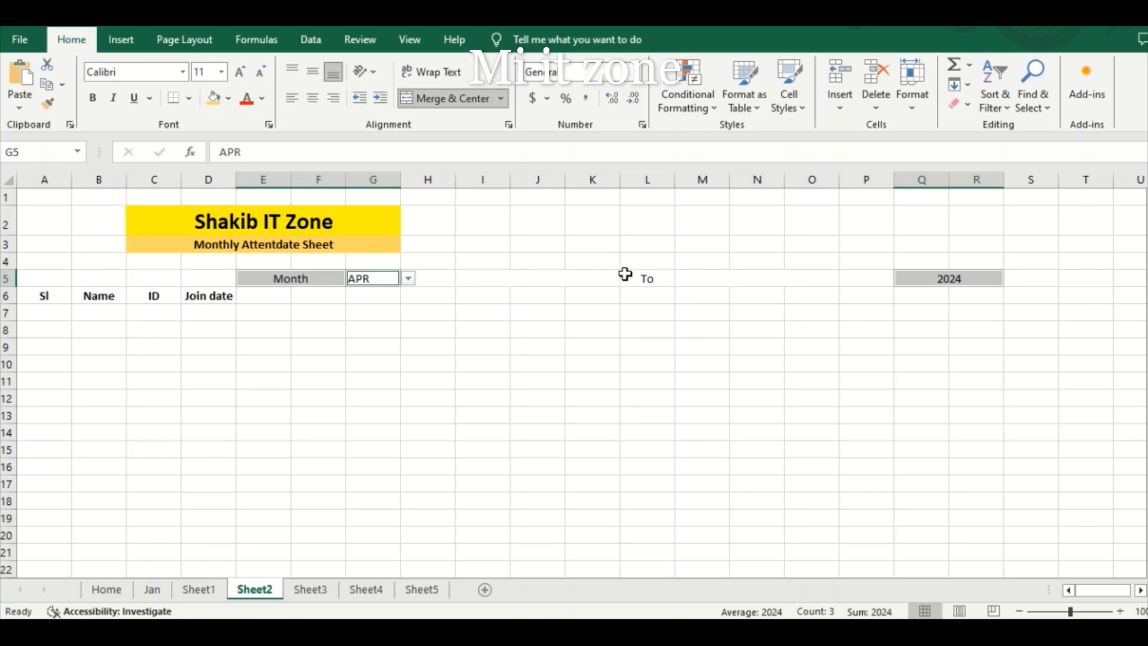
left_click(213, 98)
left_click(423, 402)
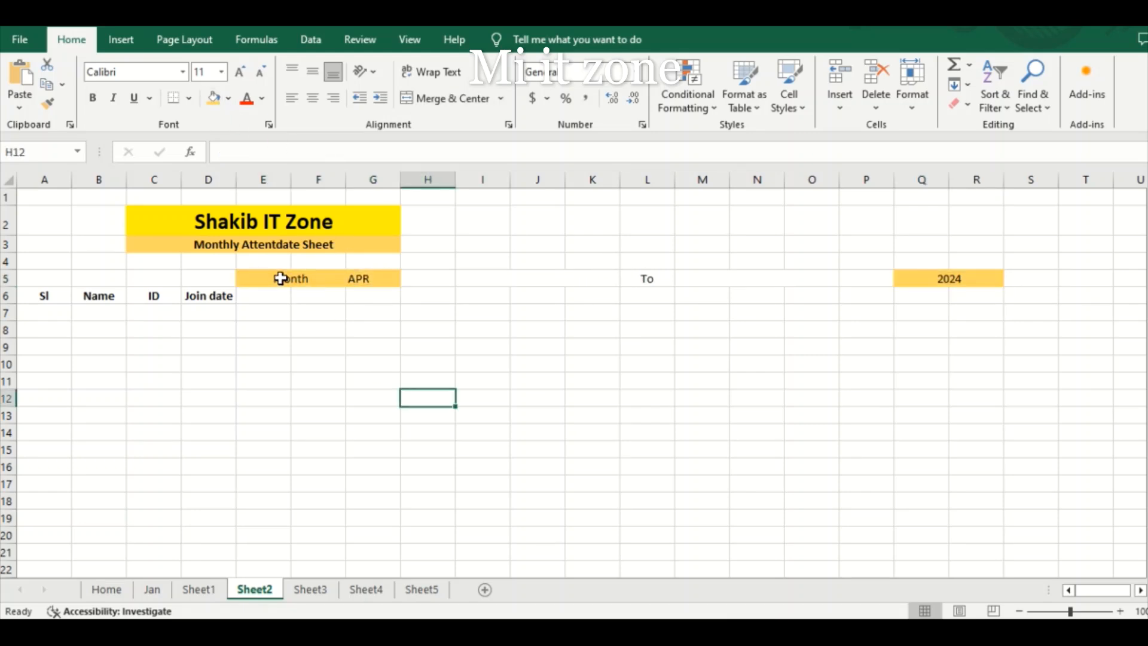
Fill the Month label, the month cell G5 and the year cell Q5:R5 with light green.
left_click_drag(282, 277, 350, 278)
left_click(228, 98)
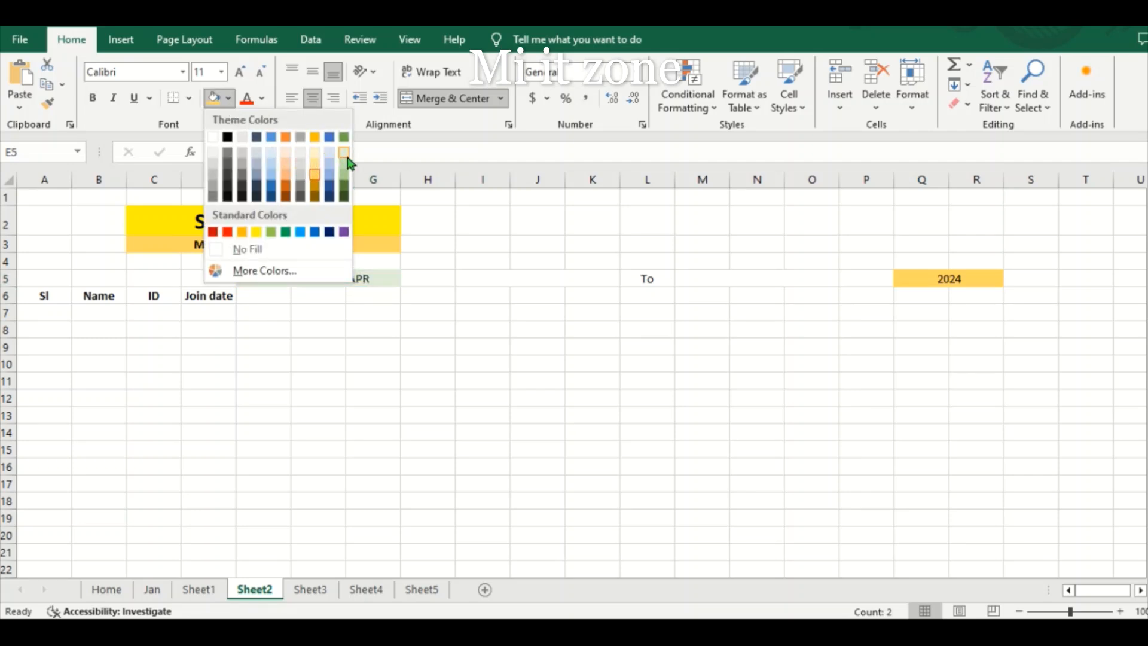
left_click(345, 171)
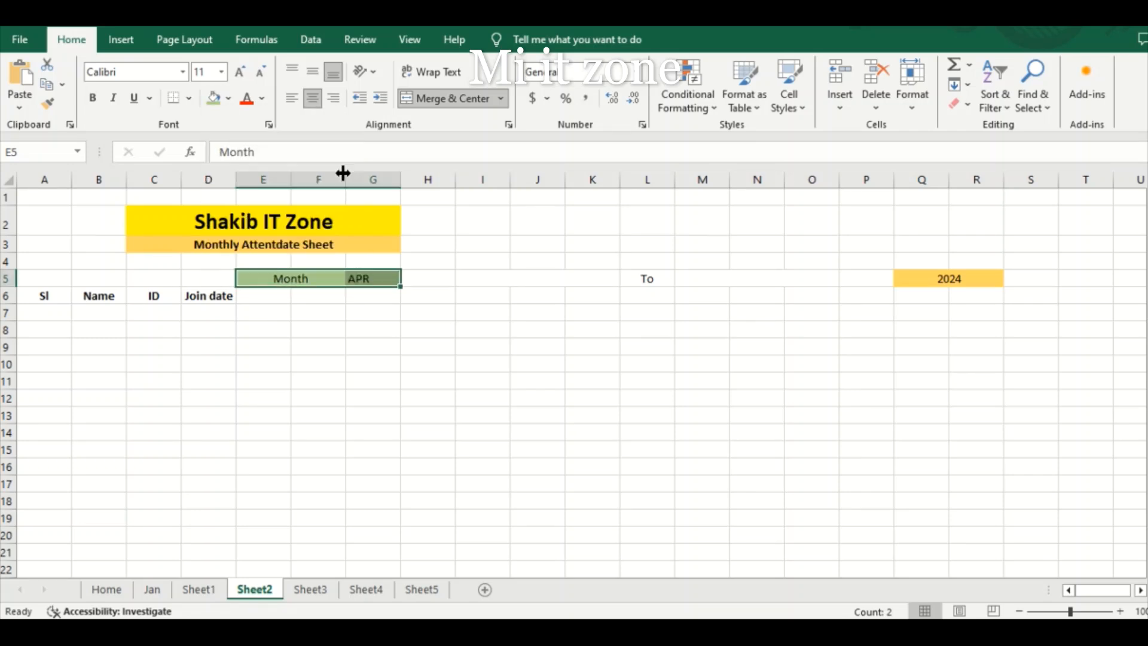
left_click(930, 279)
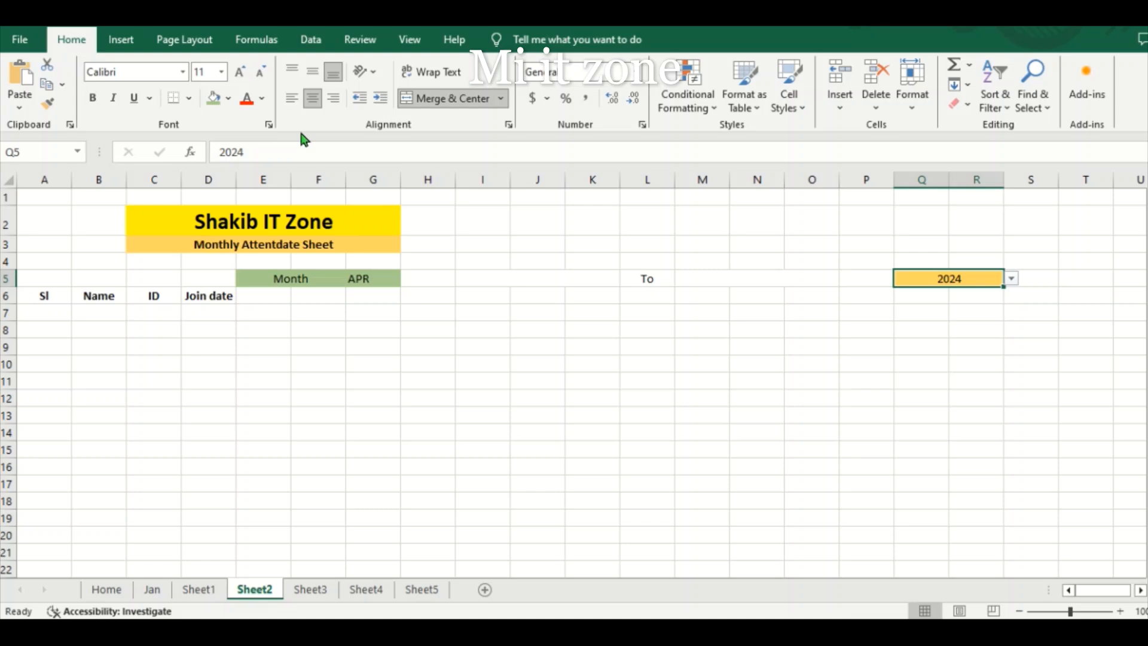
left_click(214, 99)
Fill the "To" cell L5 with light gray.
left_click(646, 276)
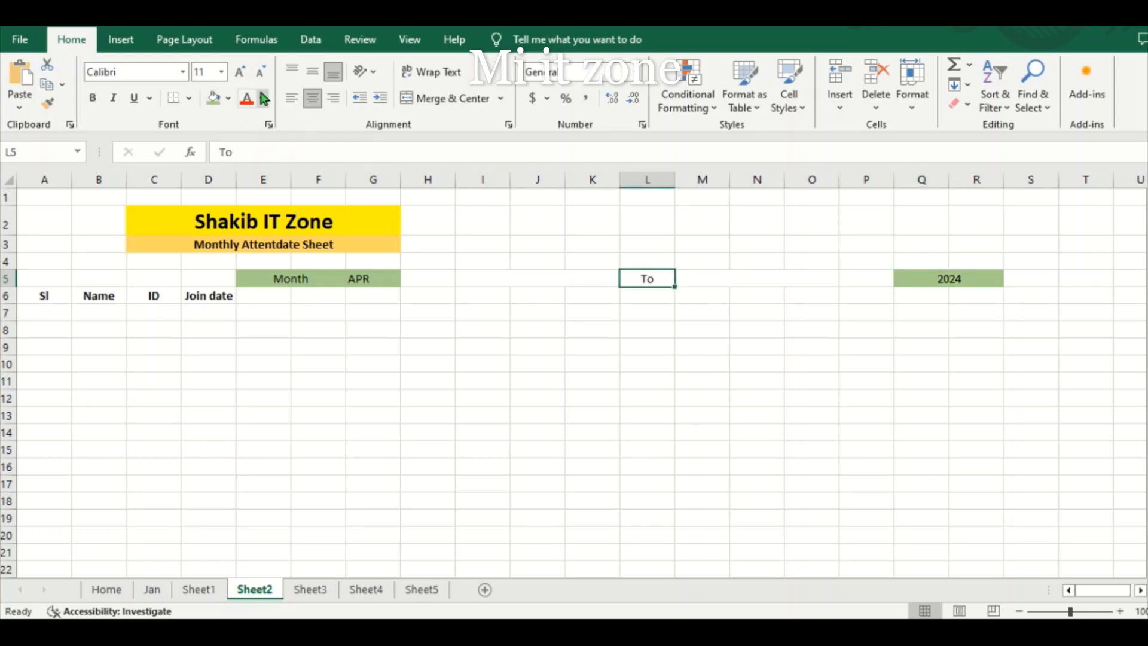
left_click(229, 98)
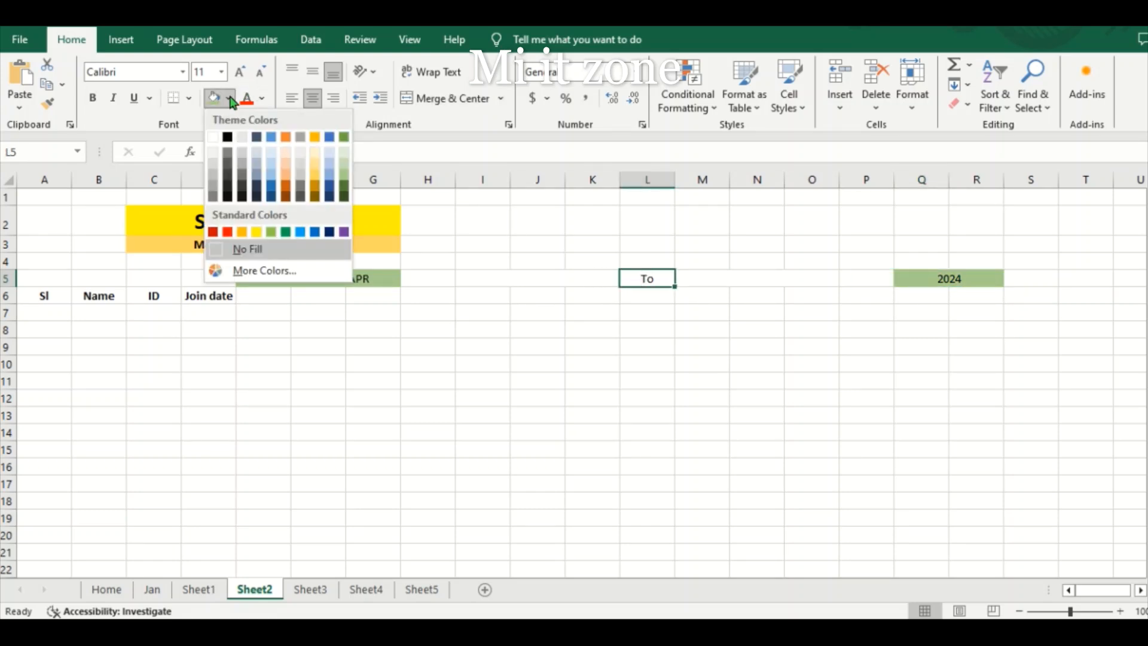
left_click(302, 187)
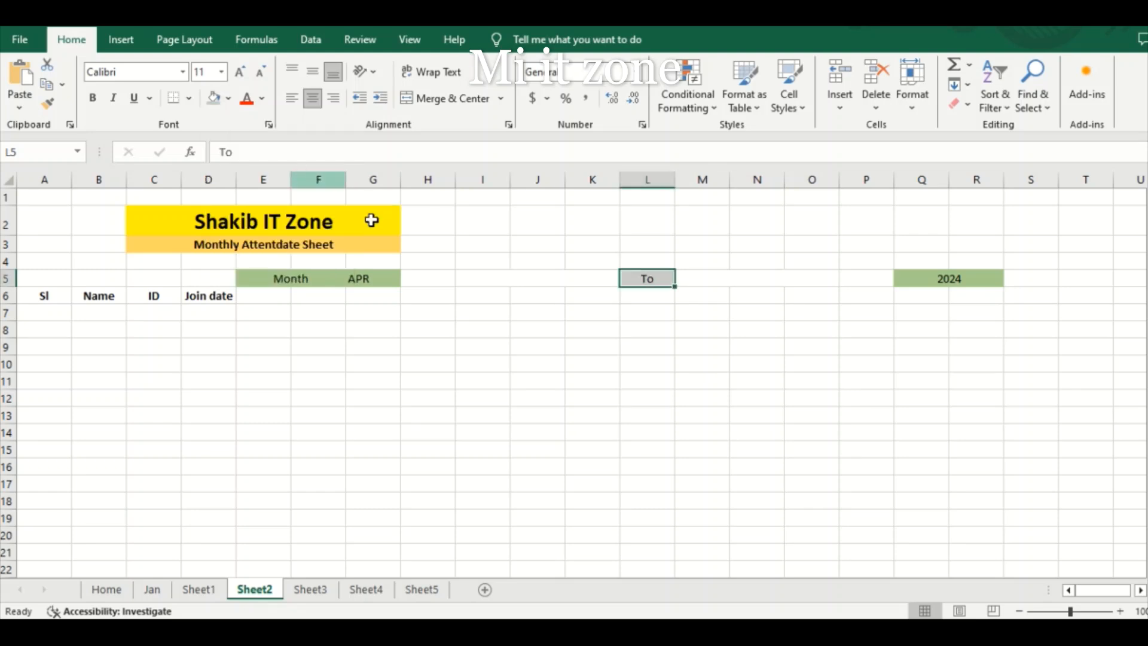
left_click(541, 344)
Enter the start date formula =DATEVALUE(1&G5&Q5) in merged cell I5:K5 and reselect that cell.
left_click(533, 273)
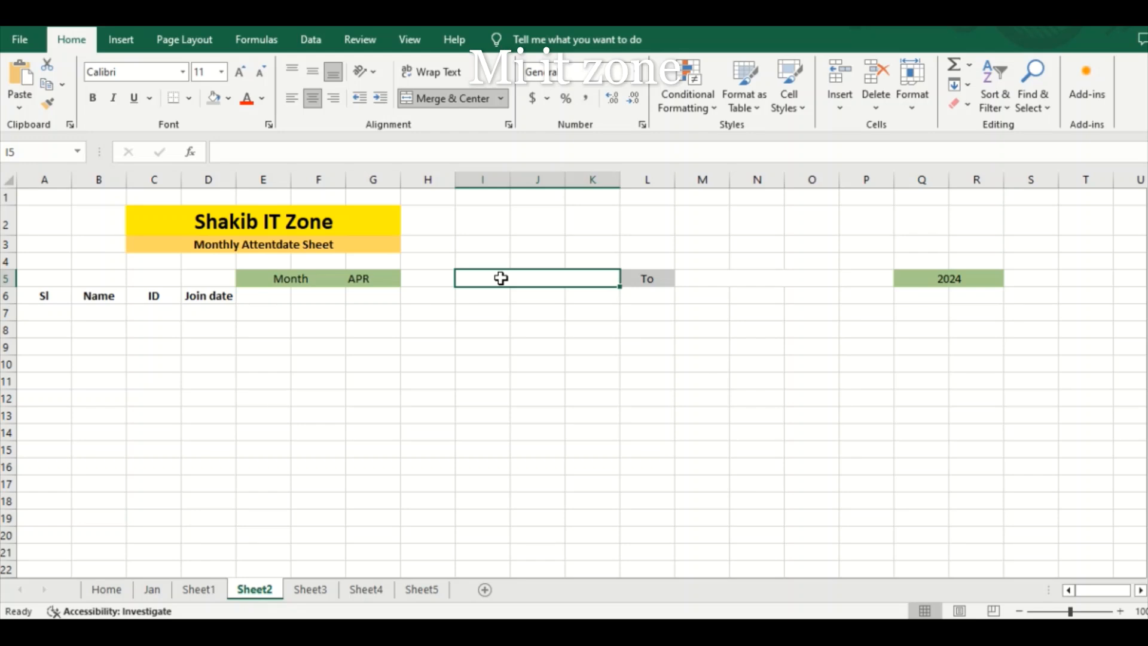
type("=")
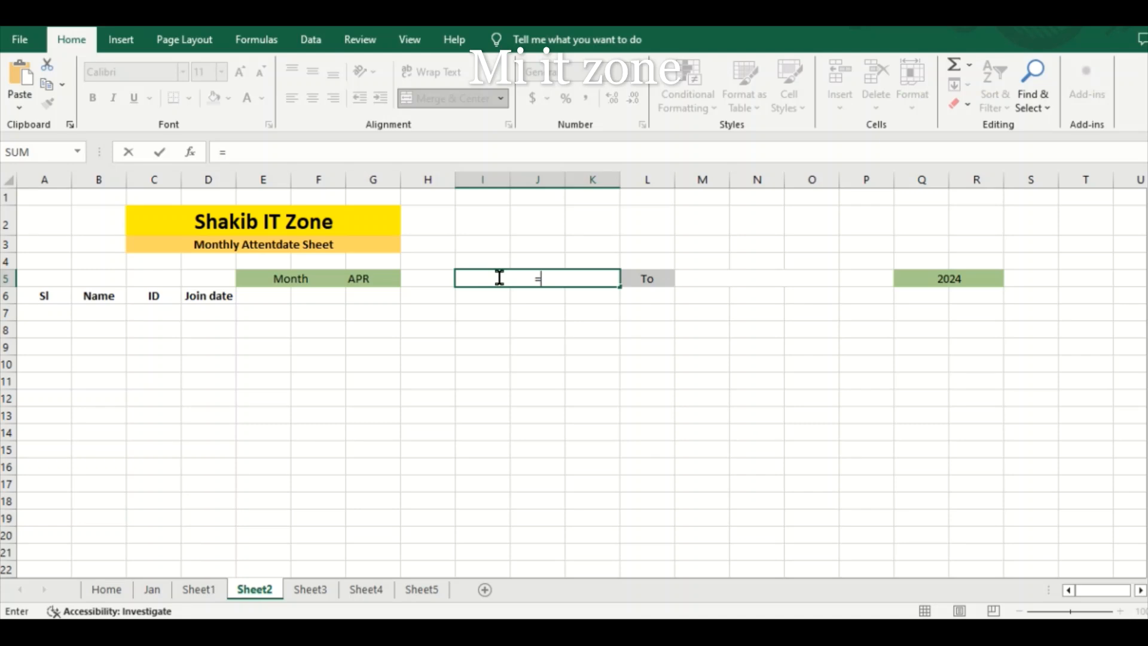
type("dat")
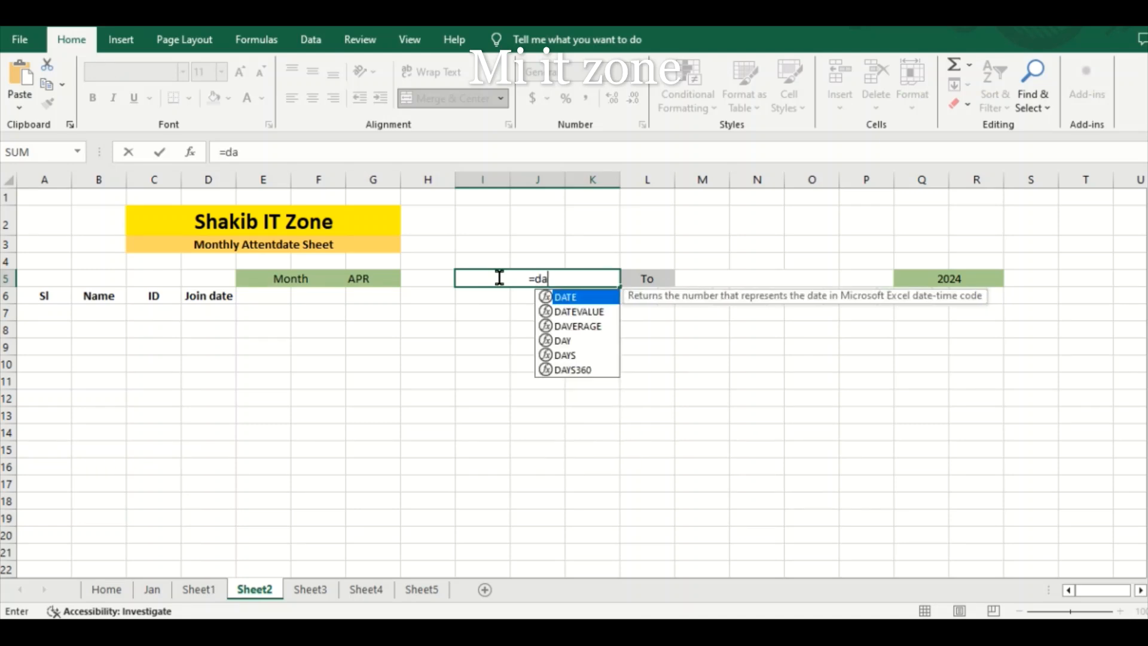
double_click(577, 312)
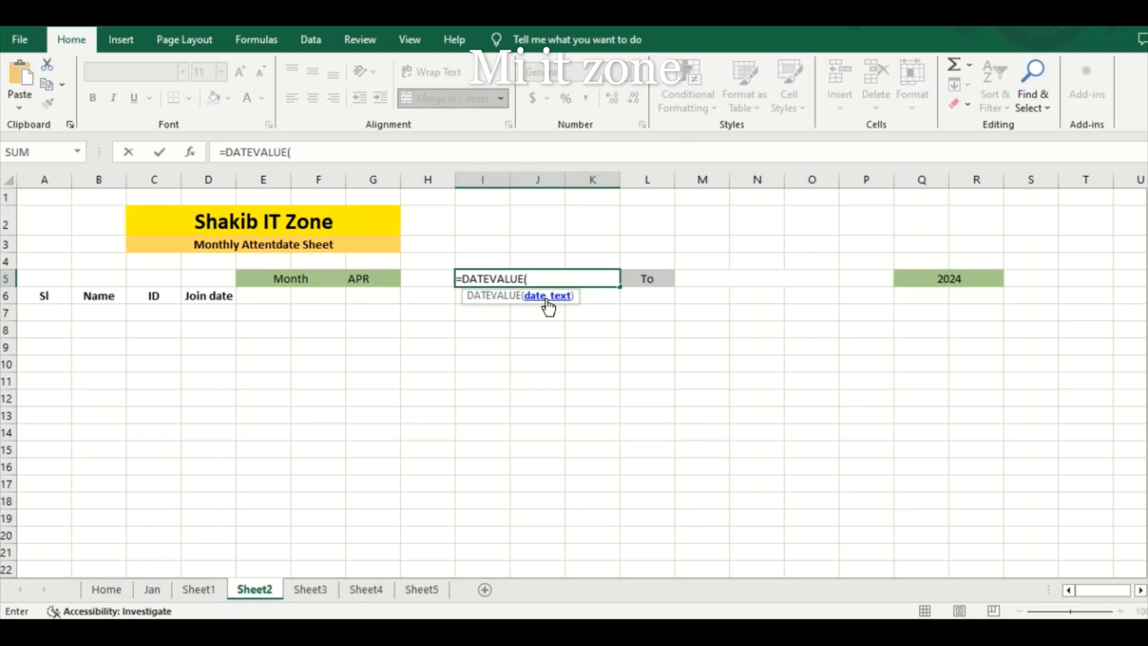
type("1&")
left_click(373, 279)
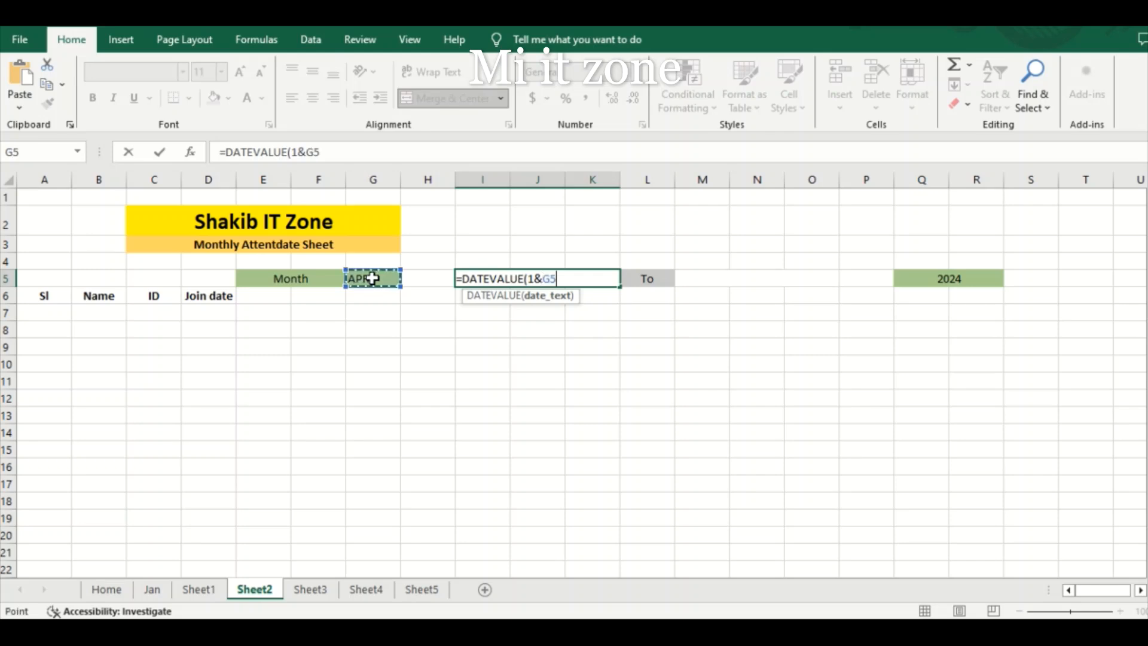
type("&")
left_click(948, 277)
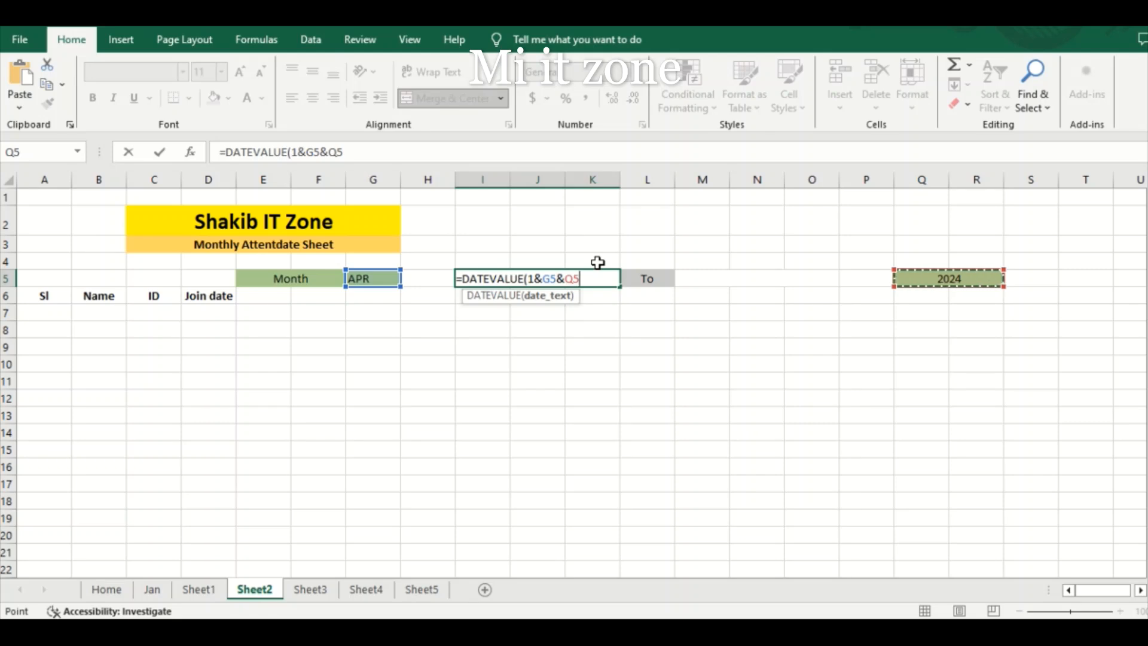
type(")")
key("Return")
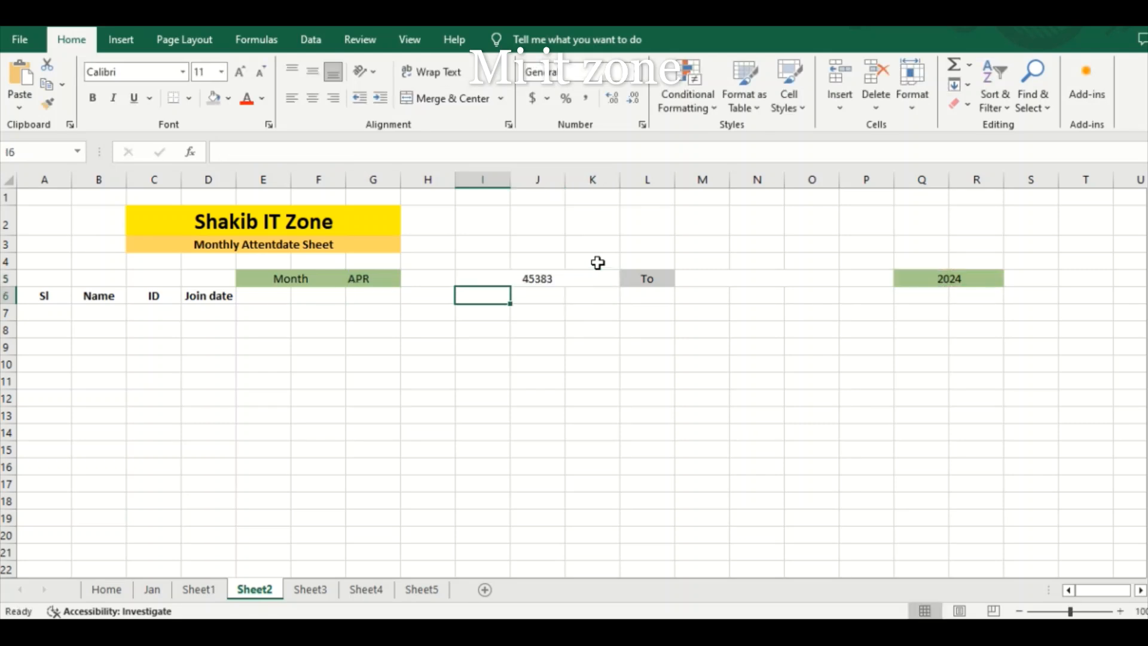
left_click(576, 326)
left_click(526, 278)
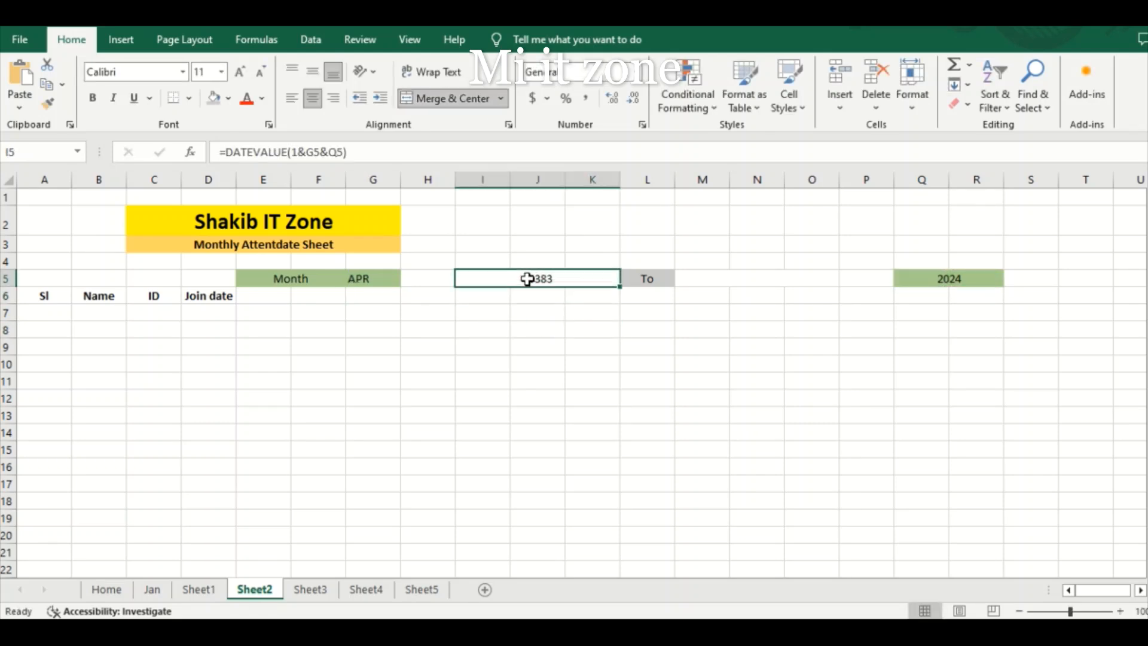
Format the start date cell I5:K5 as a date in the 14-Mar-2012 style.
right_click(535, 281)
left_click(586, 520)
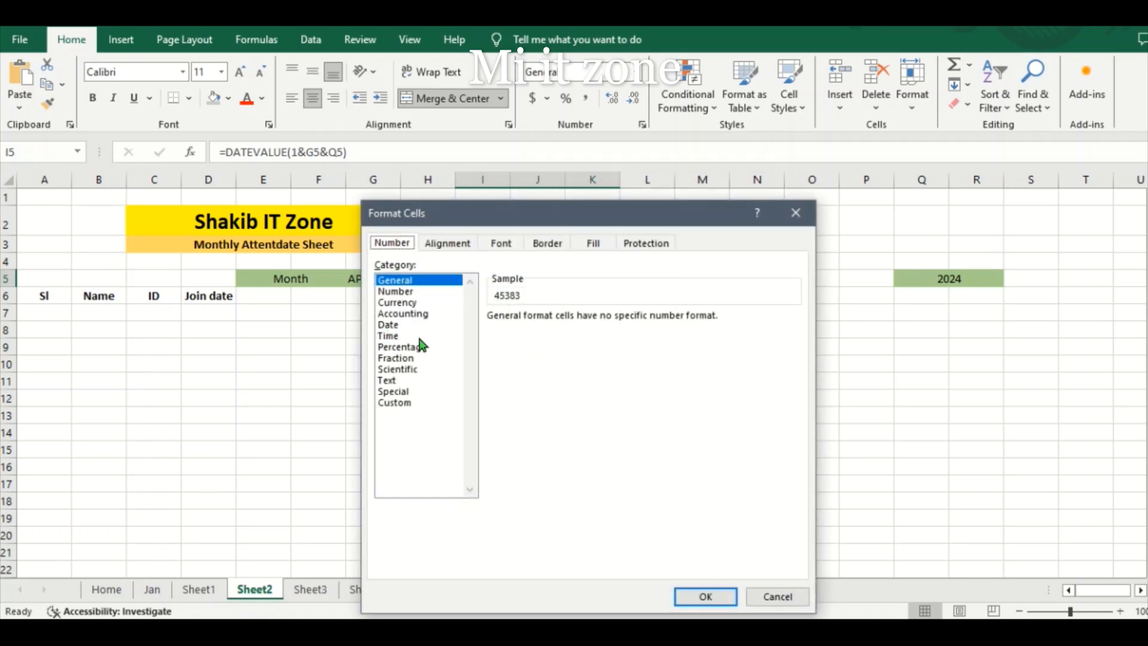
left_click(393, 325)
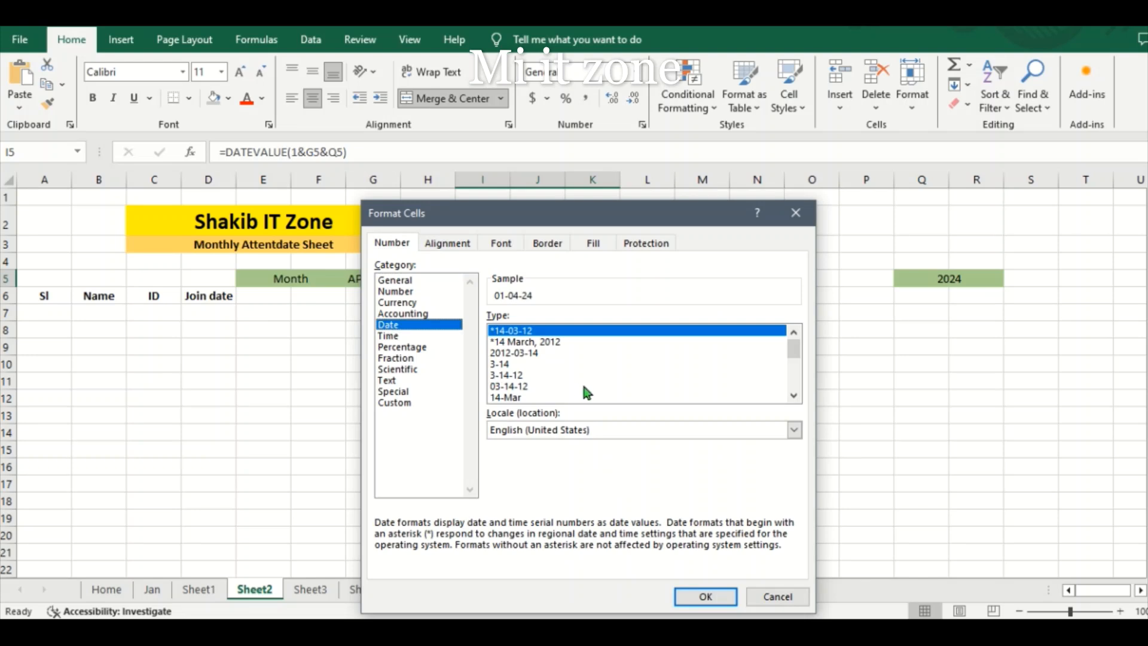
left_click_drag(794, 347, 799, 418)
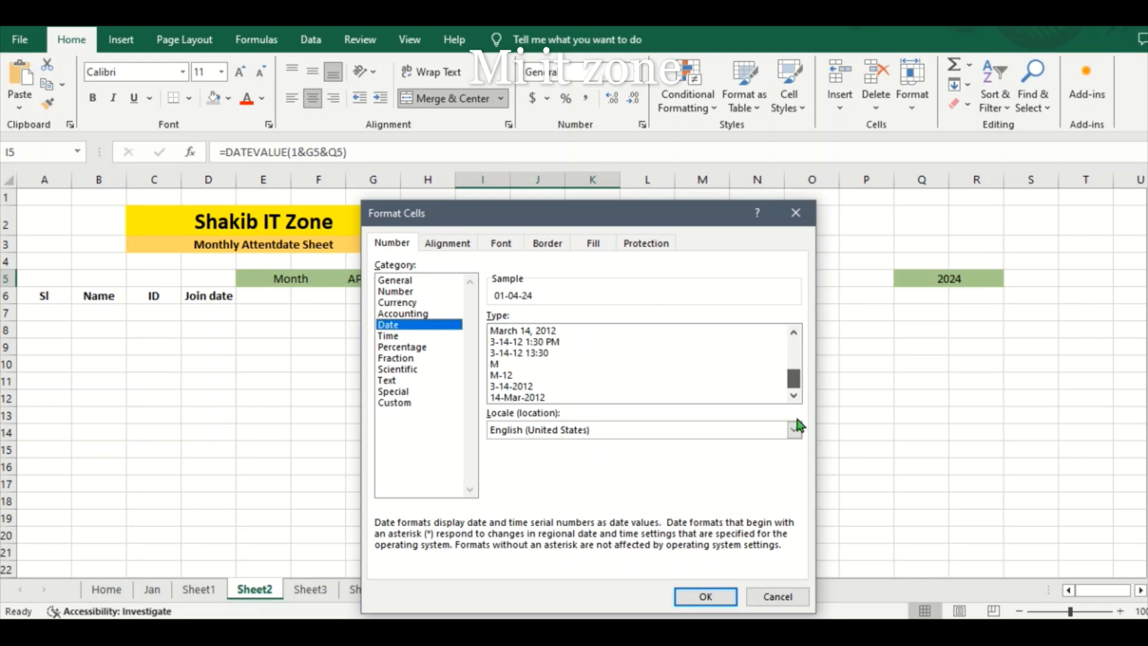
left_click(502, 397)
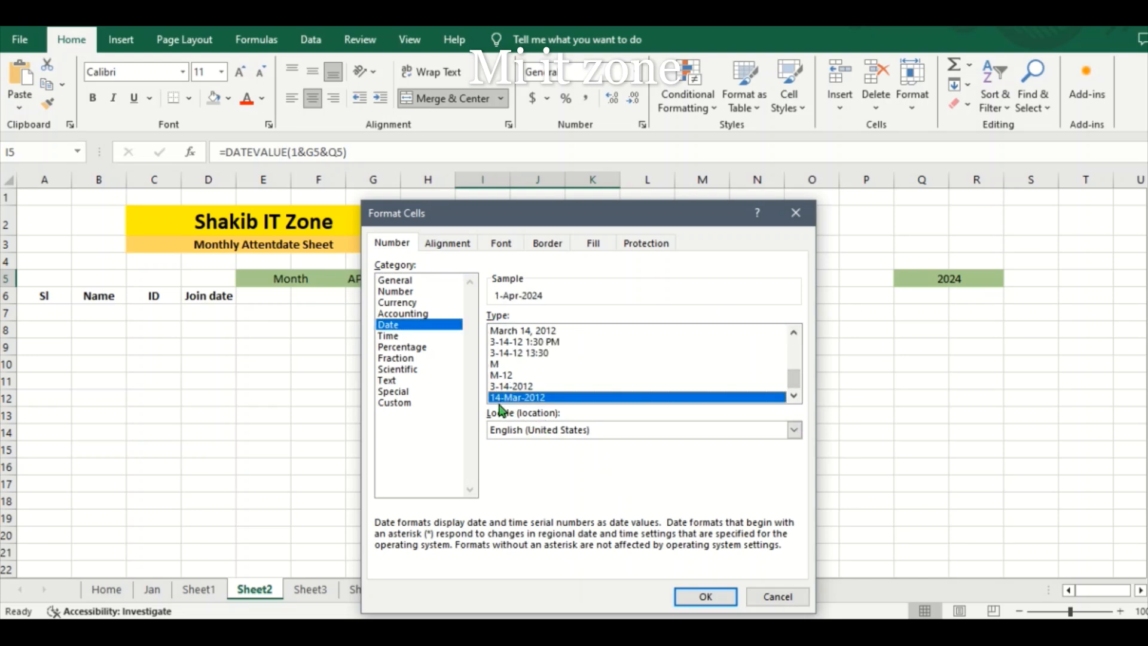
left_click(704, 598)
left_click(545, 315)
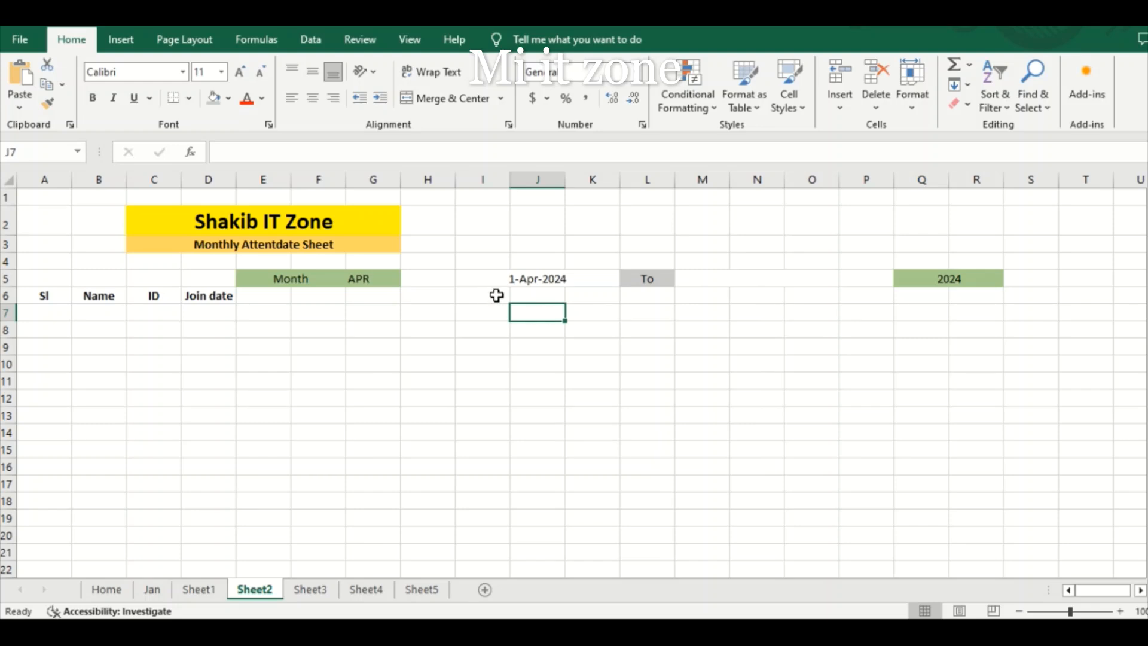
Fill the start date cell I5:K5 with standard yellow.
left_click(507, 278)
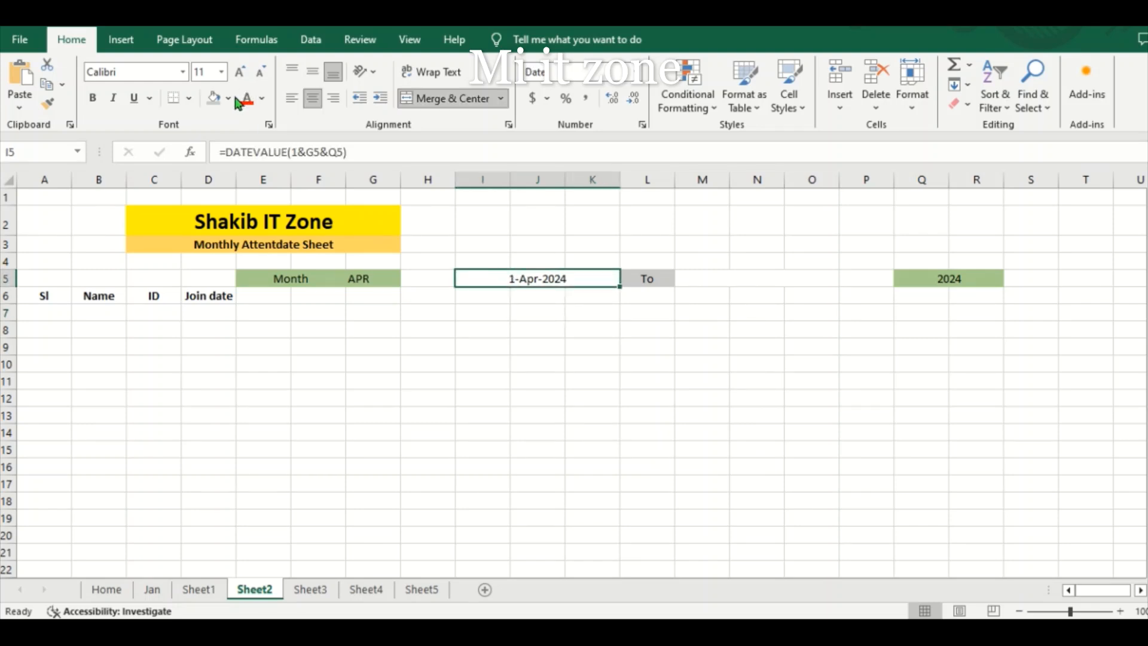
left_click(228, 98)
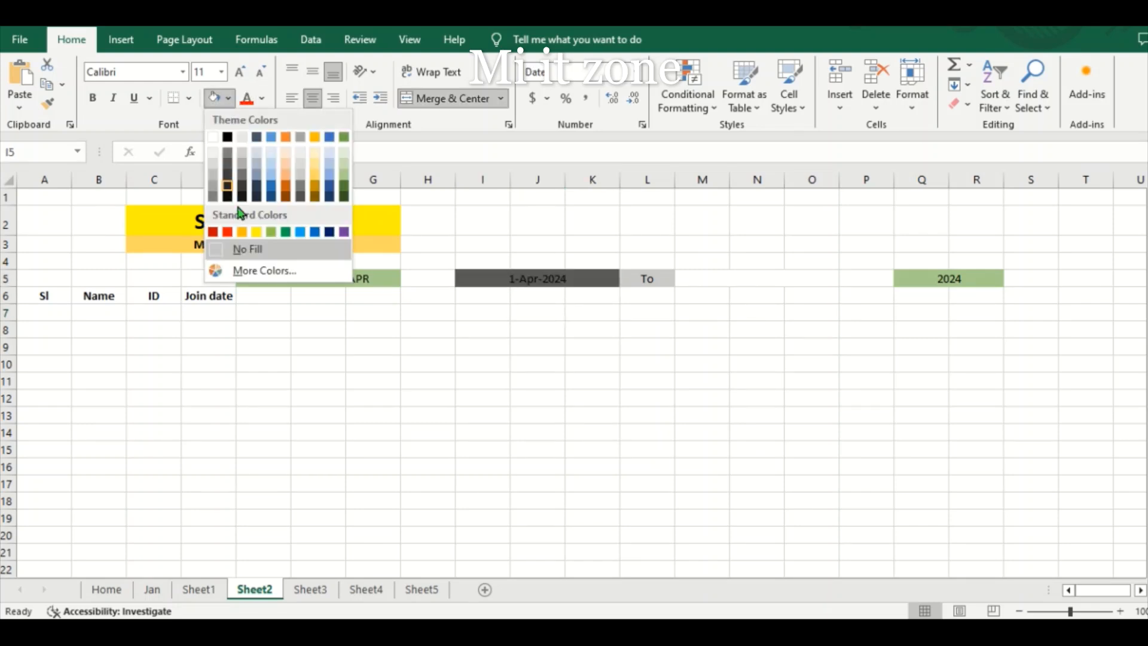
left_click(257, 234)
left_click(559, 345)
Enter the end date formula =EOMONTH(I5,"") in merged cell M5:O5.
left_click(725, 279)
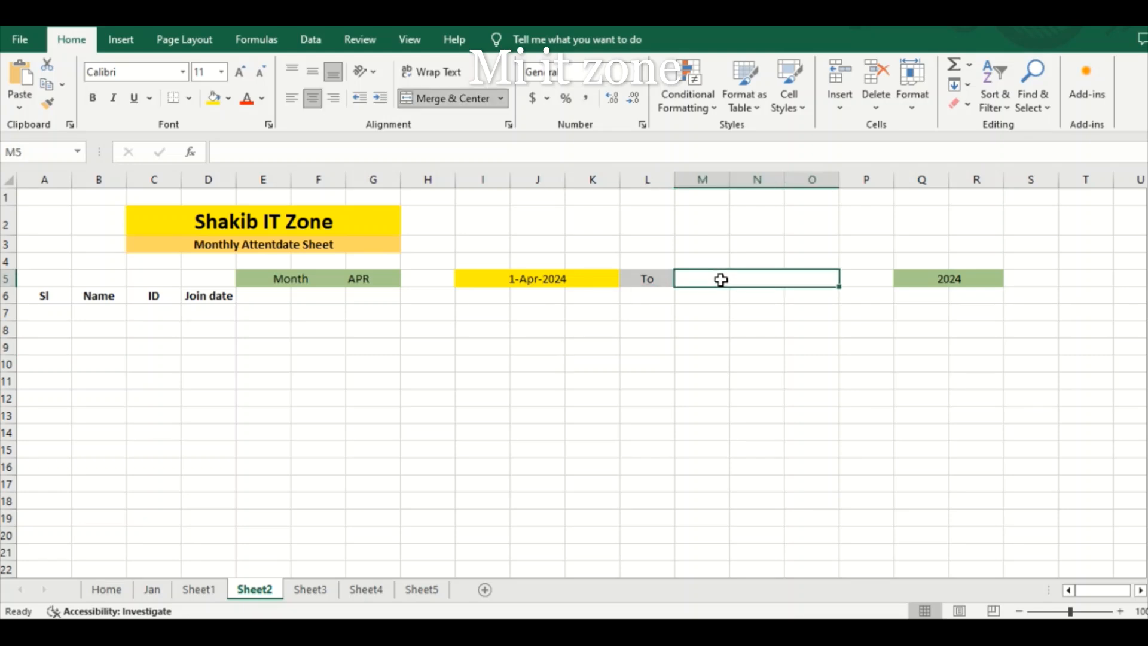
type("=")
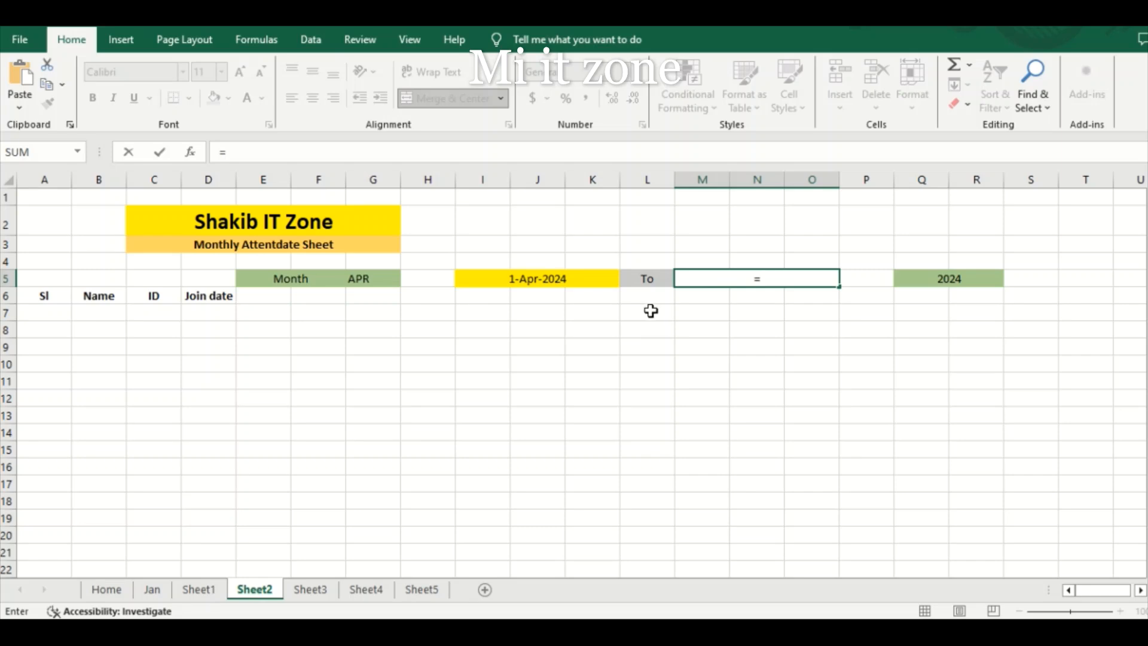
type("eo")
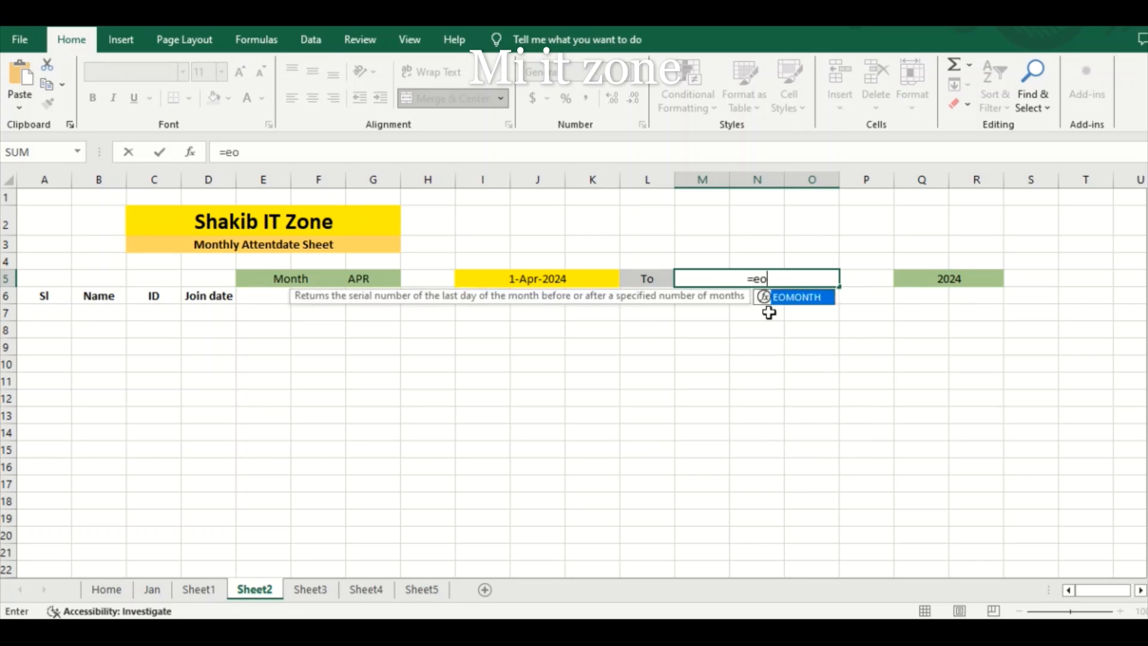
double_click(789, 298)
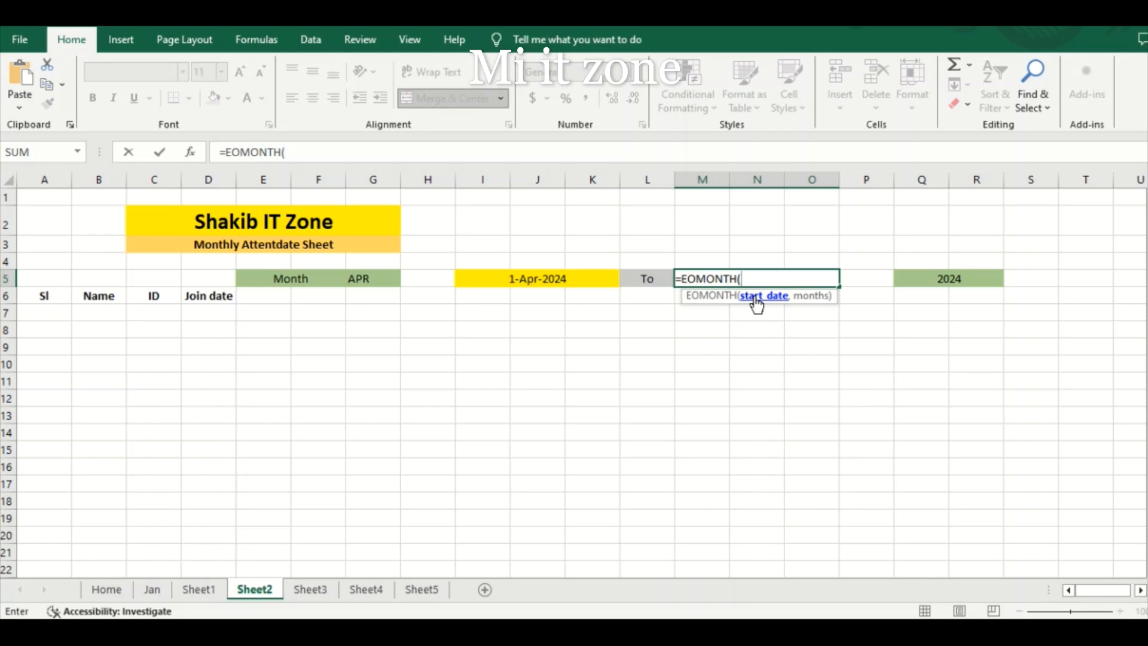
left_click(523, 285)
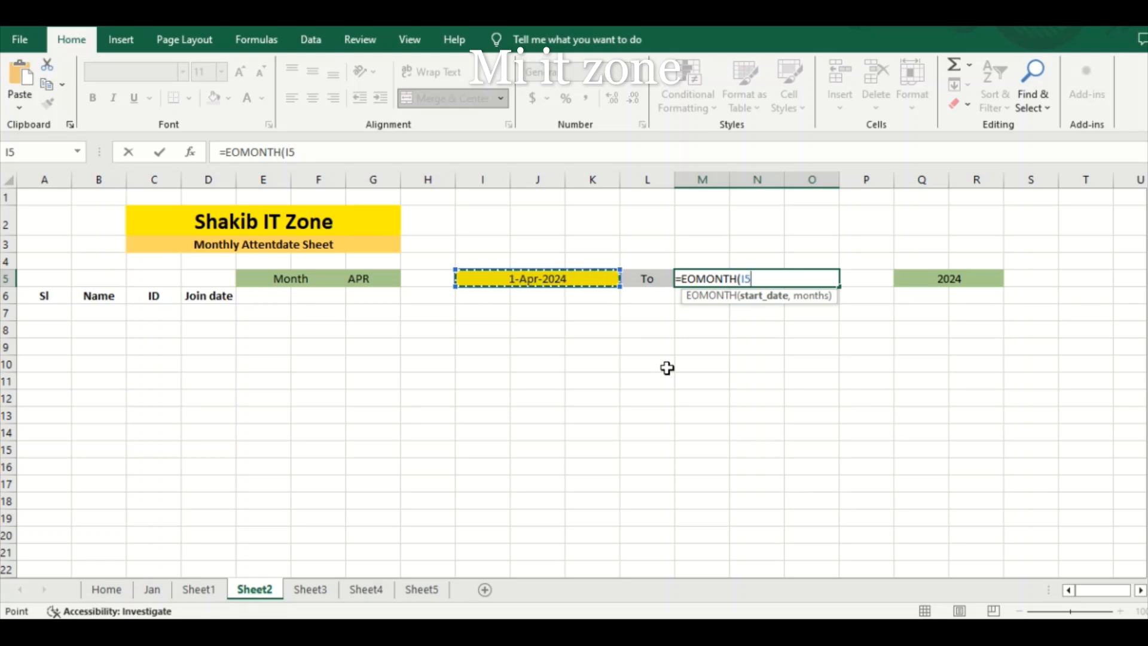
type(",")
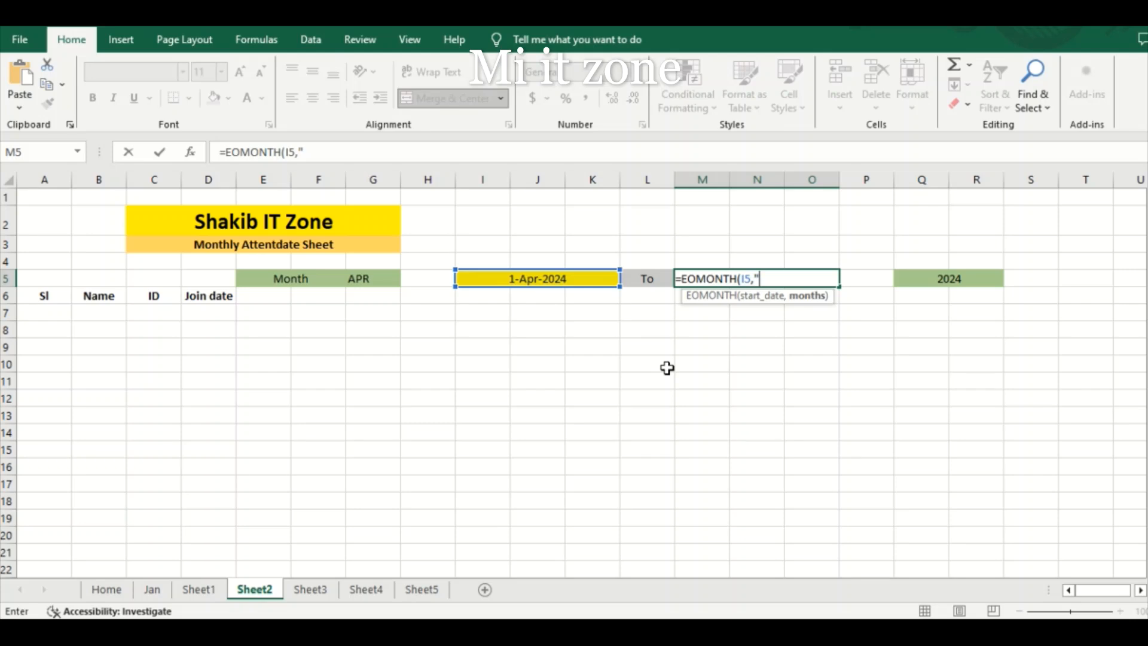
type("\"\")")
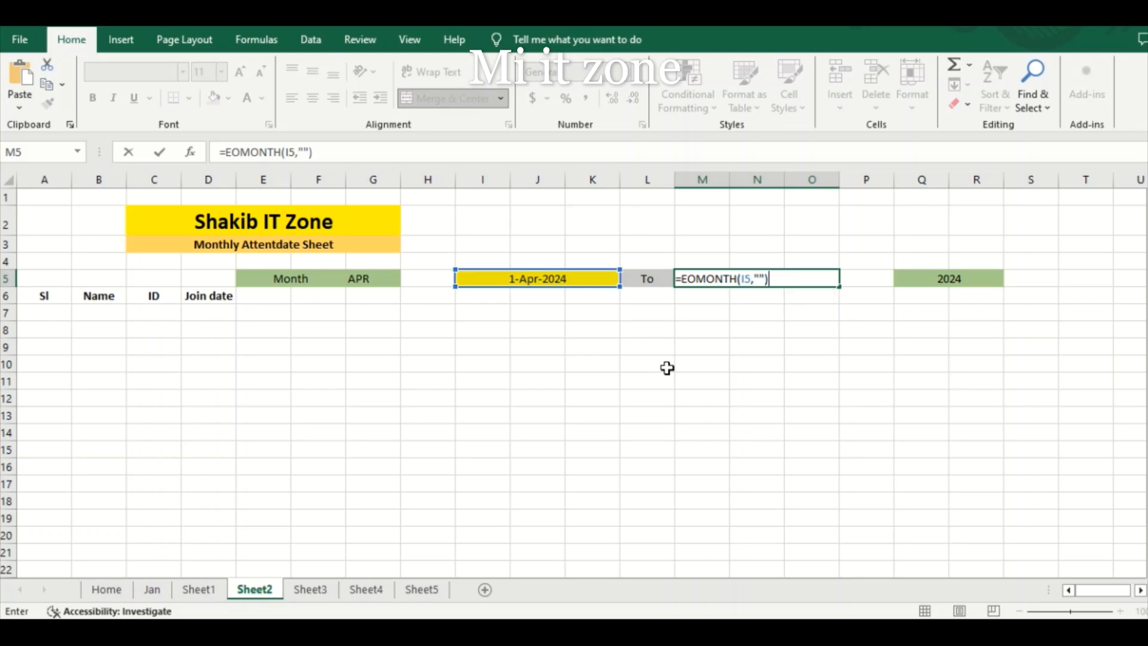
key("Return")
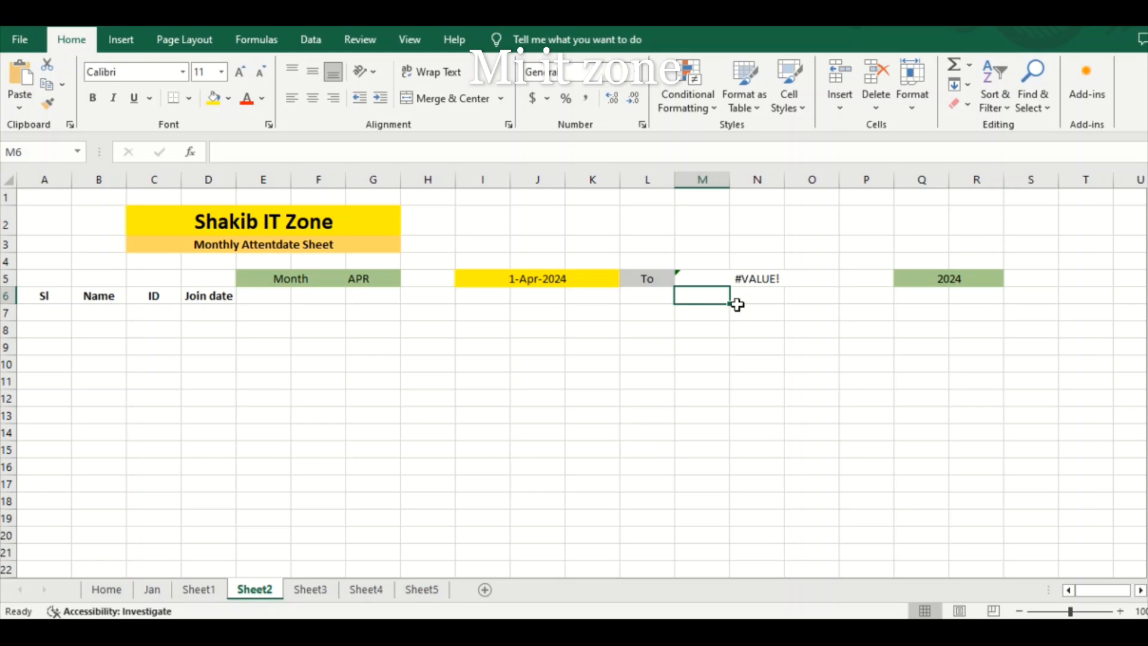
Change the months argument of the end date formula in M5 to 0, giving =EOMONTH(I5,0).
left_click(768, 279)
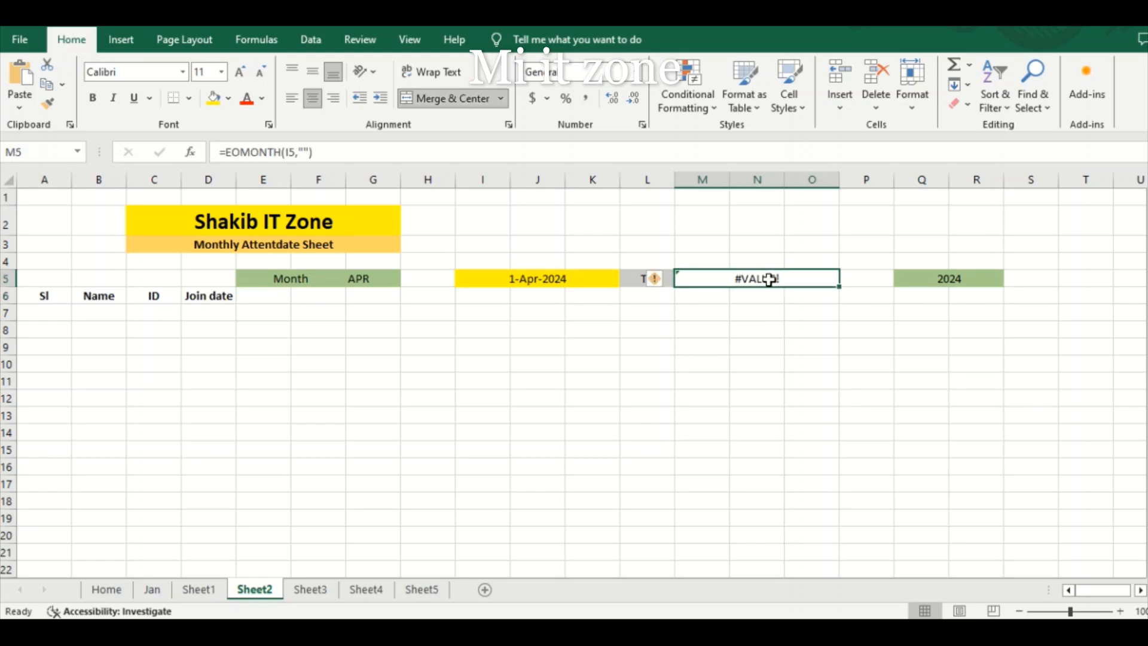
left_click(311, 151)
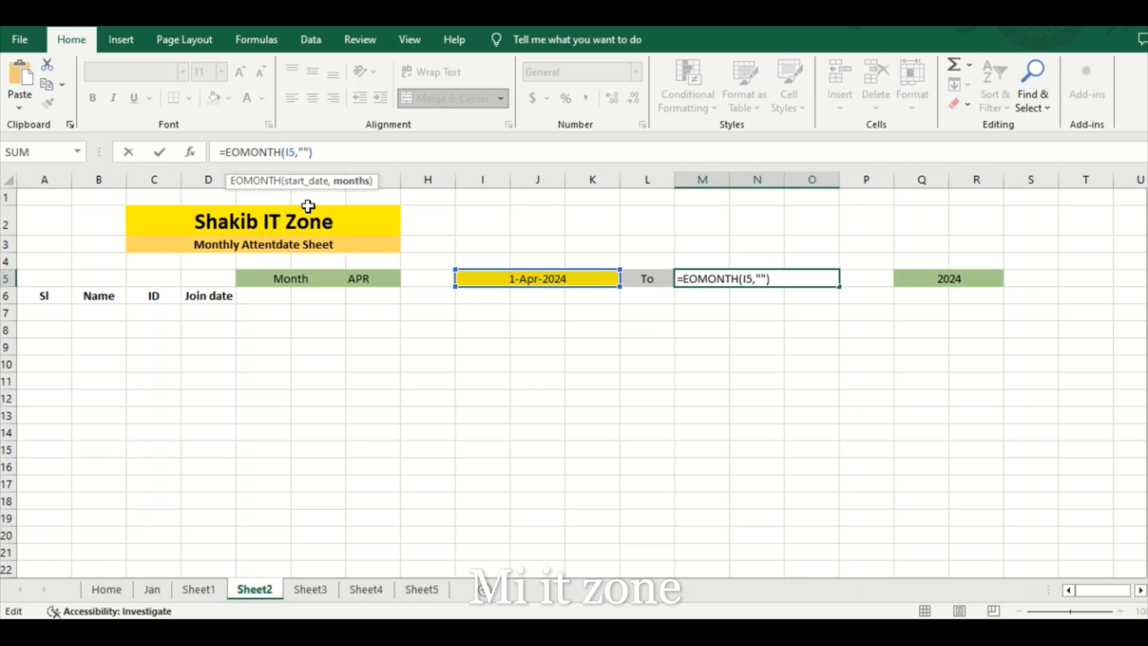
key("BackSpace")
key("BackSpace")
type("0")
key("Return")
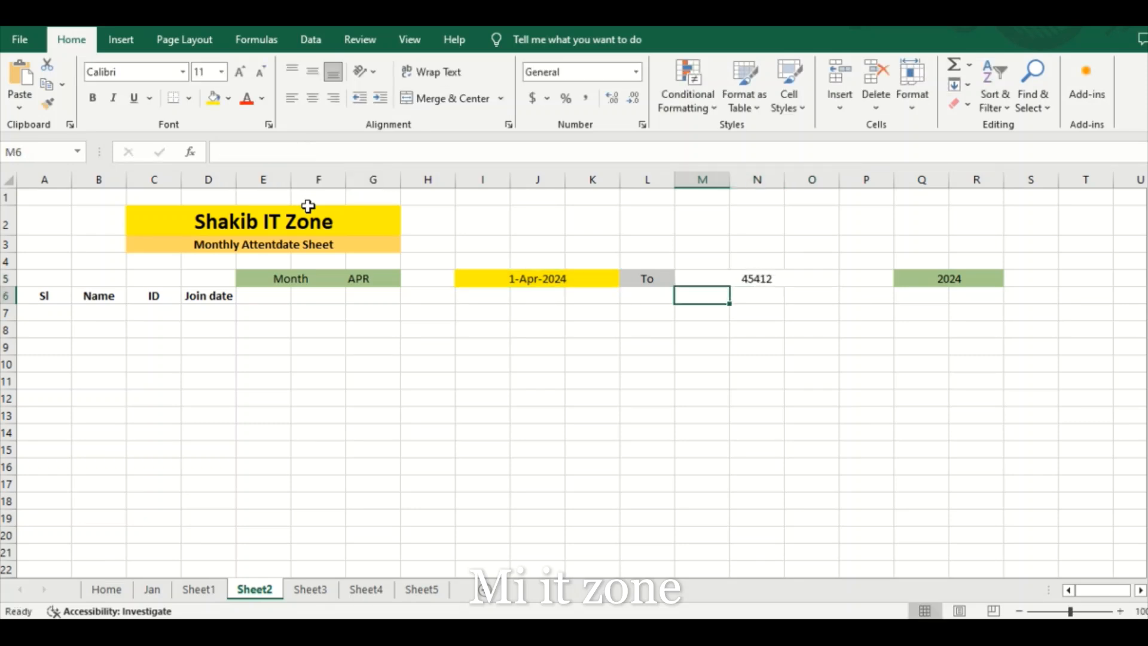
Format the end date cell M5:O5 as a date in the 14-Mar-2012 style.
left_click(739, 293)
left_click(740, 277)
right_click(740, 278)
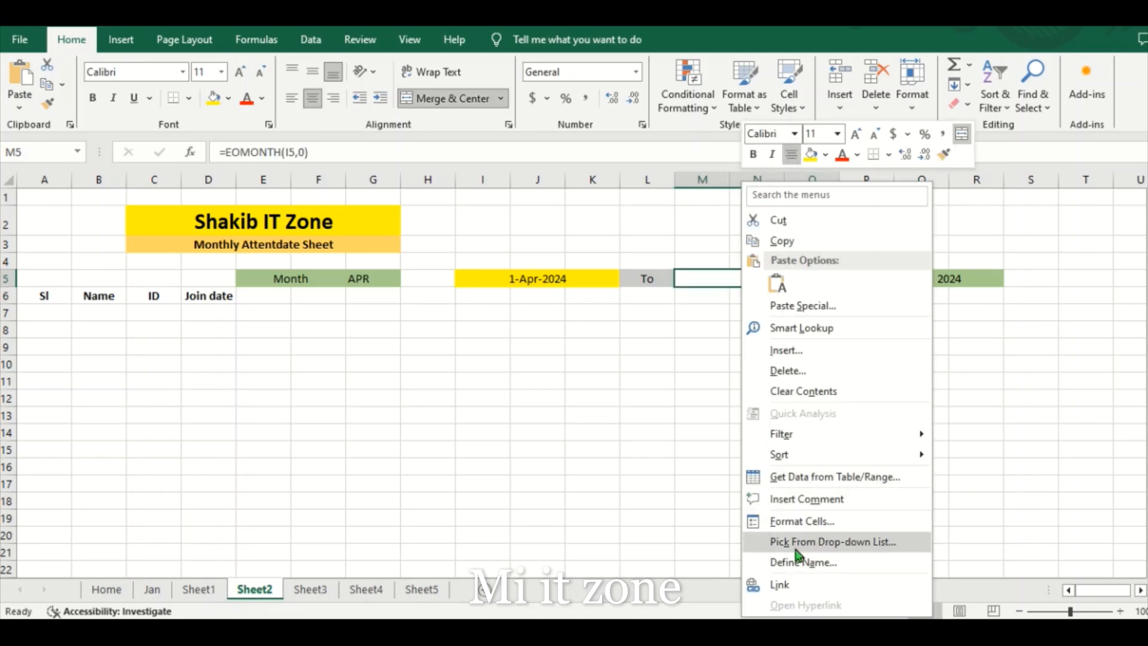
left_click(797, 523)
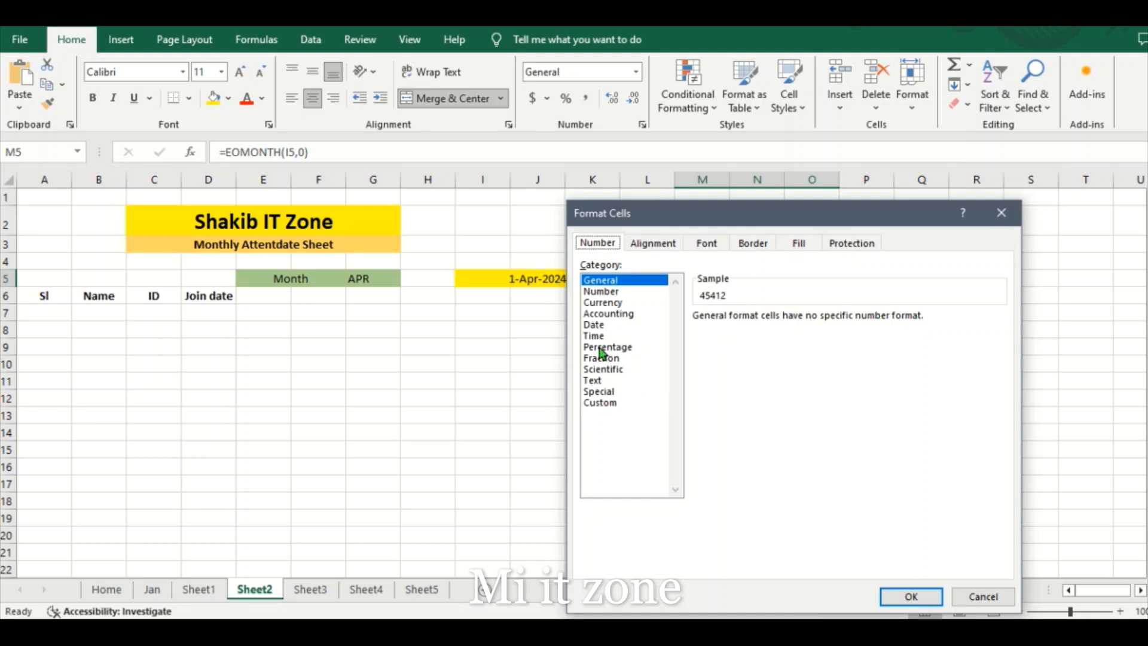
left_click(594, 324)
left_click_drag(1000, 358, 799, 426)
left_click_drag(999, 348, 999, 379)
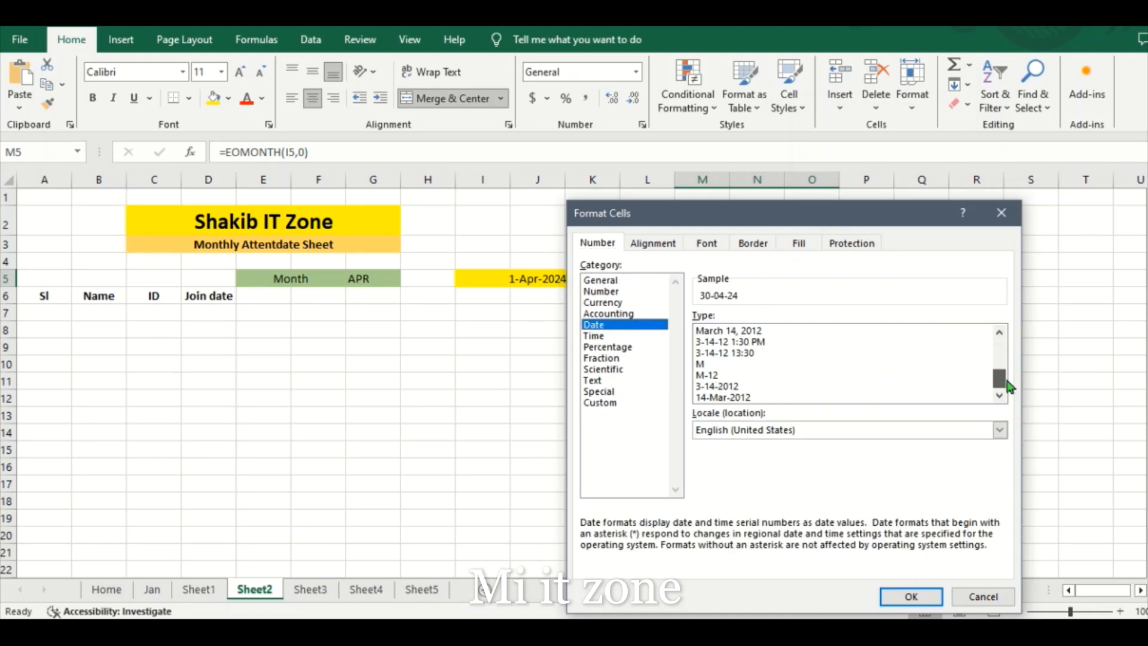
left_click(726, 397)
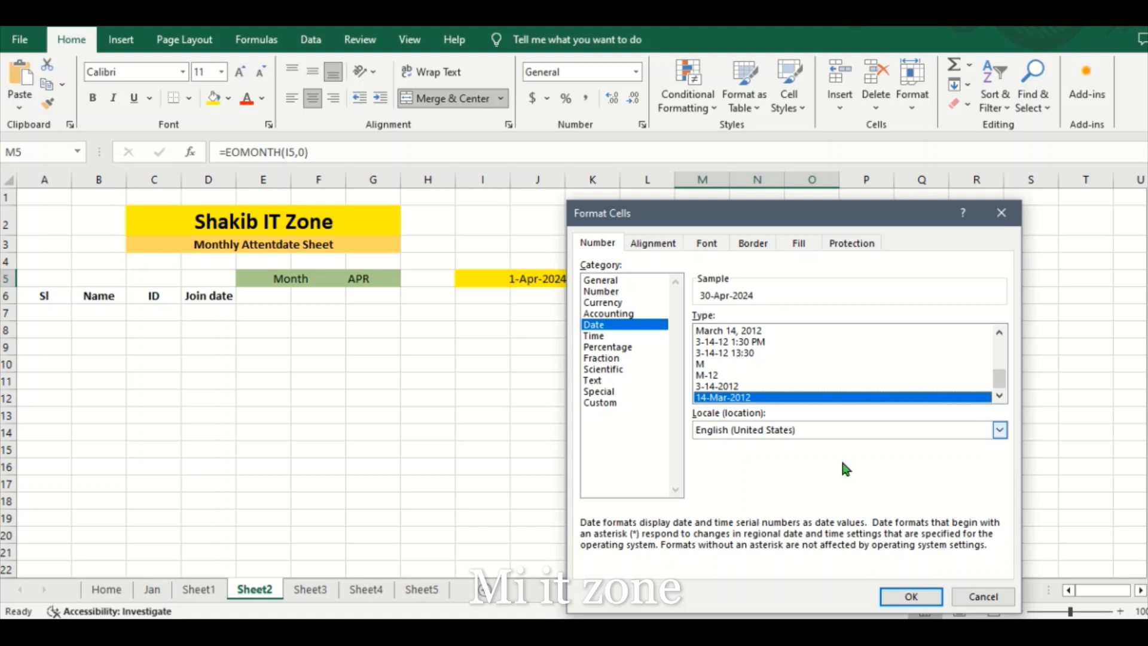
left_click(909, 596)
left_click(790, 414)
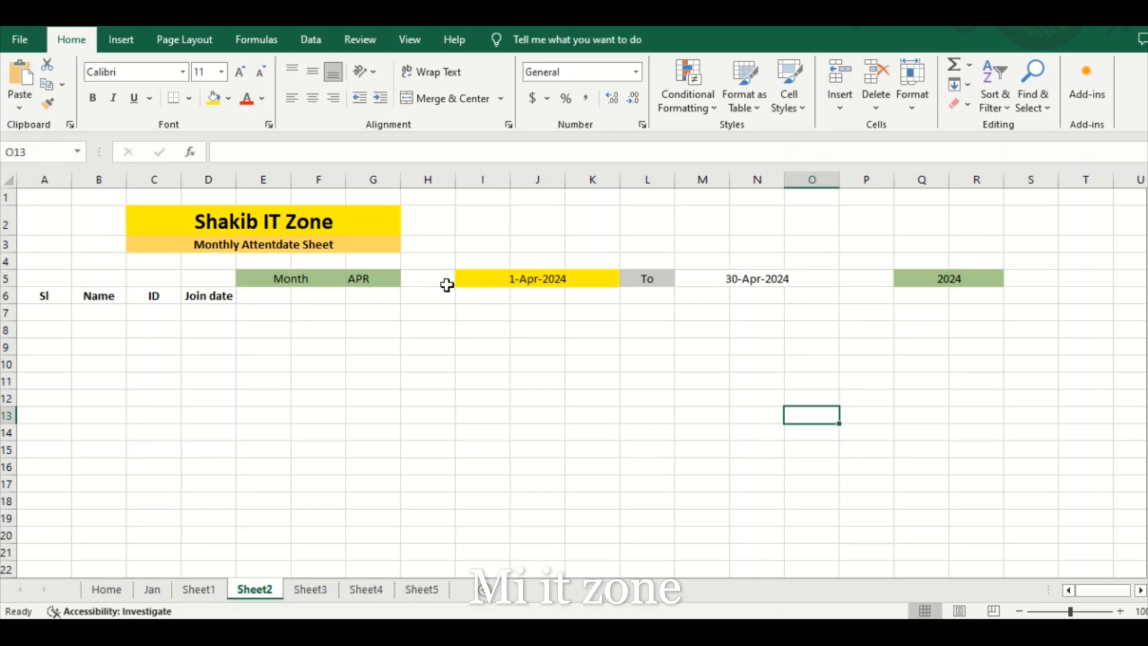
Delete the empty column H between the month cell and the start date.
left_click(418, 173)
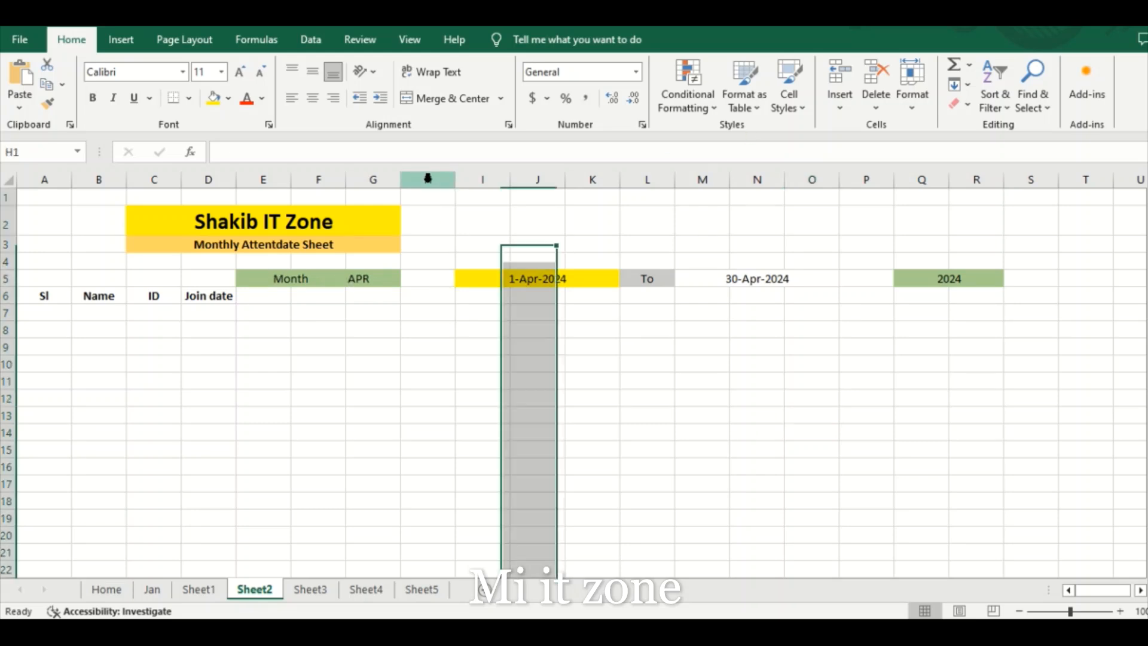
right_click(426, 179)
left_click(474, 353)
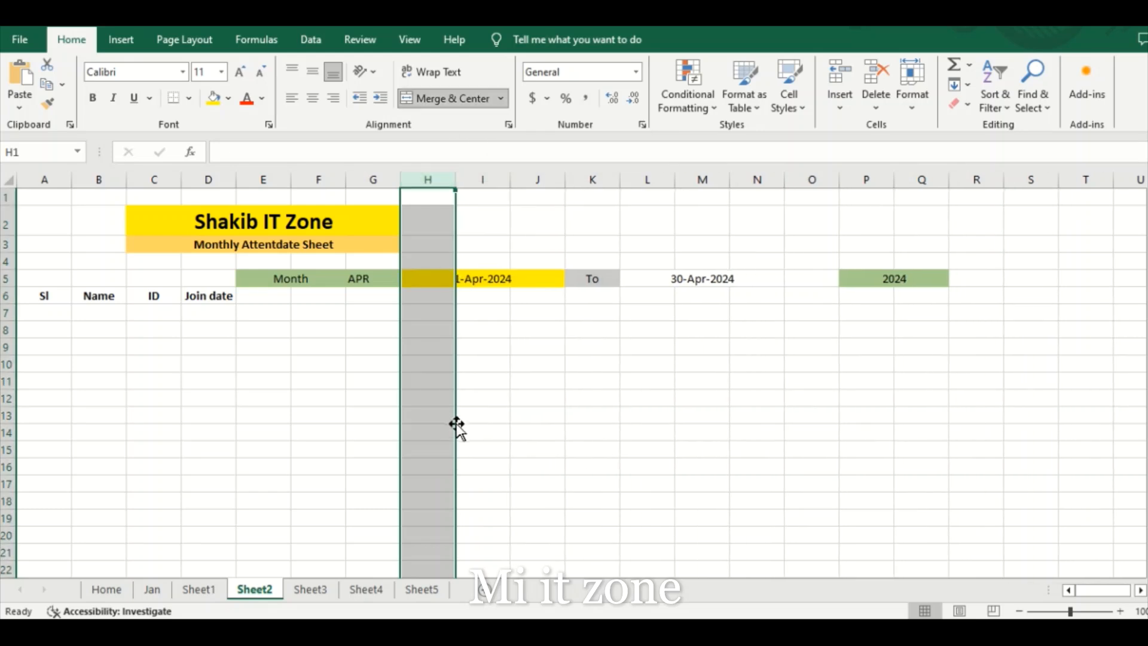
left_click(497, 429)
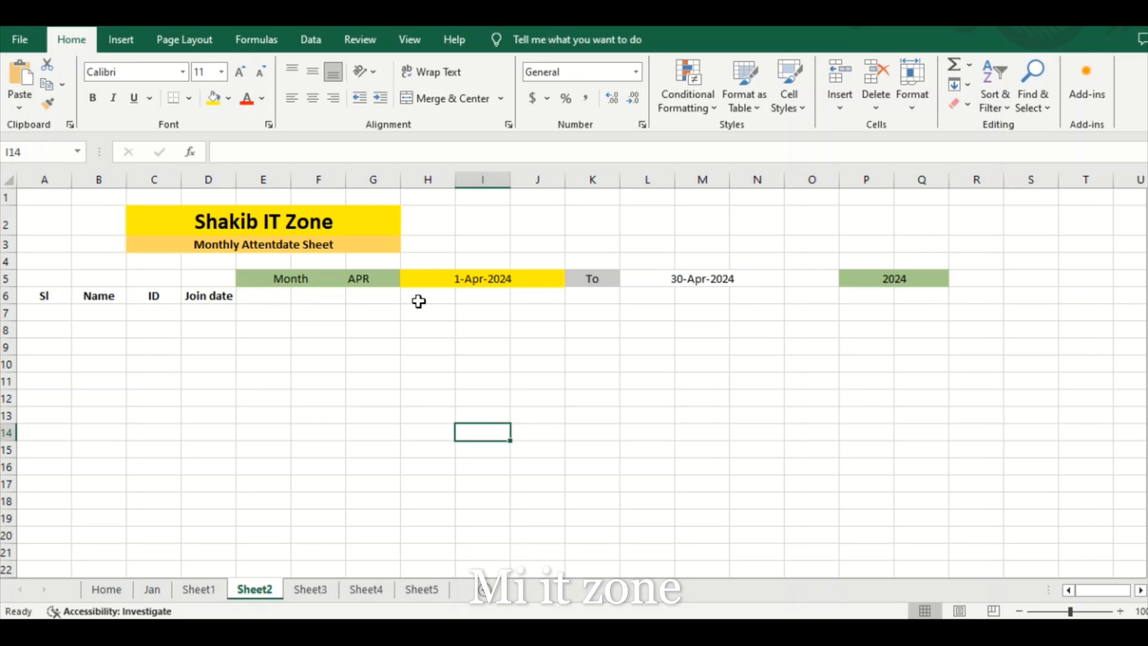
Select the attendance area from H6 across the day columns and set the sheet's standard column width to 3.55.
left_click_drag(418, 301, 1134, 550)
left_click(912, 95)
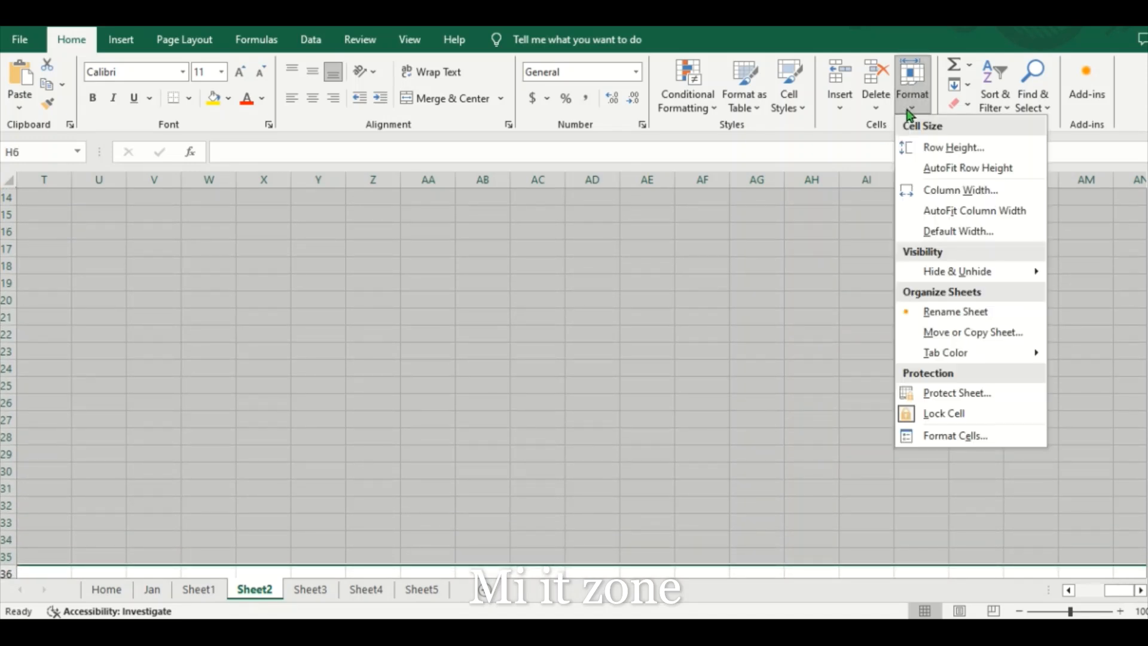
left_click(953, 230)
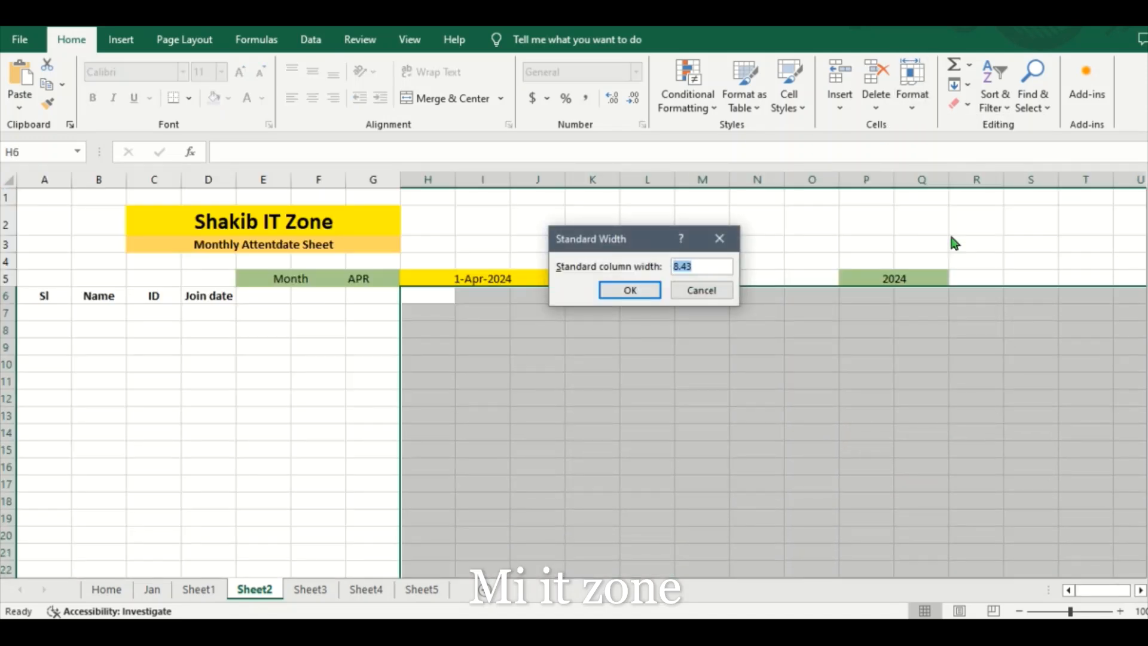
type("3.55")
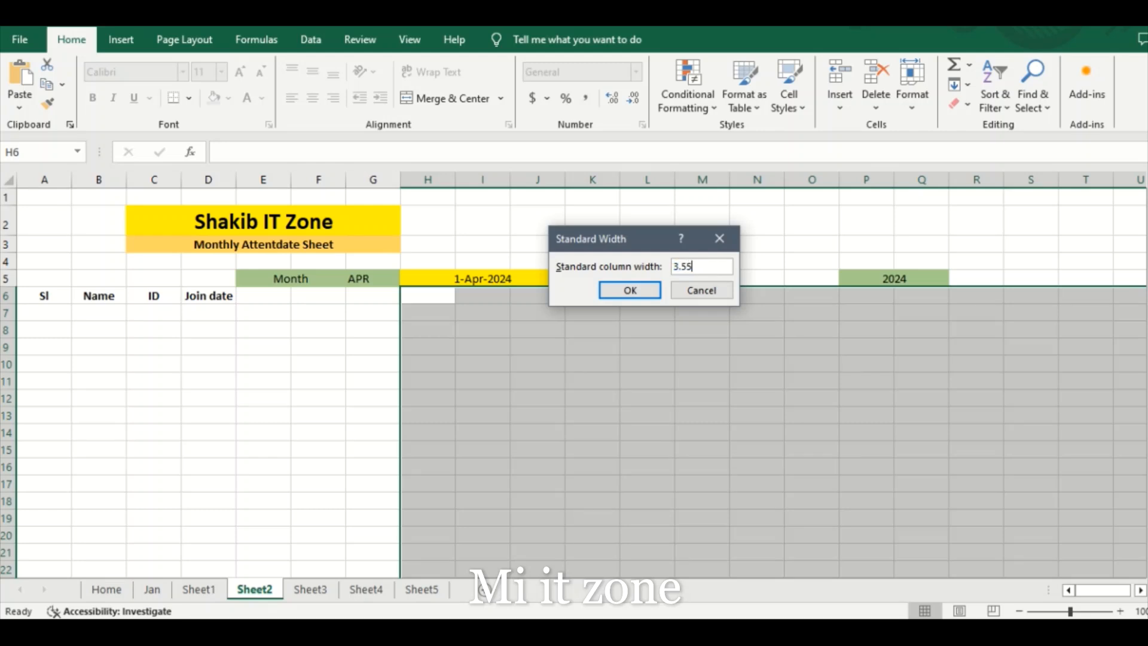
left_click(625, 292)
left_click(545, 396)
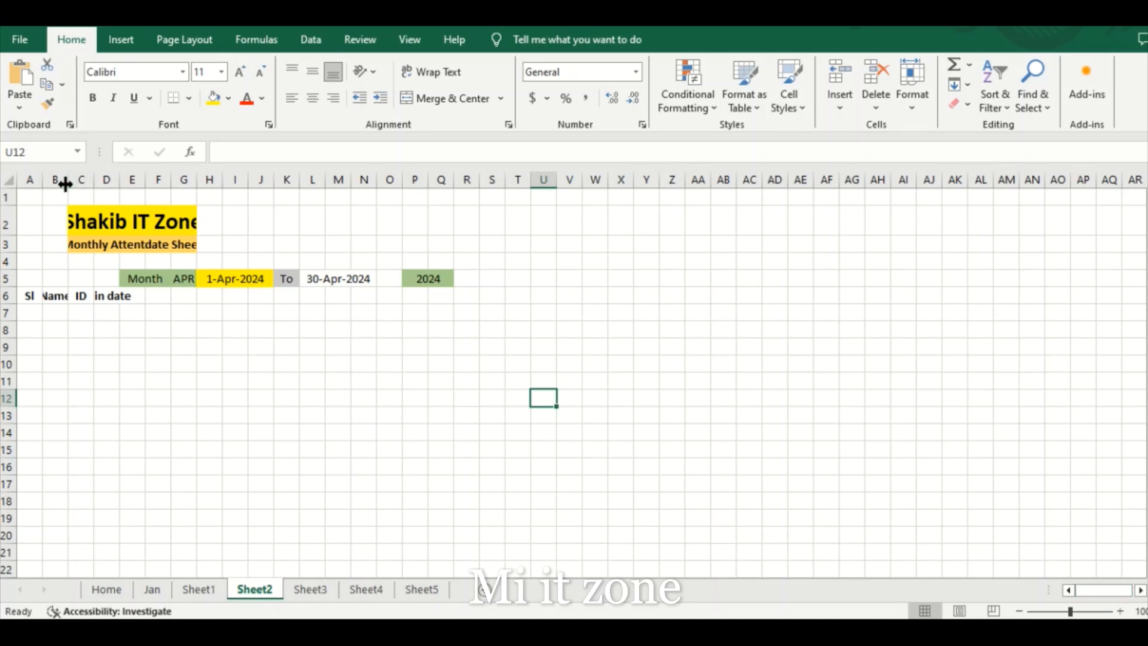
Widen columns B to G, I, L and O to Q so the titles, headings, dates and year have enough room.
left_click_drag(66, 183, 226, 181)
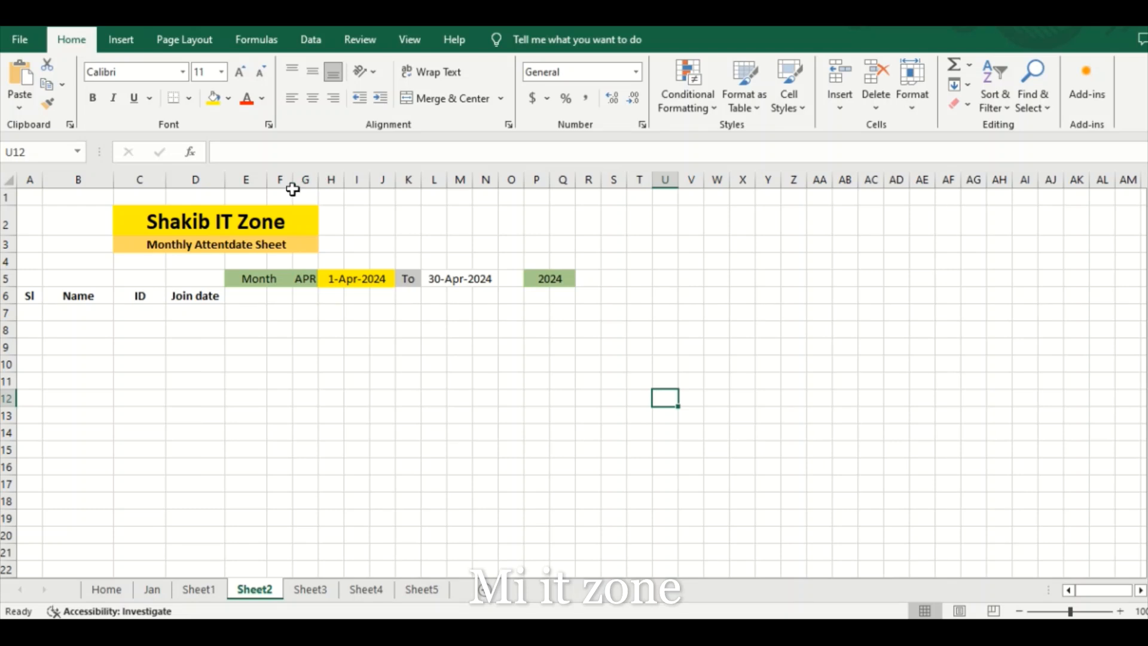
mouse_move(318, 180)
left_mouse_down()
mouse_move(333, 181)
mouse_move(304, 181)
left_mouse_up()
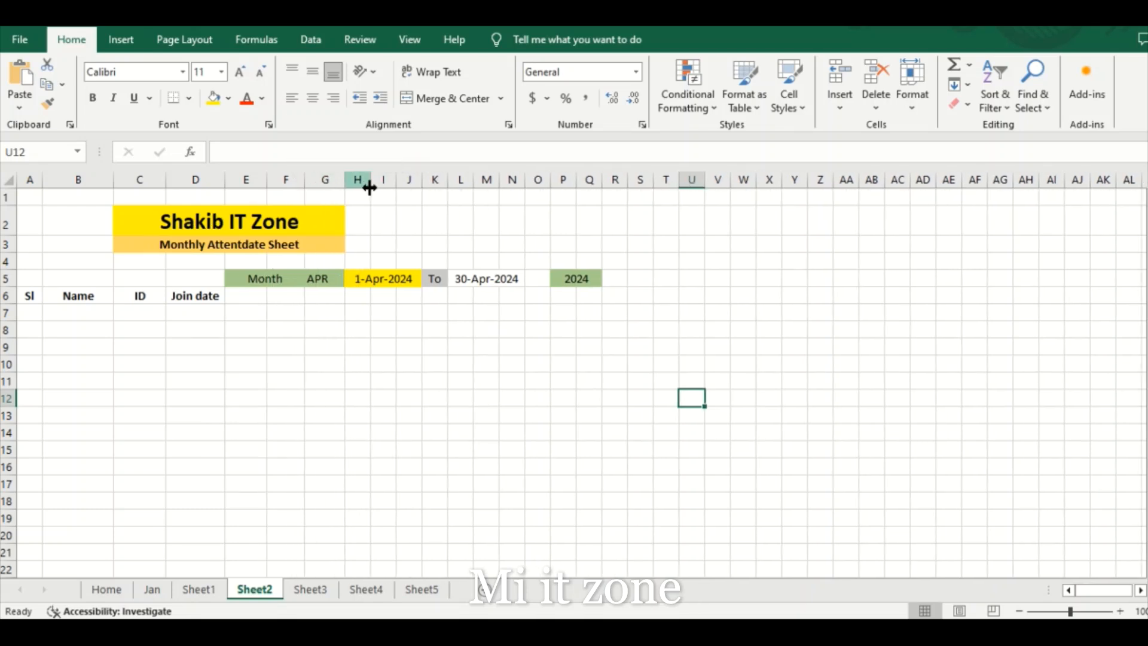
left_click_drag(397, 181, 407, 181)
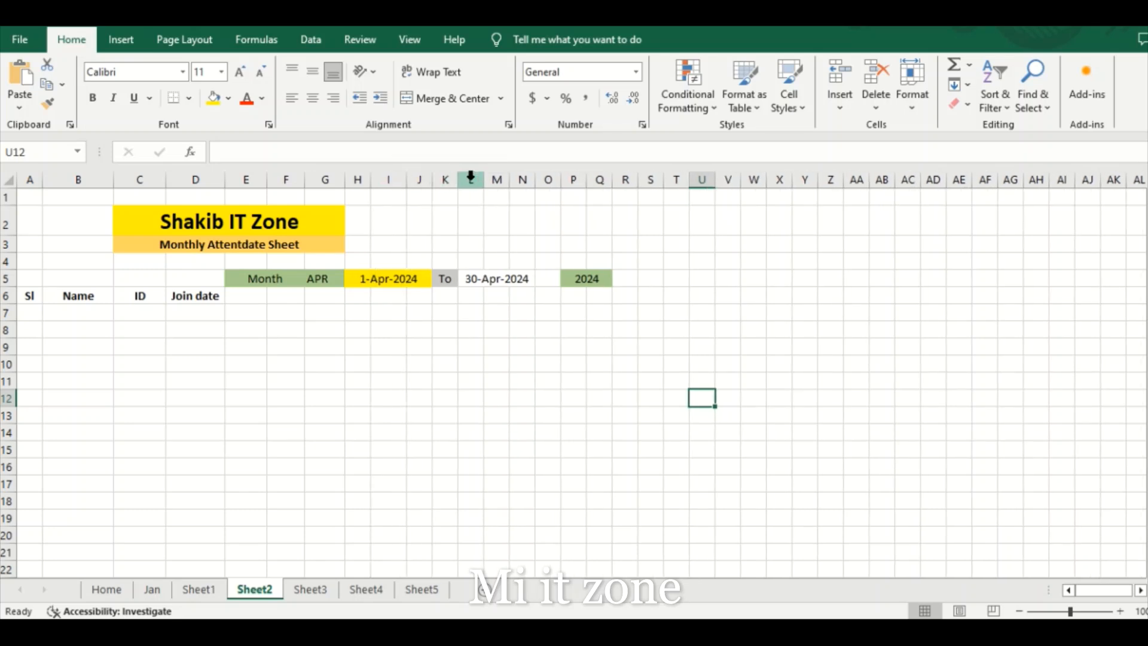
left_click_drag(483, 181, 498, 181)
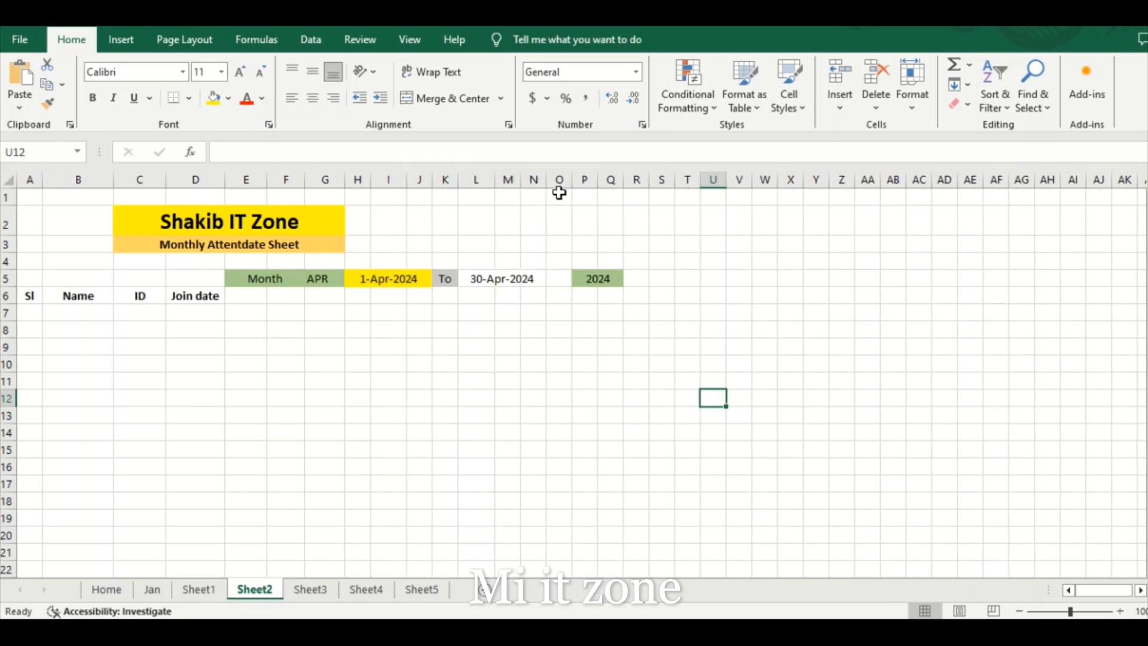
left_click_drag(571, 182, 617, 180)
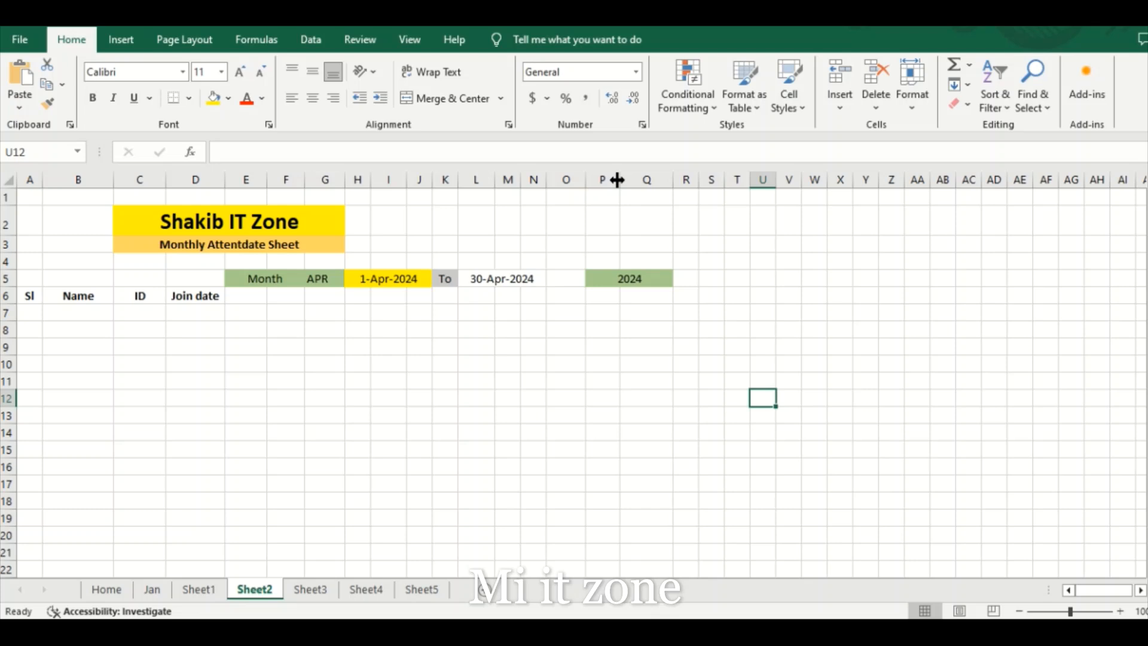
Enter the formula =H5 in E6, beside the Join date heading, to pull in the start date.
left_click(572, 349)
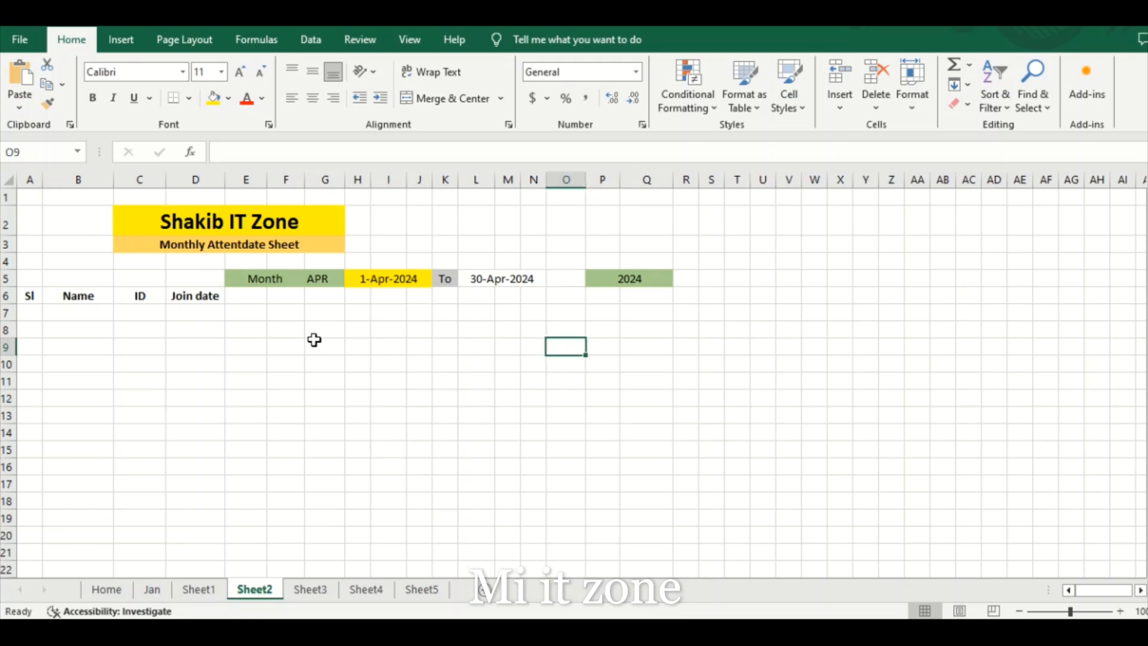
left_click(251, 301)
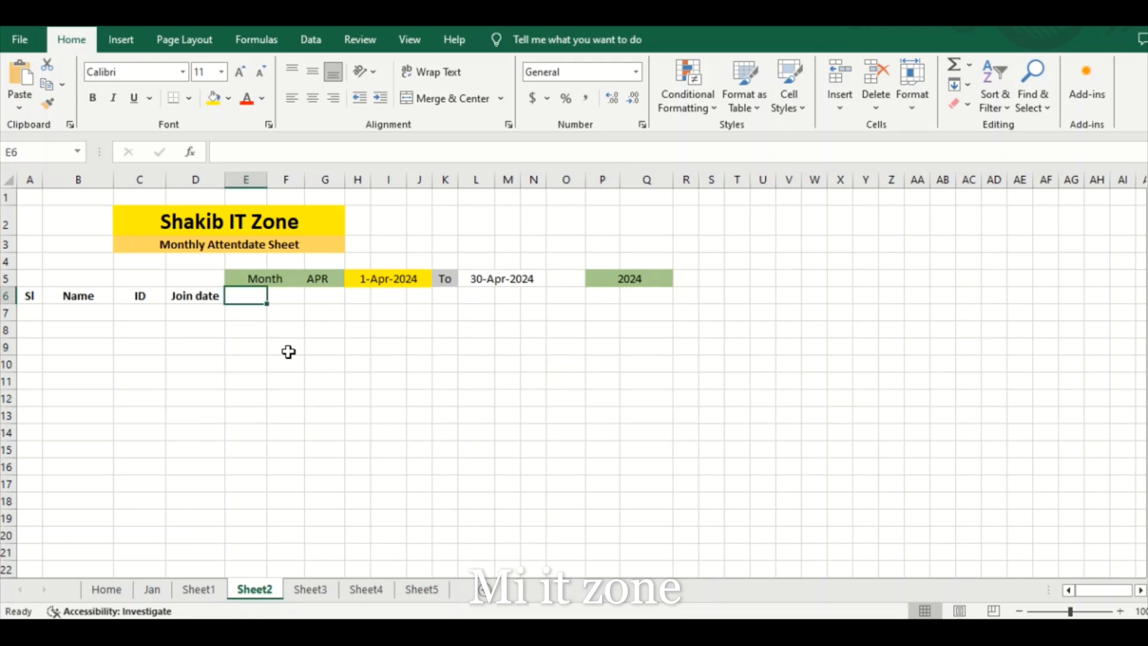
type("=")
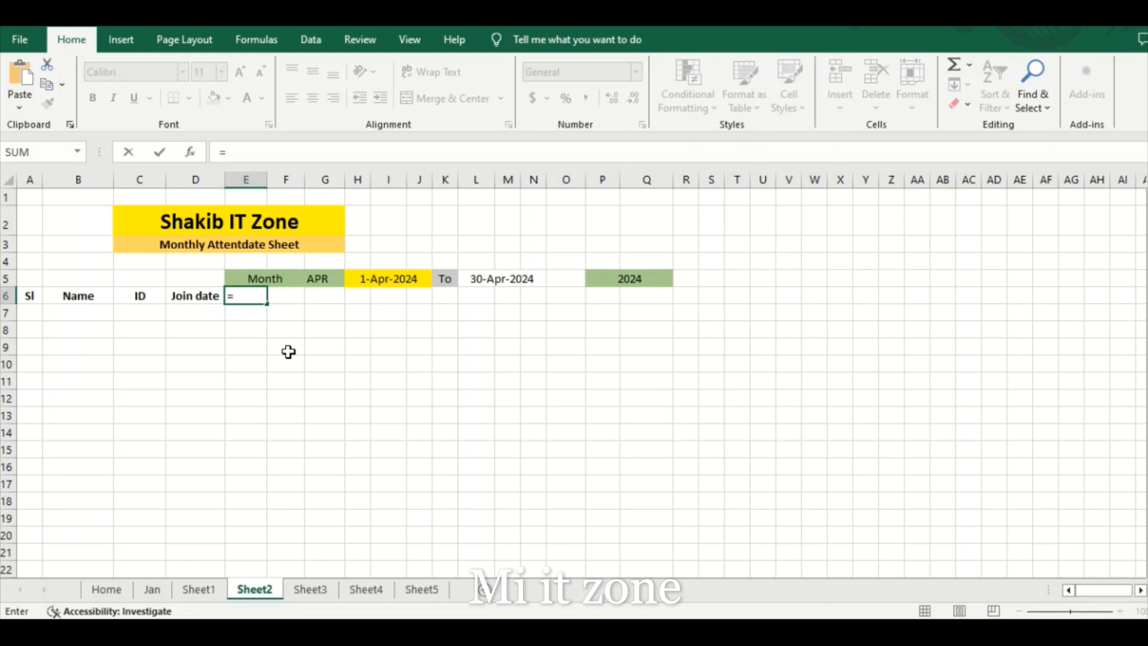
left_click(387, 281)
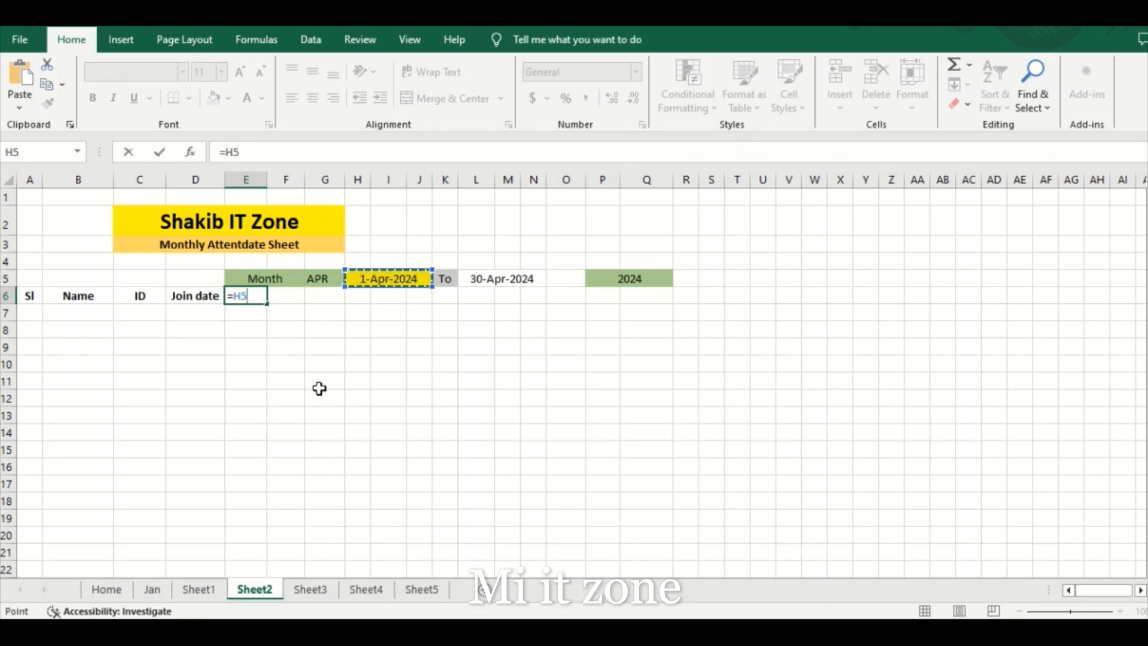
key("Return")
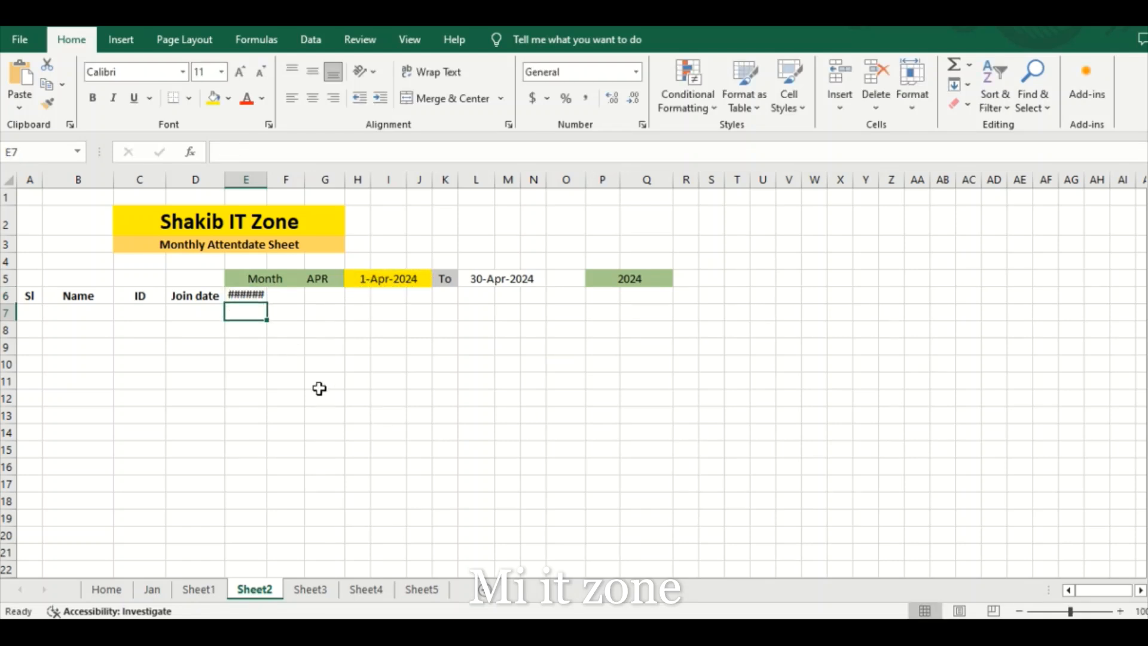
Widen column E slightly to give the date in E6 more room.
left_click(243, 298)
right_click(244, 300)
key("Escape")
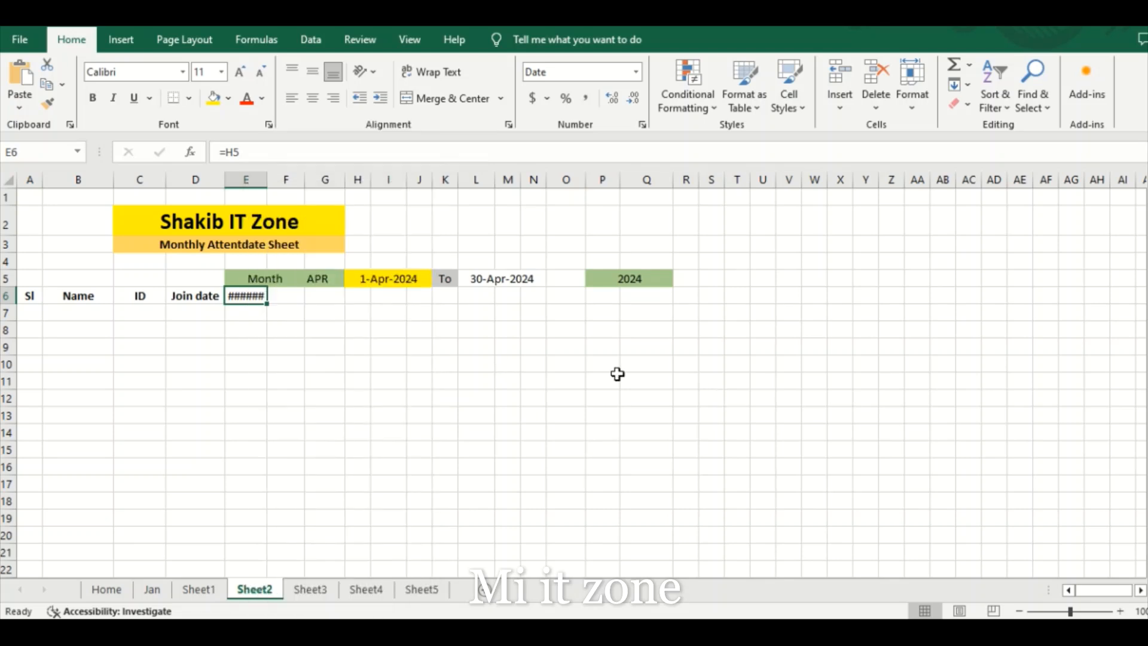
left_click_drag(266, 180, 278, 179)
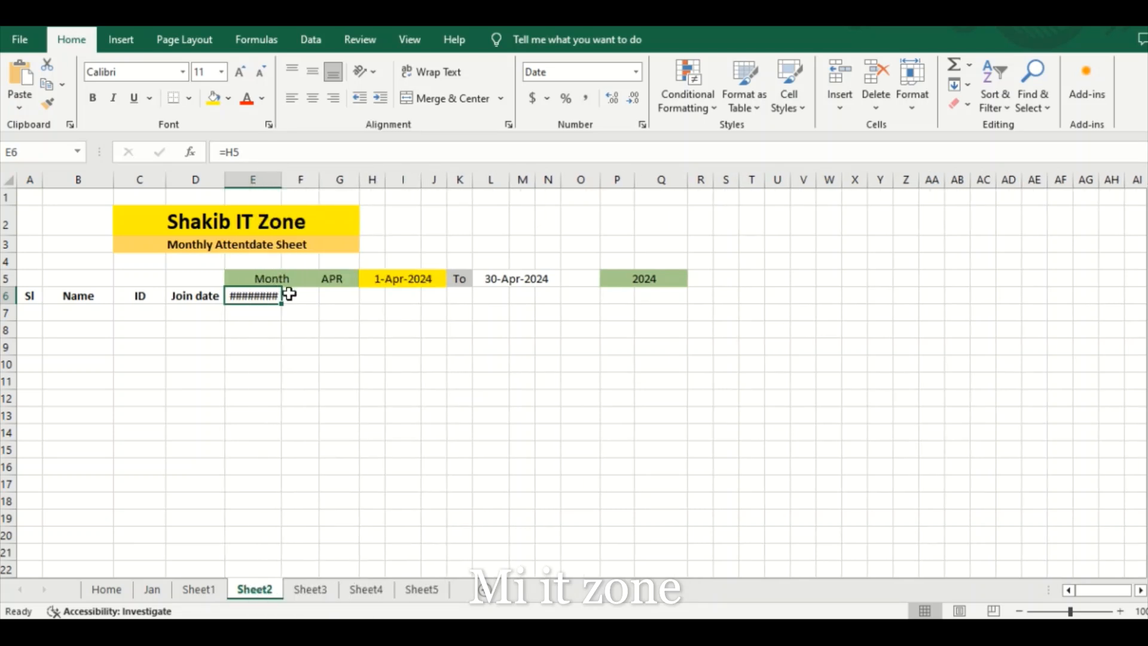
Apply the custom number format dd to E6 so the date is displayed as a two-digit day.
right_click(269, 297)
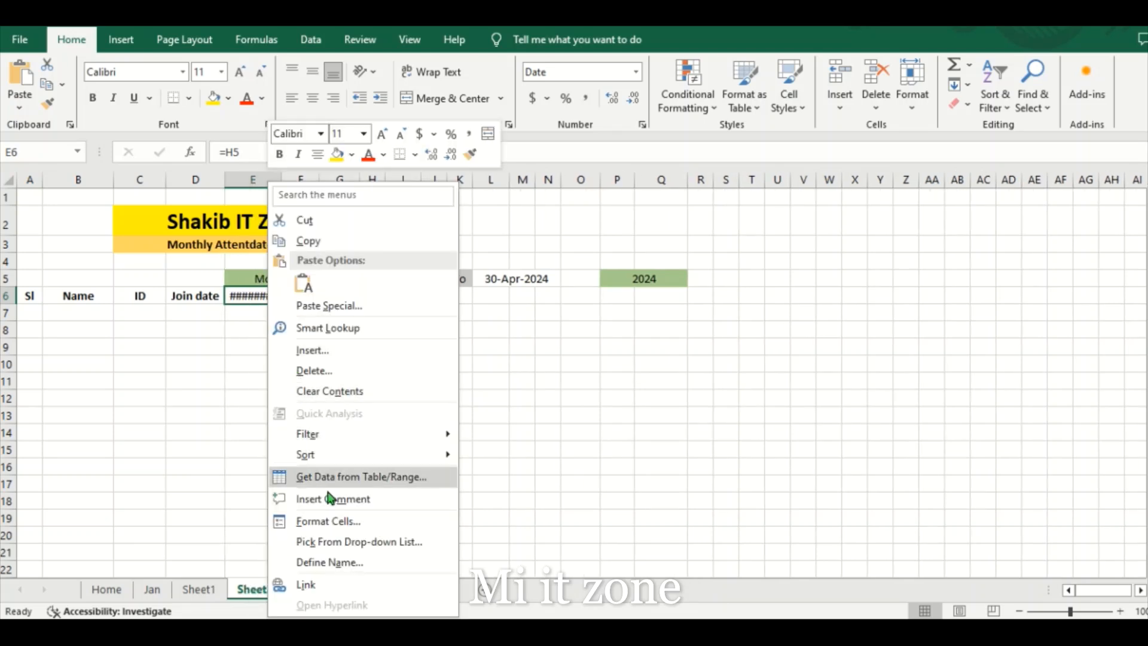
left_click(333, 522)
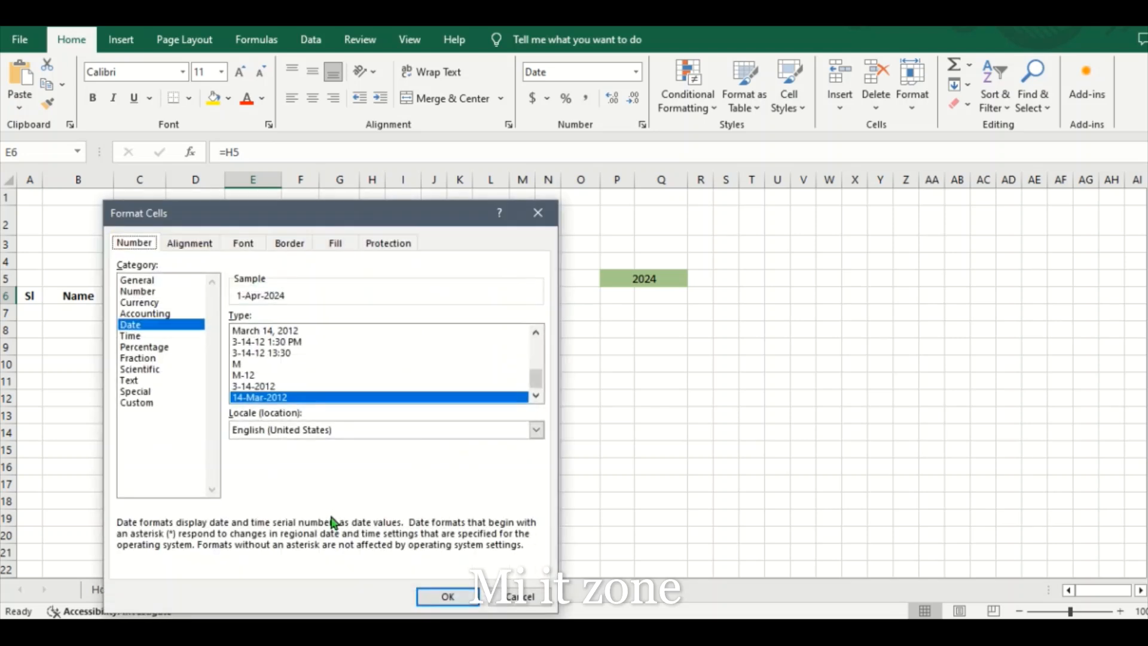
left_click(150, 404)
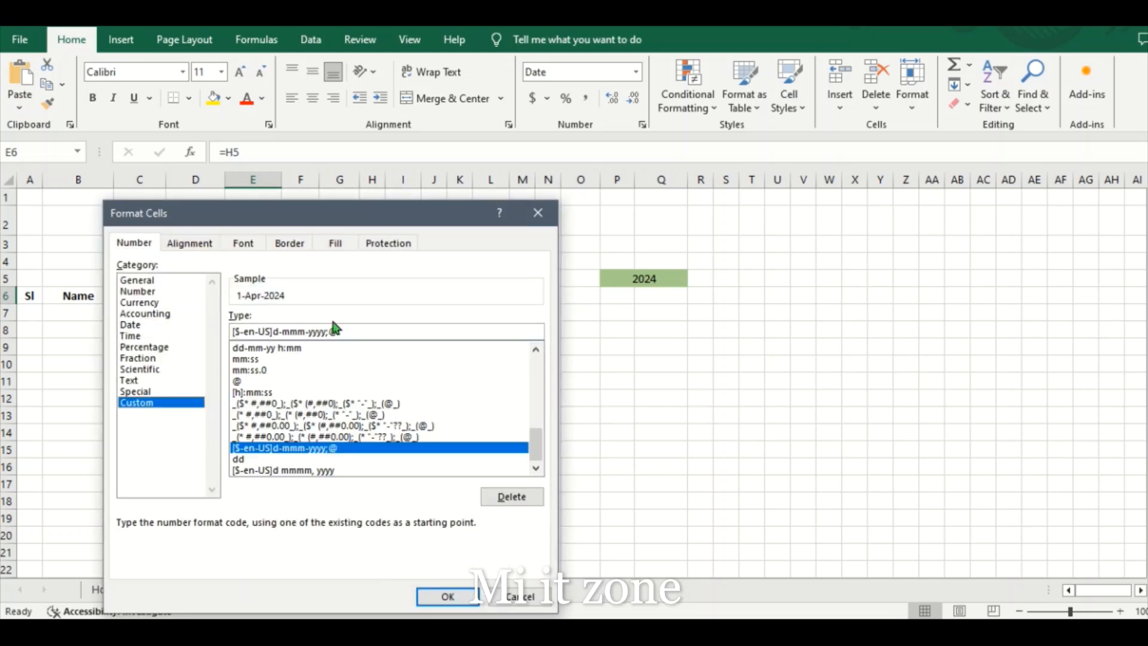
left_click(360, 329)
key("BackSpace")
key("BackSpace")
key("BackSpace")
key("BackSpace")
key("BackSpace")
key("BackSpace")
key("BackSpace")
key("BackSpace")
key("BackSpace")
key("BackSpace")
key("BackSpace")
key("BackSpace")
key("BackSpace")
key("BackSpace")
key("BackSpace")
key("BackSpace")
key("BackSpace")
key("BackSpace")
key("BackSpace")
key("BackSpace")
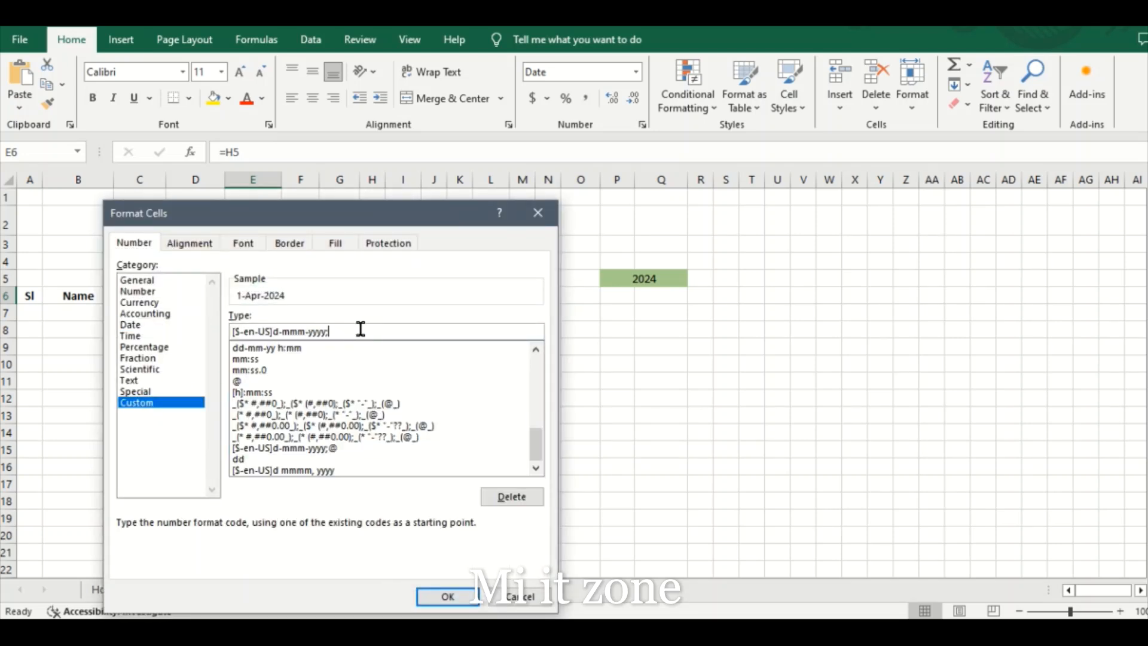
type("dd")
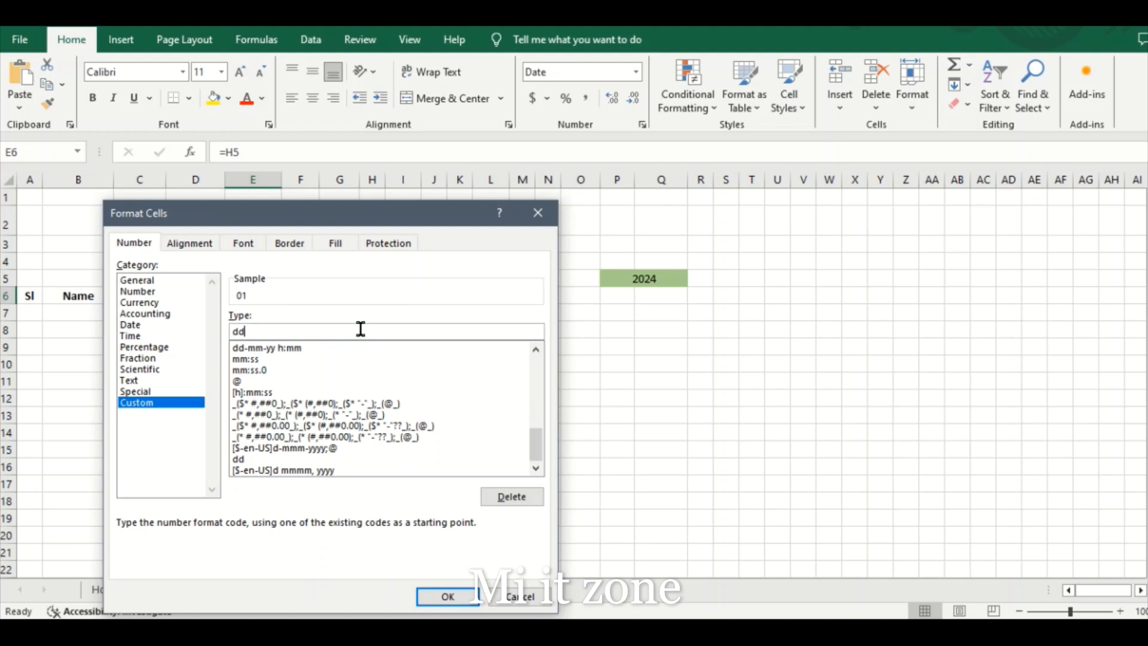
left_click(447, 596)
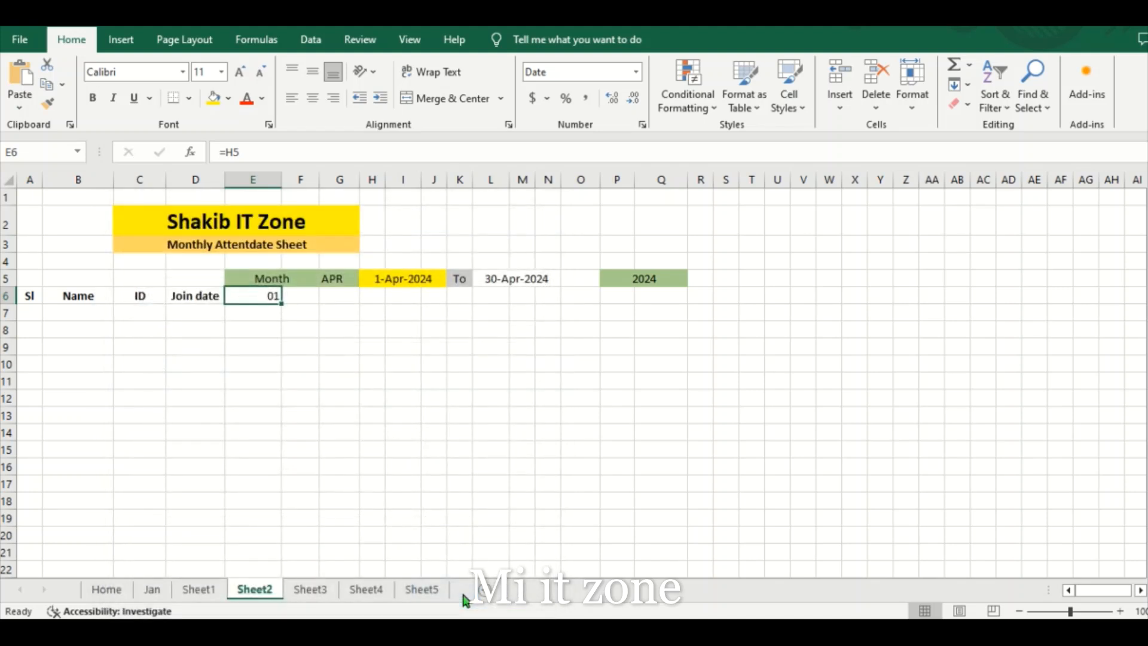
left_click(328, 369)
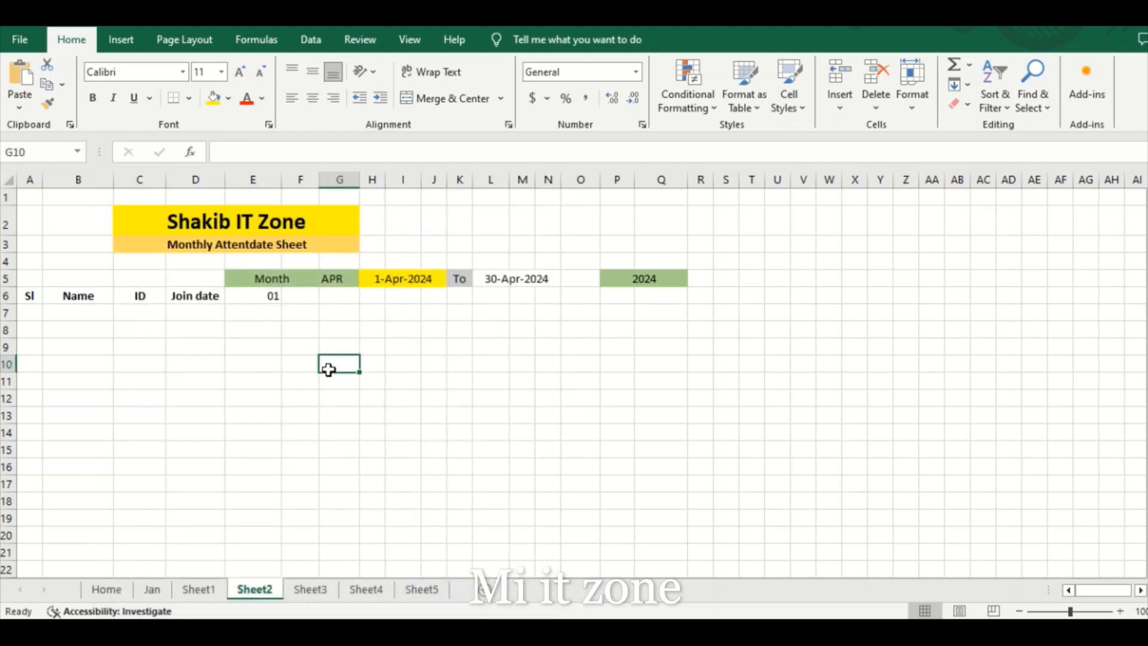
Enter the formula =IF(E6<L5,E6+1,"") in F6 to generate the following day up to the end date.
left_click(275, 297)
left_click(298, 294)
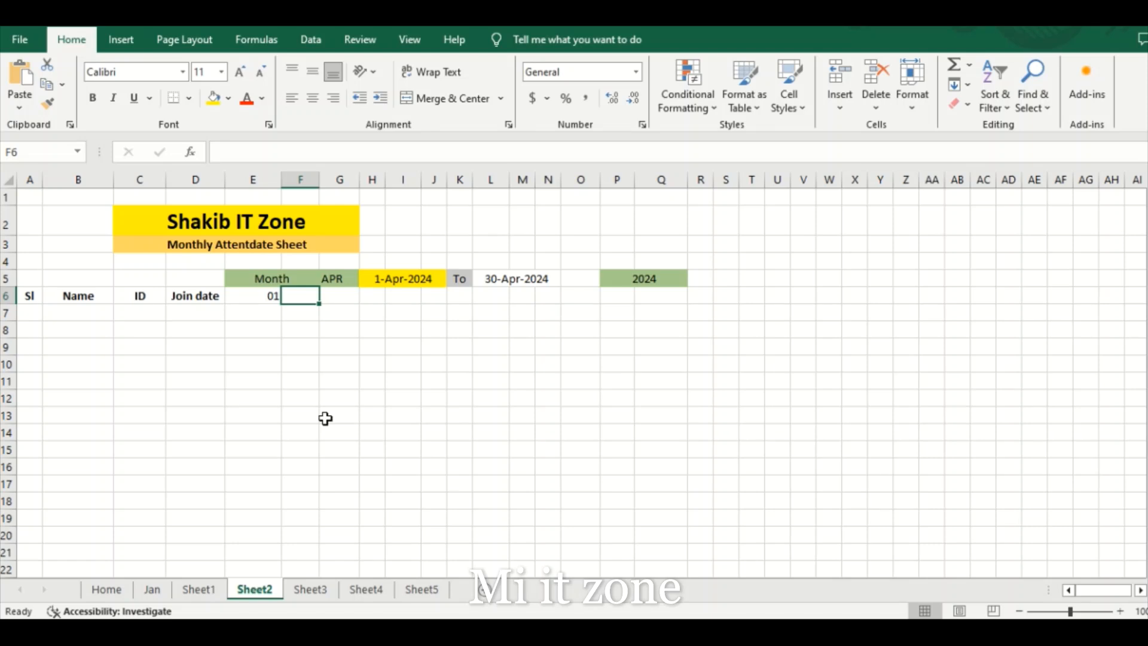
type("=")
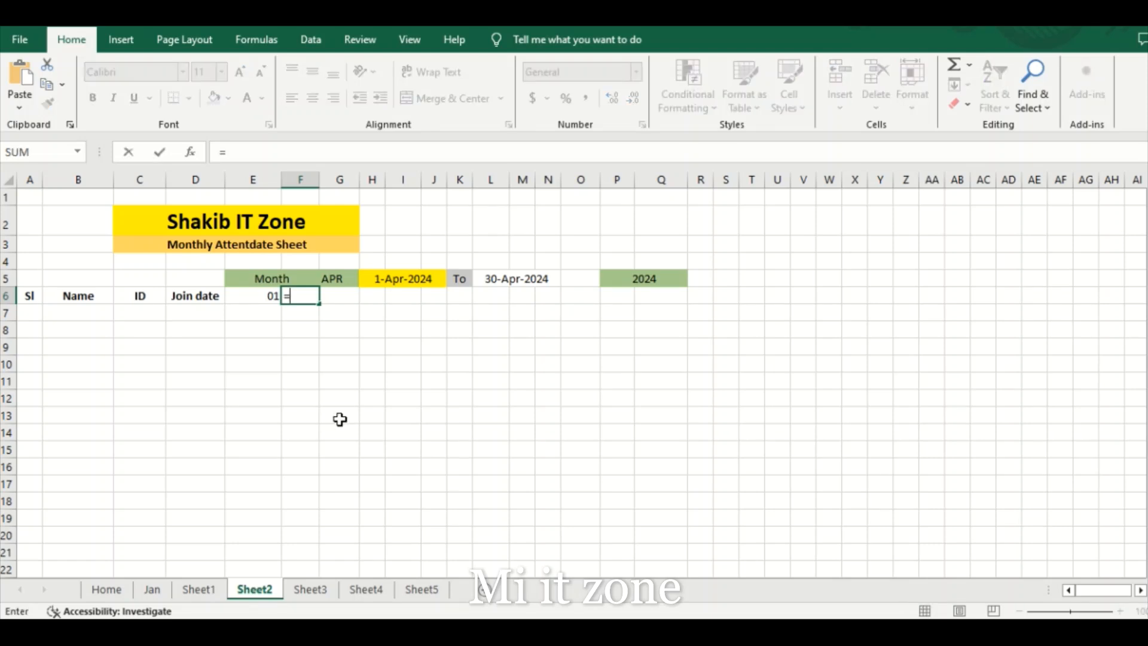
type("if")
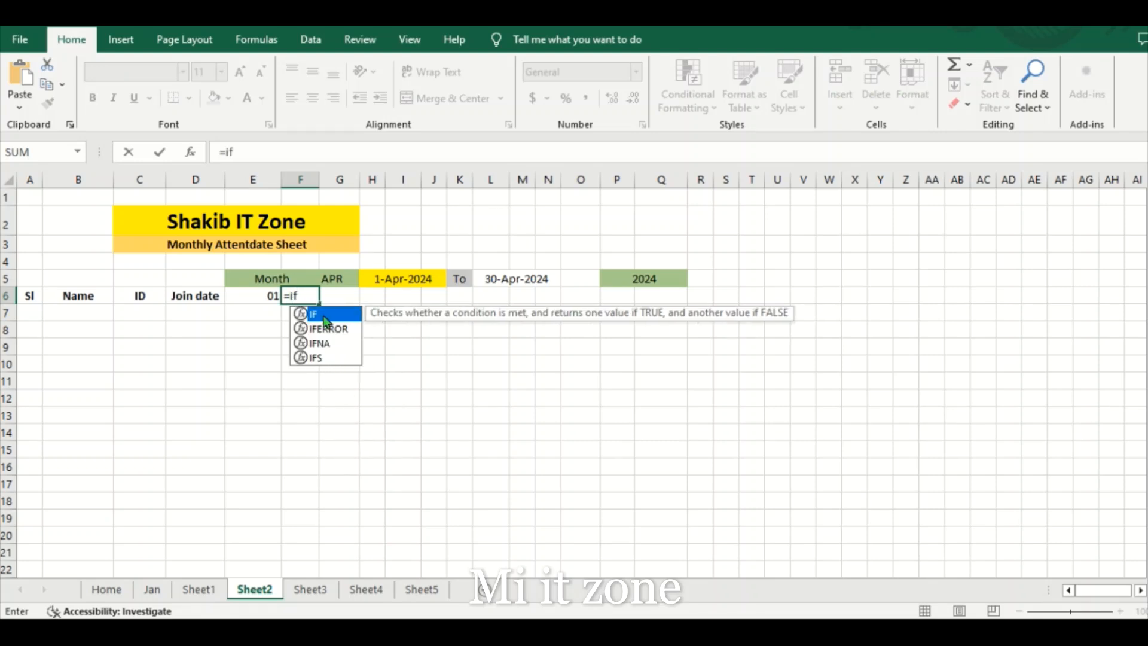
double_click(320, 312)
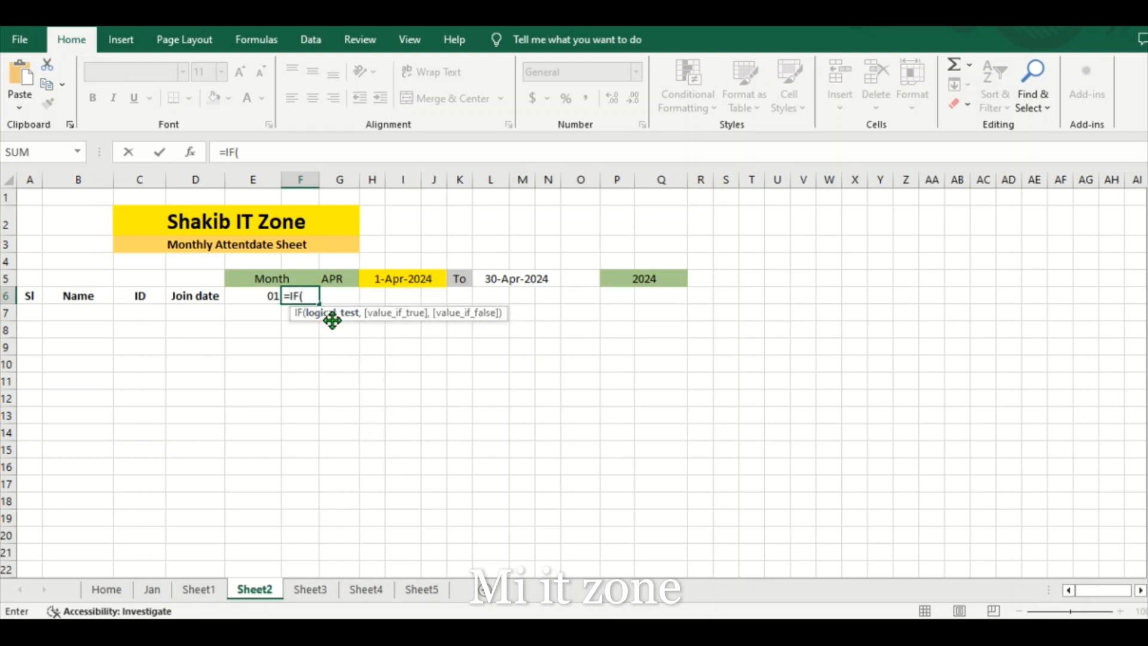
left_click(265, 297)
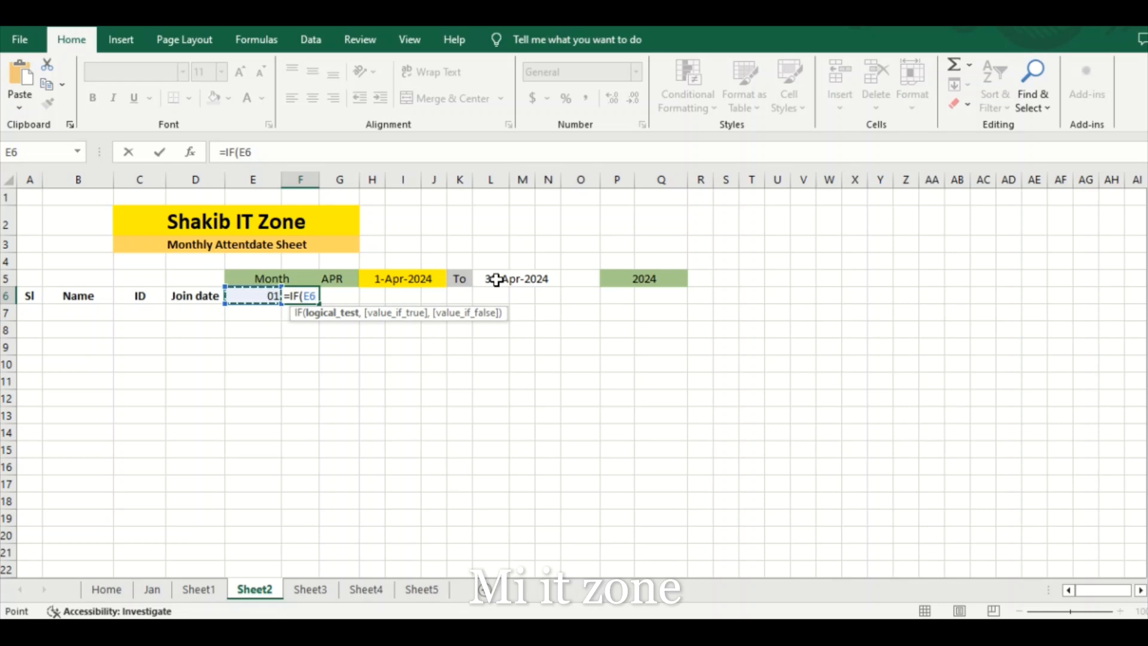
type("<")
left_click(496, 280)
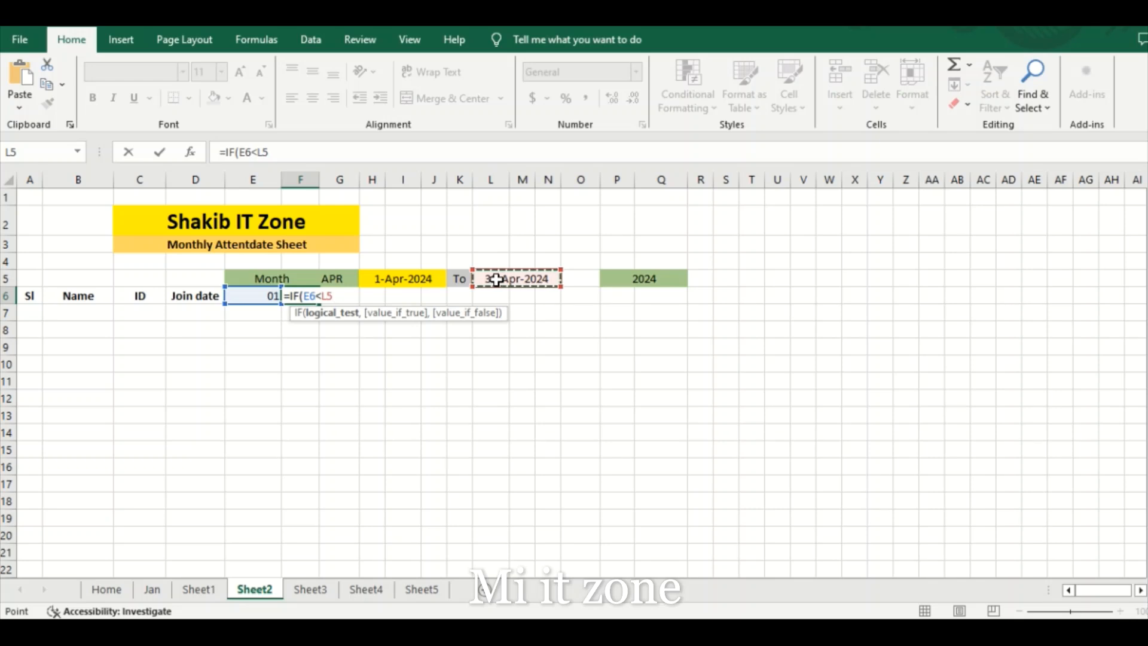
type(",")
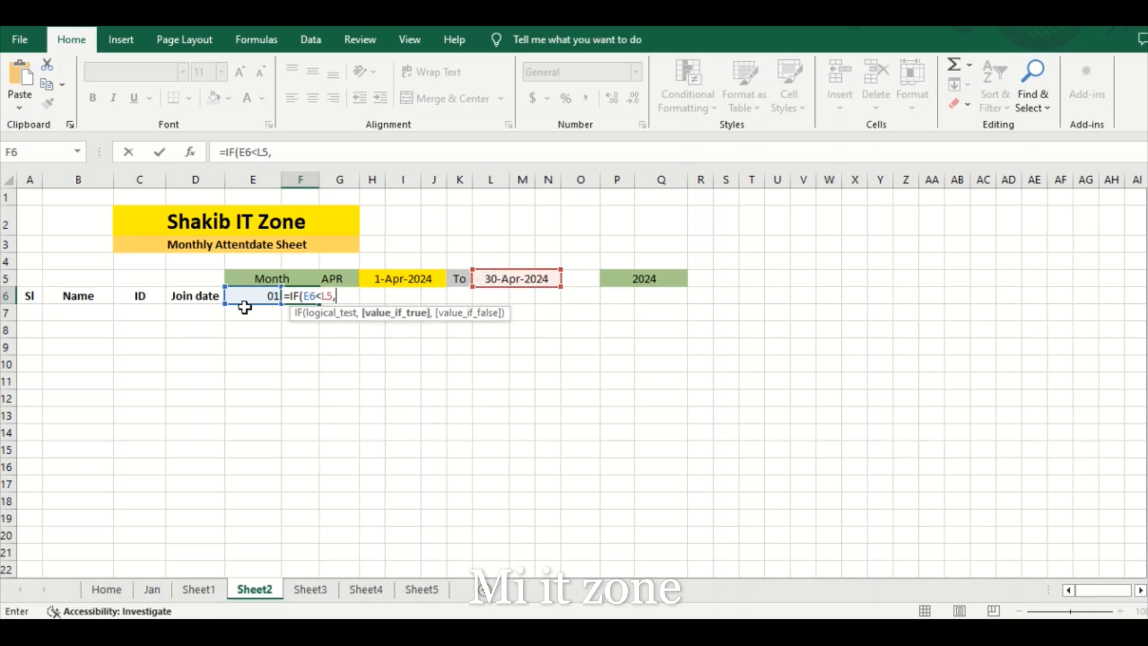
left_click(258, 295)
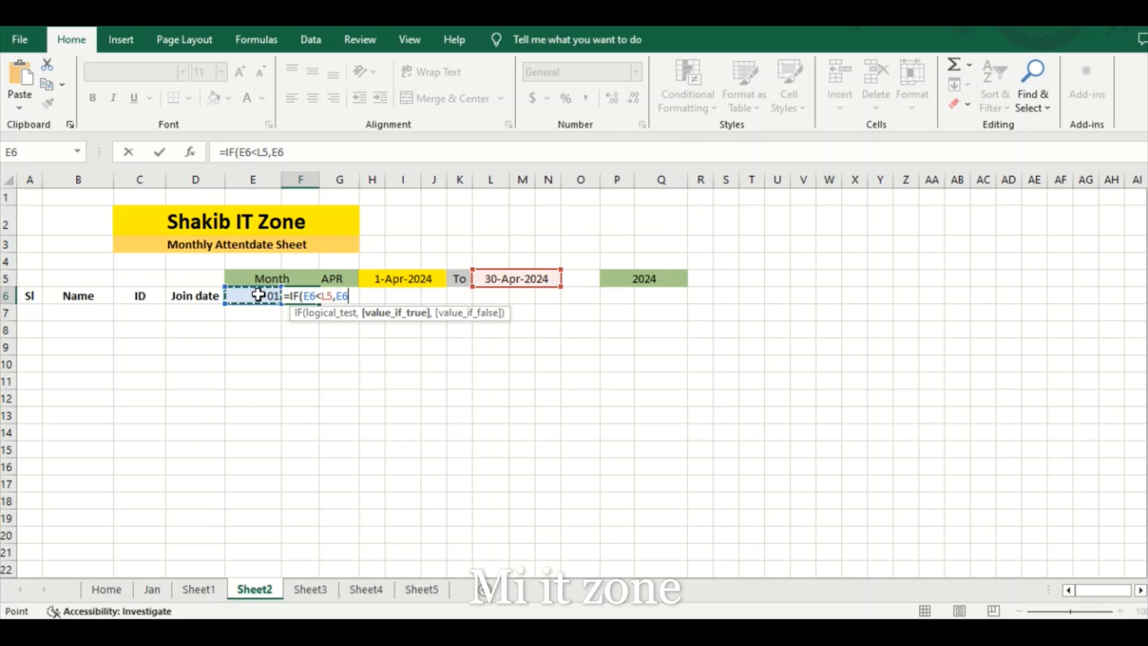
type("+1,")
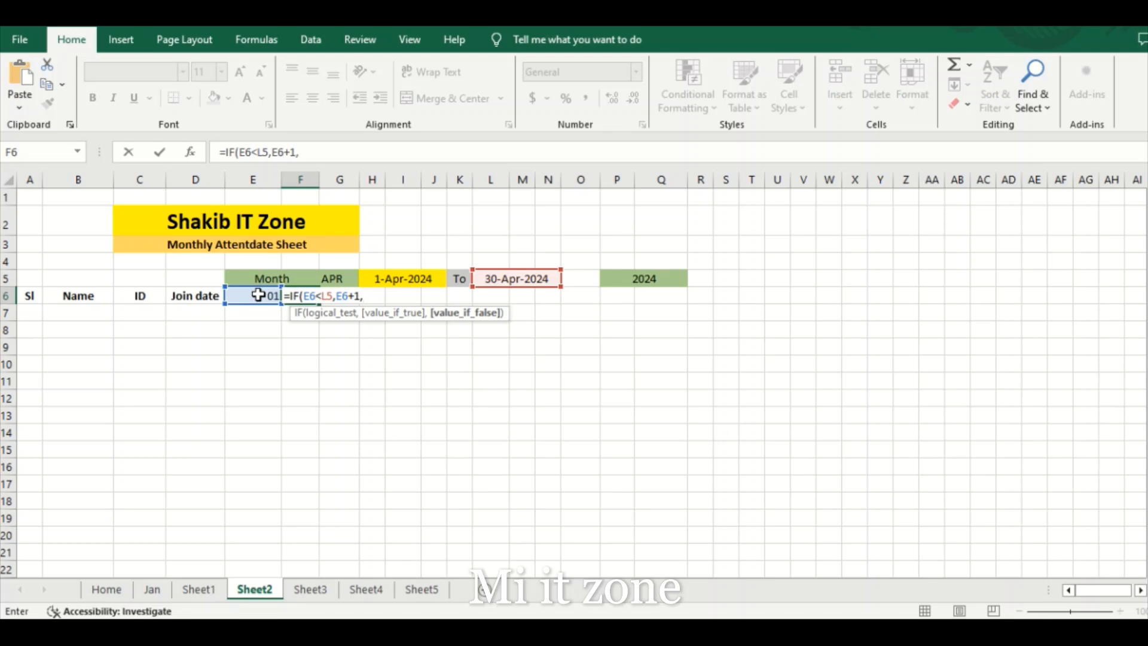
type("\"\")")
key("Return")
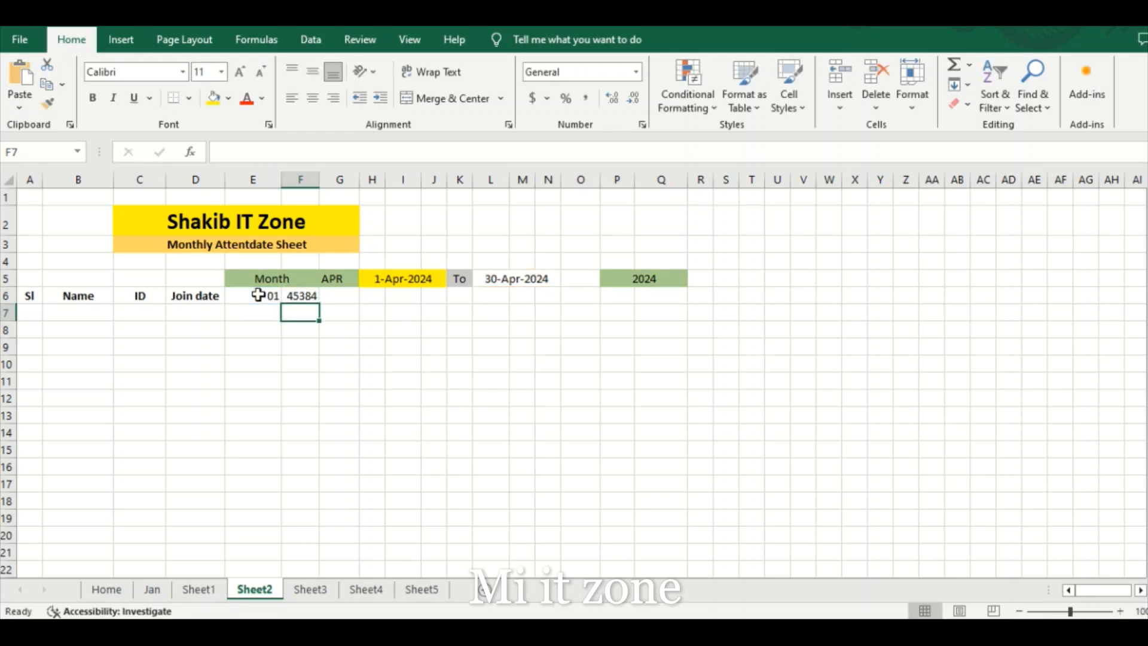
Apply the custom number format dd to the next-day cell F6.
left_click(308, 295)
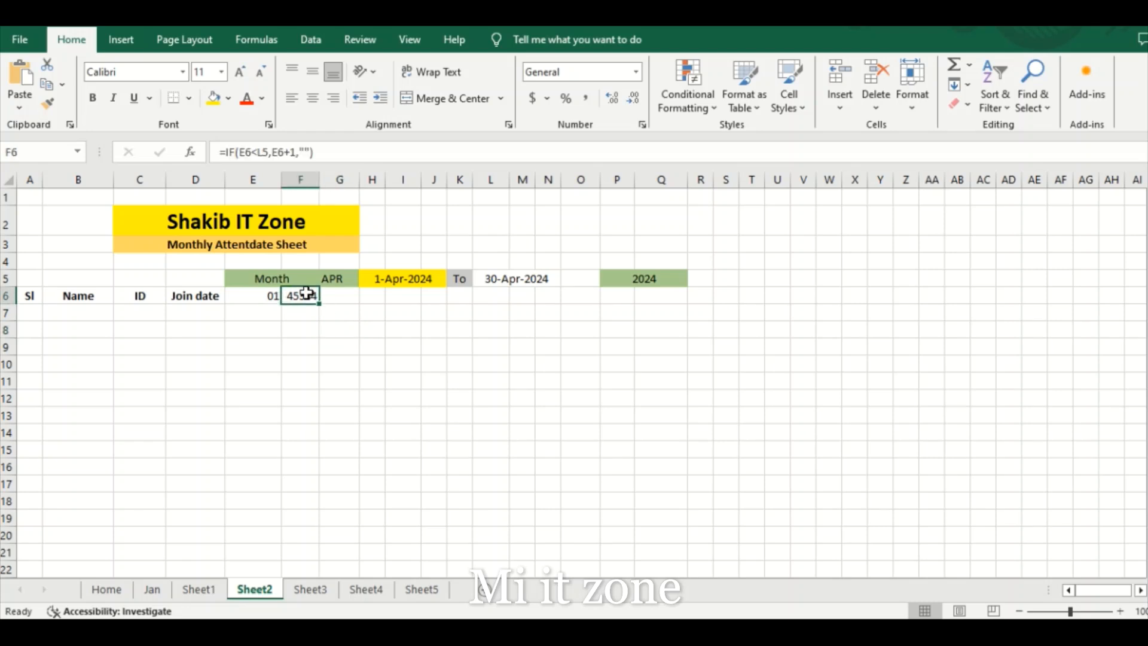
right_click(309, 297)
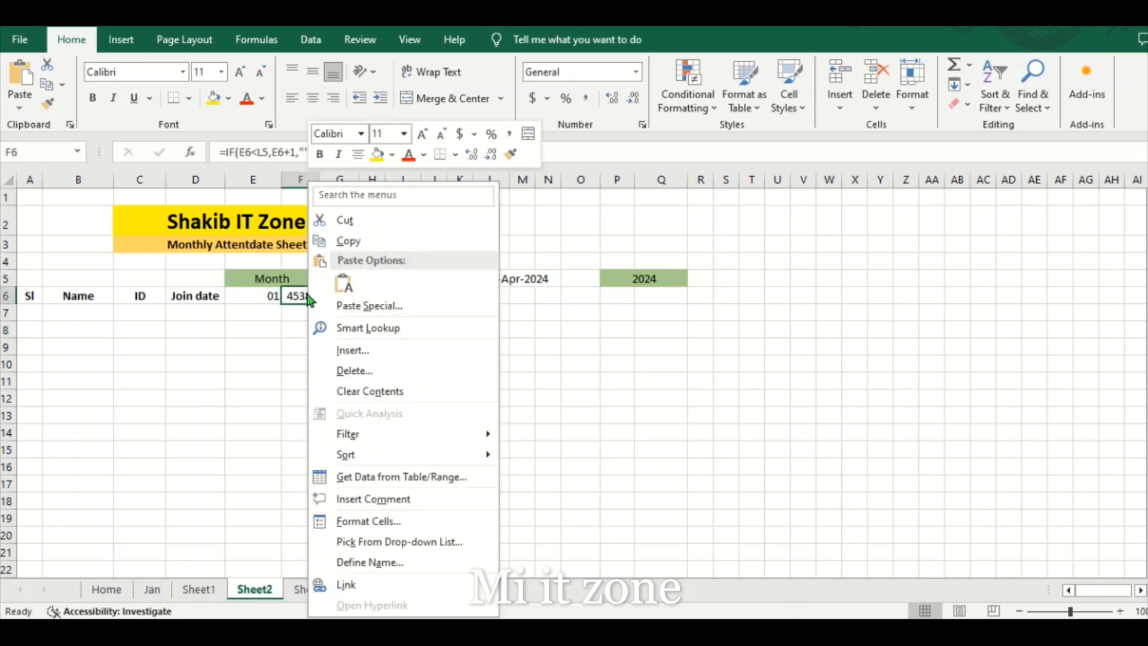
left_click(366, 521)
left_click(182, 402)
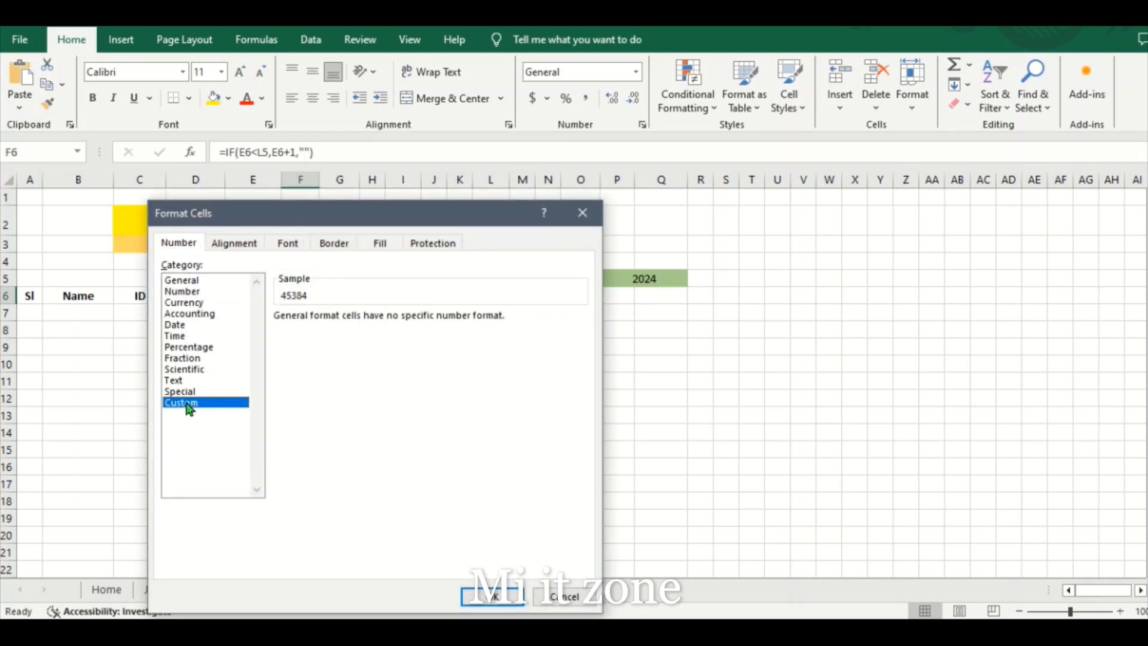
left_click(330, 331)
key("BackSpace")
key("BackSpace")
key("BackSpace")
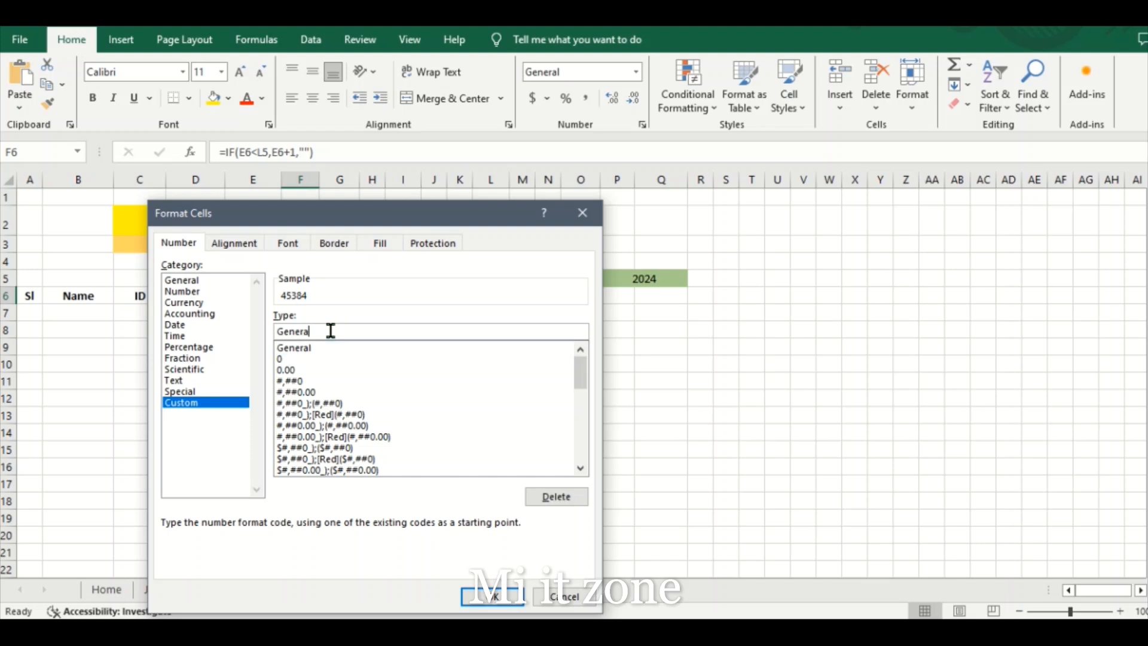
key("BackSpace")
key("BackSpace")
key("BackSpace")
key("BackSpace")
type("dd")
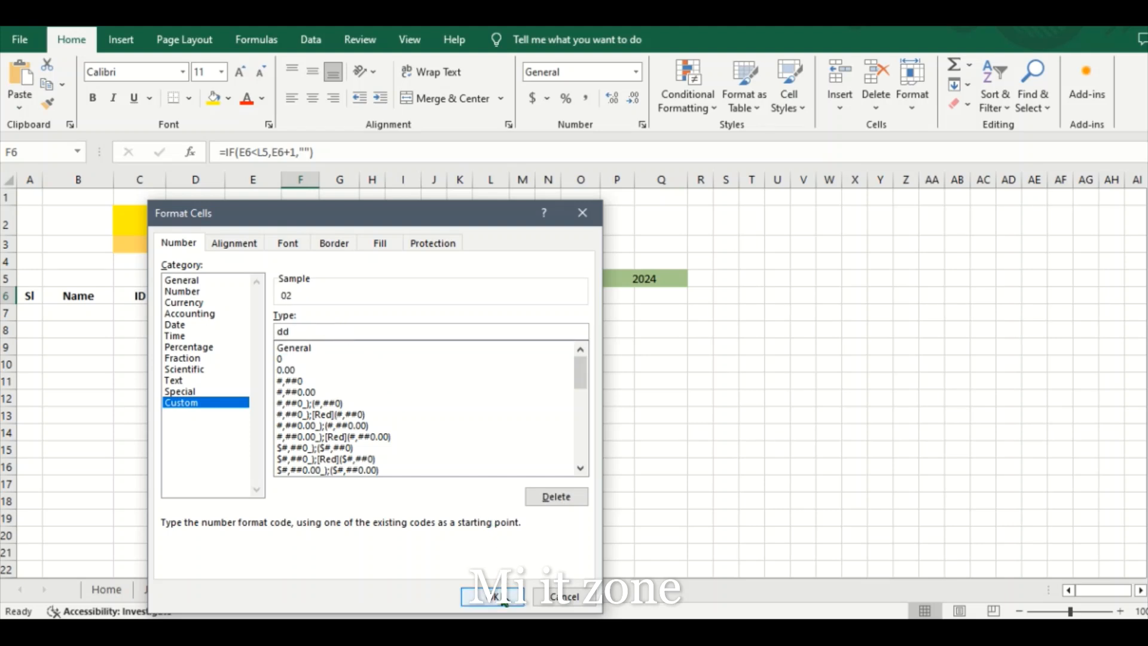
left_click(492, 596)
left_click(377, 371)
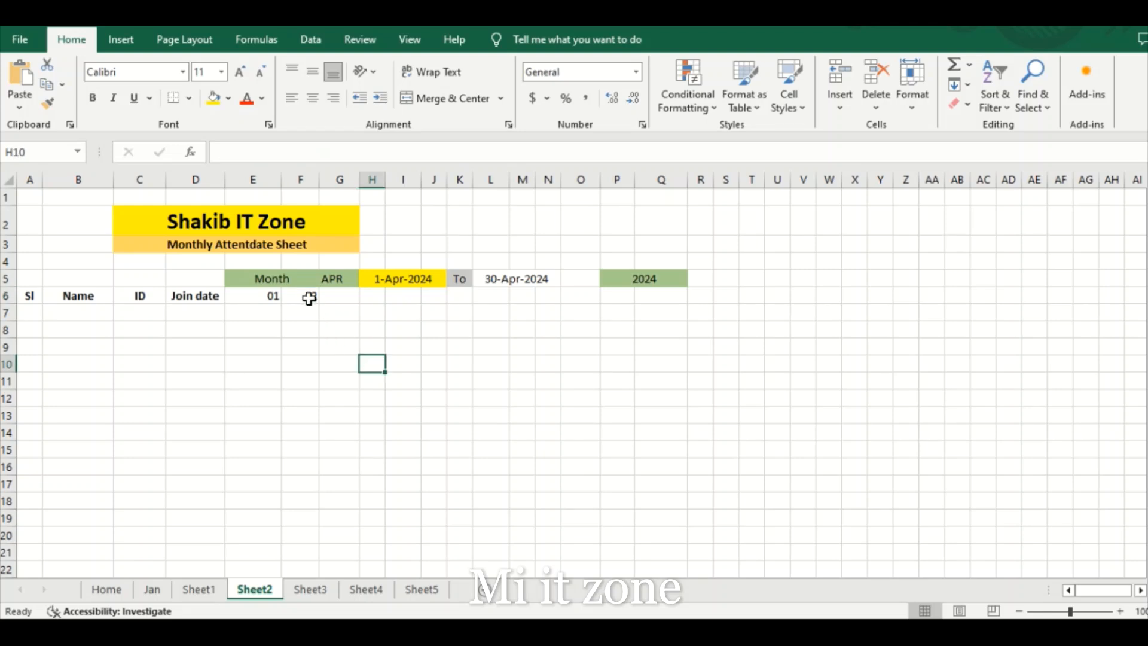
Make the end date reference in F6's formula absolute as $L$5 and fill the formula across row 6 to AD6.
left_click(303, 293)
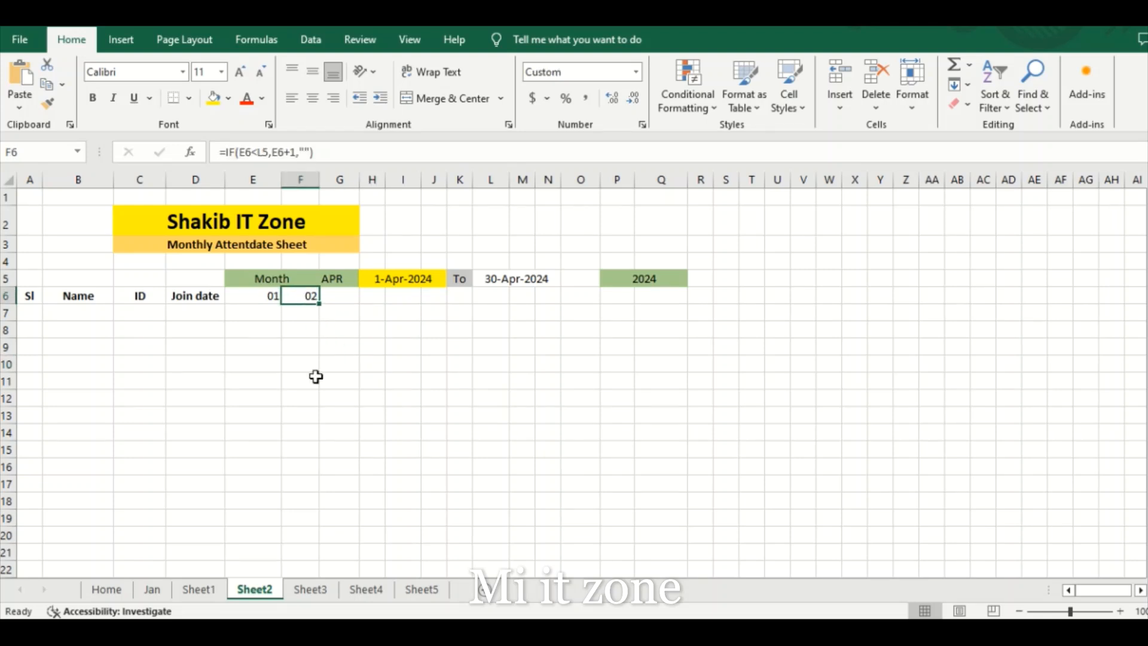
left_click(262, 152)
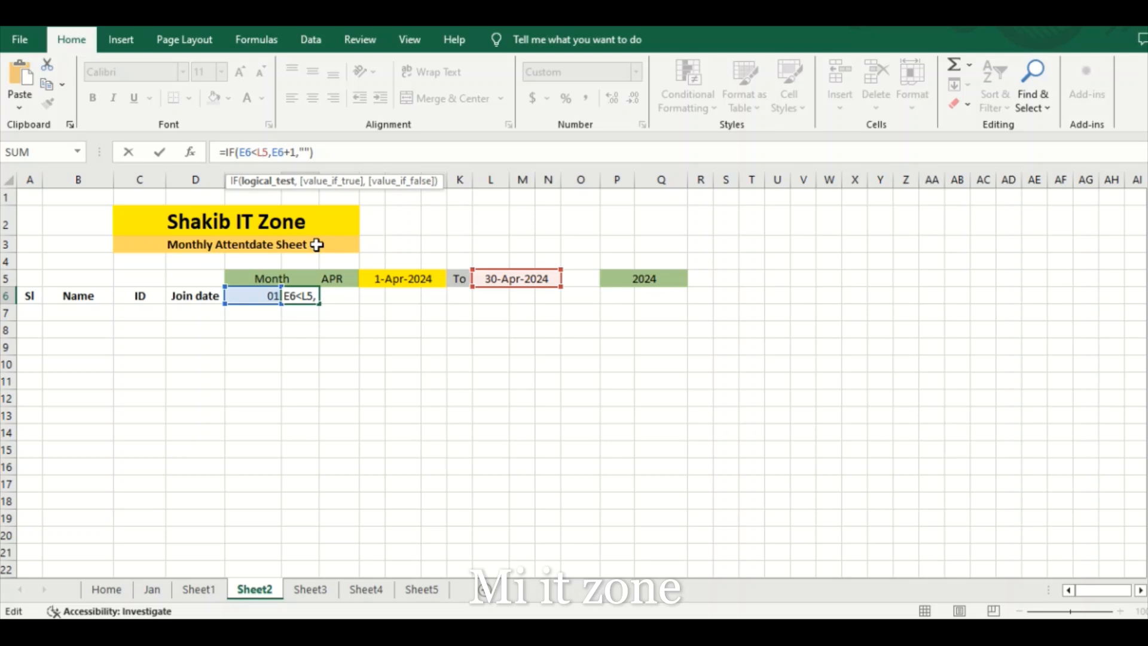
key("Left")
key("Left")
key("F4")
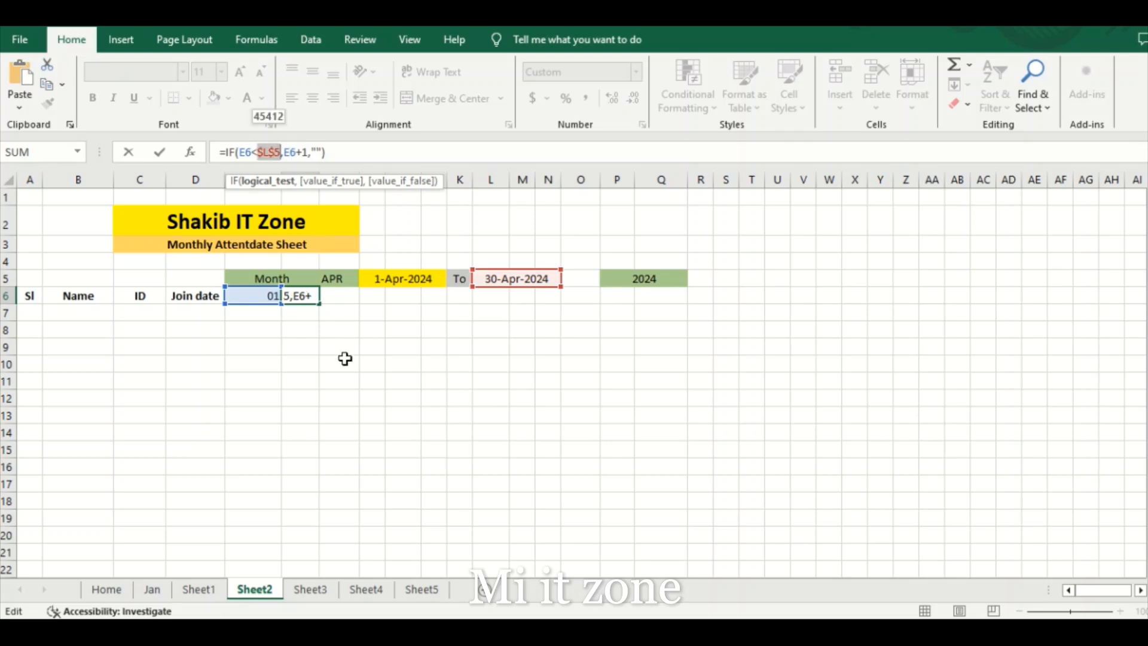
key("Return")
left_click(311, 293)
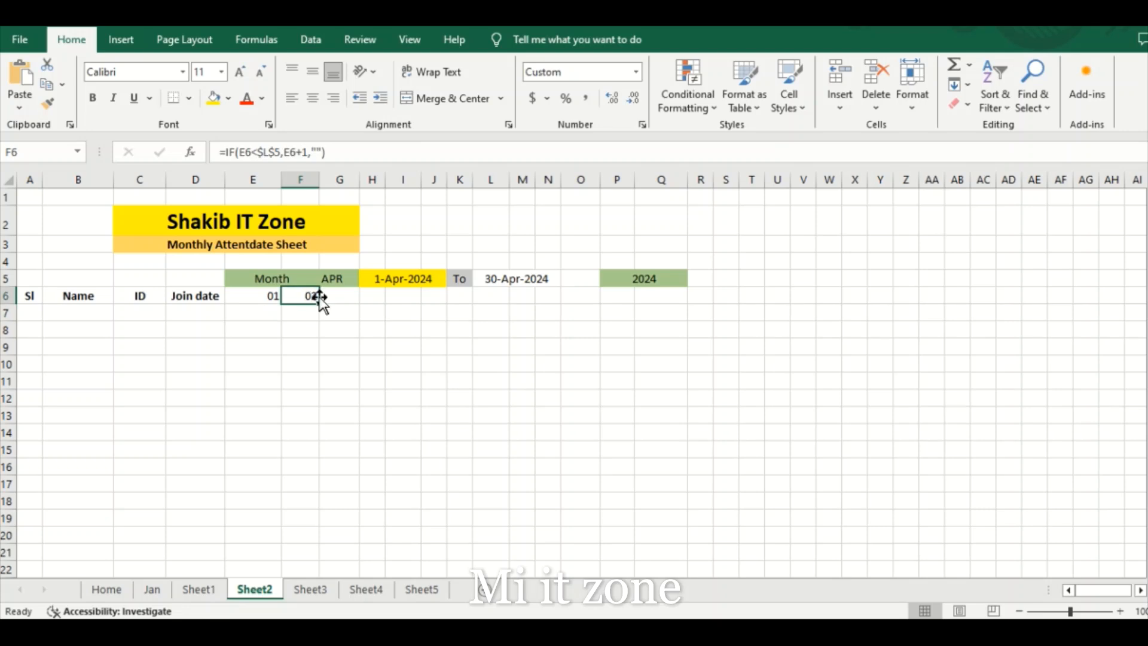
left_click_drag(320, 303, 1018, 336)
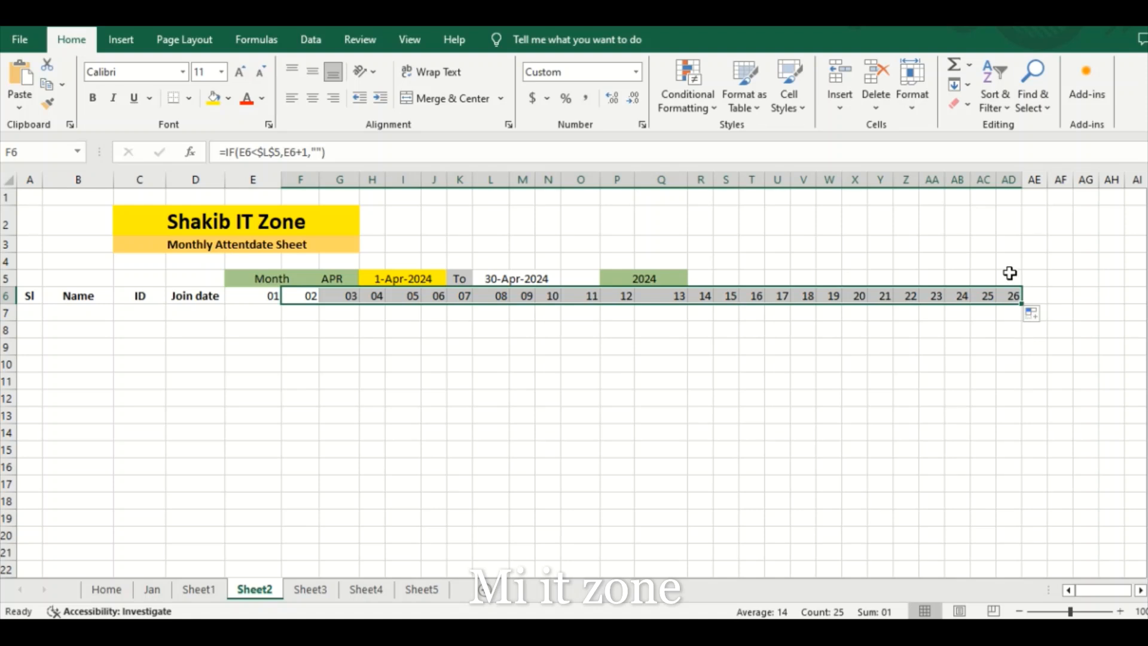
Extend the next-day formula across row 6 to AI6 and narrow columns Q and G slightly.
left_click_drag(1022, 304, 1138, 303)
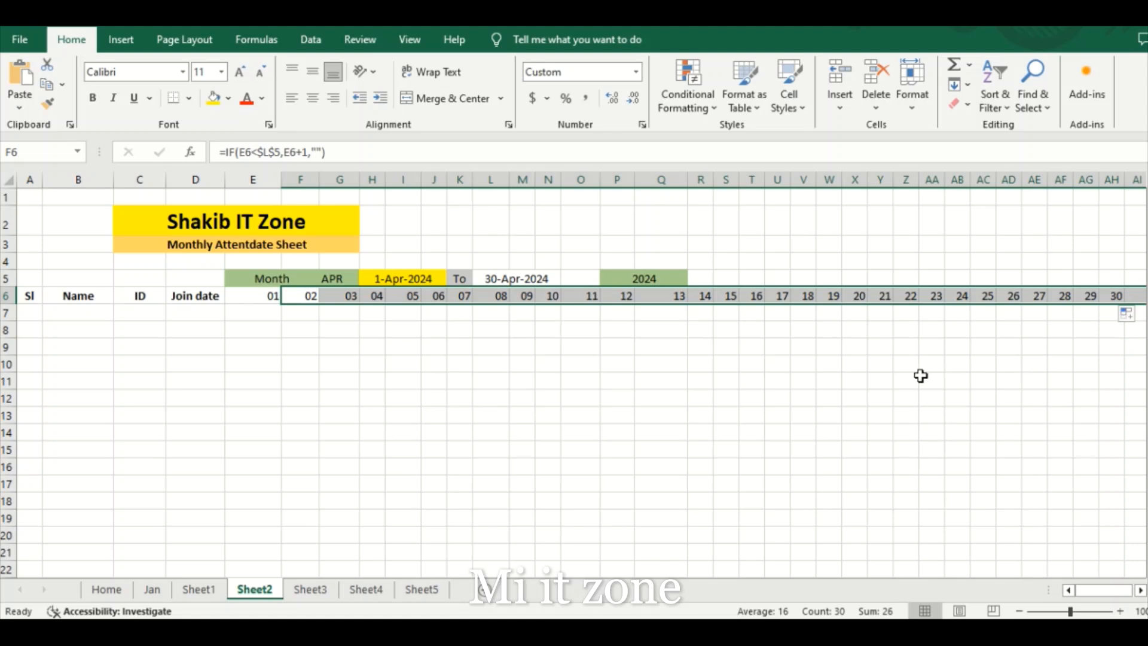
left_click(659, 366)
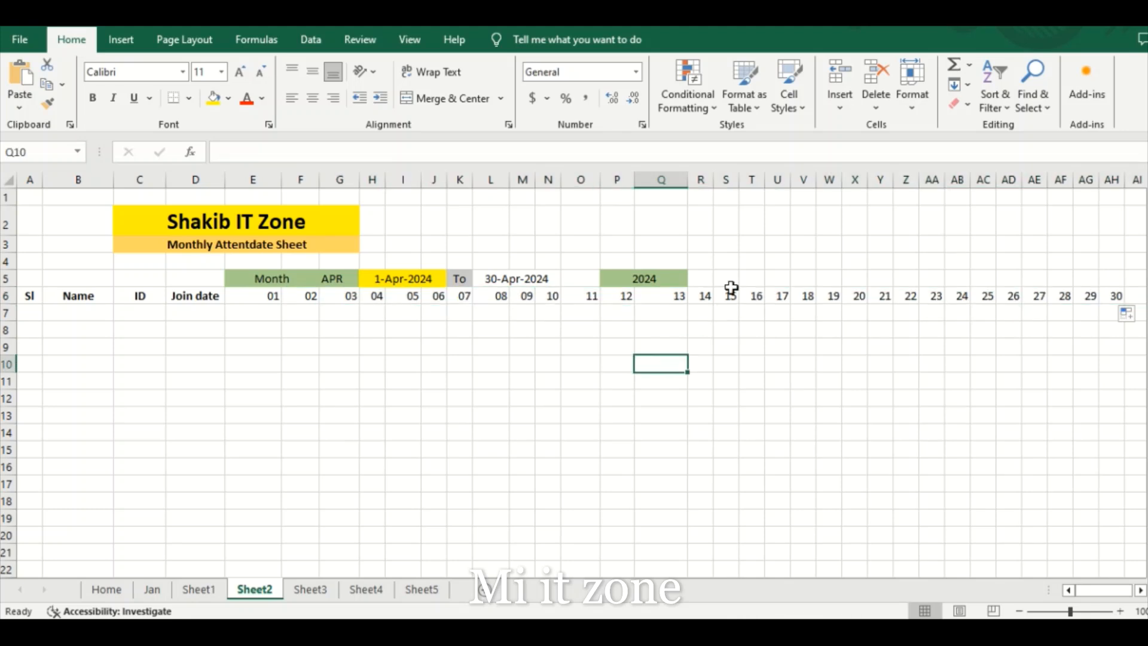
left_click_drag(687, 185, 668, 187)
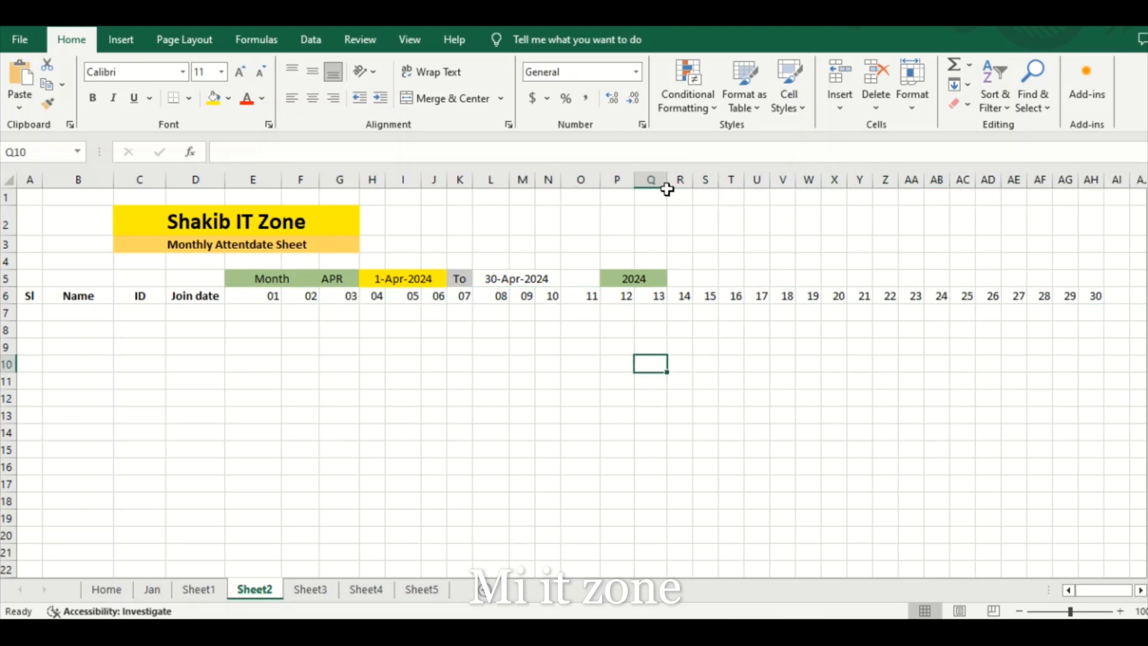
left_click_drag(354, 178, 350, 178)
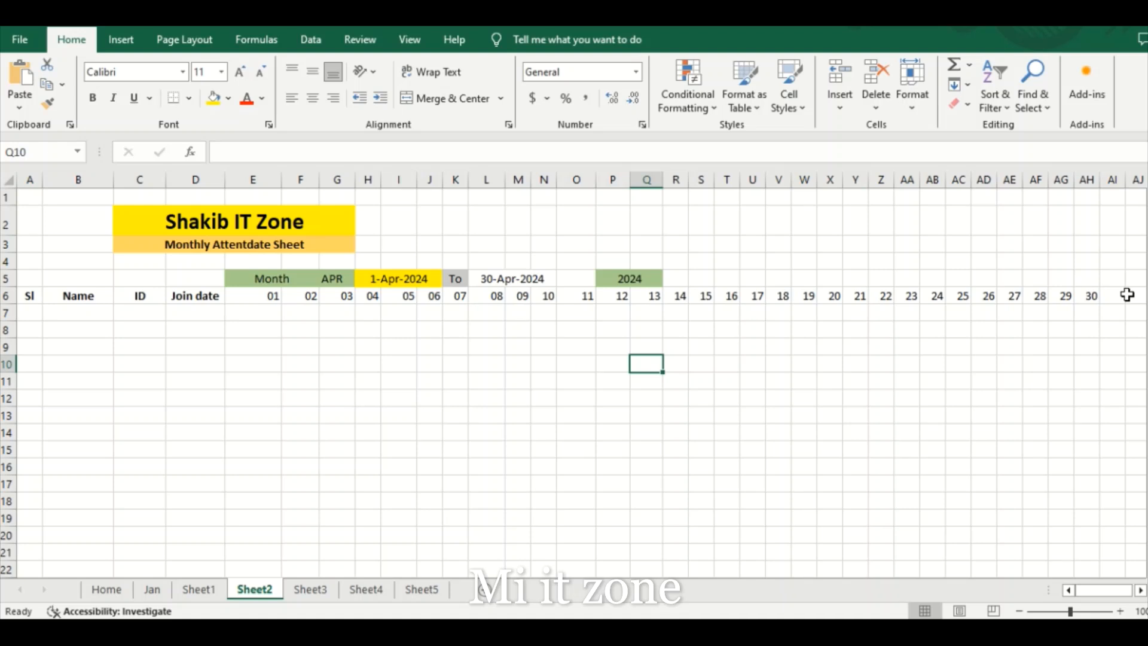
Test the day headings by switching the month in G5 to JUN, FEB, AUG and MAY in turn.
left_click(331, 278)
left_click(364, 280)
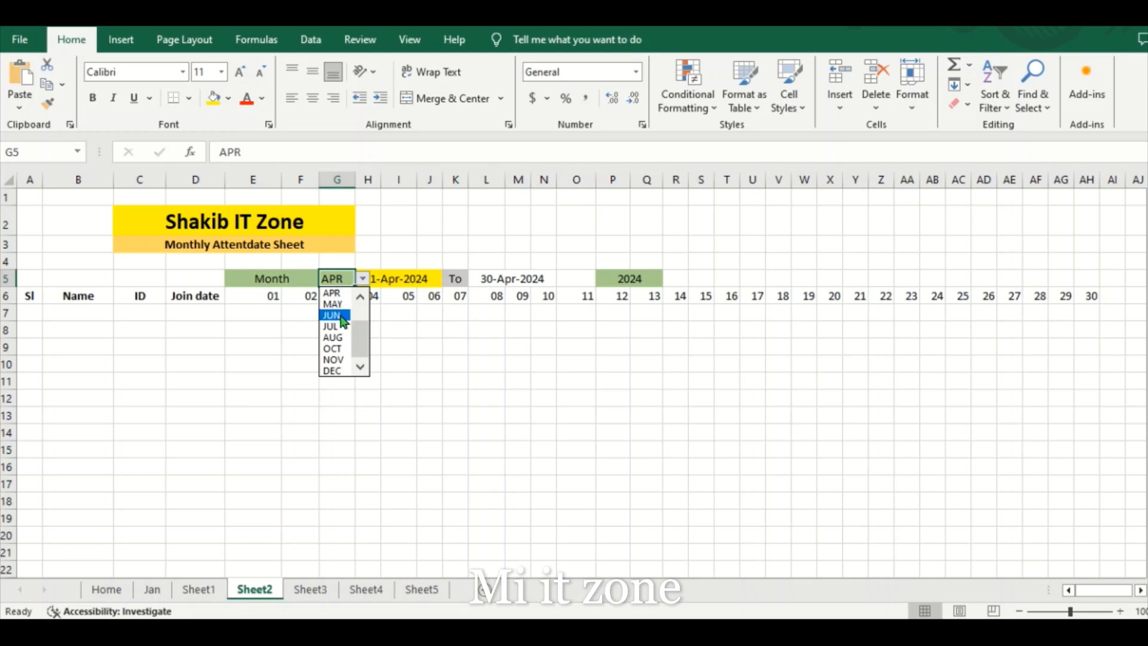
left_click(334, 315)
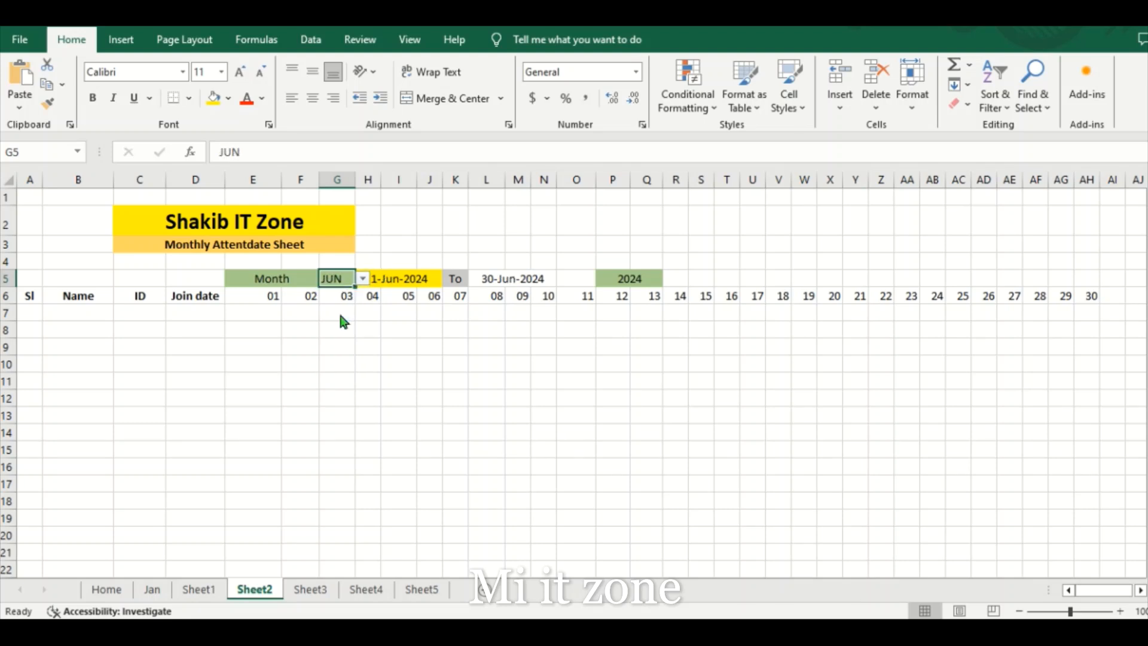
left_click(363, 279)
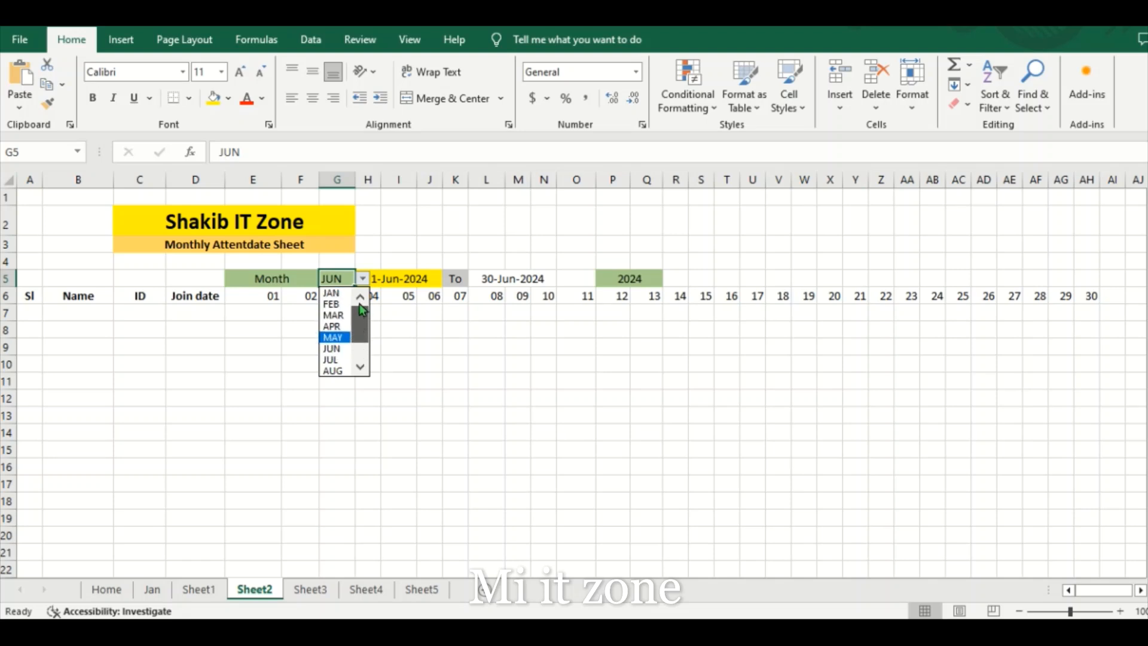
left_click(330, 304)
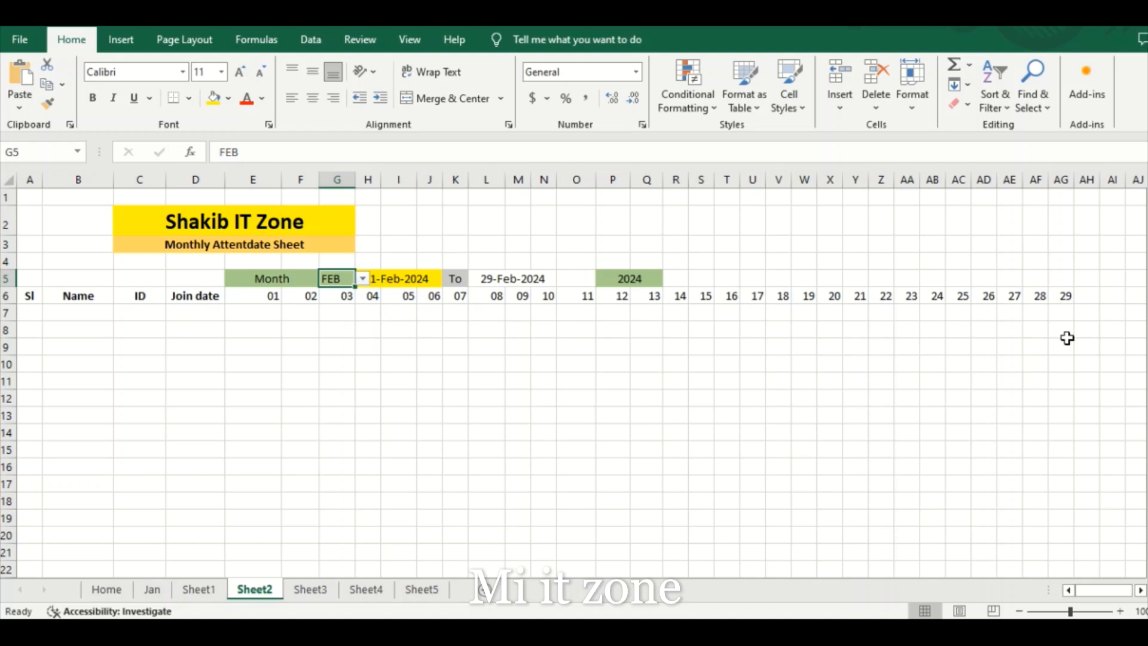
left_click(361, 279)
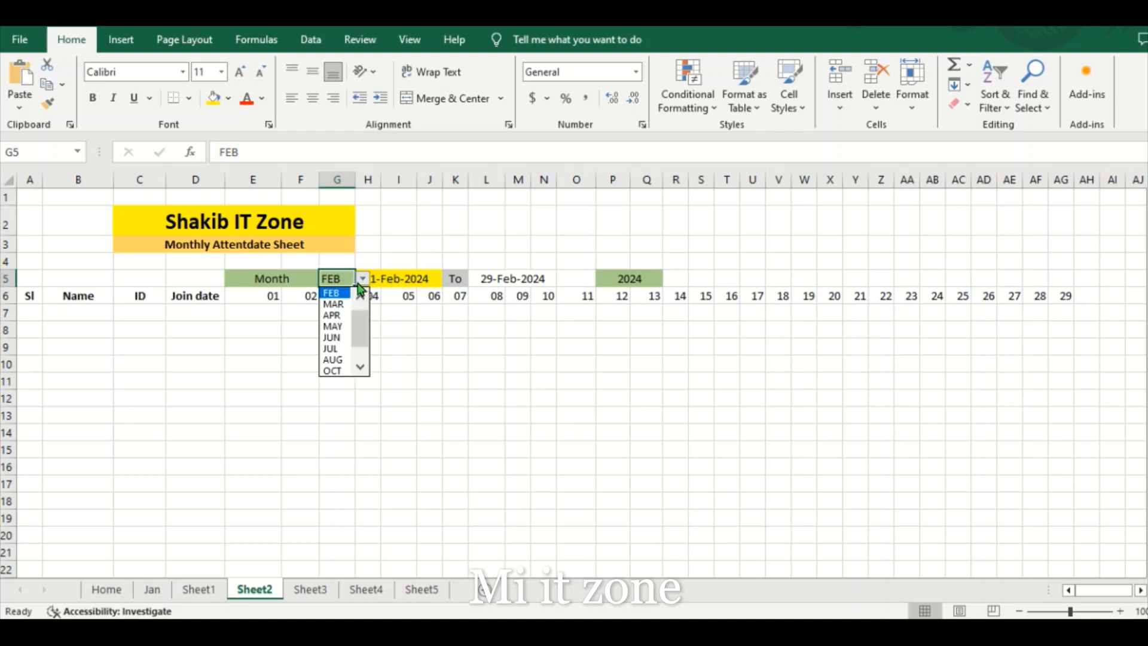
left_click(335, 360)
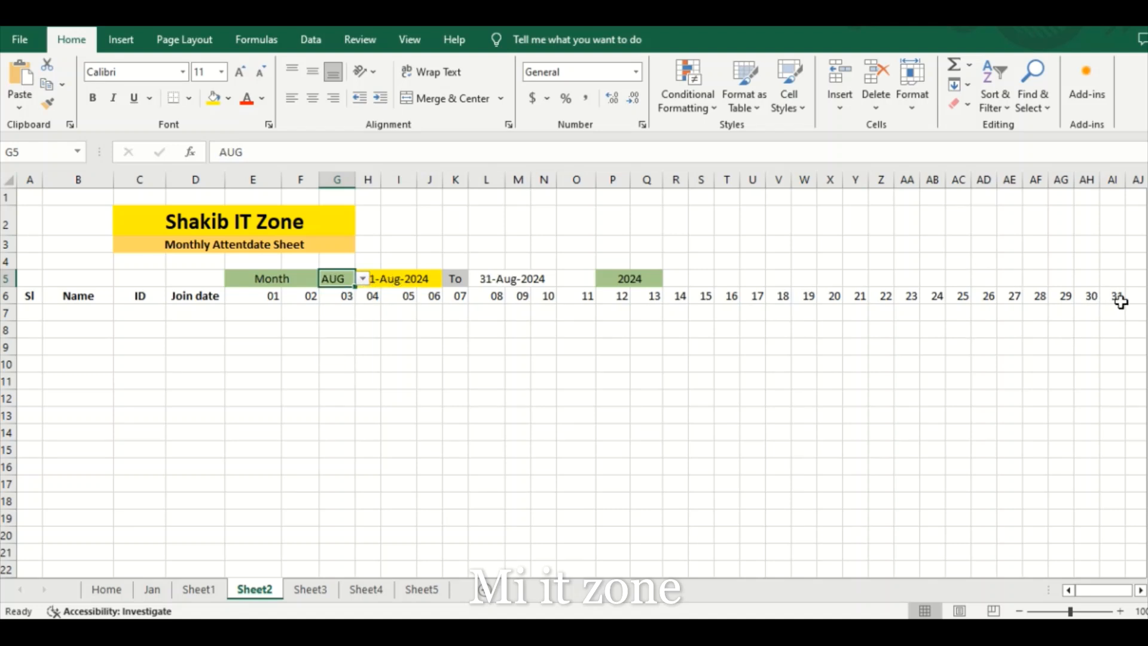
left_click(362, 280)
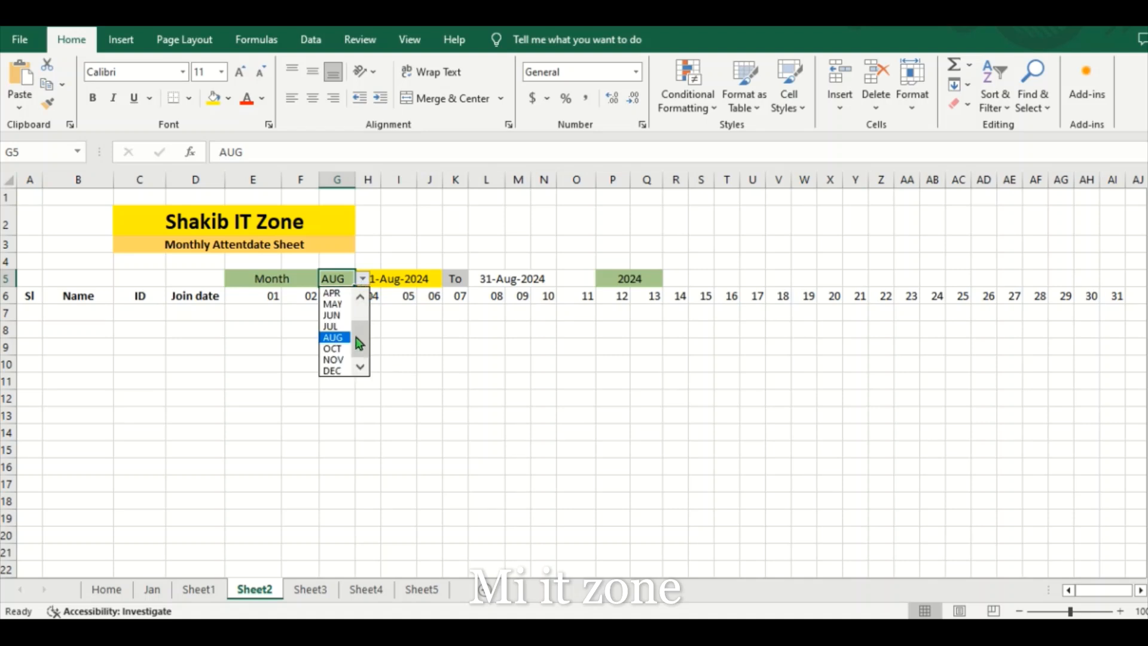
left_click(329, 303)
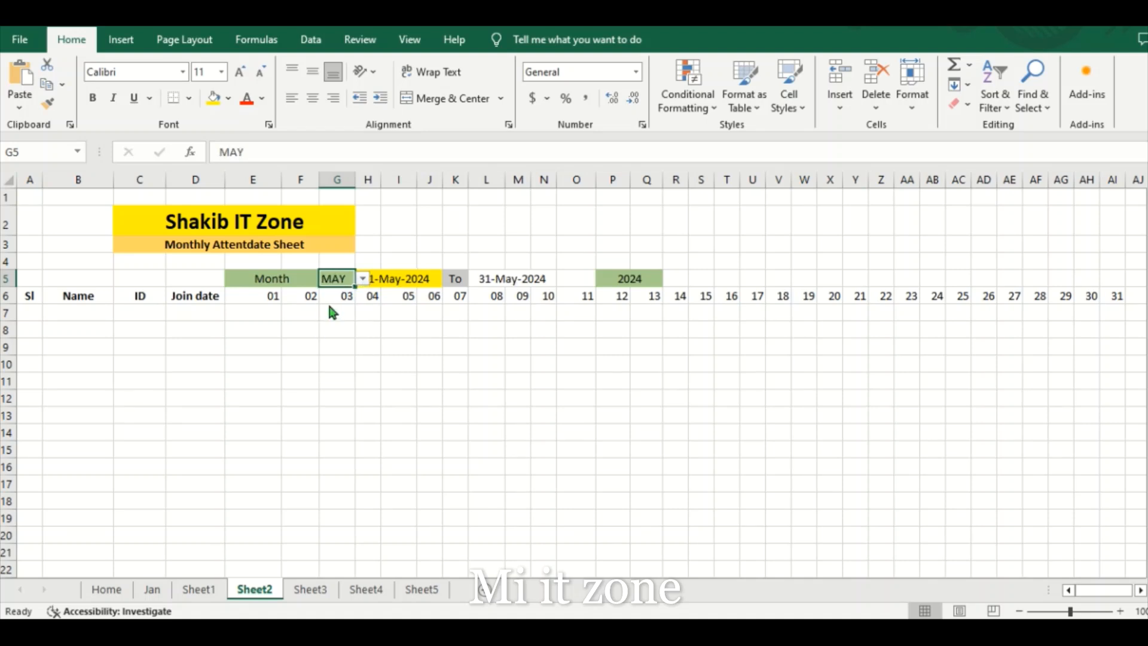
Set the month in G5 back to APR.
left_click(550, 373)
left_click(338, 274)
left_click(363, 279)
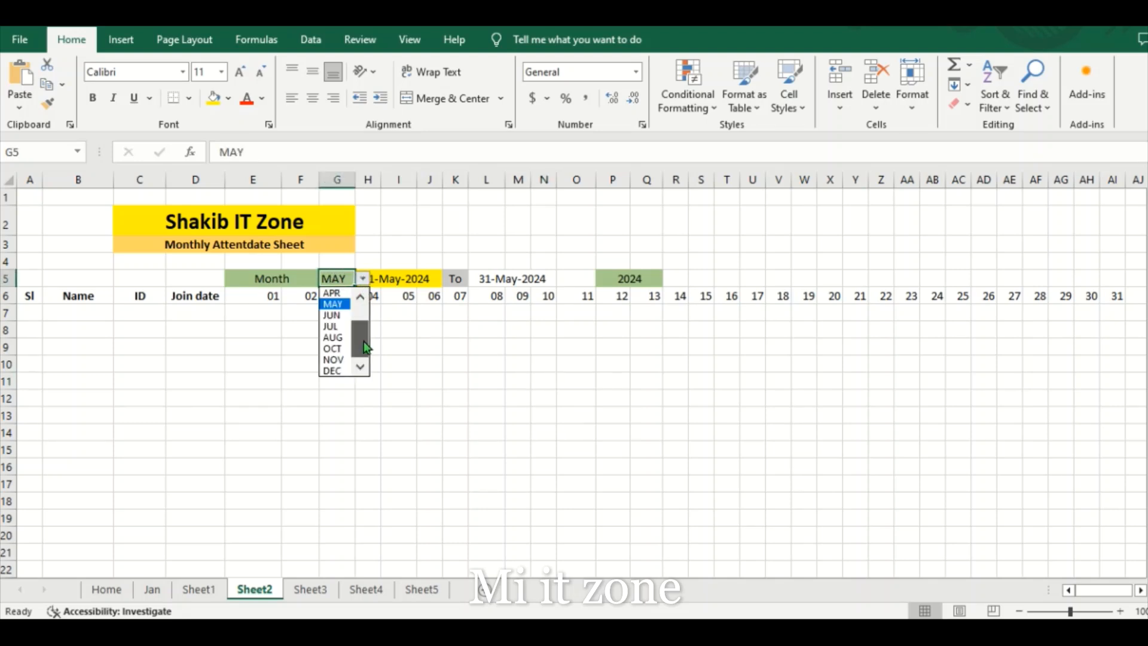
left_click_drag(366, 347, 361, 326)
left_click(330, 317)
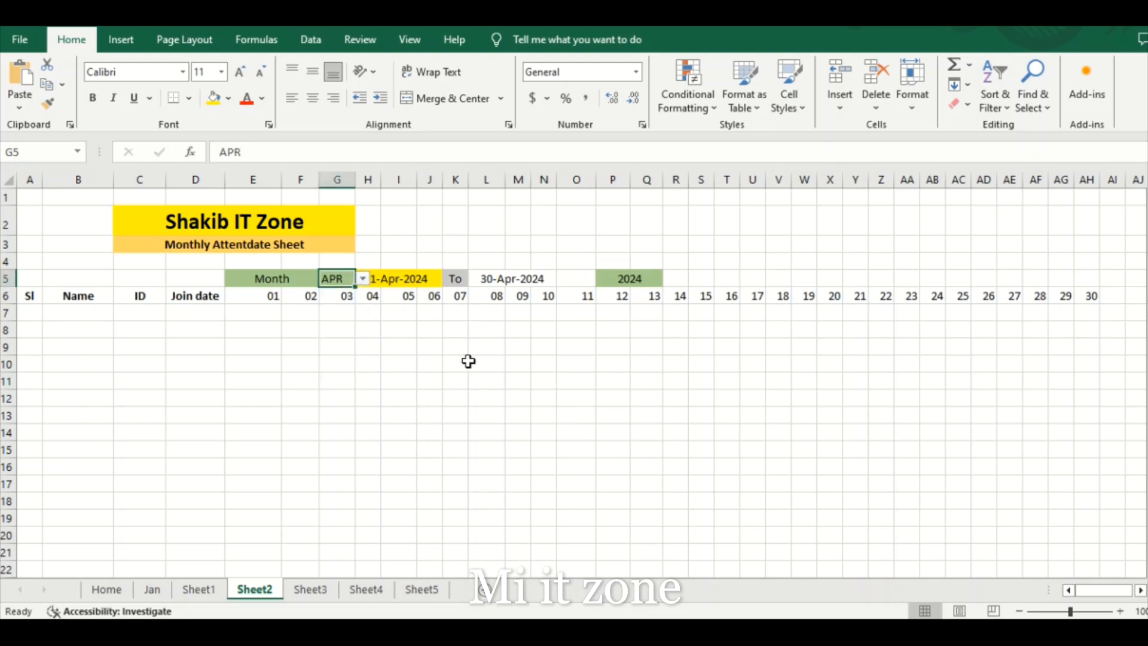
left_click(518, 398)
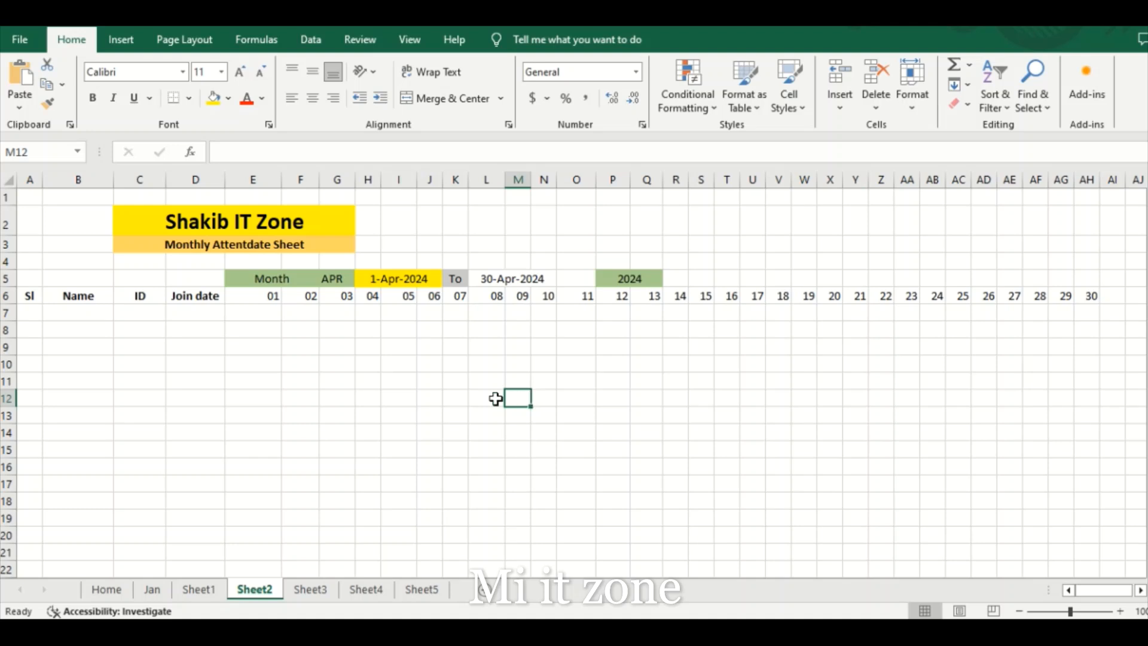
left_click(1114, 298)
left_click(983, 397)
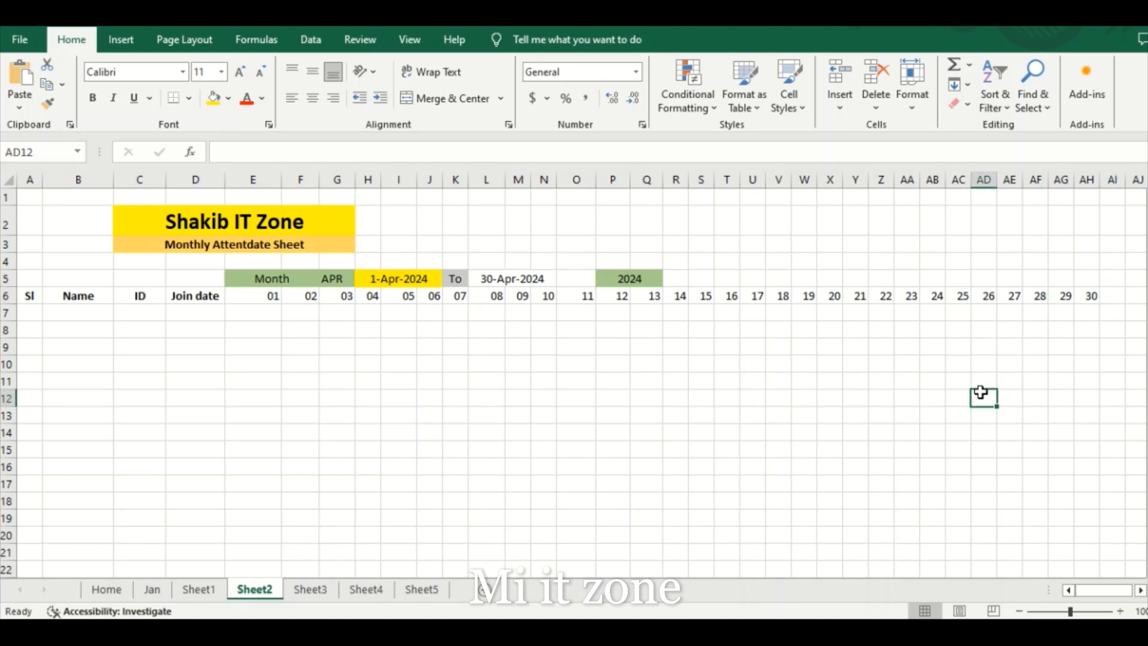
Enter the formula =TEXT(E6,"ddd") in E7 to show the weekday abbreviation of the first date.
left_click(257, 315)
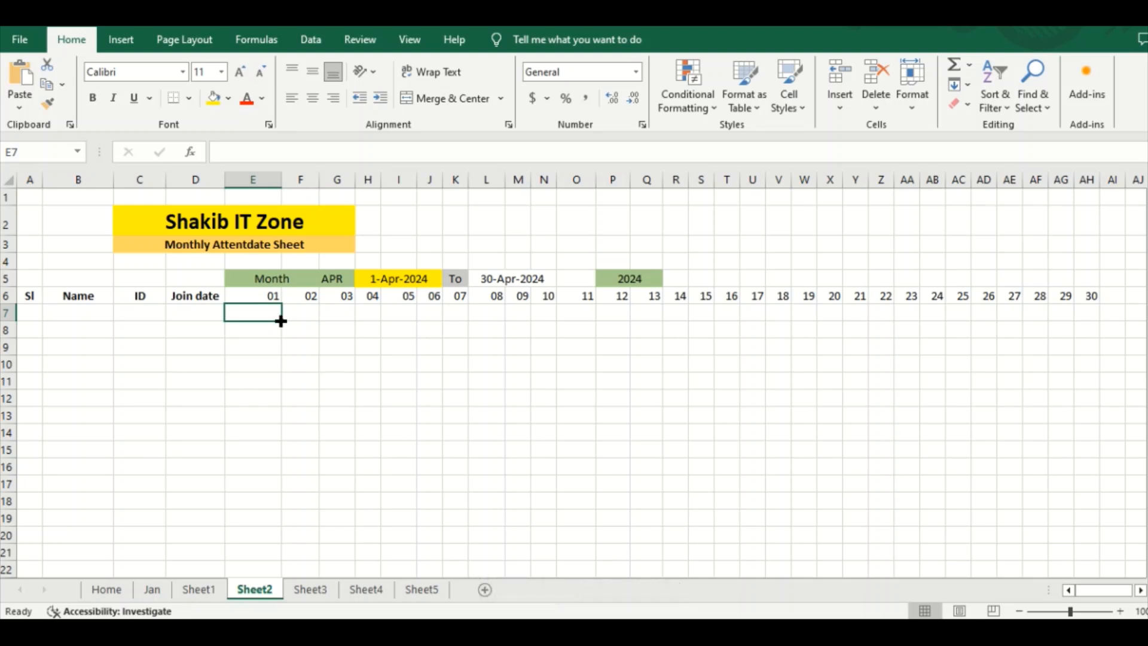
type("=tex")
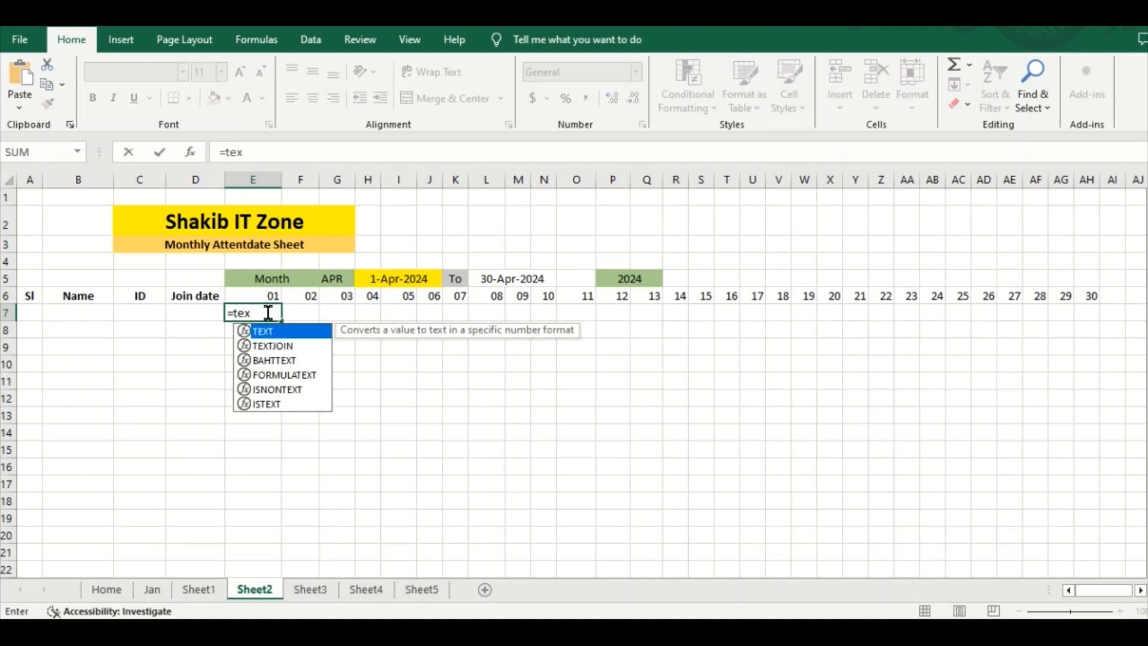
double_click(263, 332)
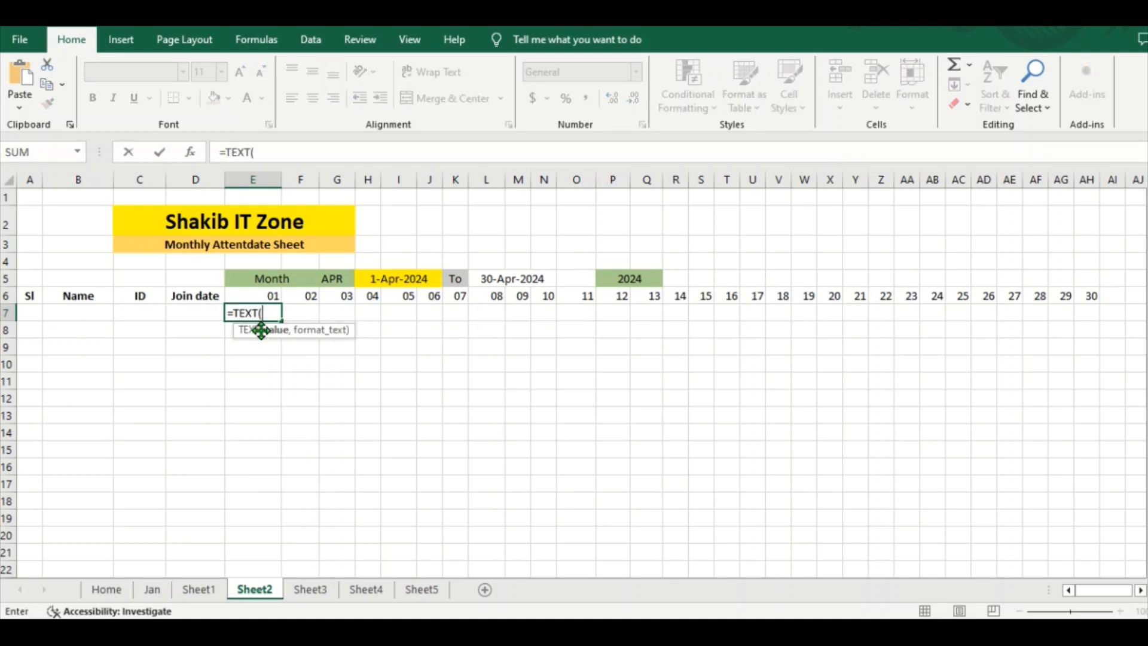
left_click(262, 297)
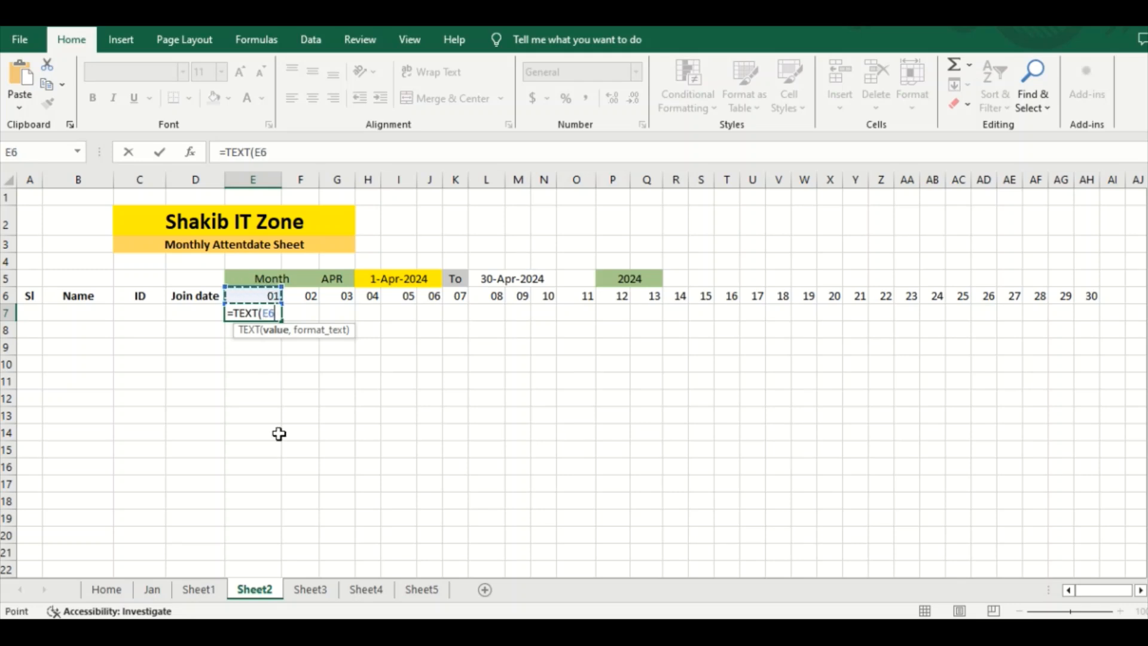
type(",\"ddd")
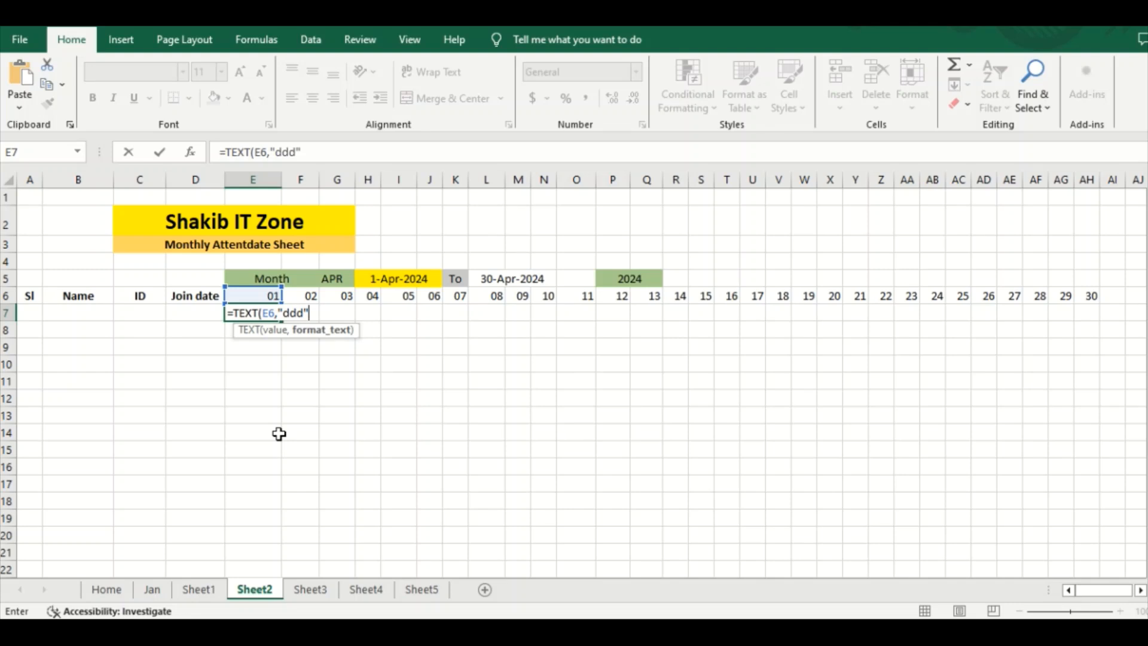
type(")")
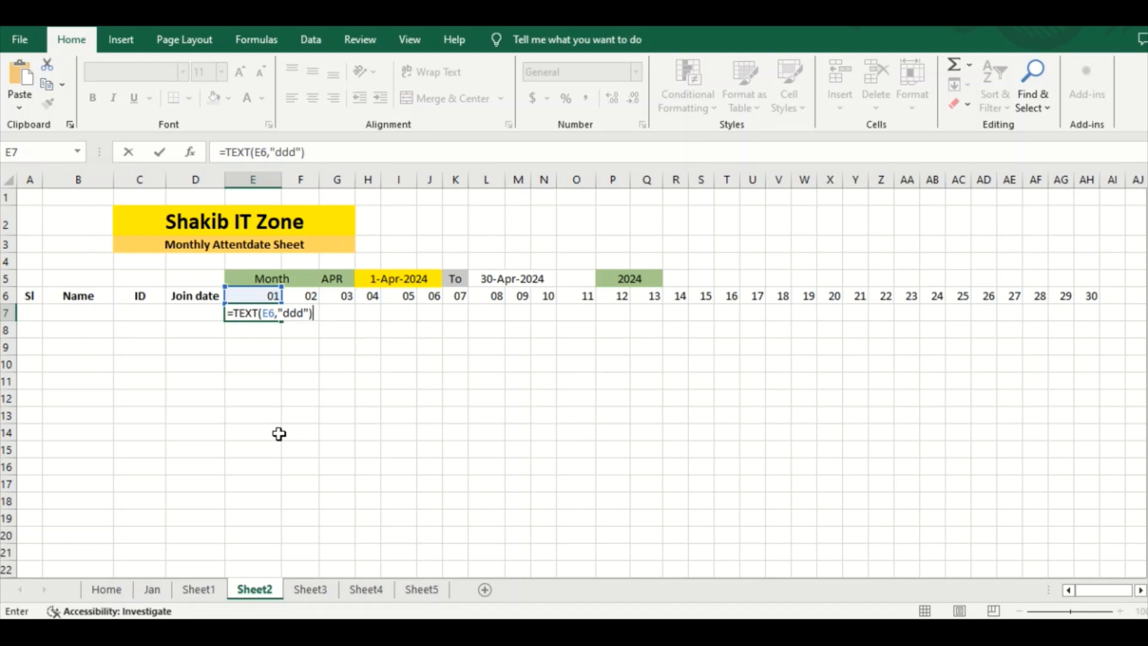
key("Return")
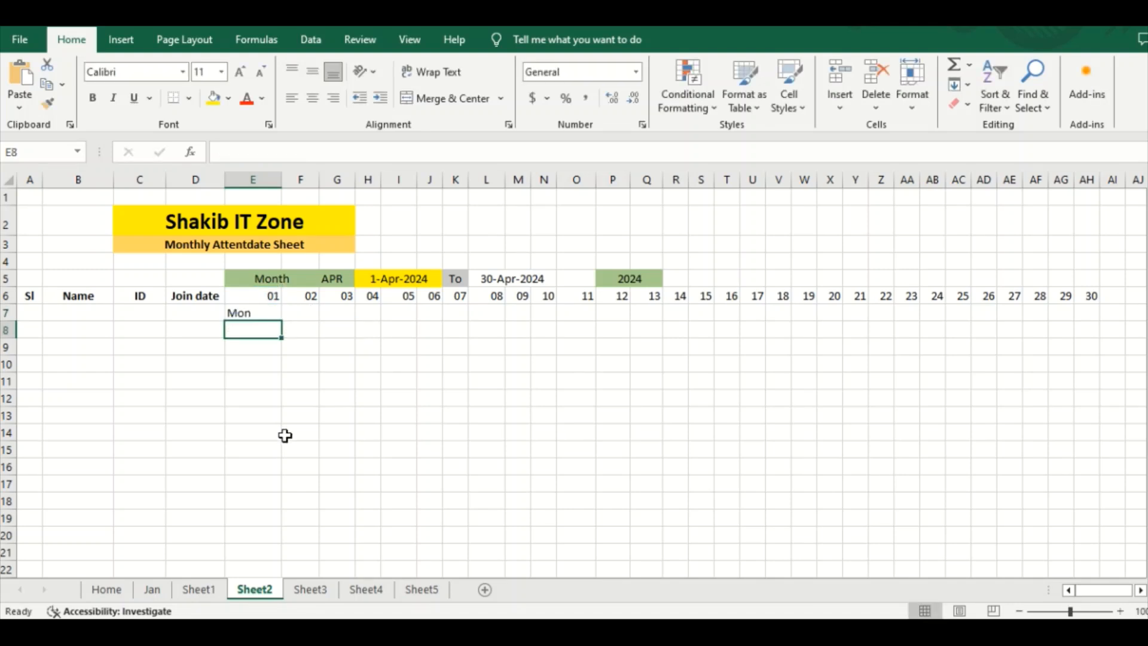
Fill the weekday formula from E7 across row 7 to AH7.
left_click(423, 383)
left_click(259, 314)
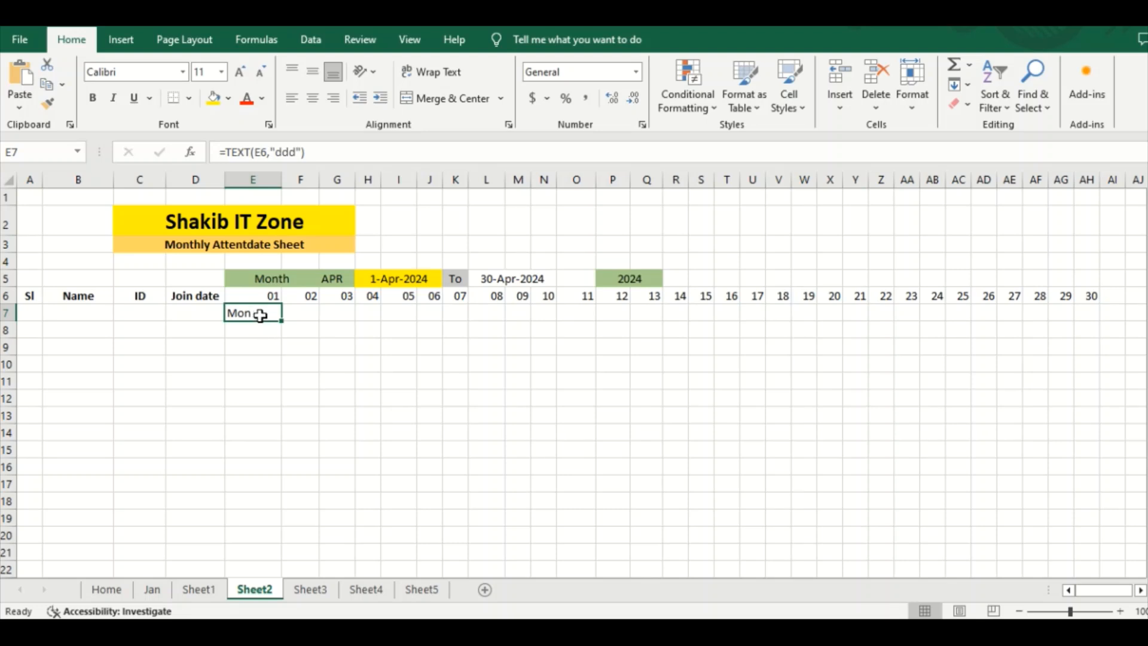
left_click_drag(281, 322, 1110, 359)
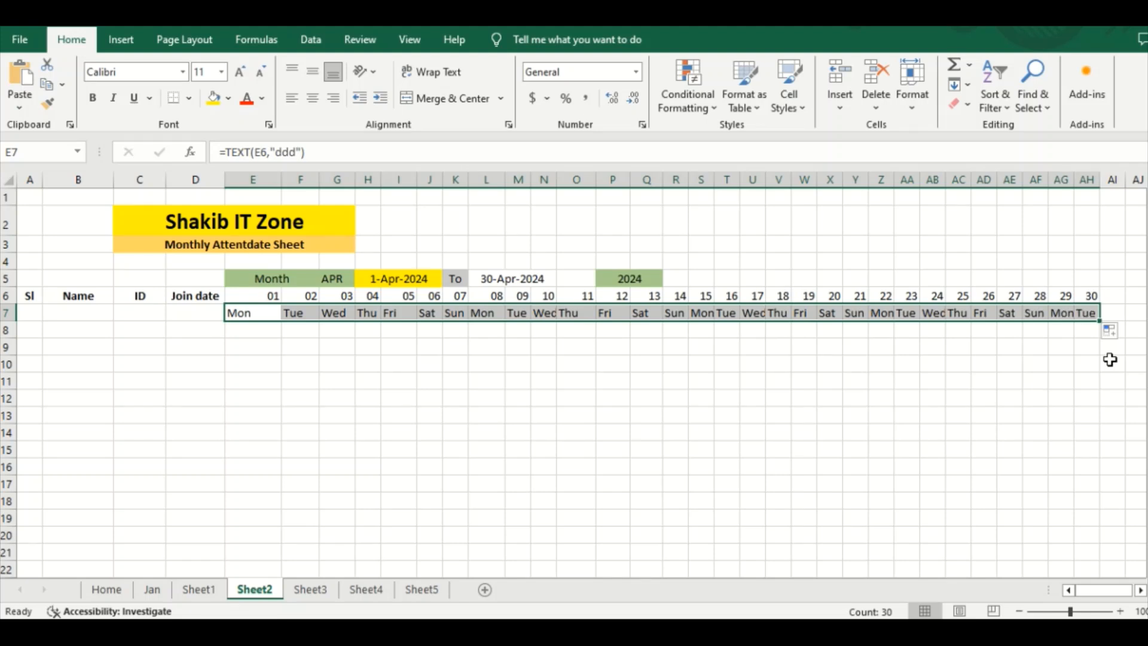
left_click(717, 414)
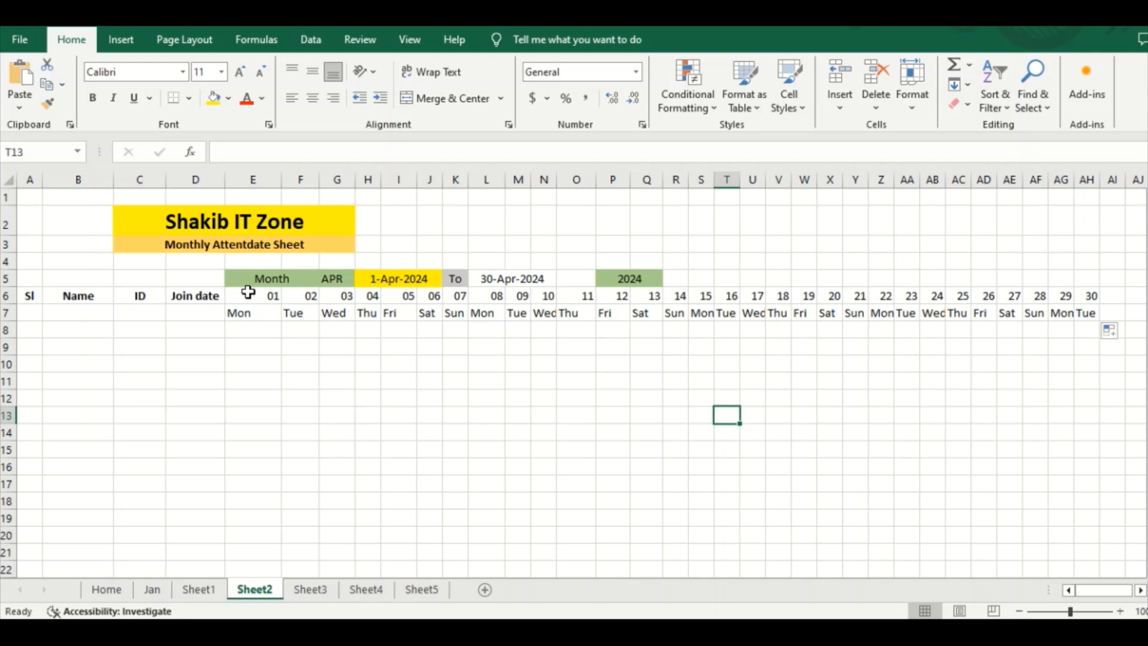
Apply a dark blue theme fill colour to the day-number headings E6:AI6.
left_click_drag(248, 292, 1113, 300)
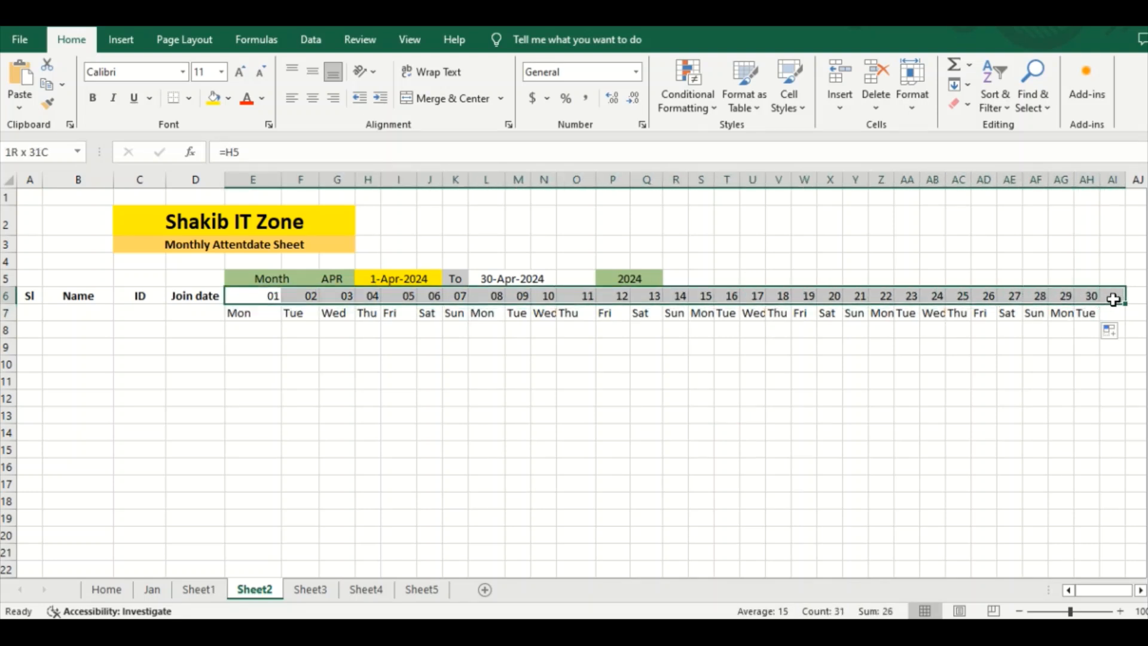
left_click(229, 101)
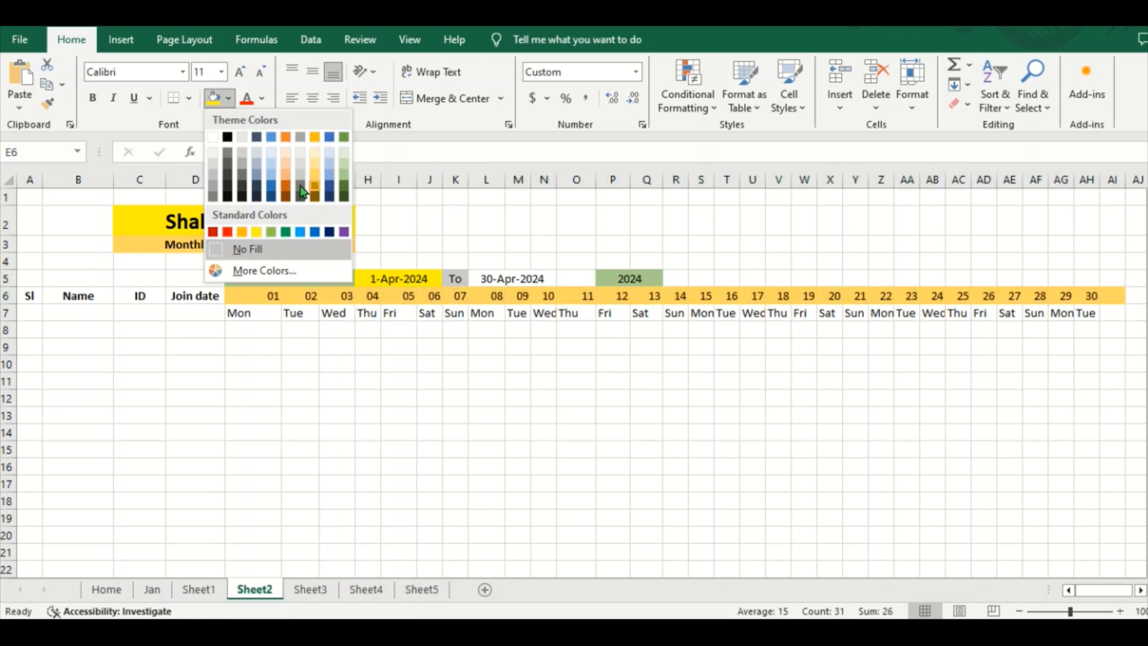
left_click(272, 194)
left_click(367, 465)
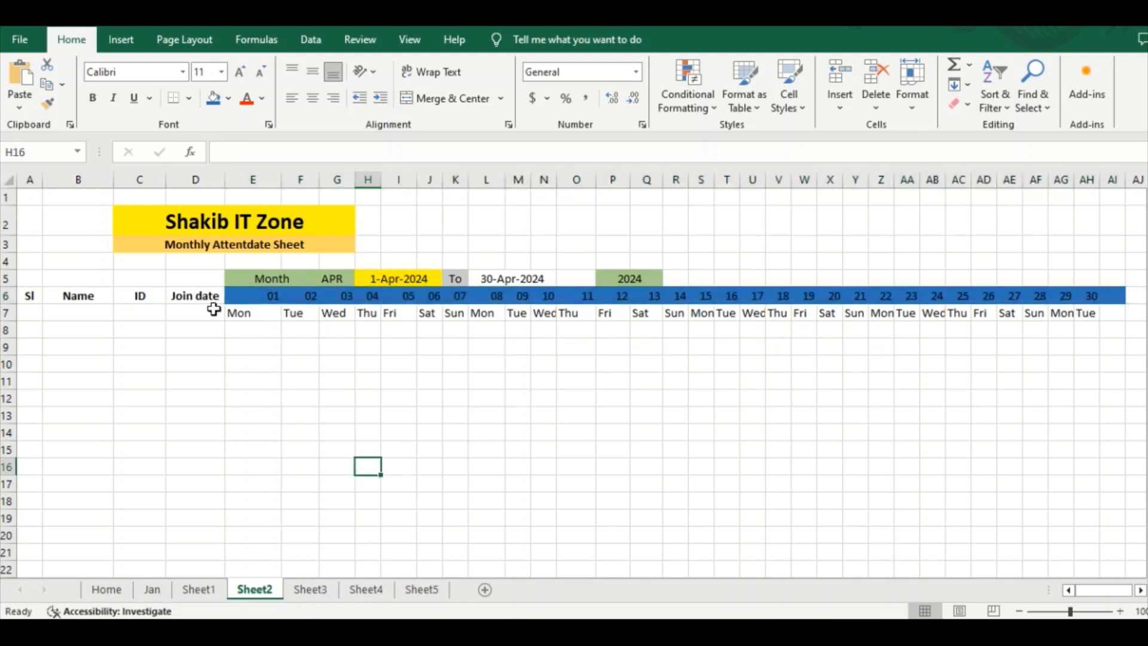
Apply a yellow fill colour to the weekday row E7:AI7.
left_click_drag(246, 310, 1112, 305)
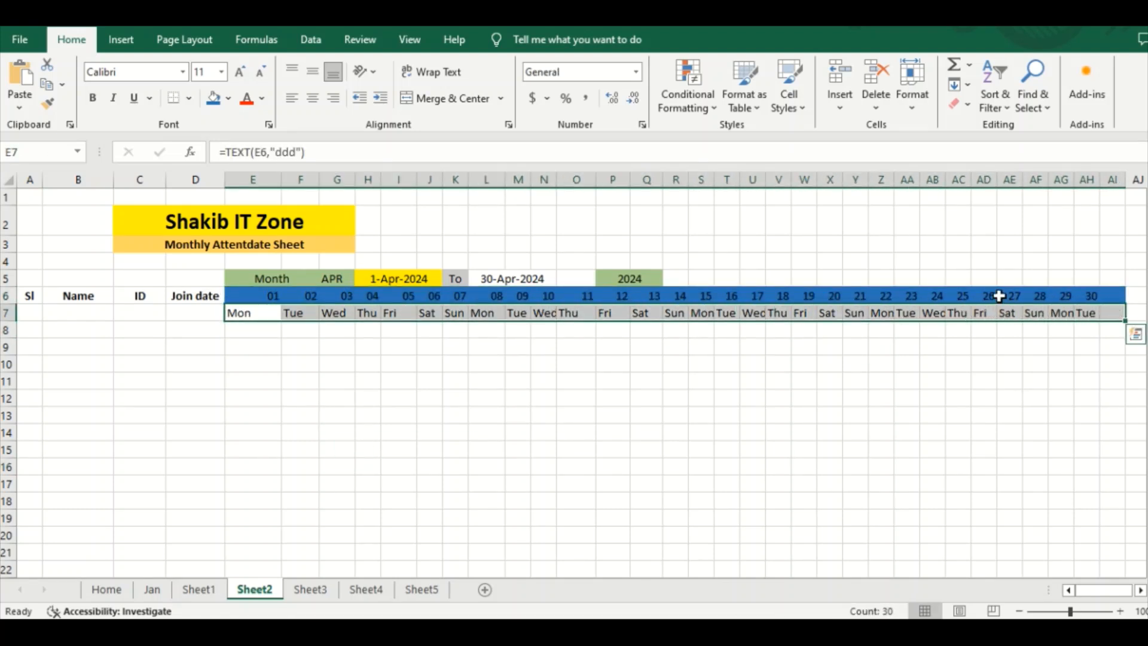
left_click(230, 99)
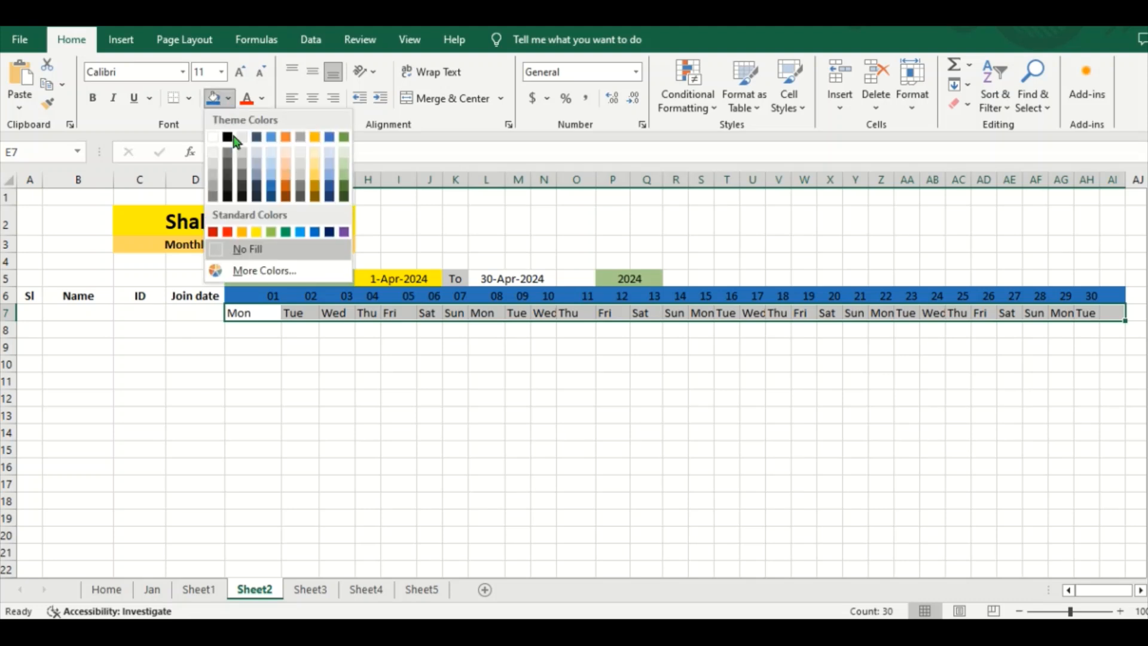
left_click(257, 233)
left_click(346, 445)
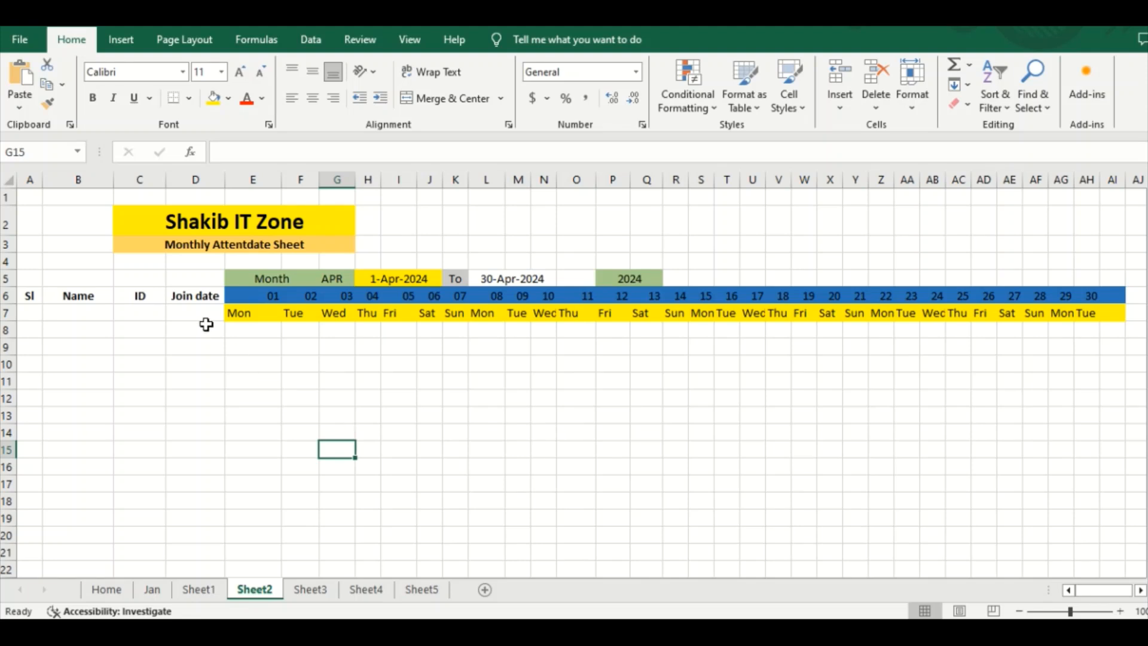
Select the block E5:Q7 covering the month row and the day headings below it.
left_click(228, 276)
left_click_drag(227, 276, 645, 308)
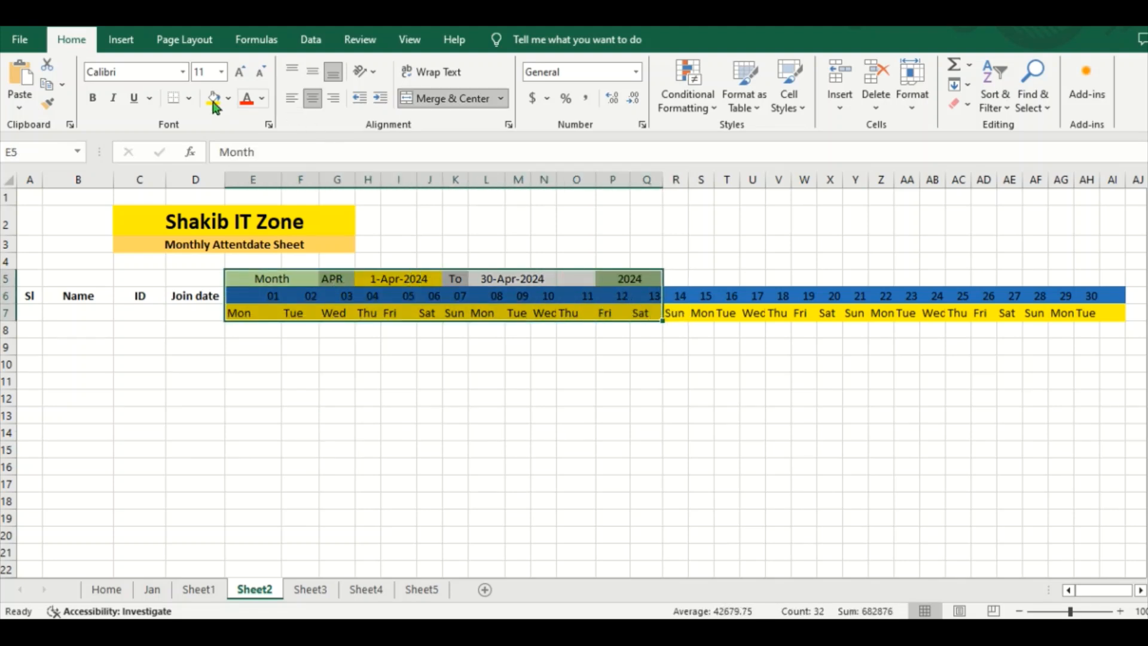
Apply all borders to the month, date and weekday header cells from E5 to AI7.
left_click(189, 98)
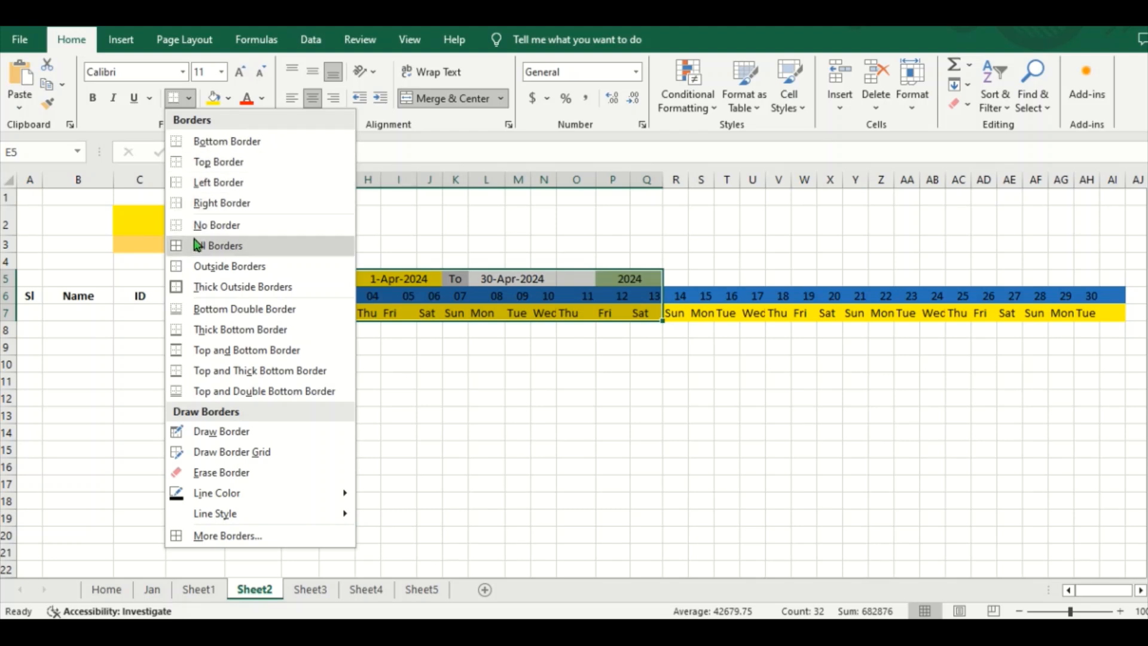
left_click(198, 247)
left_click(565, 380)
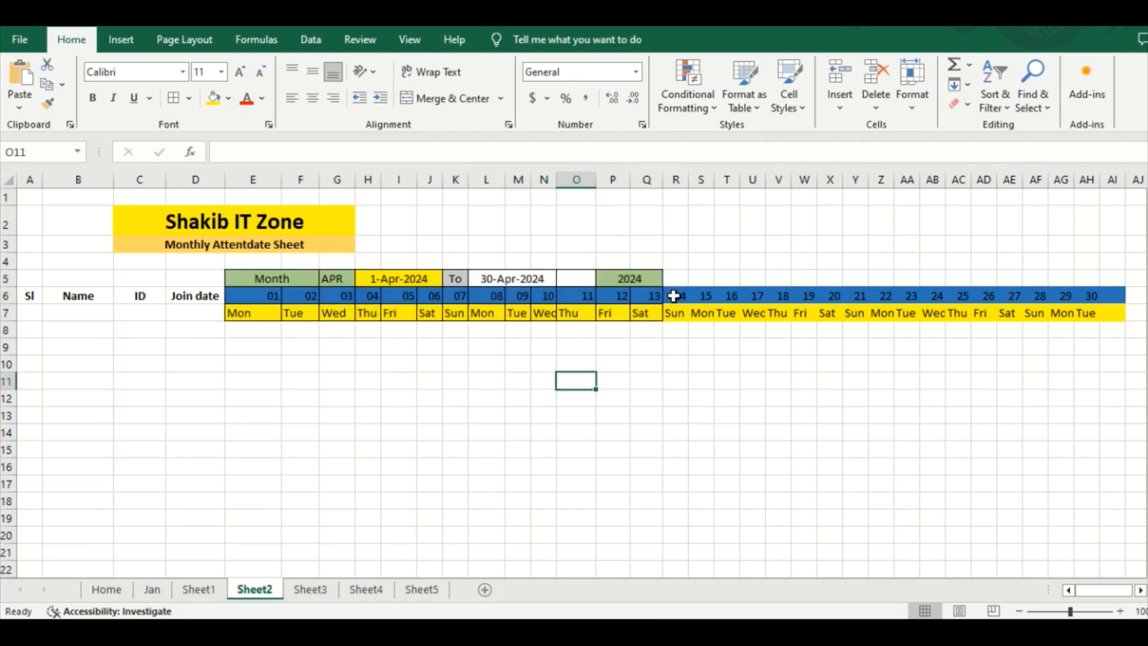
left_click_drag(669, 289, 1118, 317)
left_click(173, 98)
left_click(326, 385)
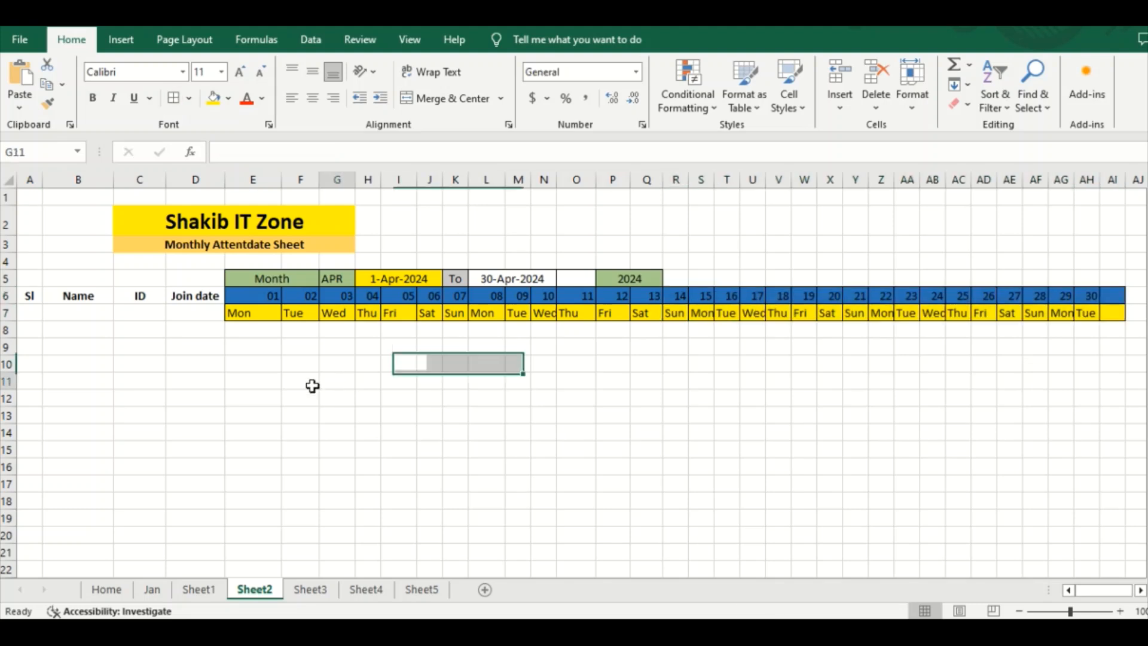
left_click(36, 294)
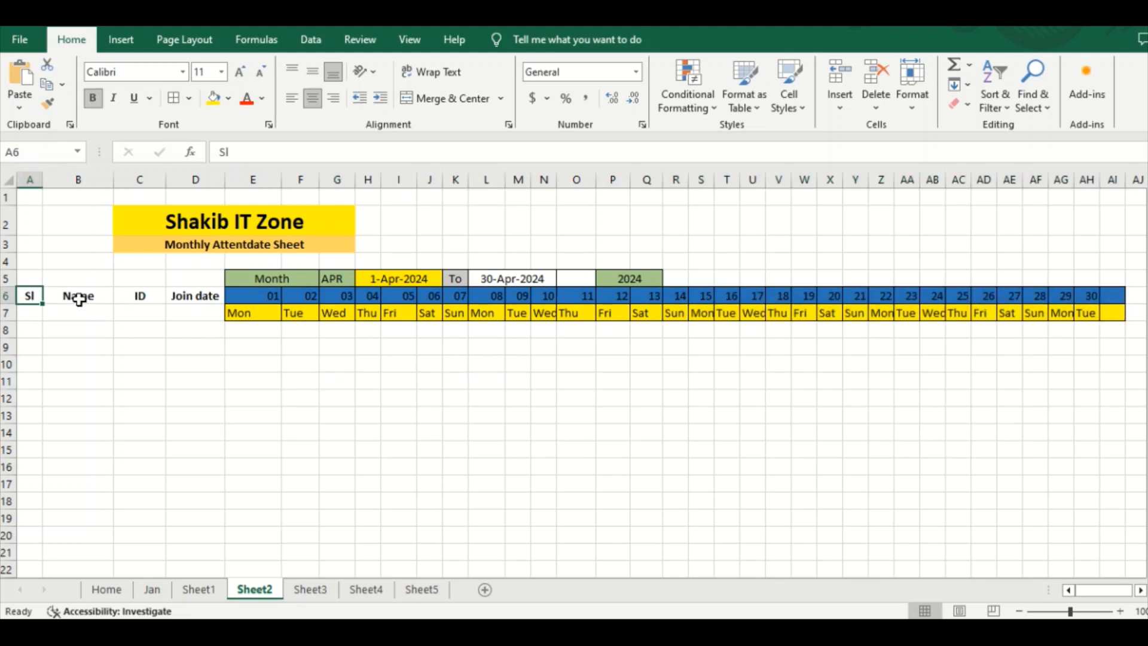
left_click(274, 385)
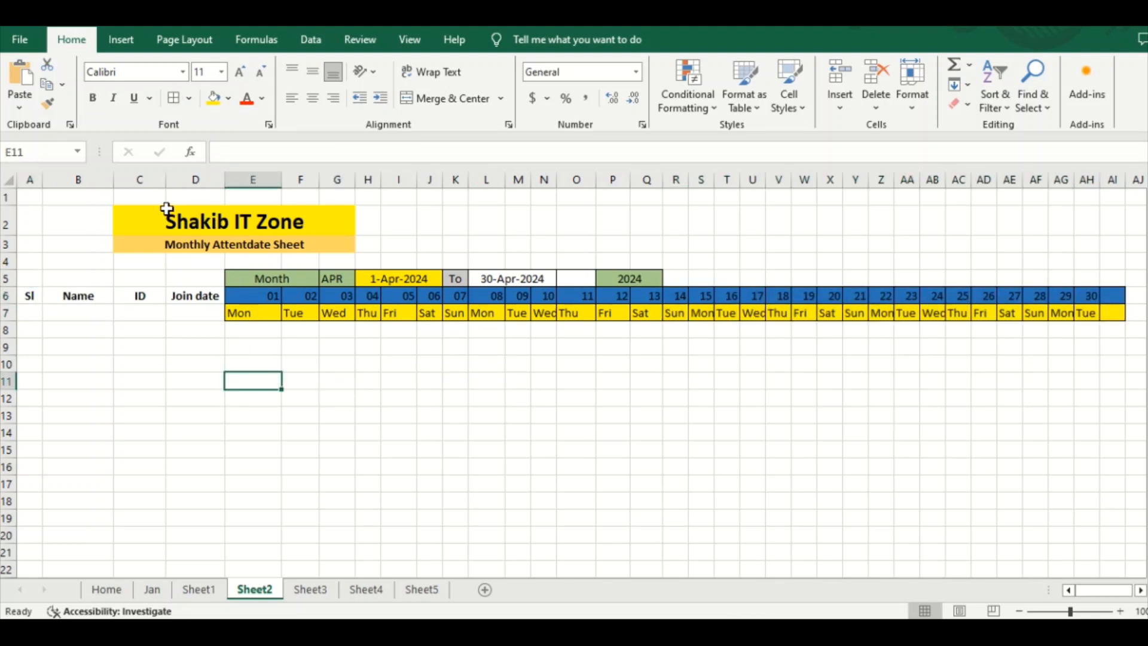
Apply all borders to the title and subtitle block in C2:G3.
left_click_drag(167, 213, 267, 239)
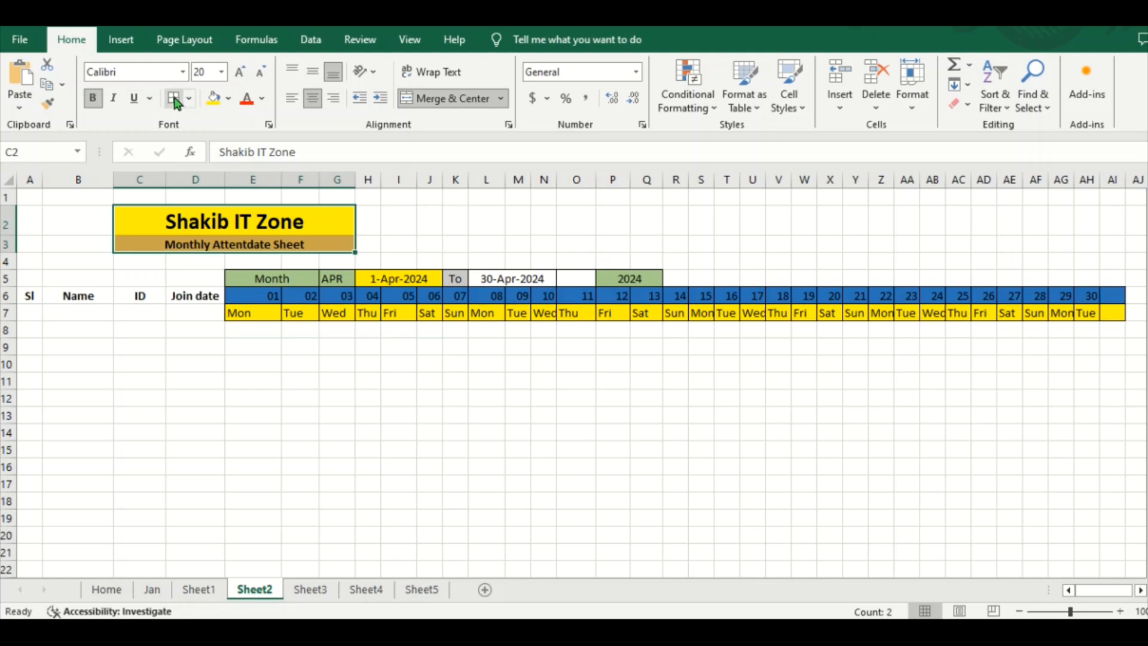
left_click(171, 99)
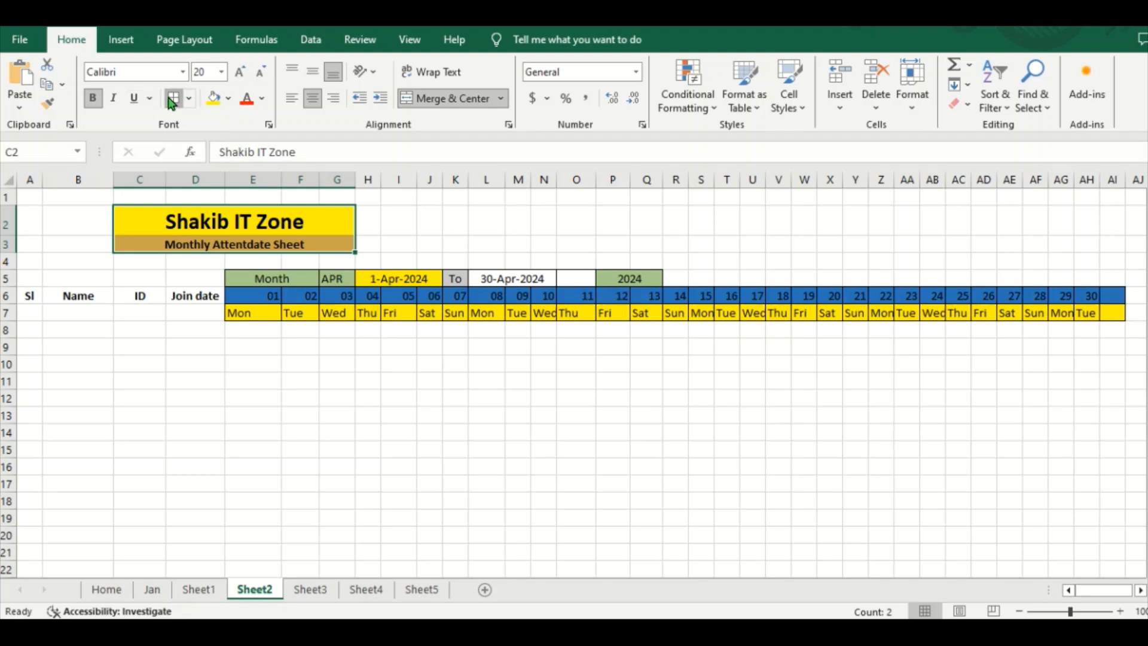
left_click(266, 448)
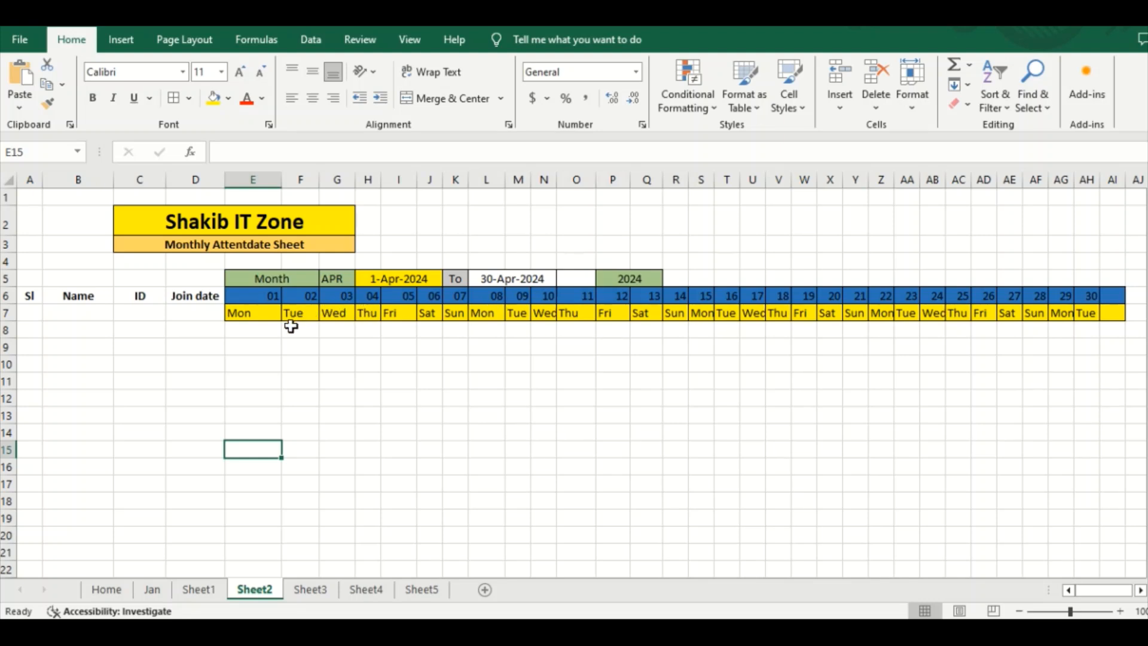
left_click(252, 333)
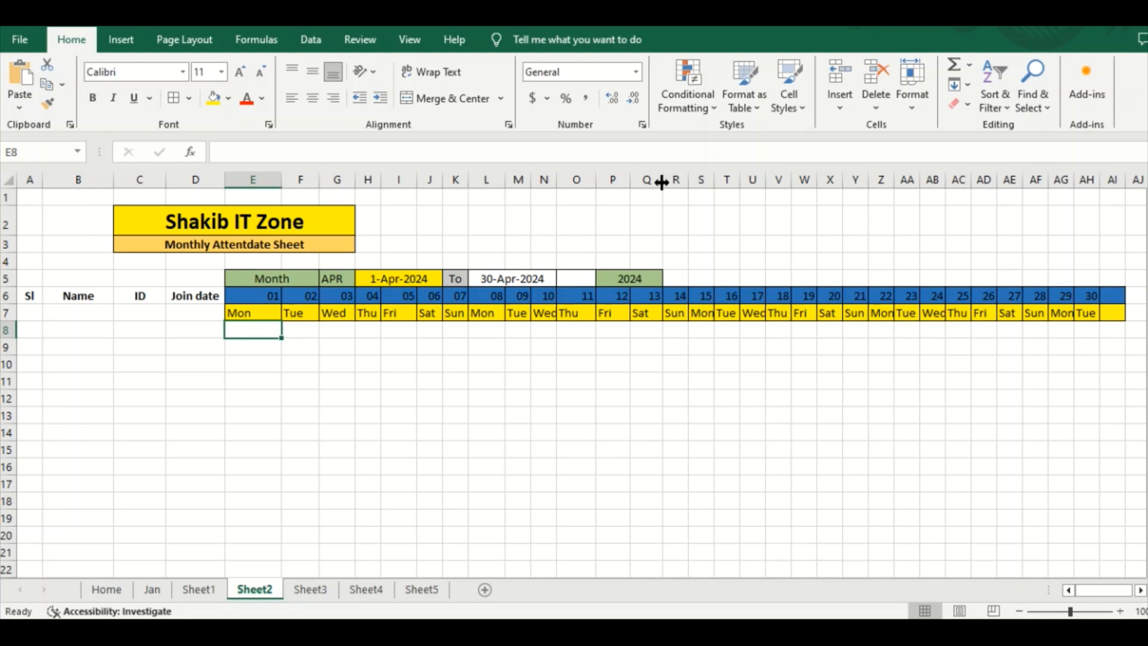
left_click(713, 106)
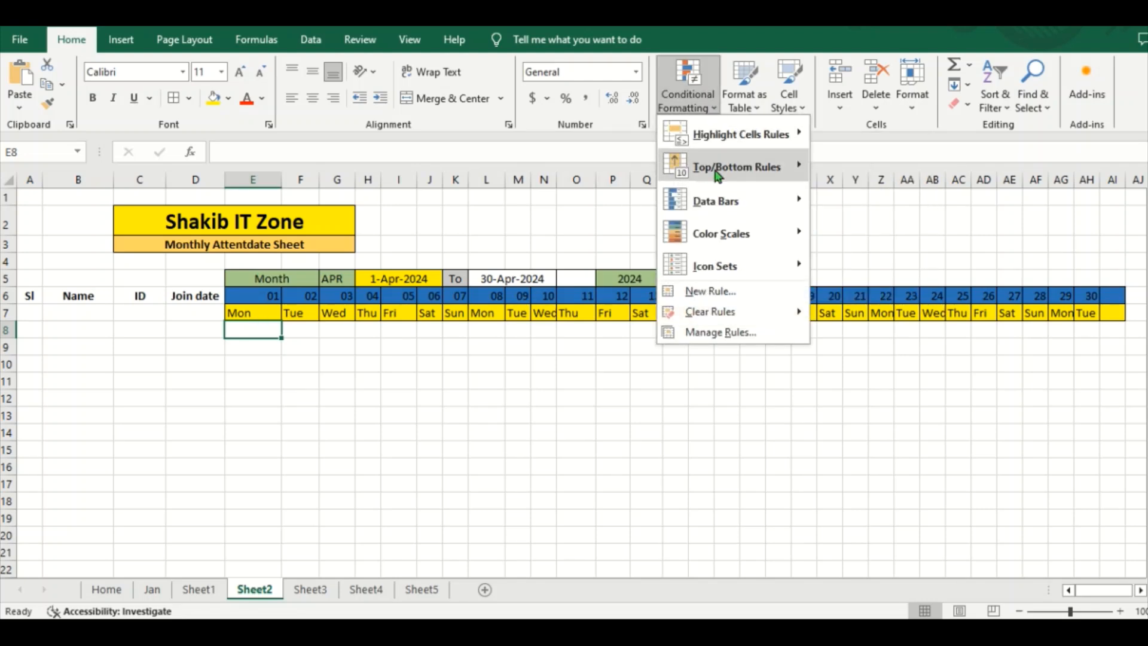
left_click(737, 293)
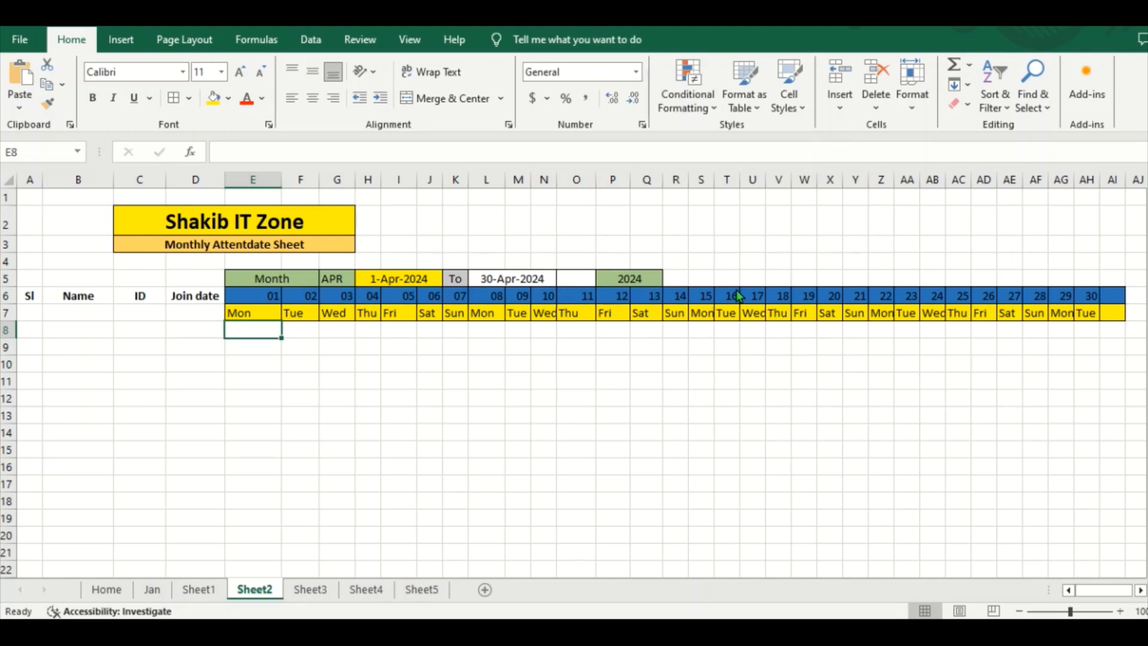
left_click(556, 230)
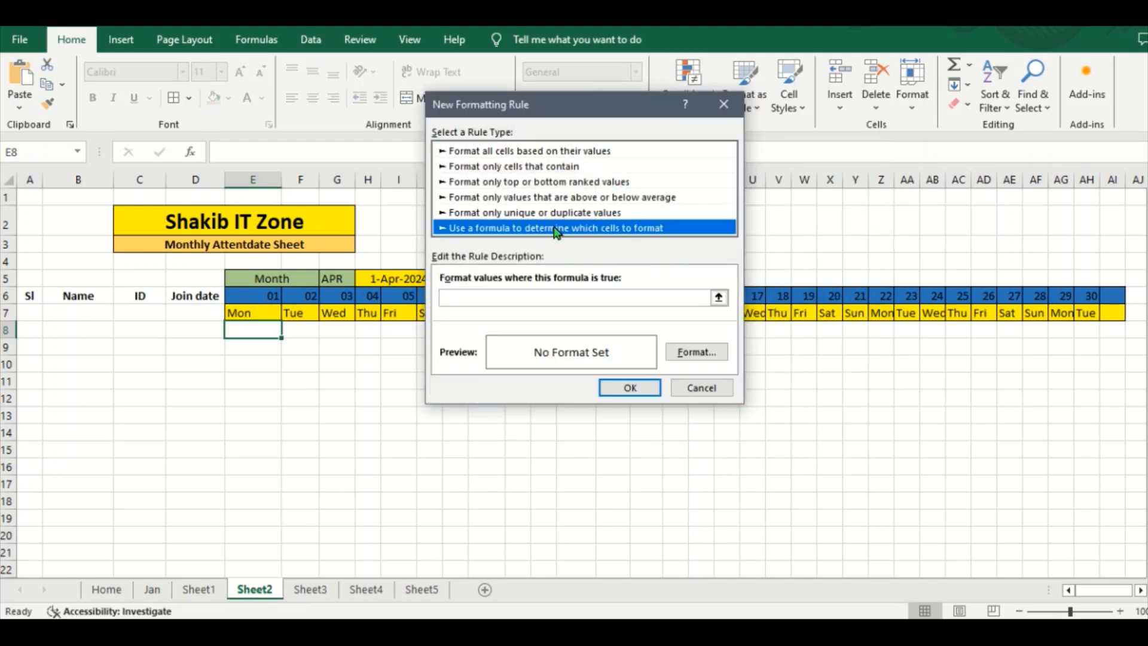
left_click(513, 296)
key("Escape")
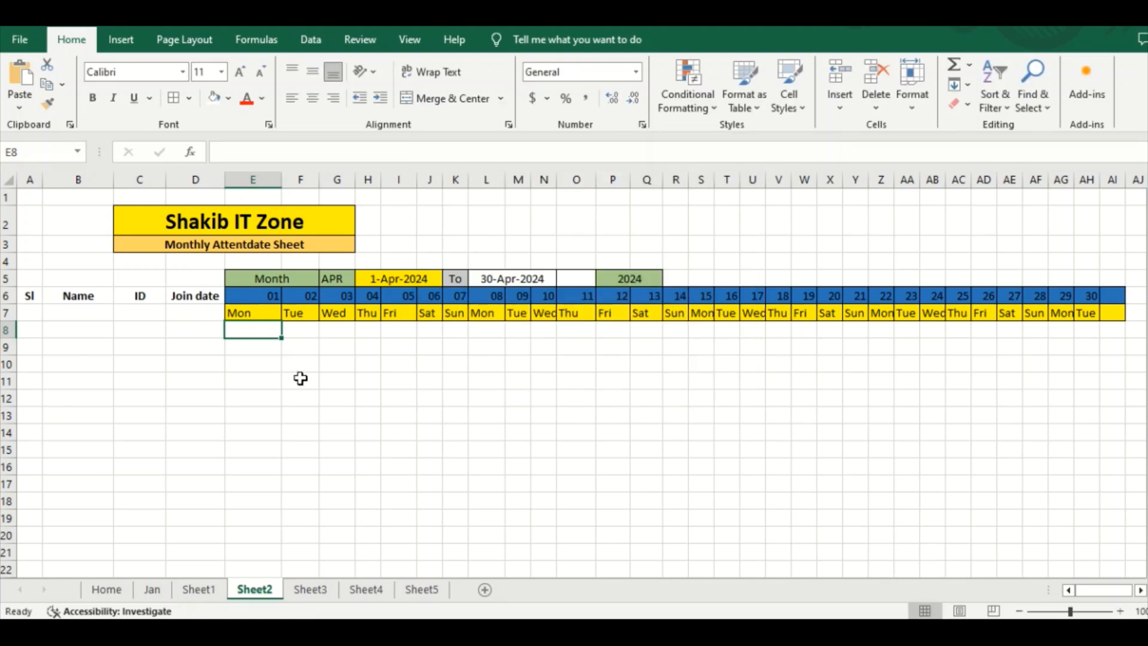
left_click(300, 378)
Create a formula-based conditional formatting rule for E8 testing whether weekday cell E7 equals "Fri", with a relative column and absolute row reference.
left_click(257, 333)
left_click(709, 114)
left_click(718, 293)
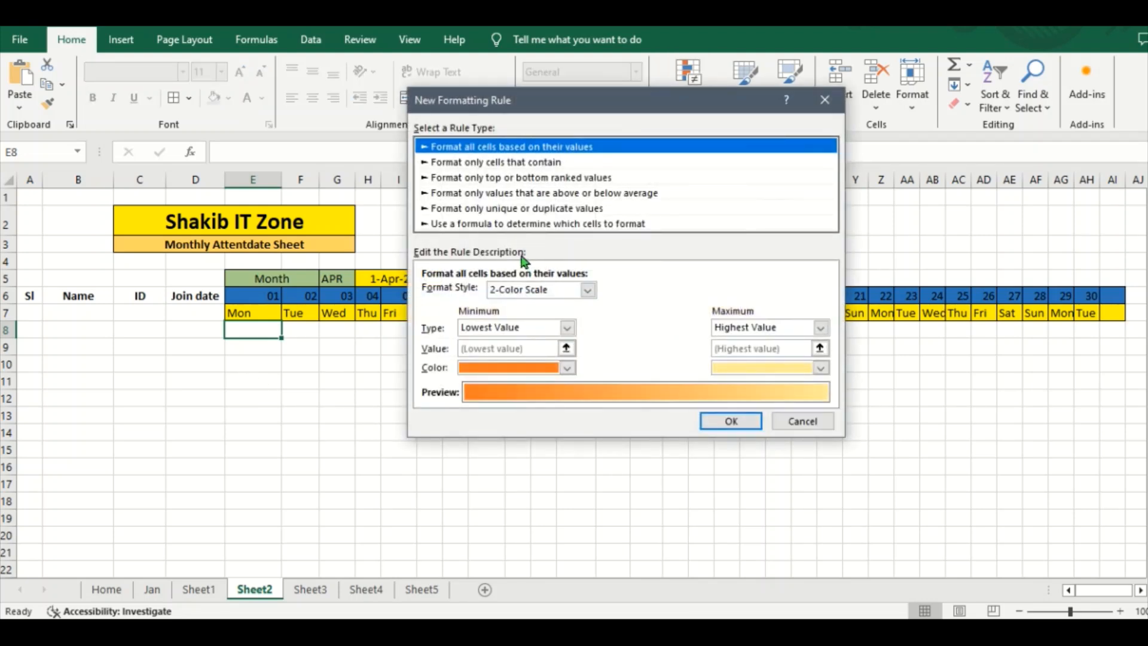
left_click(503, 224)
left_click(500, 295)
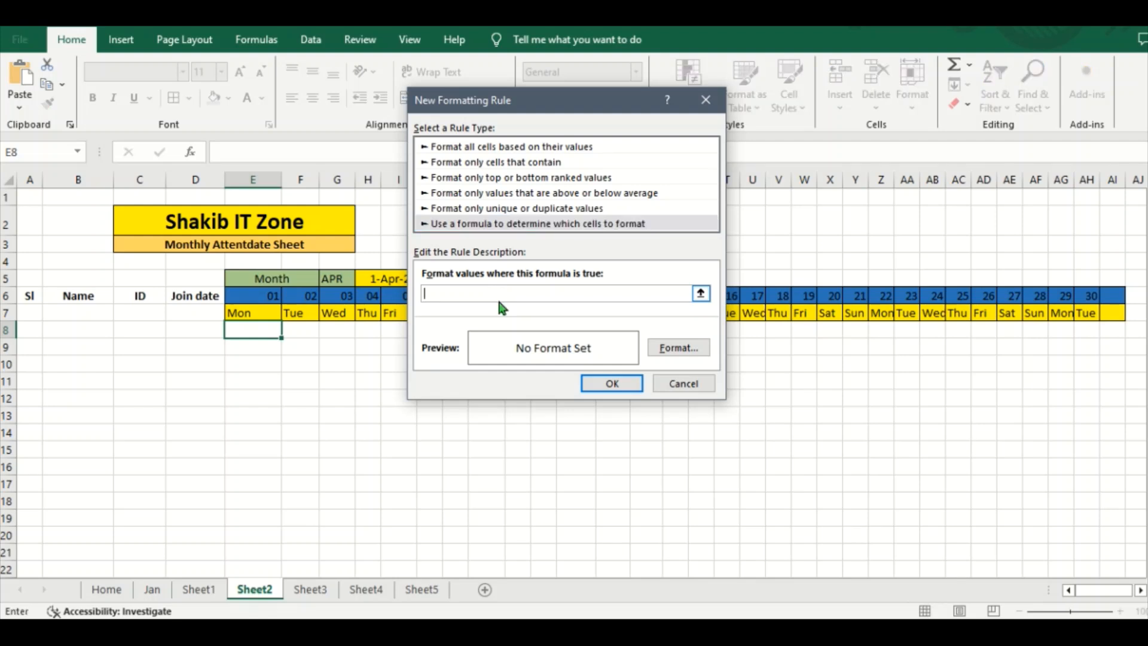
left_click_drag(557, 105, 667, 165)
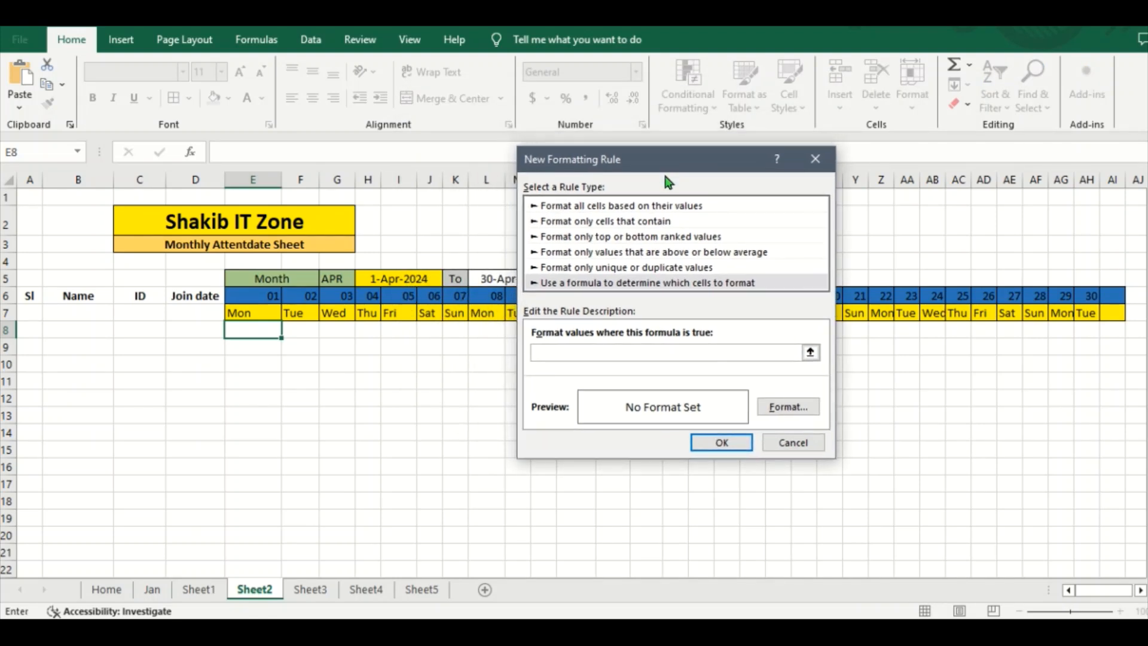
type("=")
left_click(253, 312)
type("=\"Fri")
left_click(542, 353)
key("BackSpace")
Give the Friday rule a bright red background fill and apply the rule to E8.
left_click(786, 408)
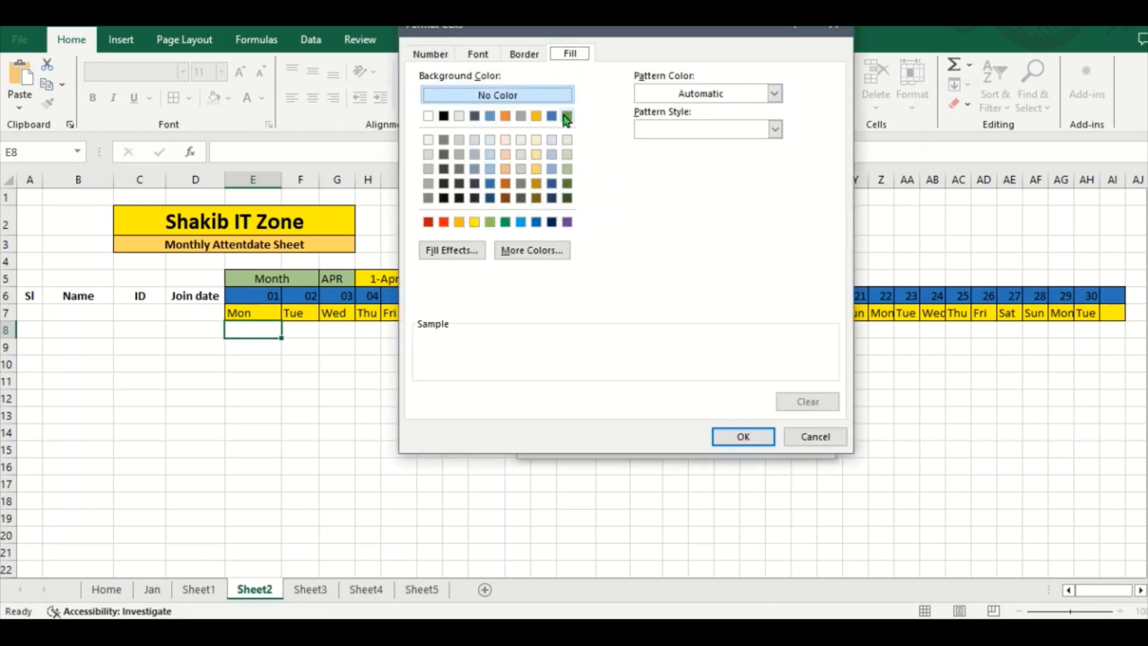
left_click(521, 56)
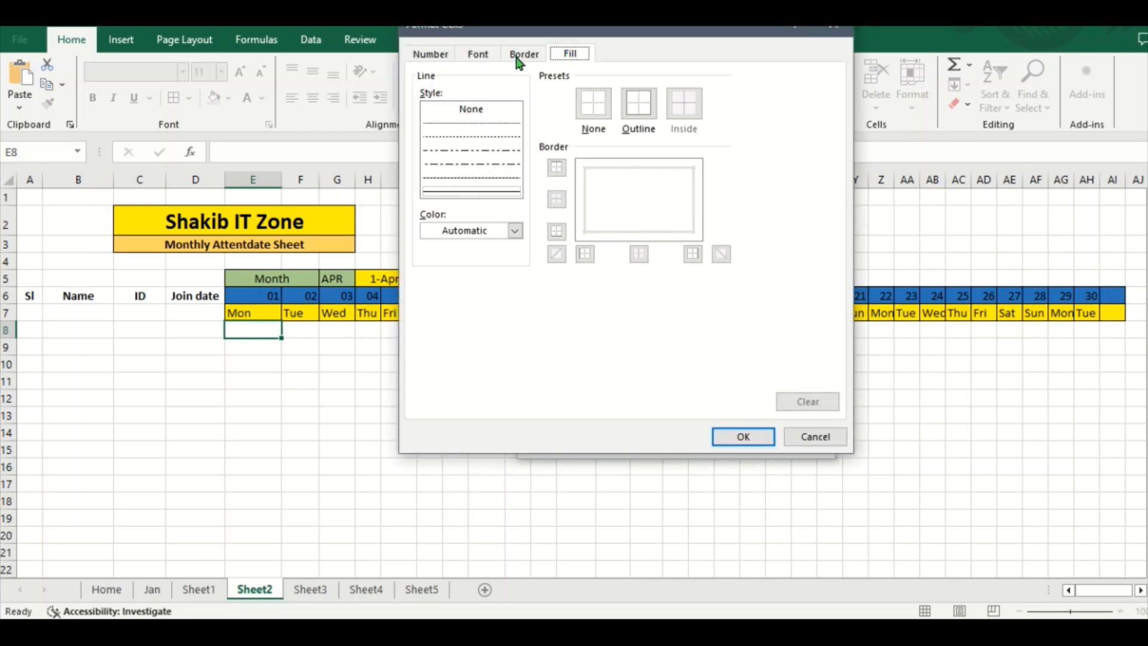
left_click(484, 57)
left_click(434, 57)
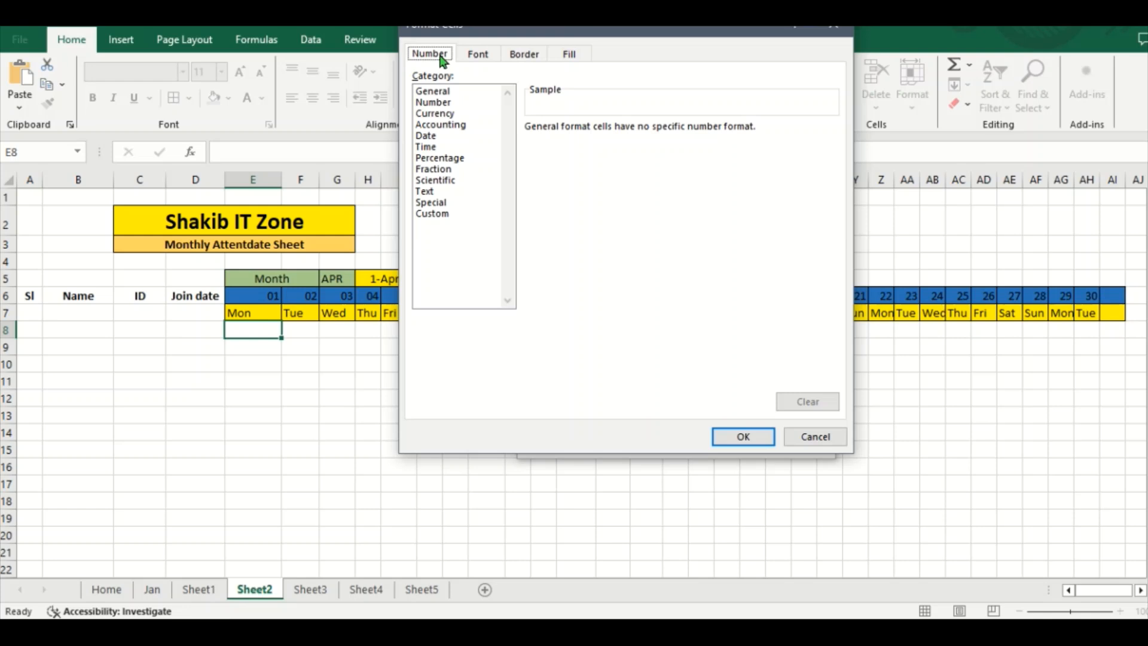
left_click(488, 56)
left_click(520, 59)
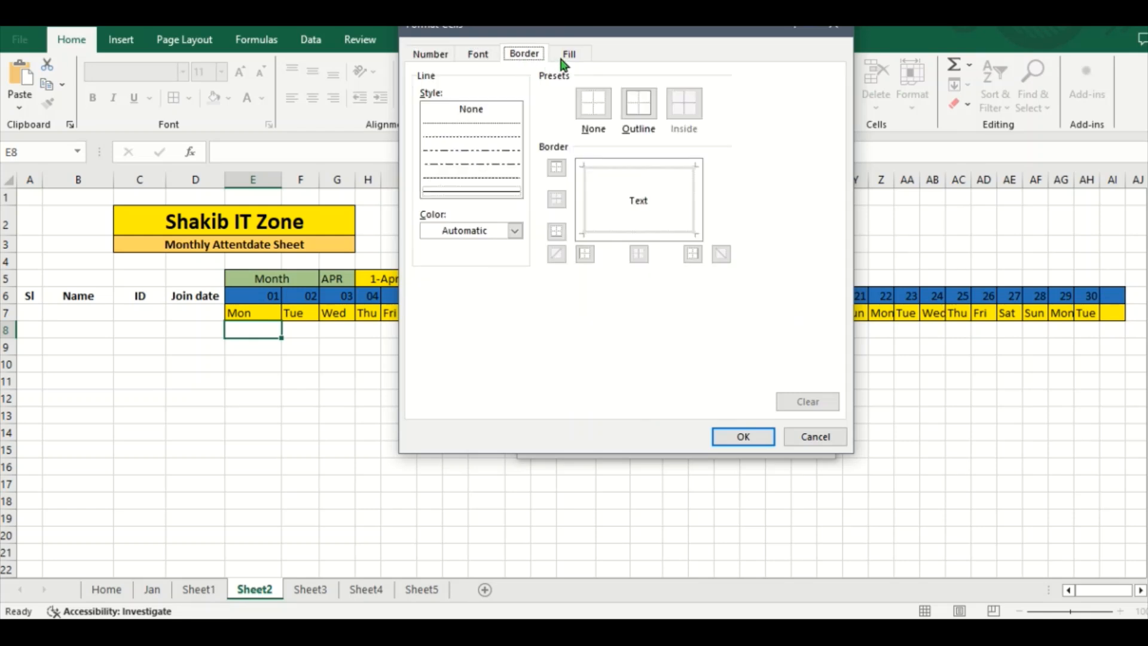
left_click(568, 57)
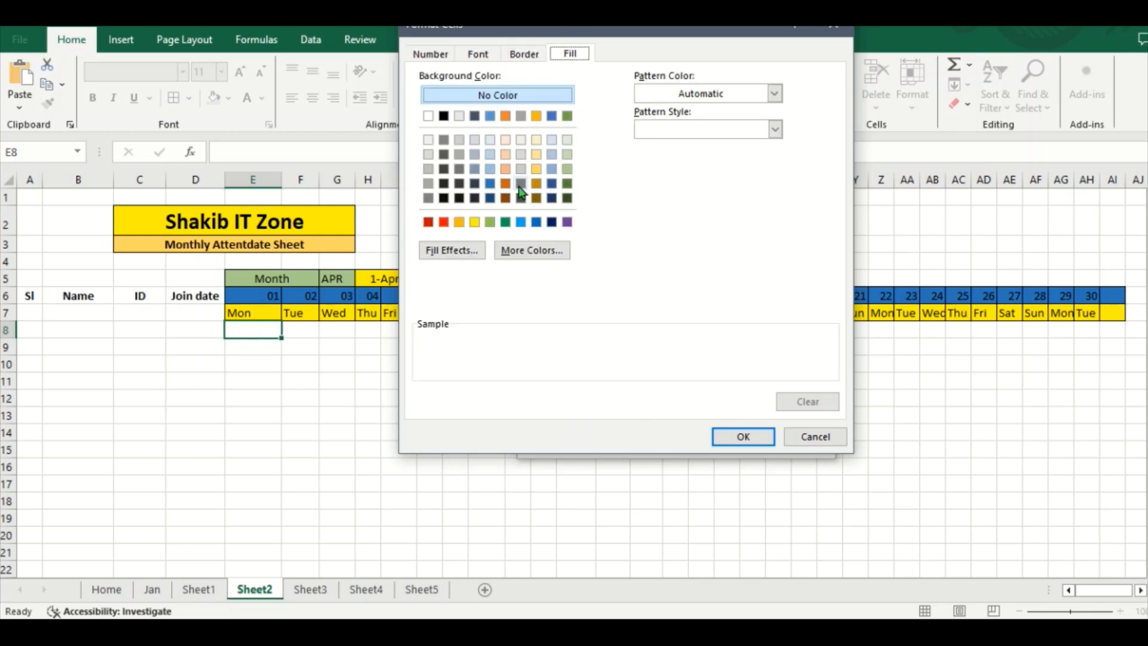
left_click(443, 222)
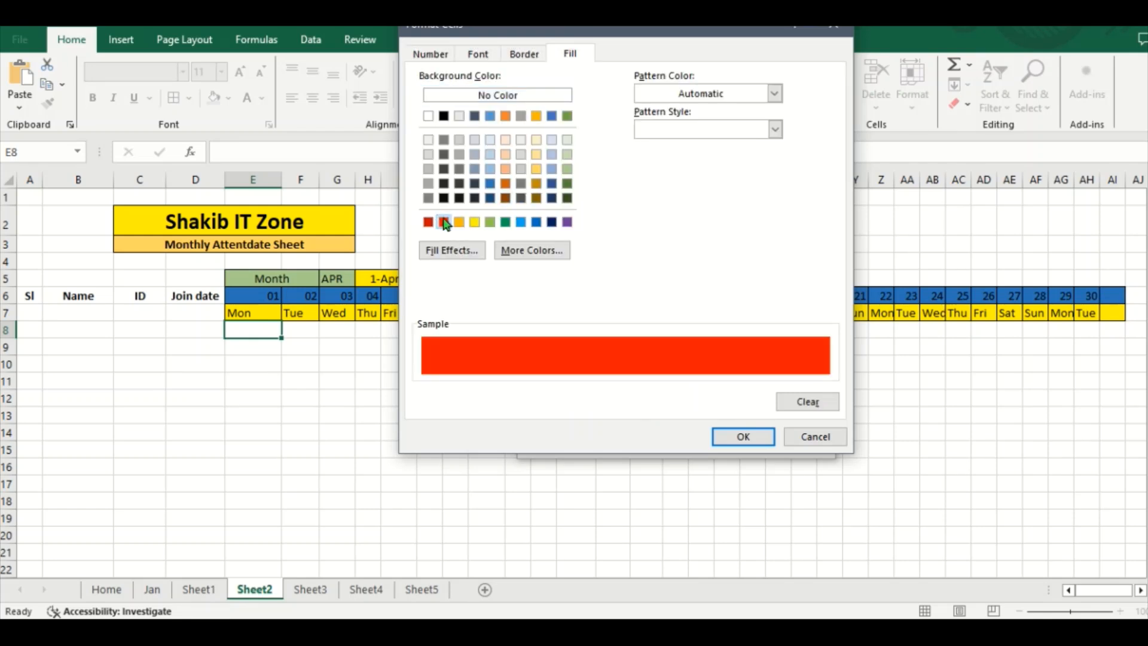
left_click(743, 437)
left_click(723, 443)
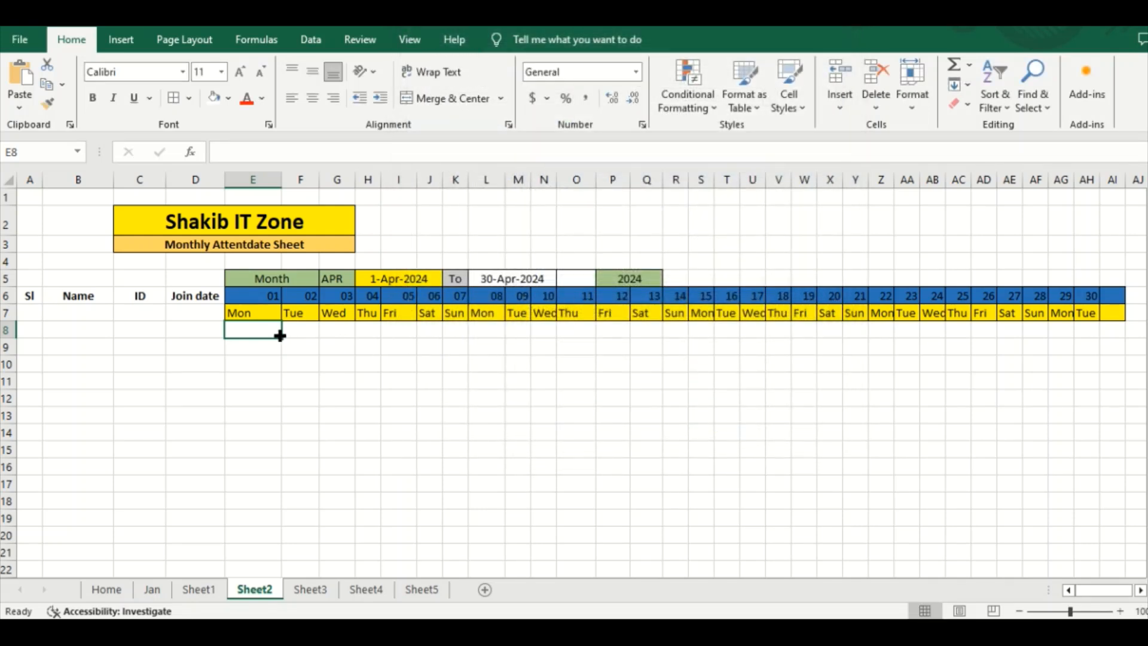
Fill the conditionally formatted cell E8 across to AI8, and extend the row down to row 20.
left_click_drag(280, 335, 1125, 349)
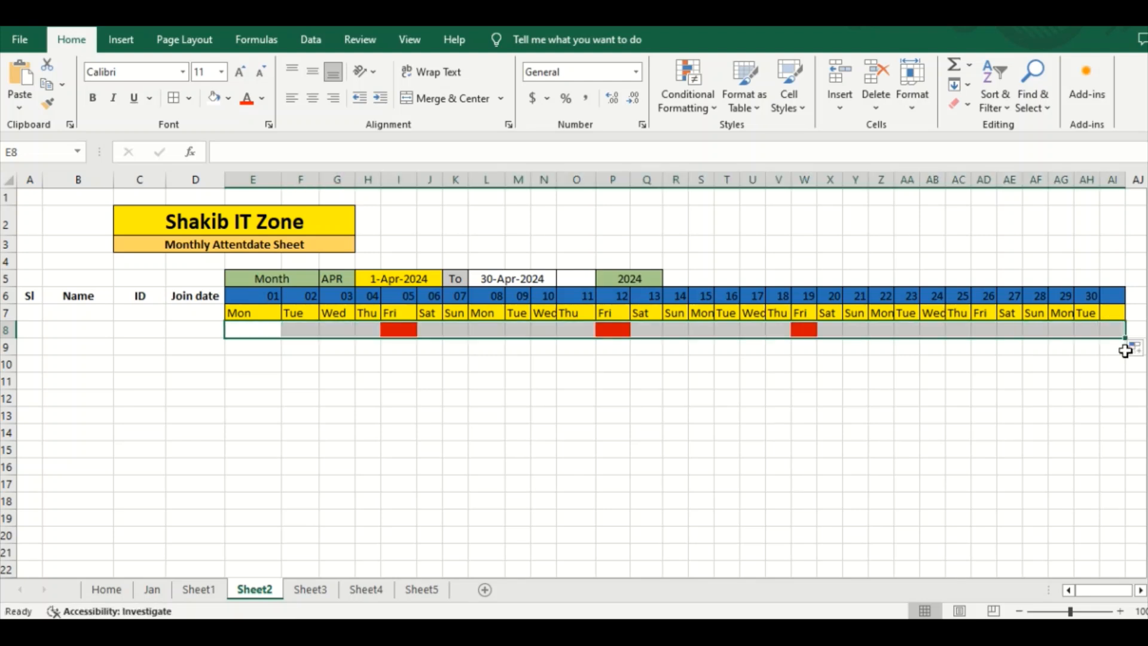
left_click(881, 426)
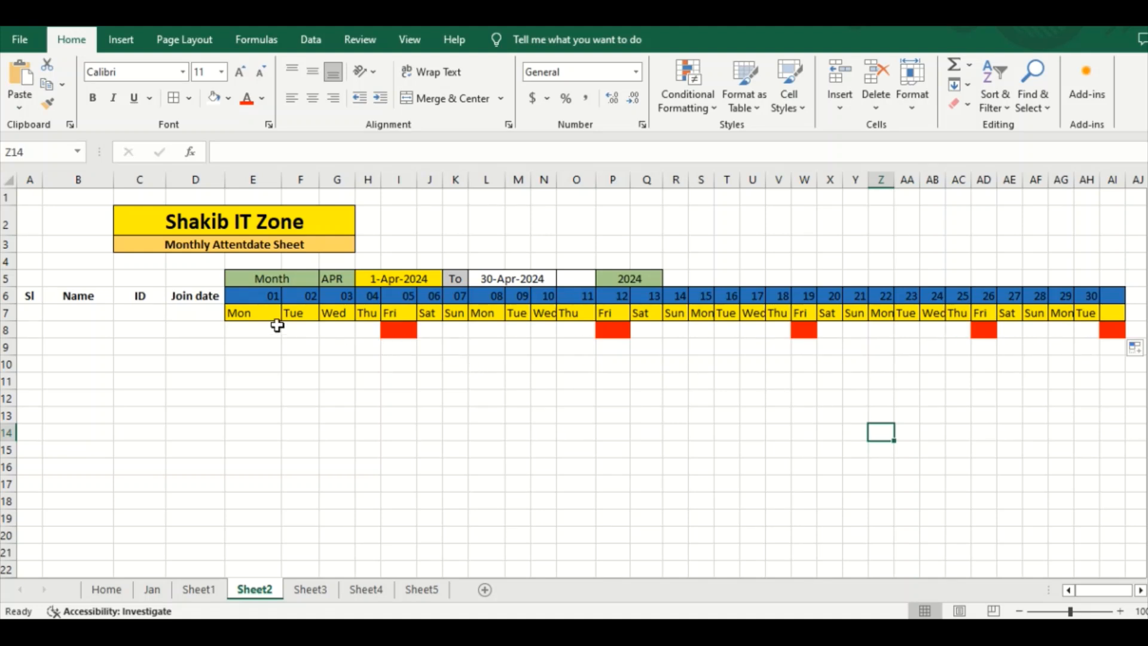
left_click_drag(251, 327, 1132, 337)
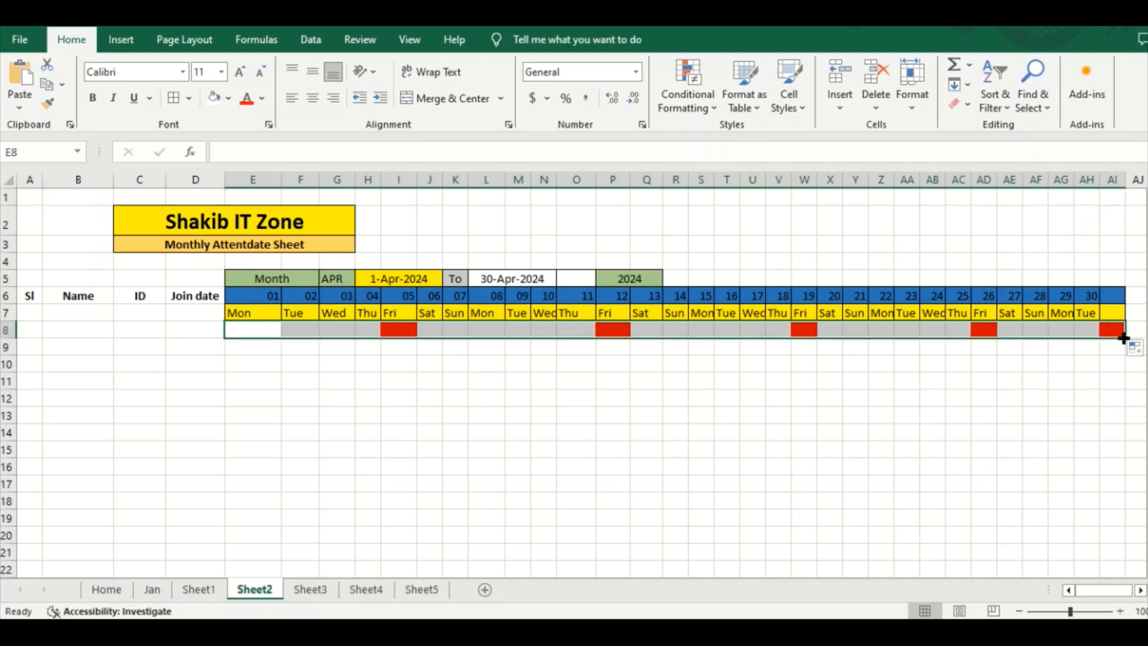
left_click_drag(1128, 338, 1100, 541)
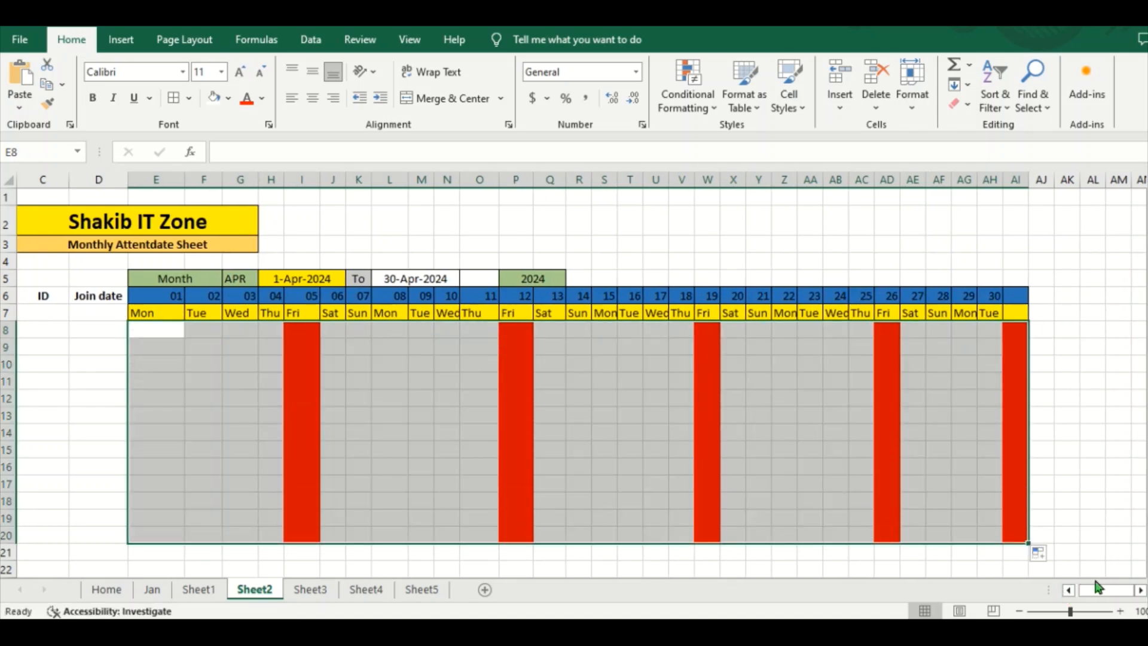
left_click_drag(1098, 589, 1085, 598)
left_click(292, 382)
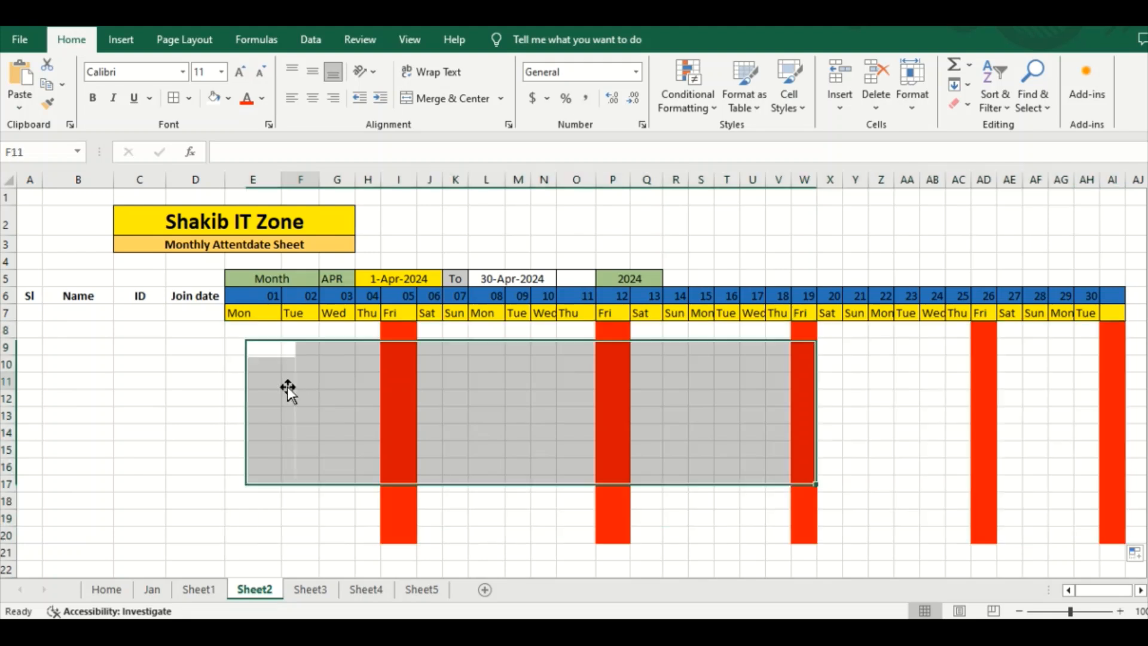
left_click(210, 375)
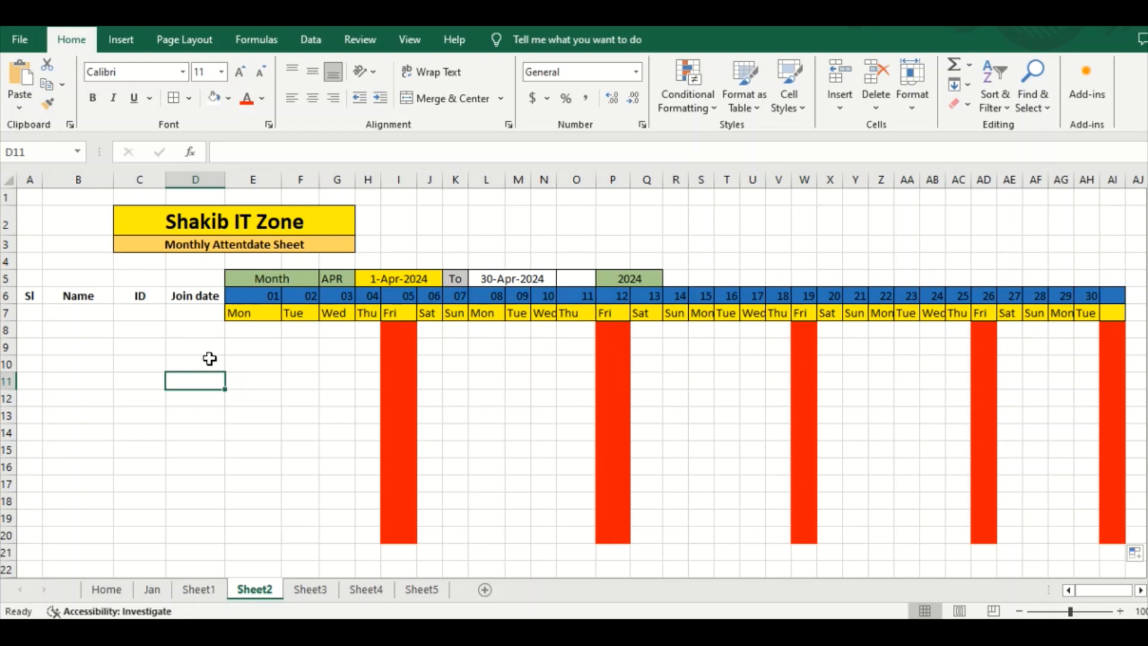
left_click(240, 328)
left_click(298, 413)
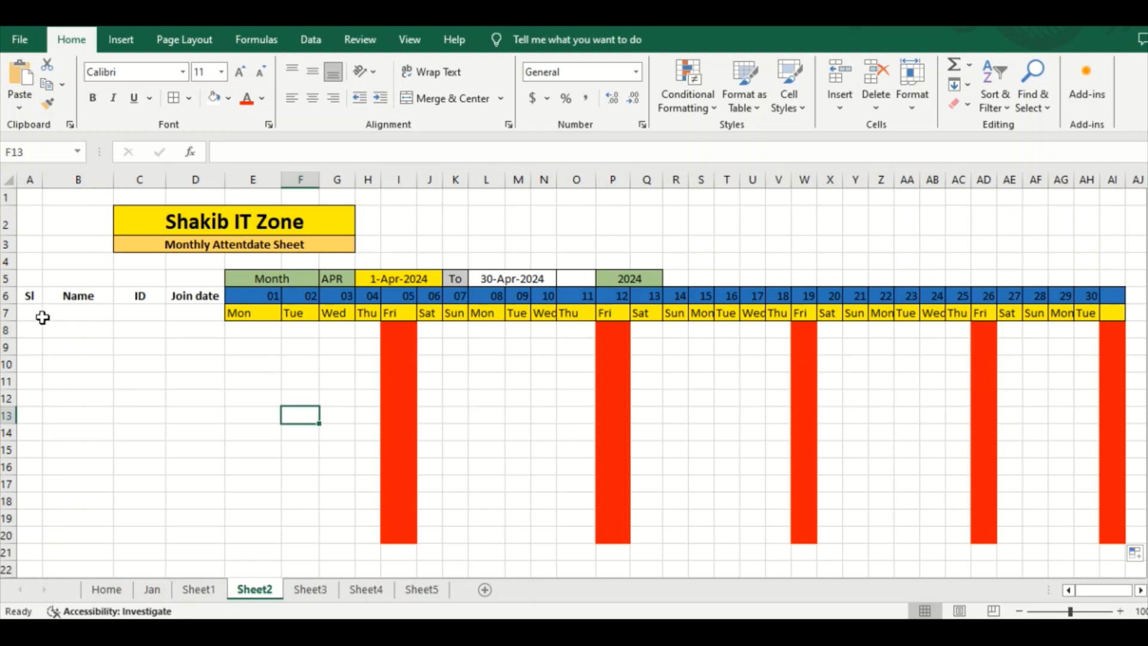
Number the Sl column from 1 to 14 in A7:A20, starting the series with 1, 2, 3.
left_click(31, 315)
type("1")
key("Return")
type("2")
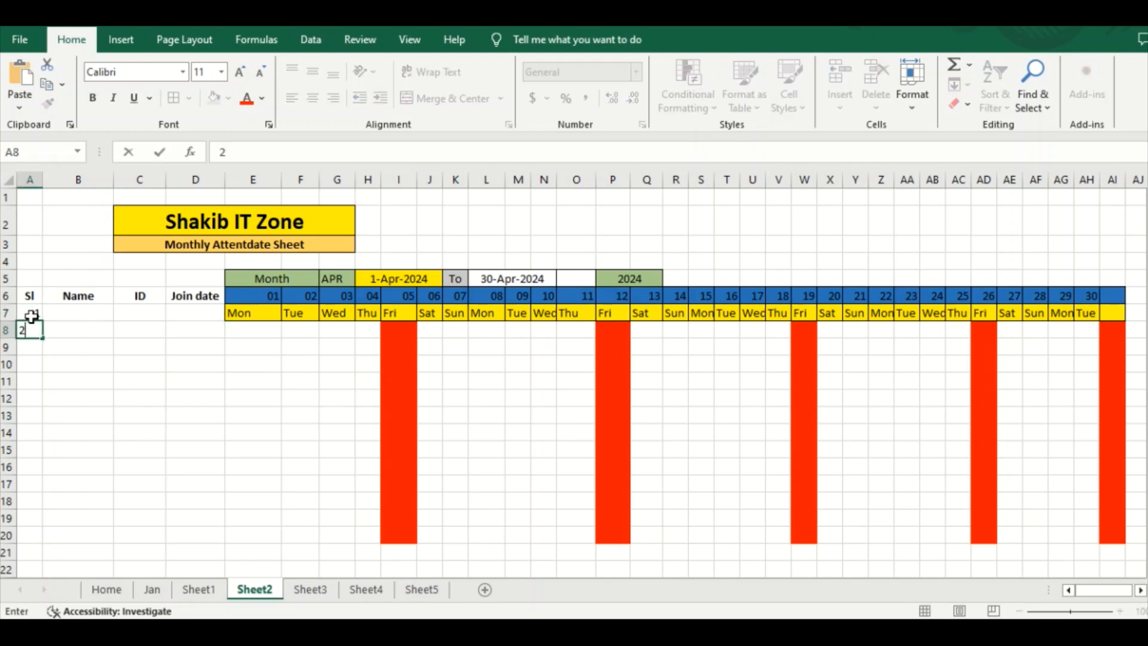
key("Return")
type("3")
left_click(71, 431)
left_click_drag(43, 315, 36, 542)
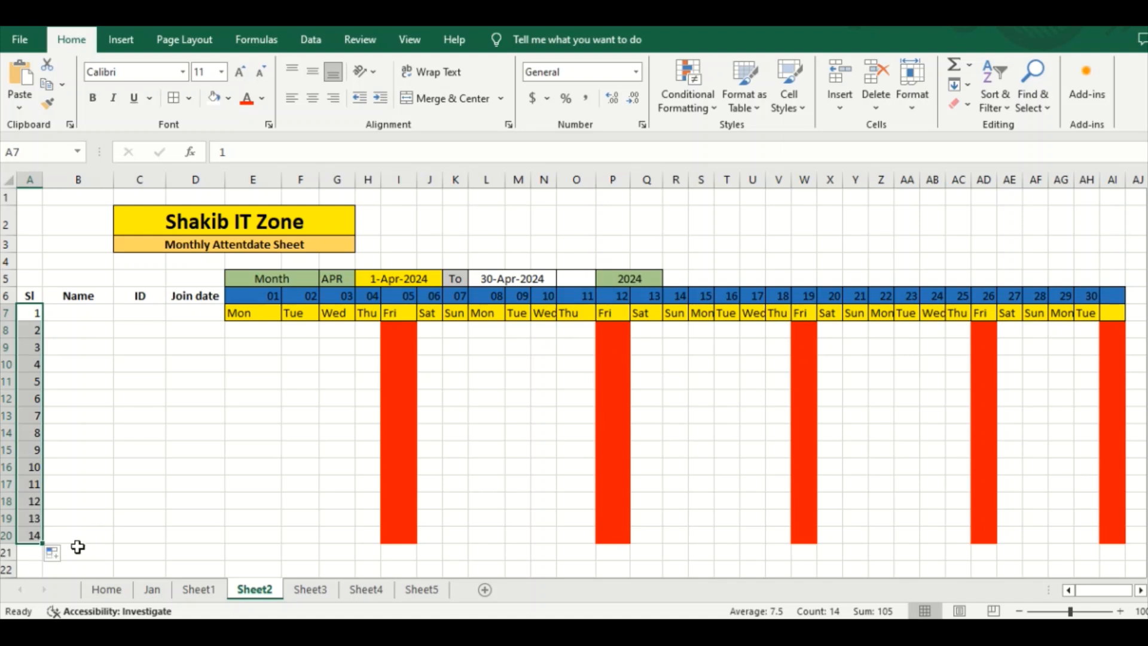
left_click(88, 481)
Enter the first four attendees' names in the Name column, cells B7:B10.
left_click(81, 312)
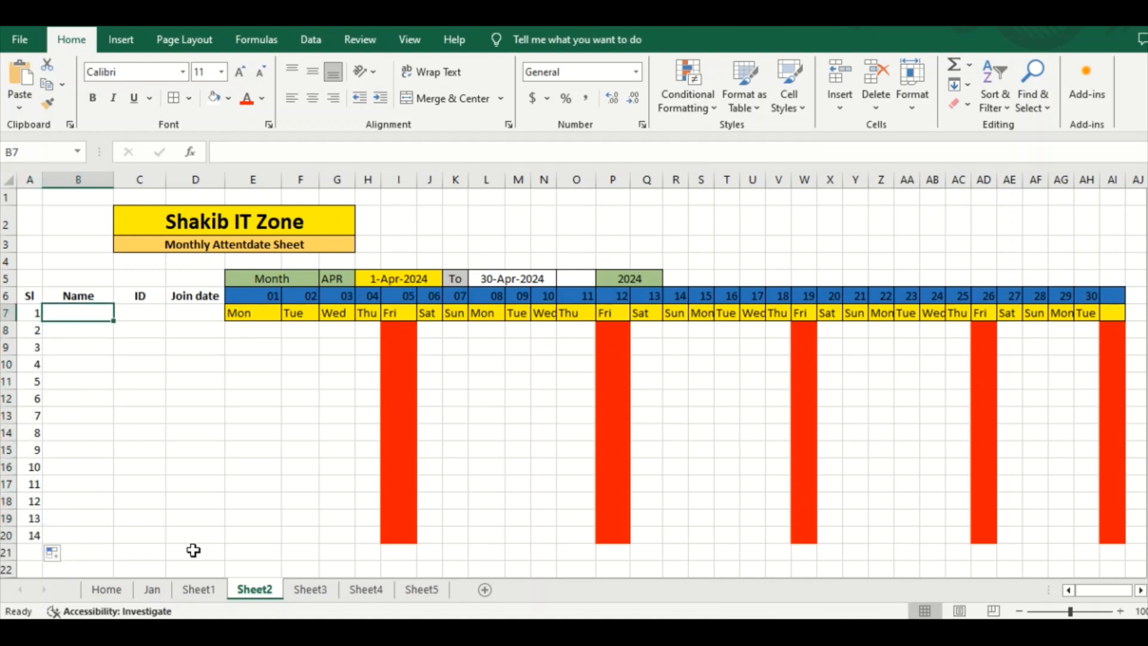
type("Shakib")
key("Return")
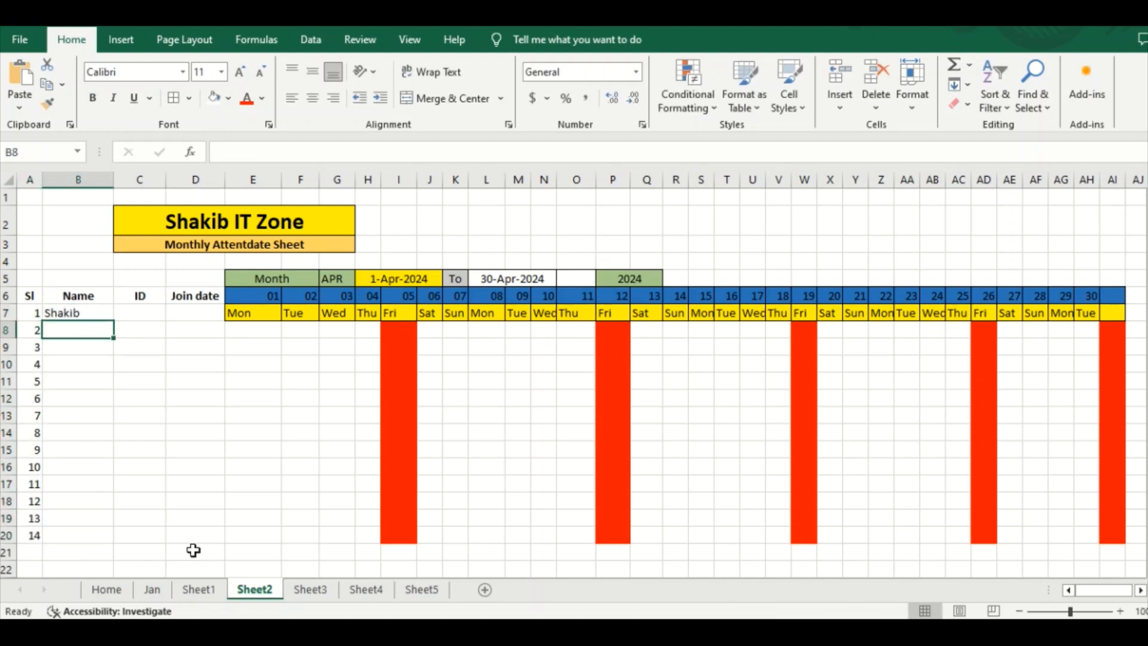
type("Suhaib")
key("Return")
type("Rum")
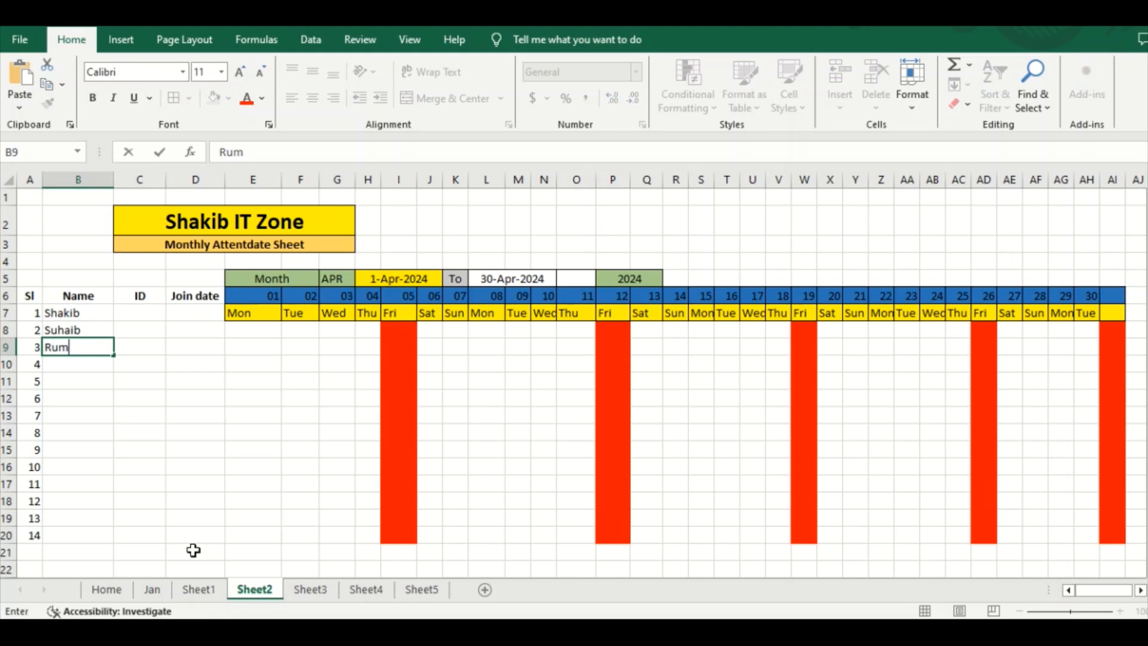
type("a")
key("Return")
type("Leza")
key("Return")
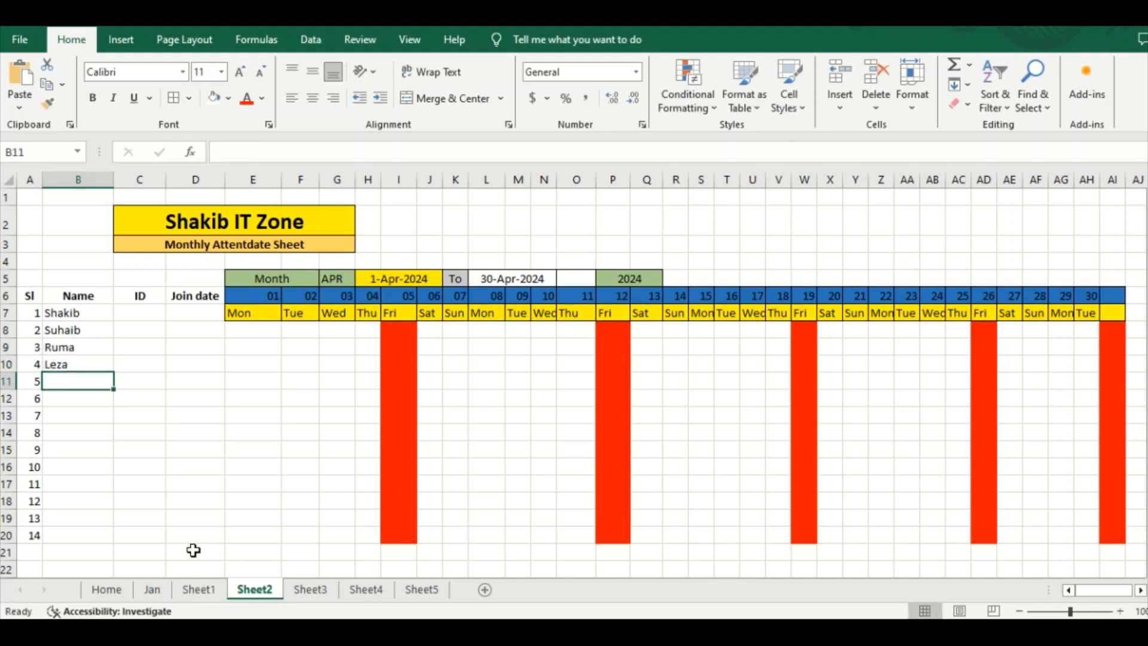
Add three more attendees' names in B11:B13 of the Name column.
type("Jubayer")
key("Return")
type("Ha")
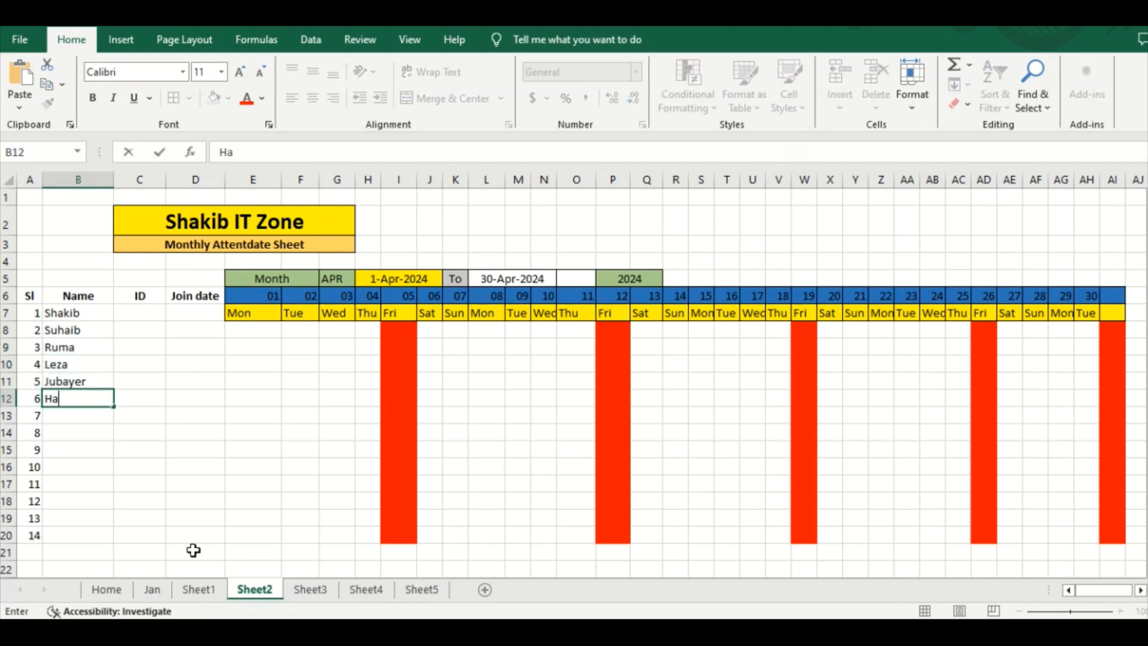
type("san")
key("Return")
type("Sh")
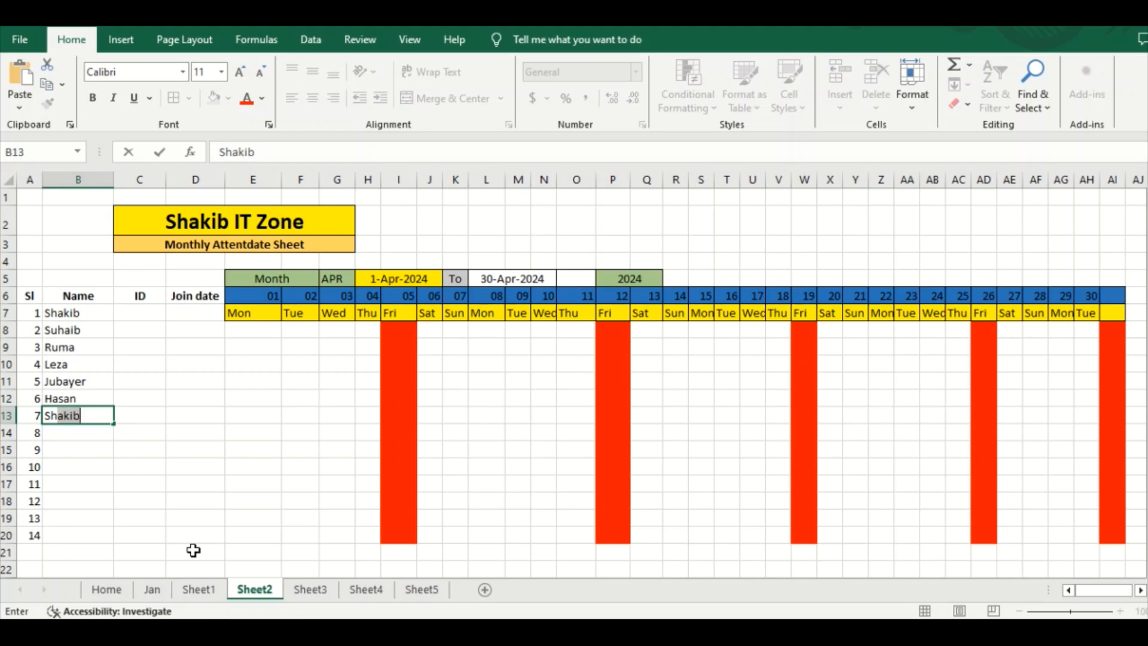
type("akil")
left_click(162, 447)
Enter four-digit ID numbers for the first three attendees in C7:C9.
left_click(143, 318)
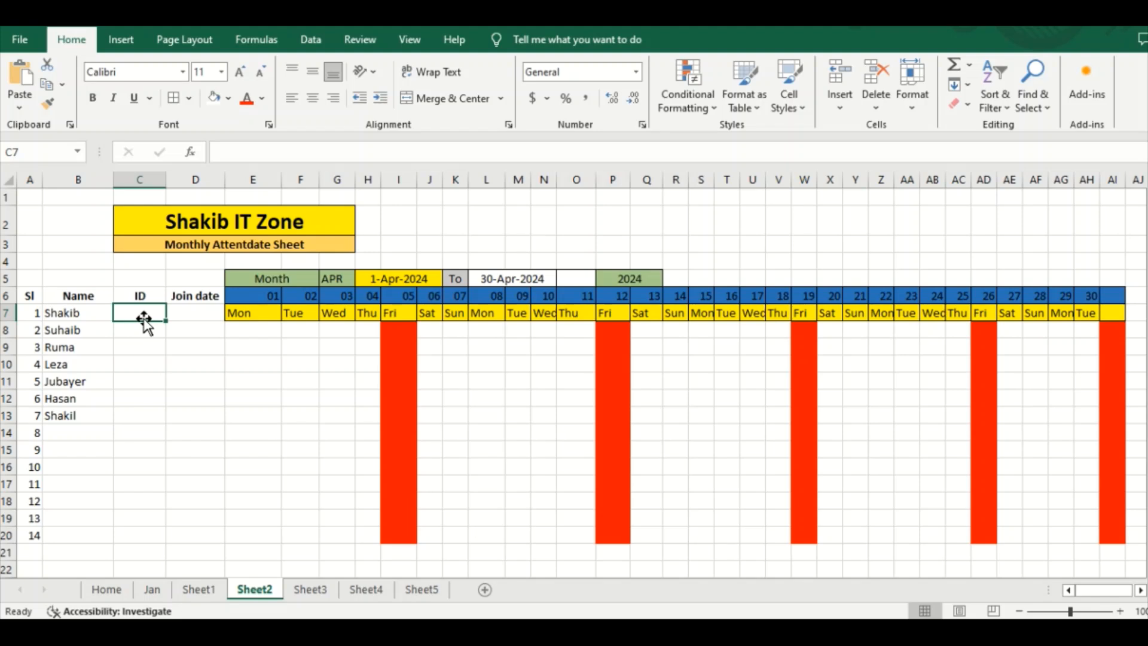
type("123")
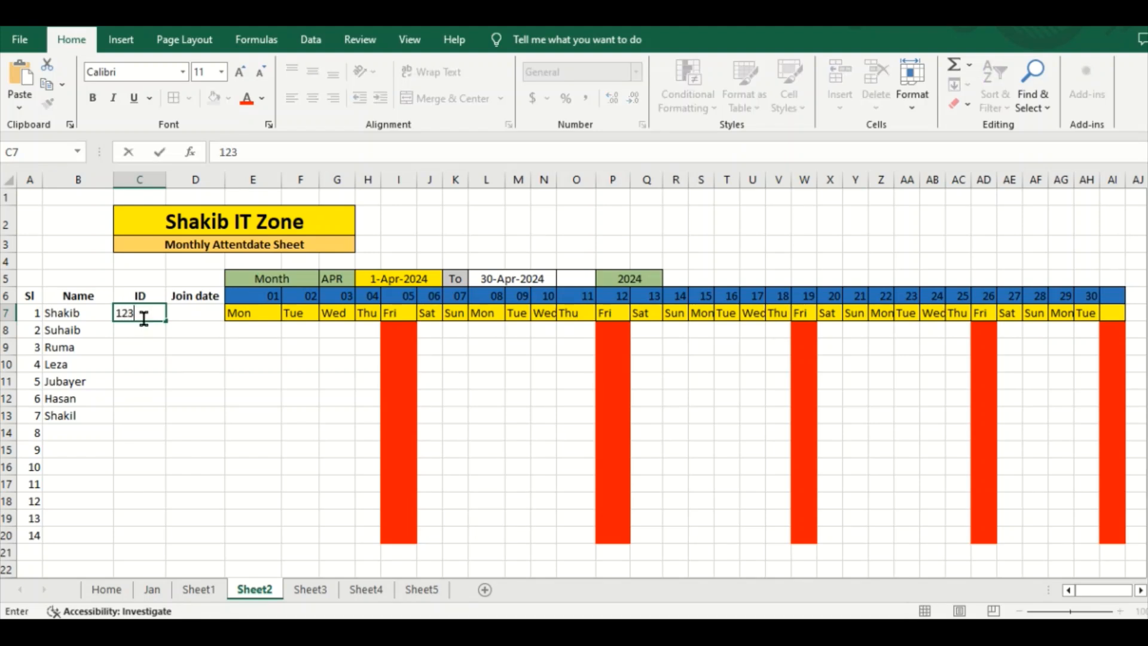
type("4")
key("Return")
type("3214")
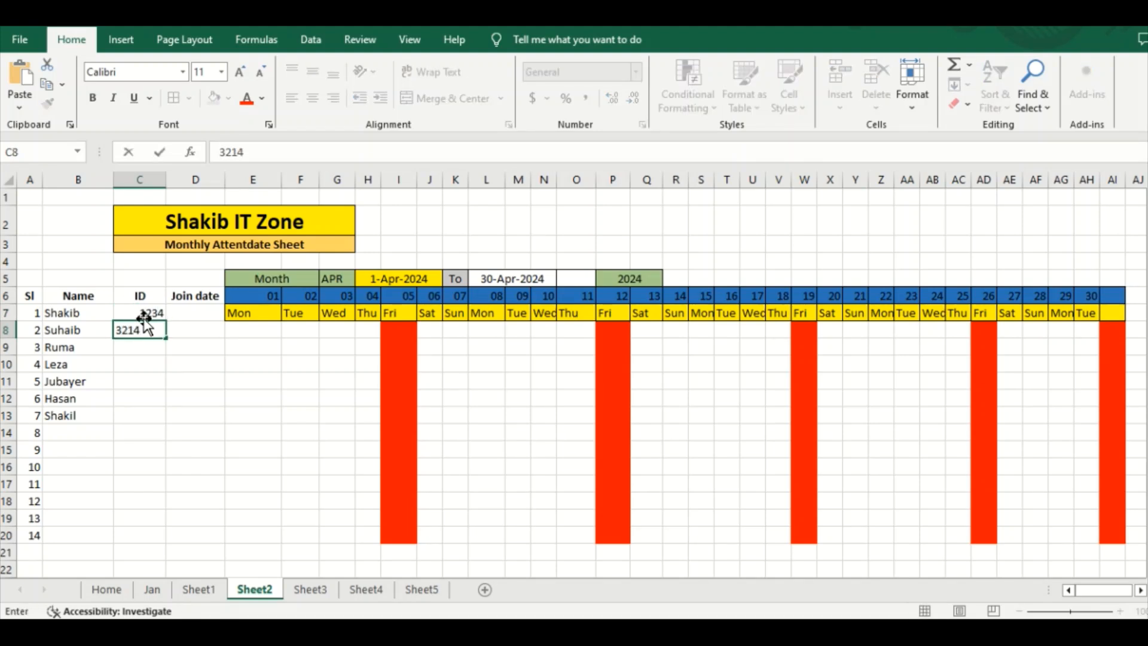
key("Return")
type("5412")
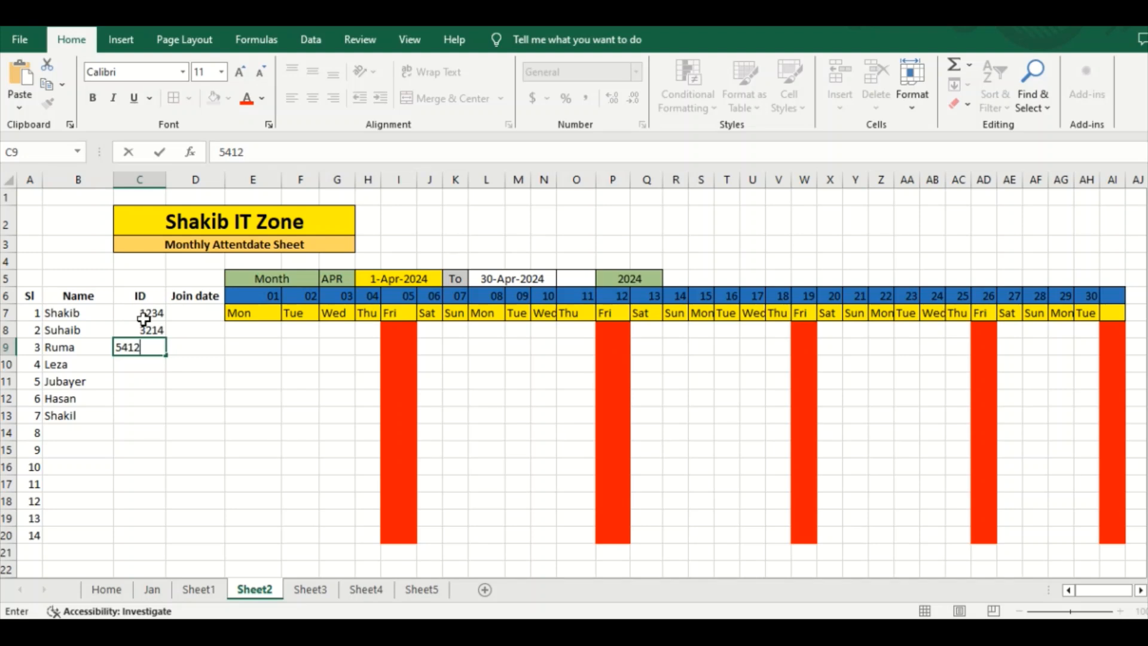
key("Return")
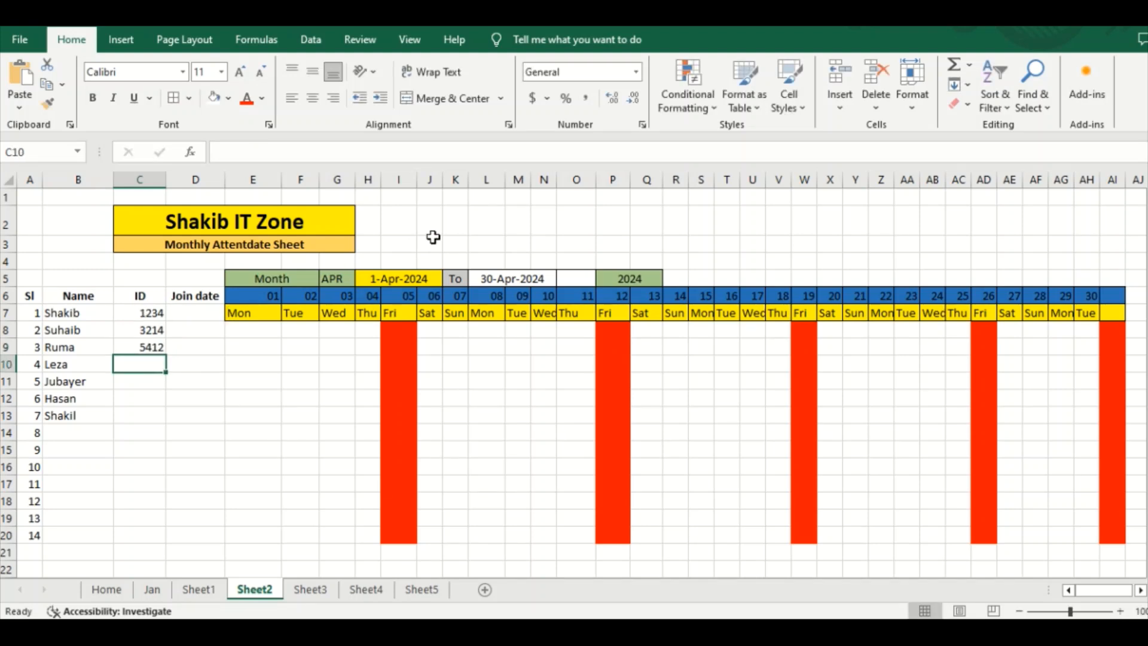
Continue the ID column with four-digit ID numbers in C10:C16.
type("6666")
key("Return")
type("5555")
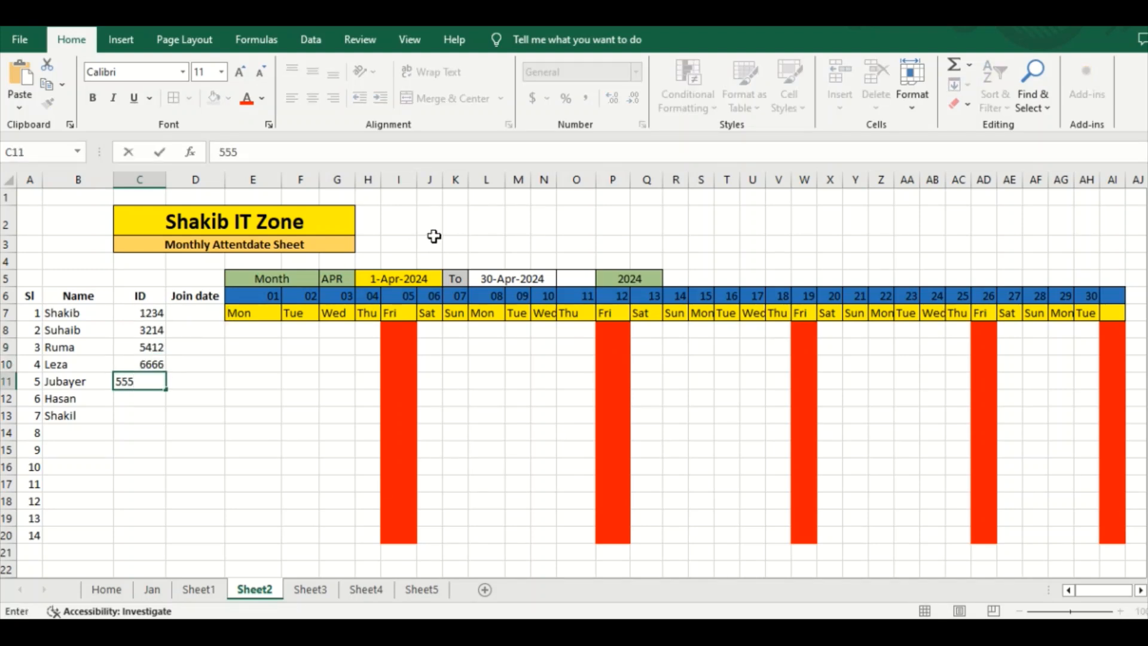
key("Return")
type("7777")
key("Return")
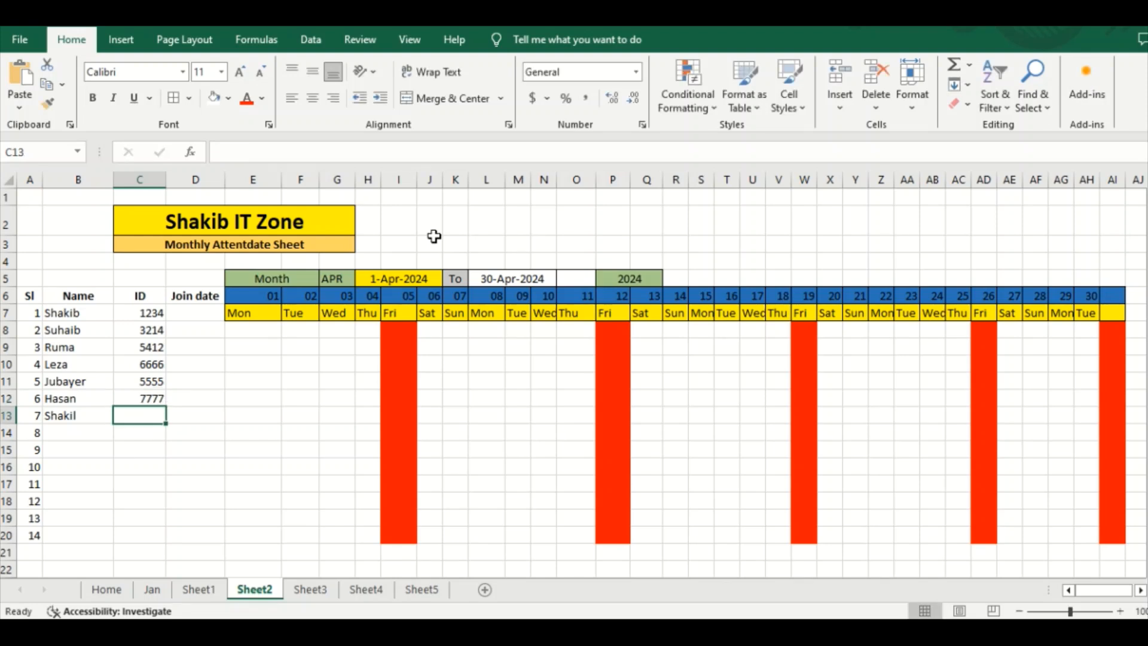
type("9999")
key("Return")
type("8888")
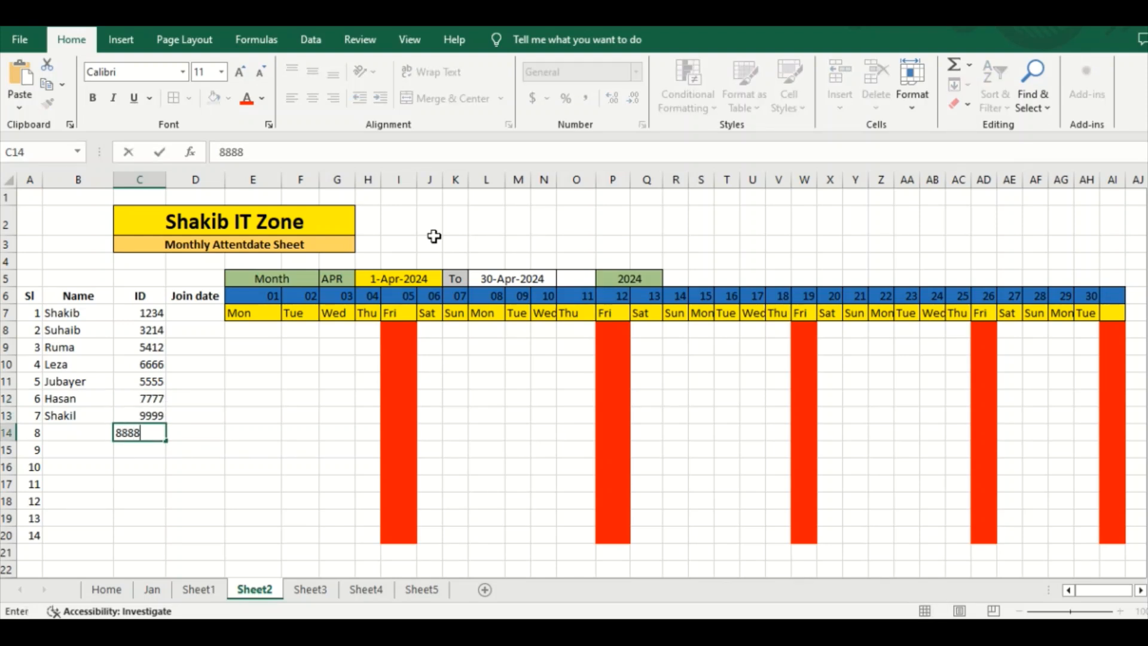
key("Return")
type("7777")
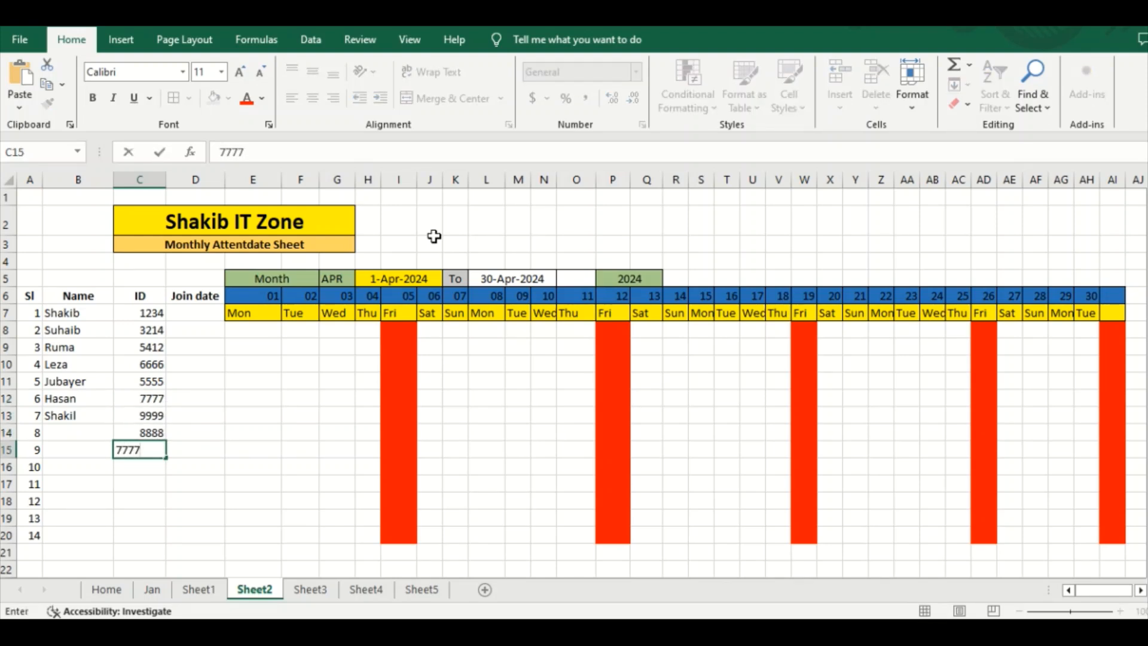
key("Return")
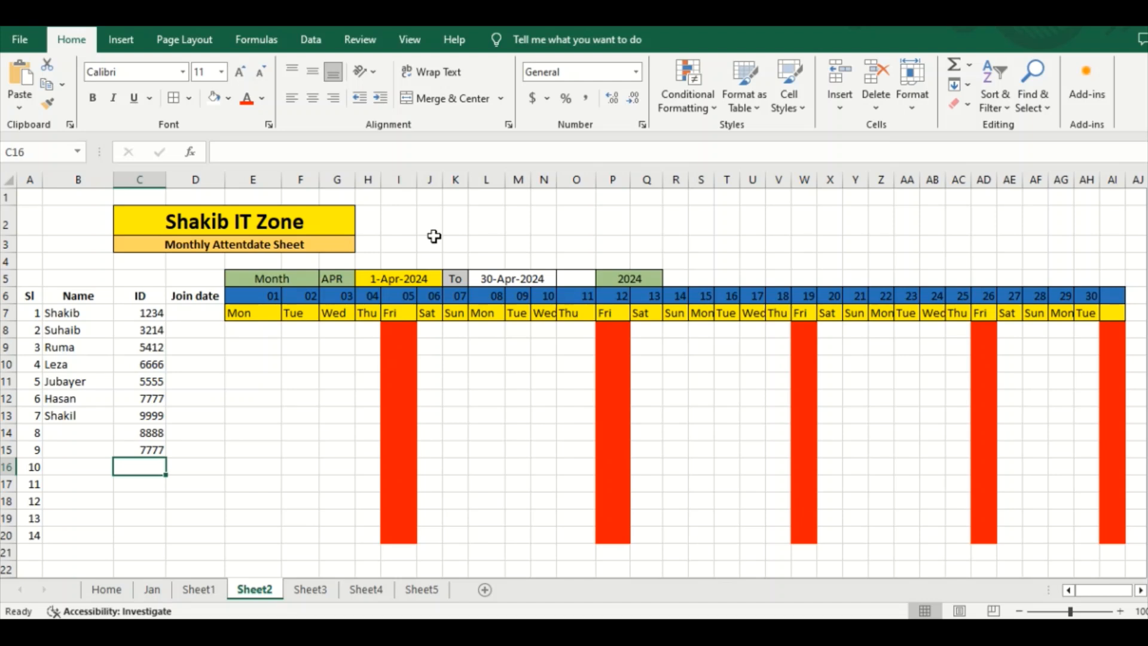
type("9494")
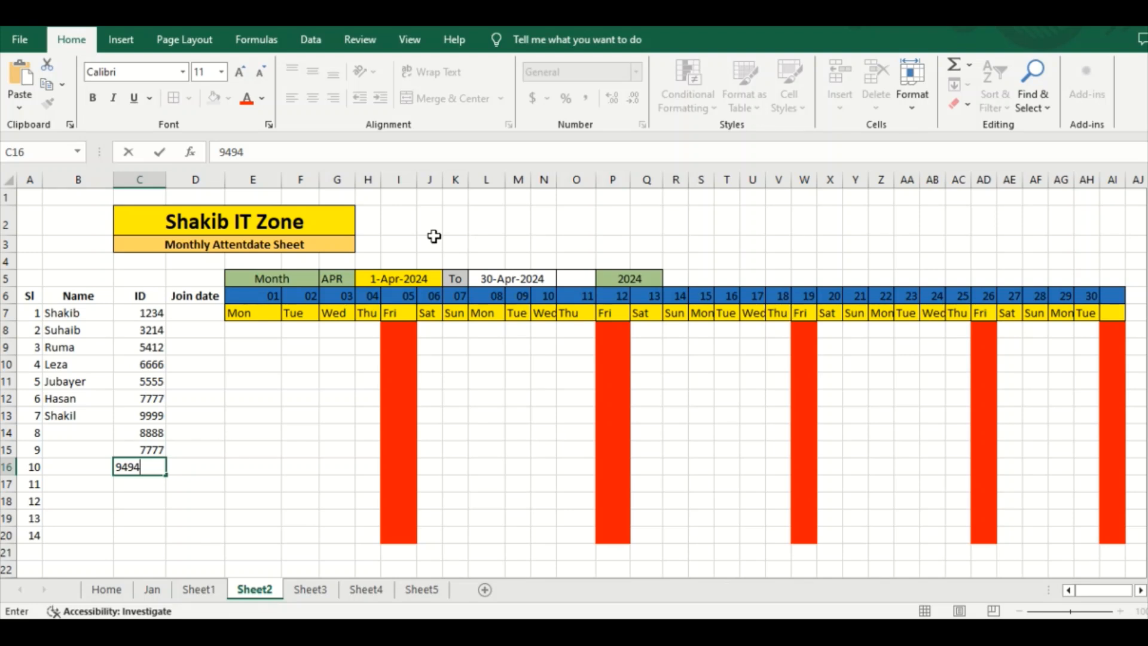
left_click(248, 378)
Enter the first join date in D7 as 01.03.2024, then shorten its year to give 01.03.24.
left_click(197, 295)
left_click(200, 313)
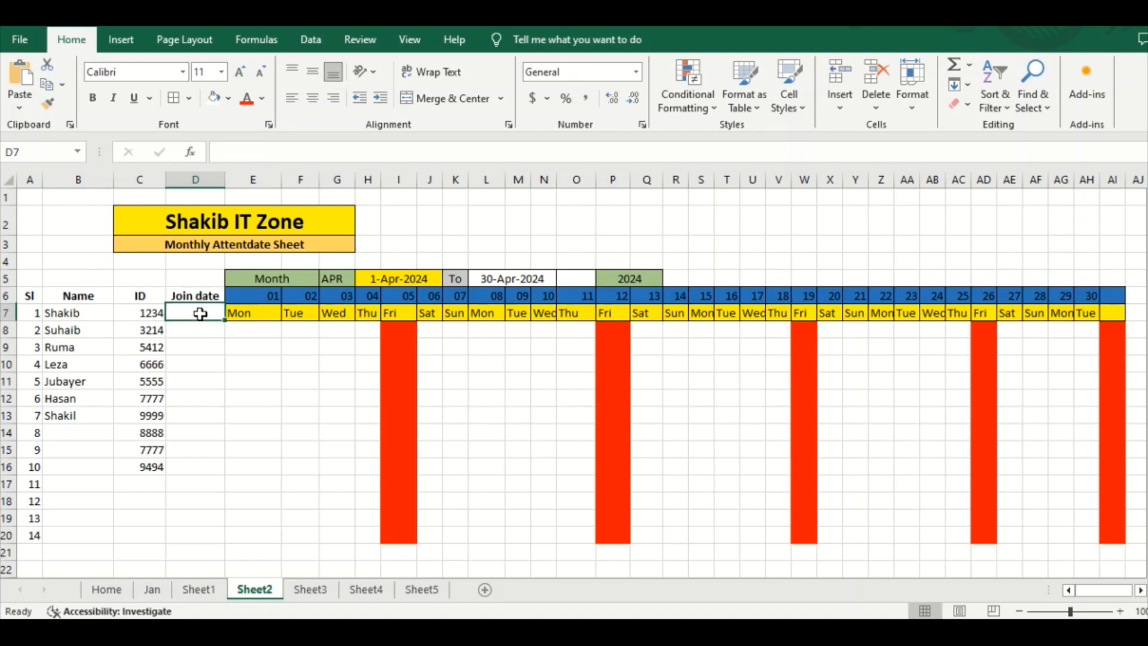
type("01.03.2024")
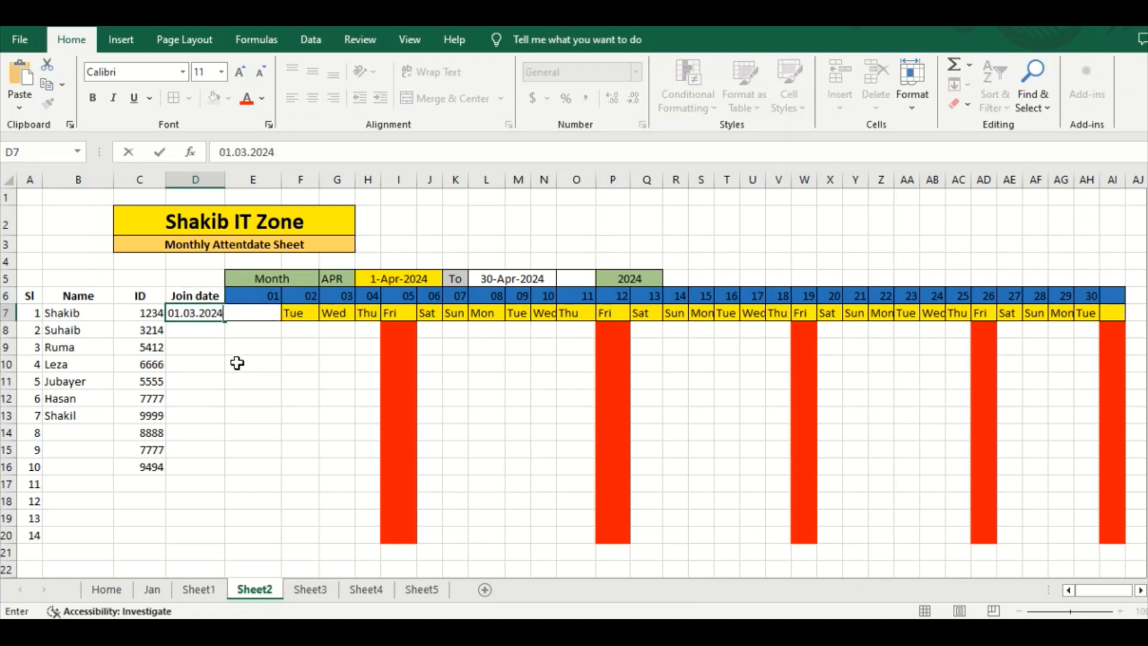
left_click(262, 152)
key("BackSpace")
key("BackSpace")
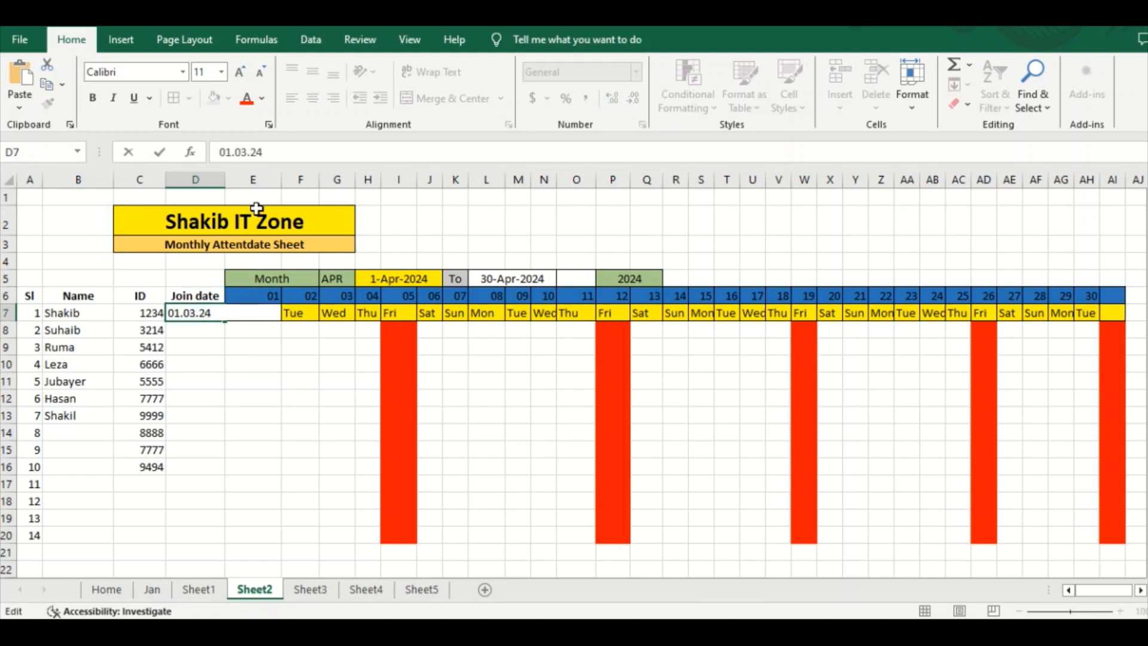
Replace the dots in the D7 join date with hyphens so it is entered as 01-03-24.
left_click(230, 152)
key("BackSpace")
type("-")
key("Right")
key("Right")
key("Right")
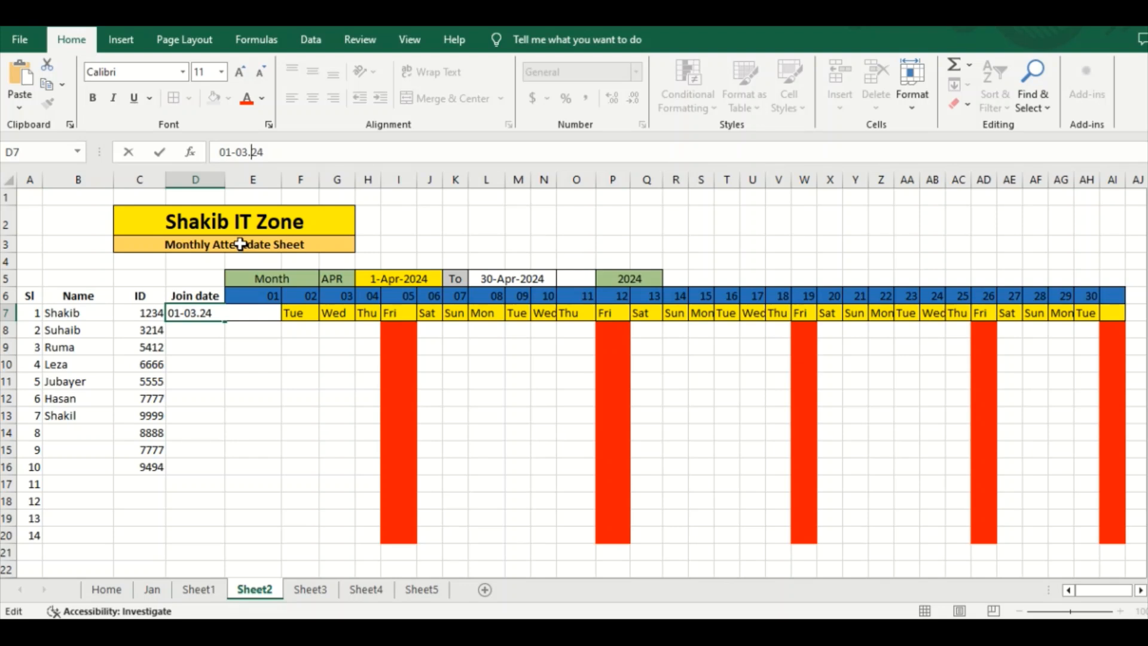
key("BackSpace")
type("-")
left_click(252, 380)
Fill the join date from D7 down to D16 as a series of consecutive days.
left_click(219, 316)
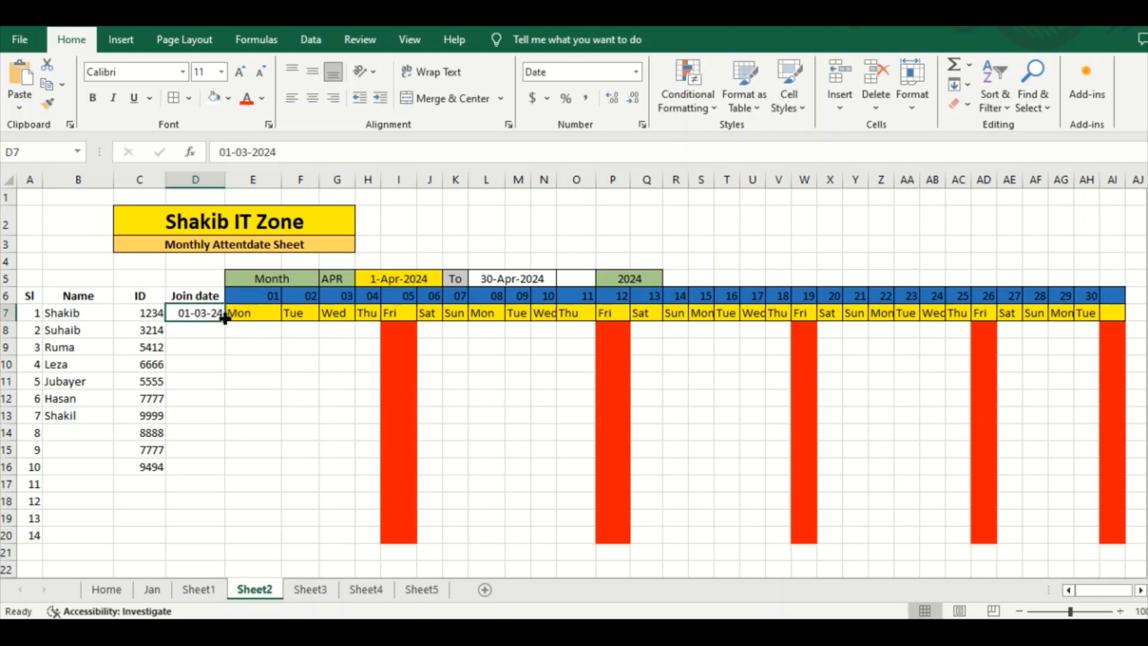
left_click_drag(225, 318, 224, 468)
left_click(266, 415)
left_click(352, 516)
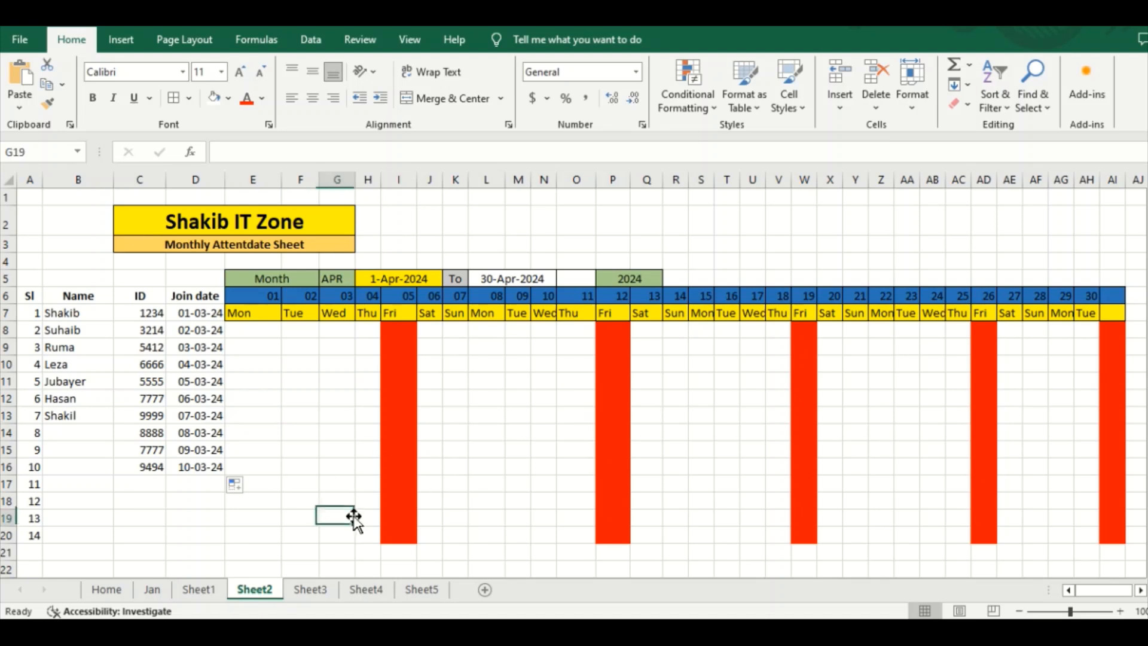
left_click(254, 518)
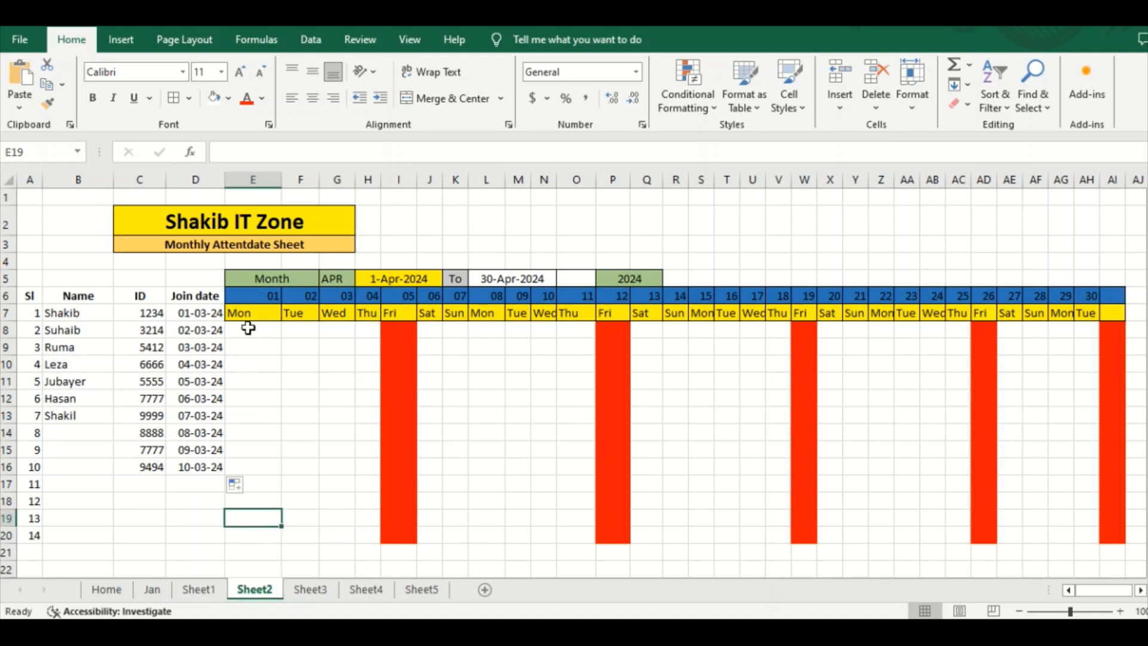
Apply list data validation to the attendance grid E8:AI21 with the in-cell dropdown source P,A,LT,LV.
mouse_move(248, 328)
left_mouse_down()
mouse_move(502, 459)
mouse_move(1130, 548)
mouse_move(1112, 552)
left_mouse_up()
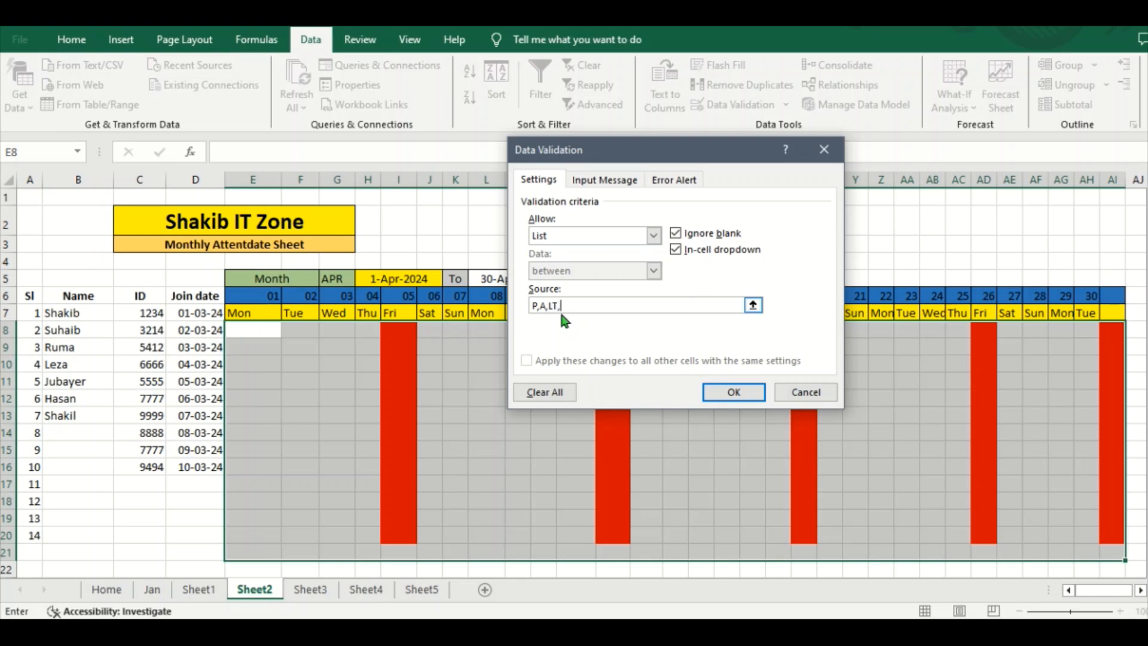
type(",LV")
left_click(733, 393)
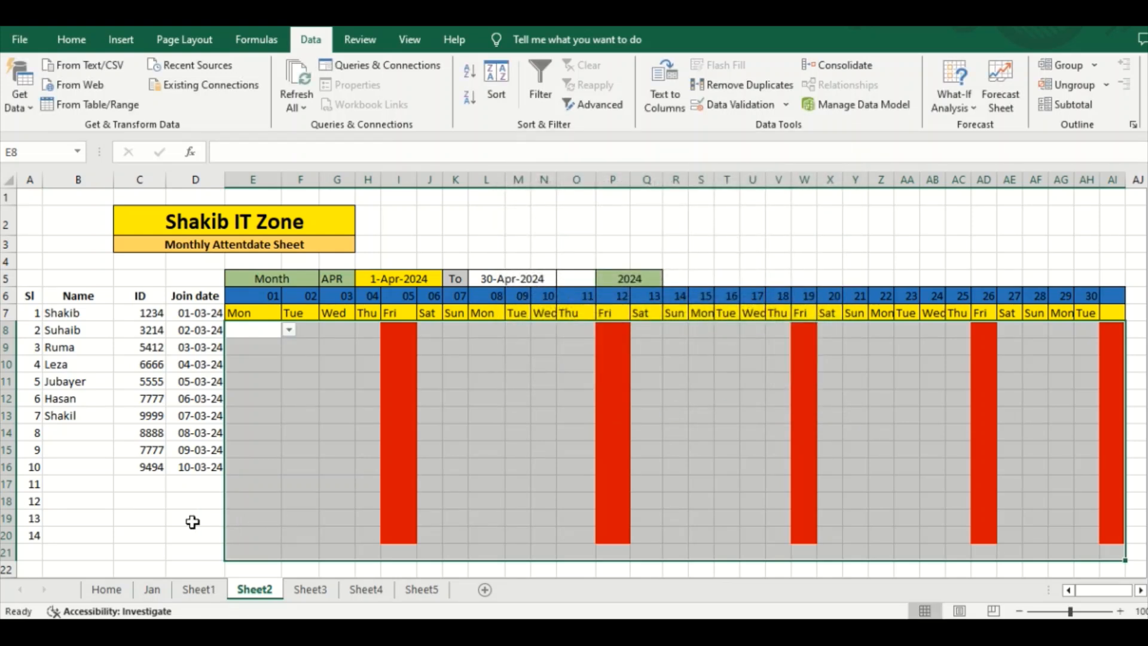
Add borders around every cell of the attendance grid E8:AI21.
left_click(71, 40)
left_click(173, 98)
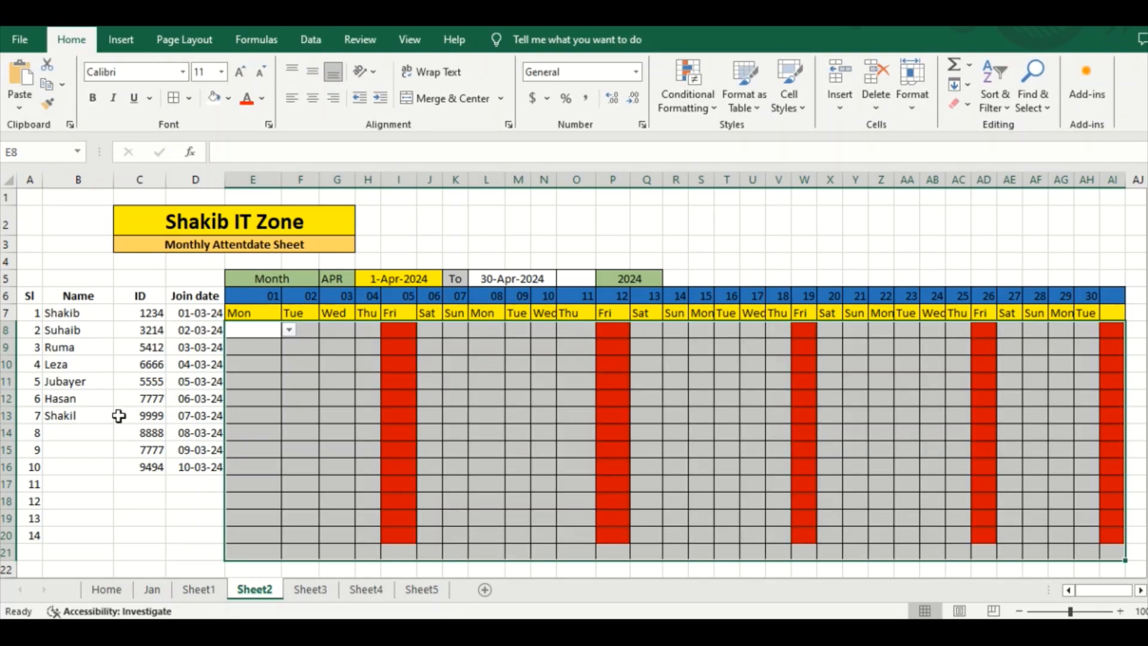
left_click(148, 514)
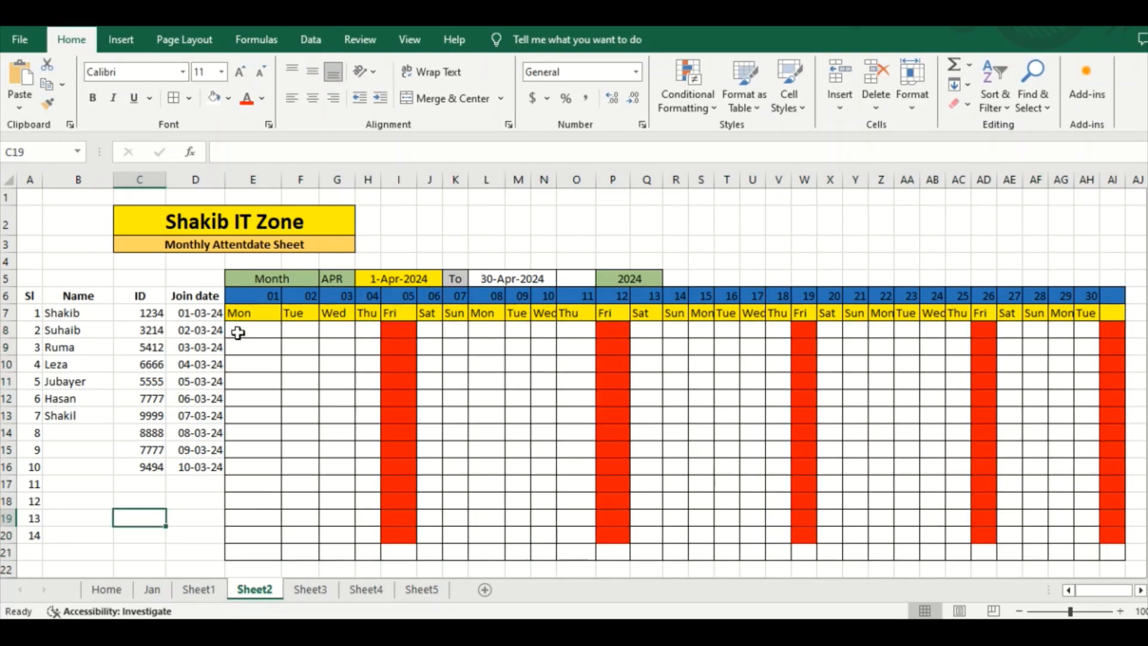
Set the standard column width to 3.55 with the attendance grid E8:AI21 selected.
left_click_drag(238, 333, 1110, 556)
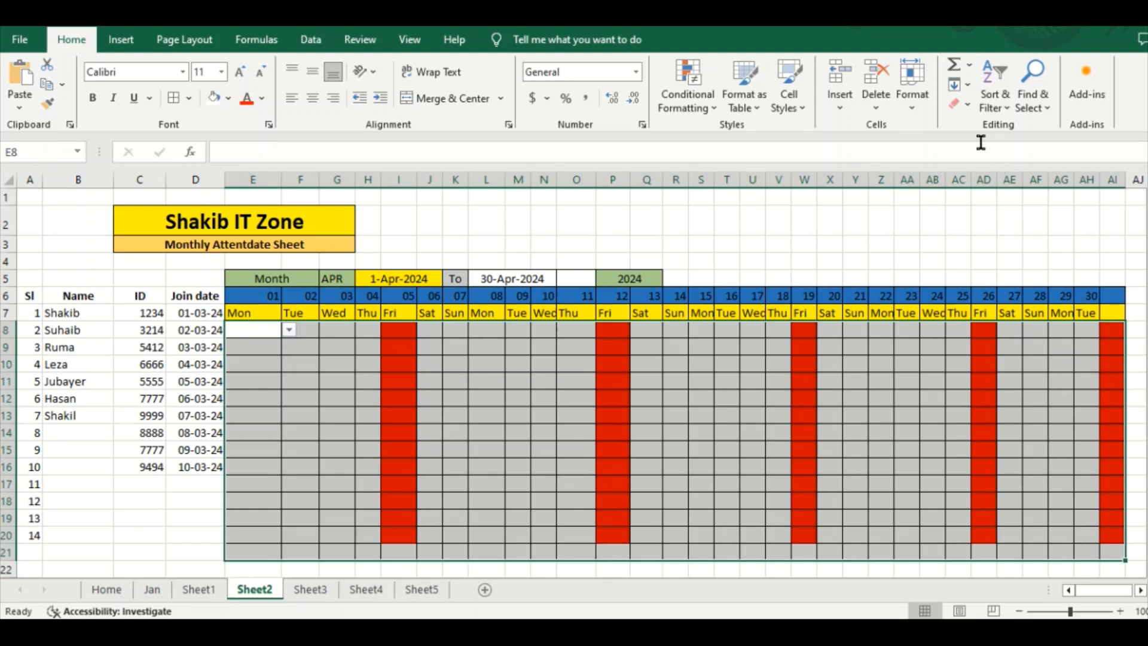
left_click(913, 111)
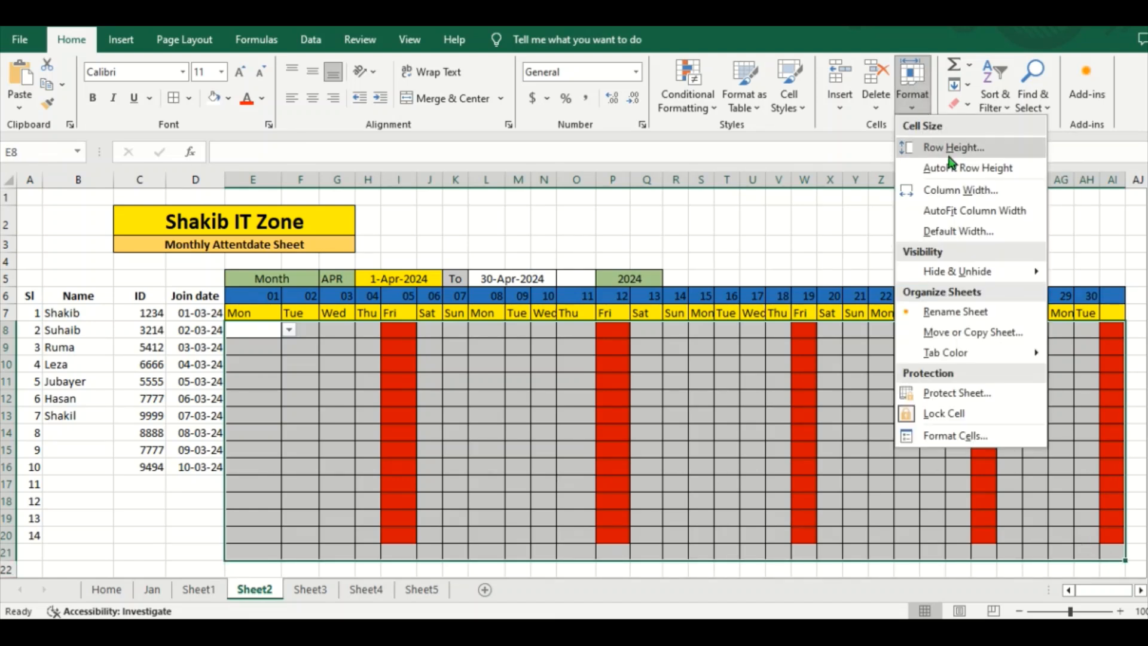
left_click(965, 230)
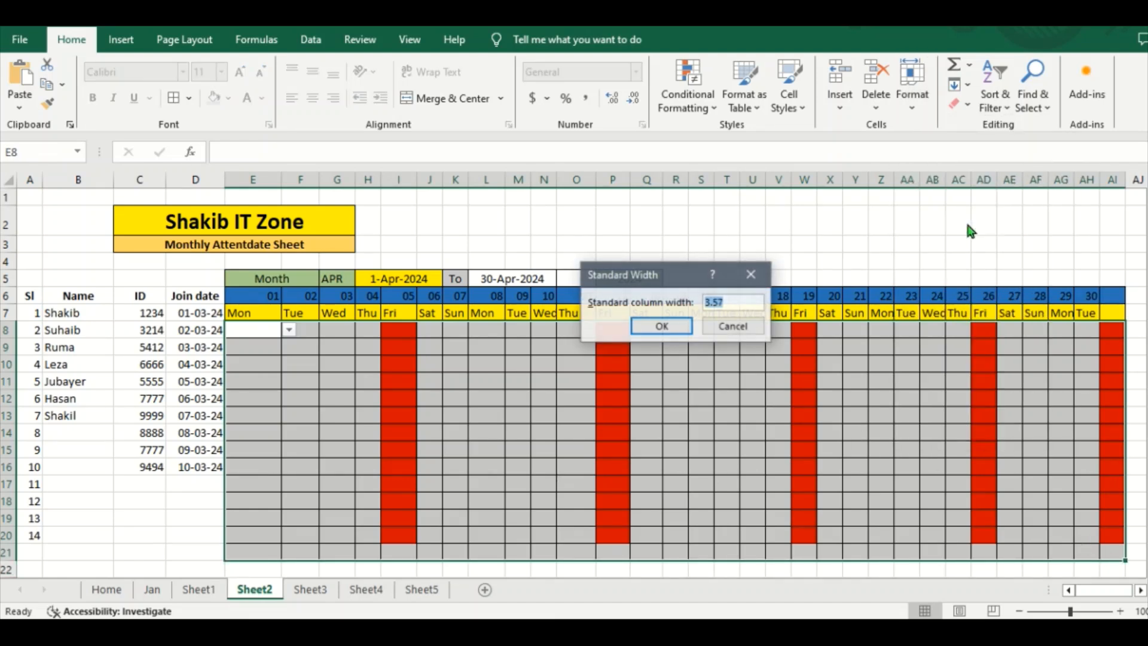
left_click(731, 302)
key("BackSpace")
type("5")
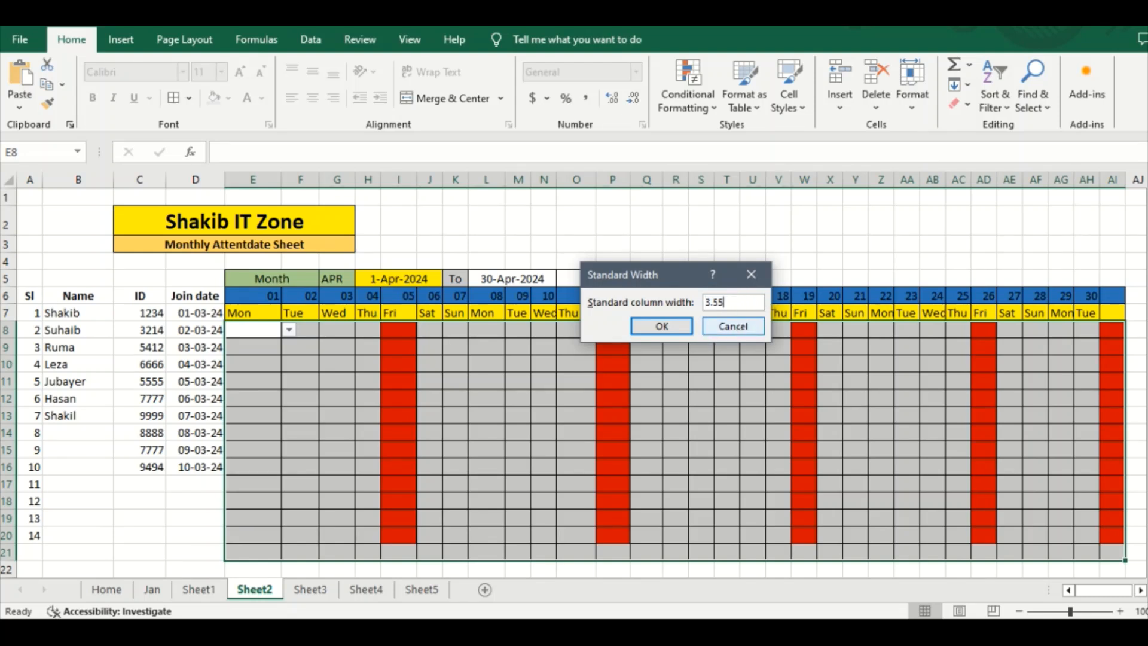
key("BackSpace")
type("5")
left_click(661, 325)
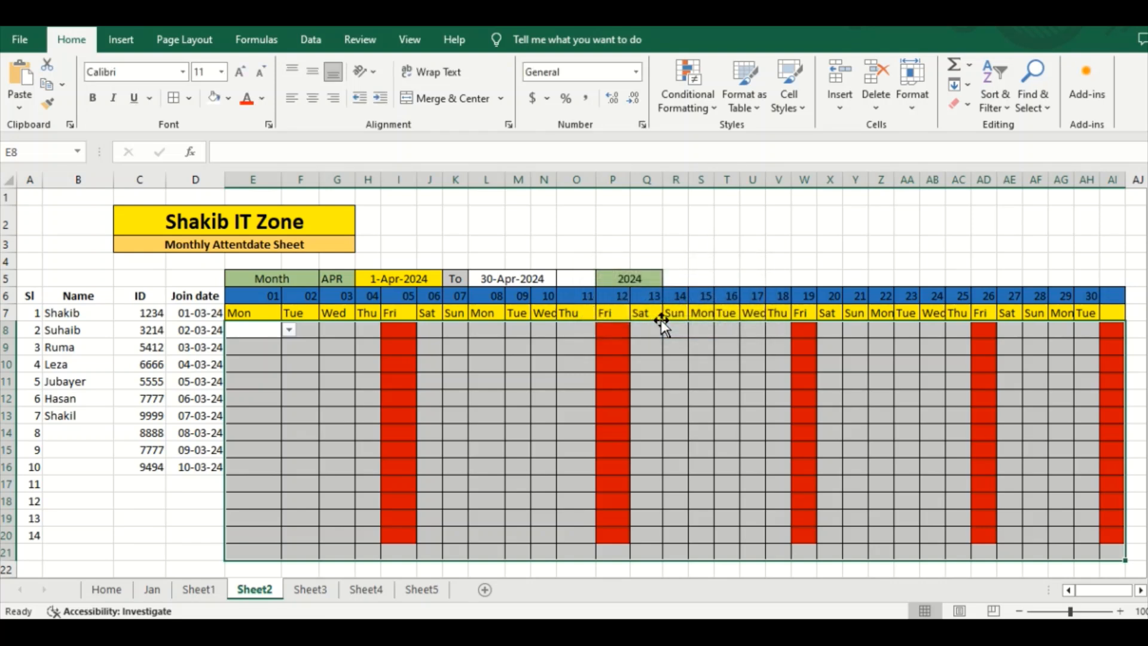
Narrow column E of the attendance grid slightly.
left_click(619, 448)
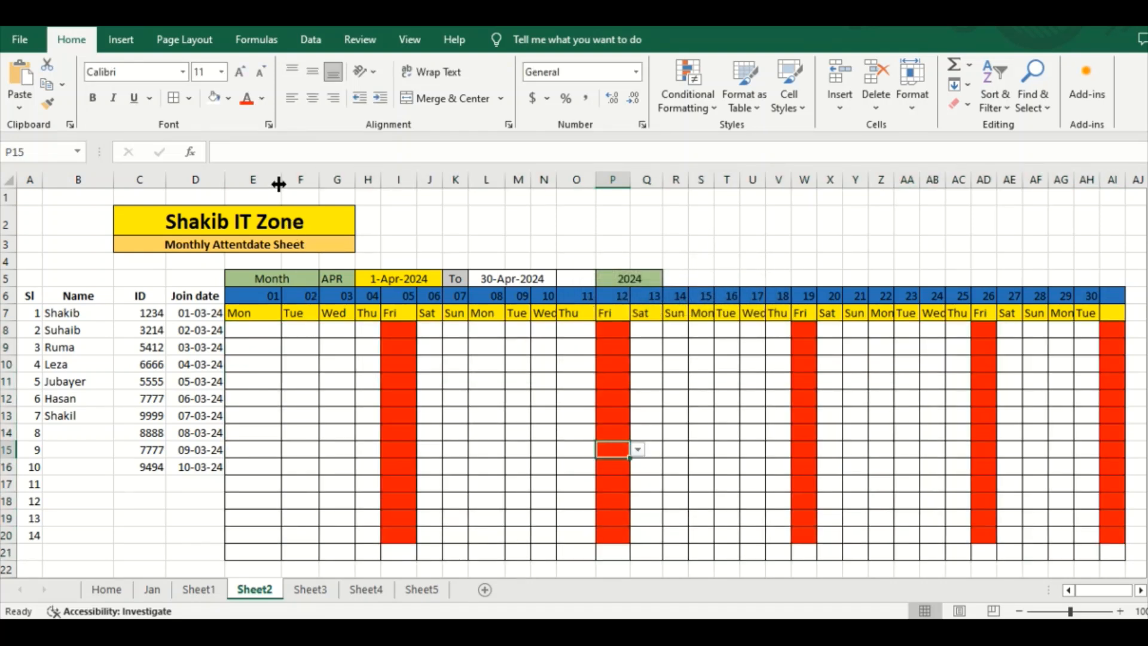
left_click_drag(281, 180, 265, 189)
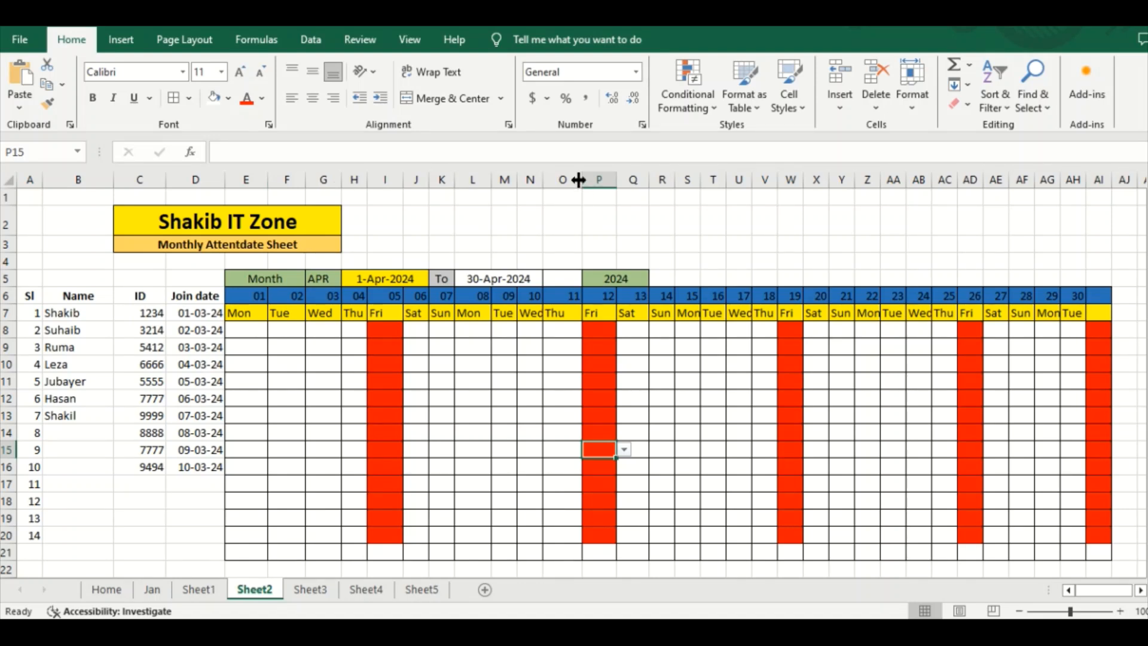
Narrow columns O and Q of the attendance grid to match the neighbouring compact day columns.
left_click_drag(582, 181, 561, 182)
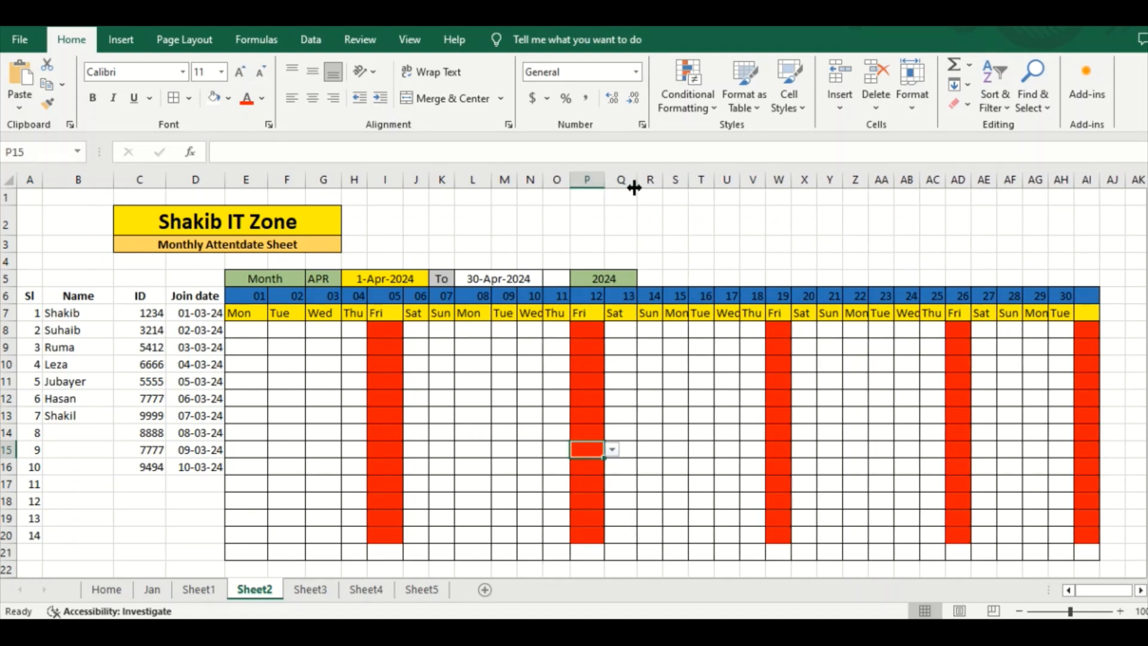
left_click_drag(637, 184, 633, 188)
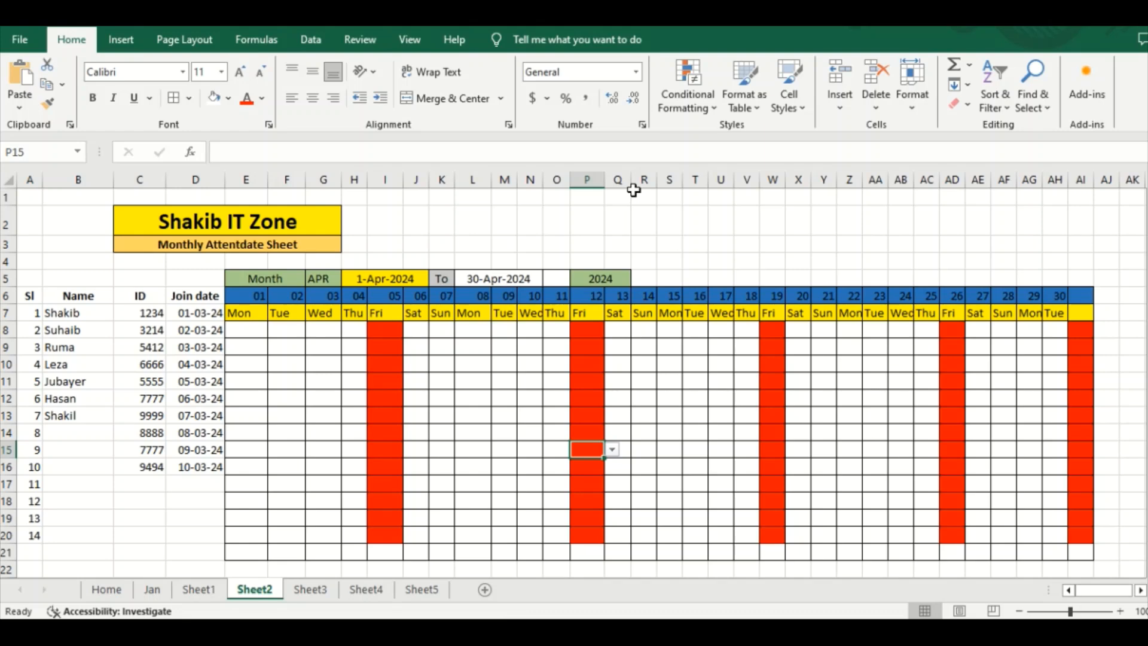
left_click(529, 433)
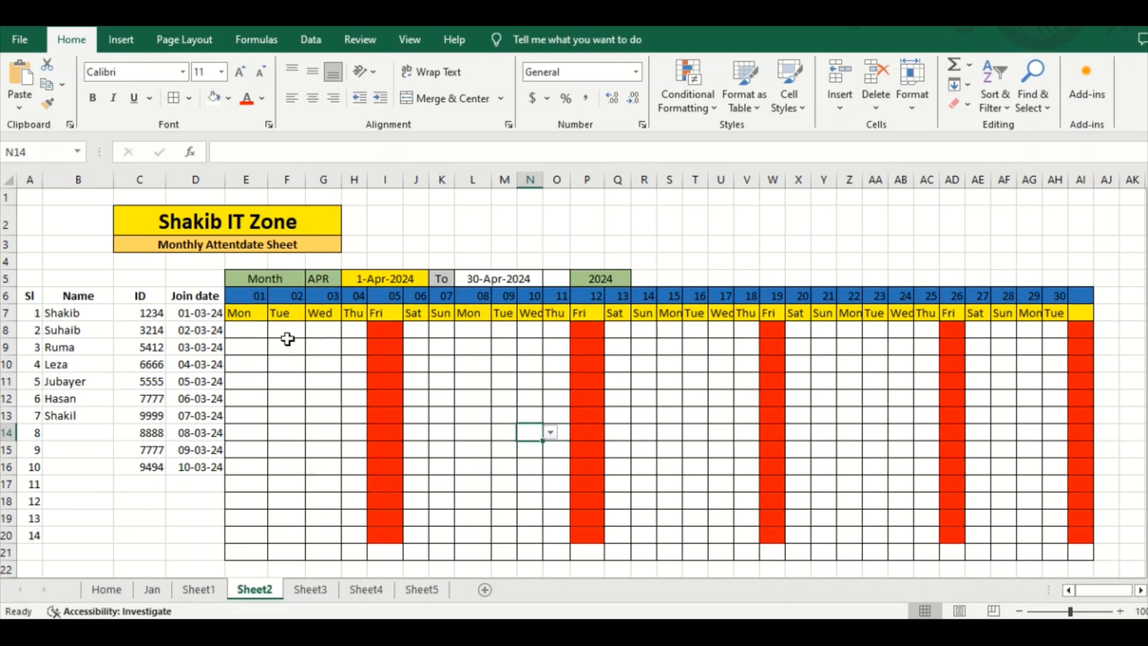
Fill row 20 of the attendance grid down into row 21 across columns E to AI, extending the red Friday highlighting.
left_click_drag(257, 543, 1092, 554)
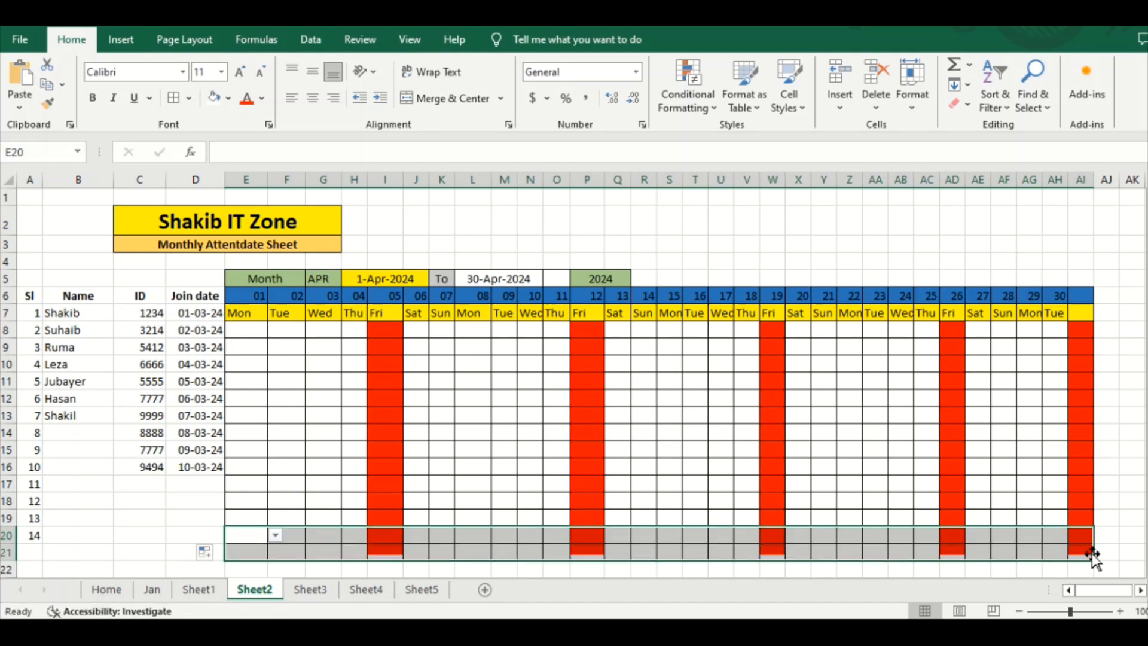
left_click(1118, 507)
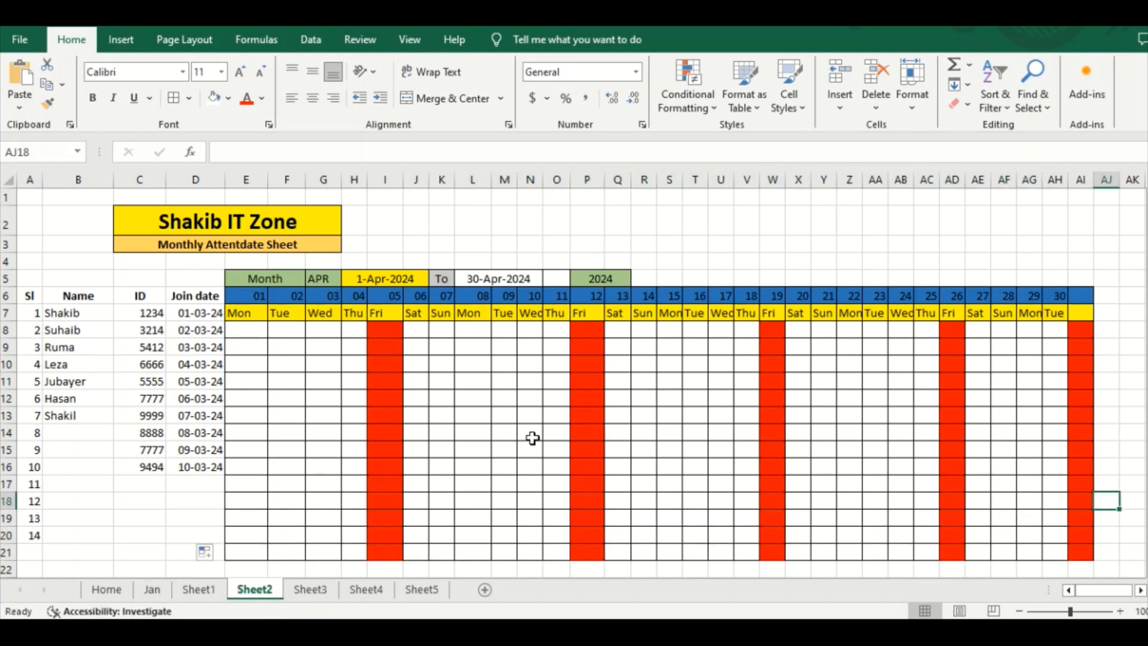
Choose P in E8, LT in F8, A in G8 and LV in H8 from the cells' validation lists.
left_click(250, 327)
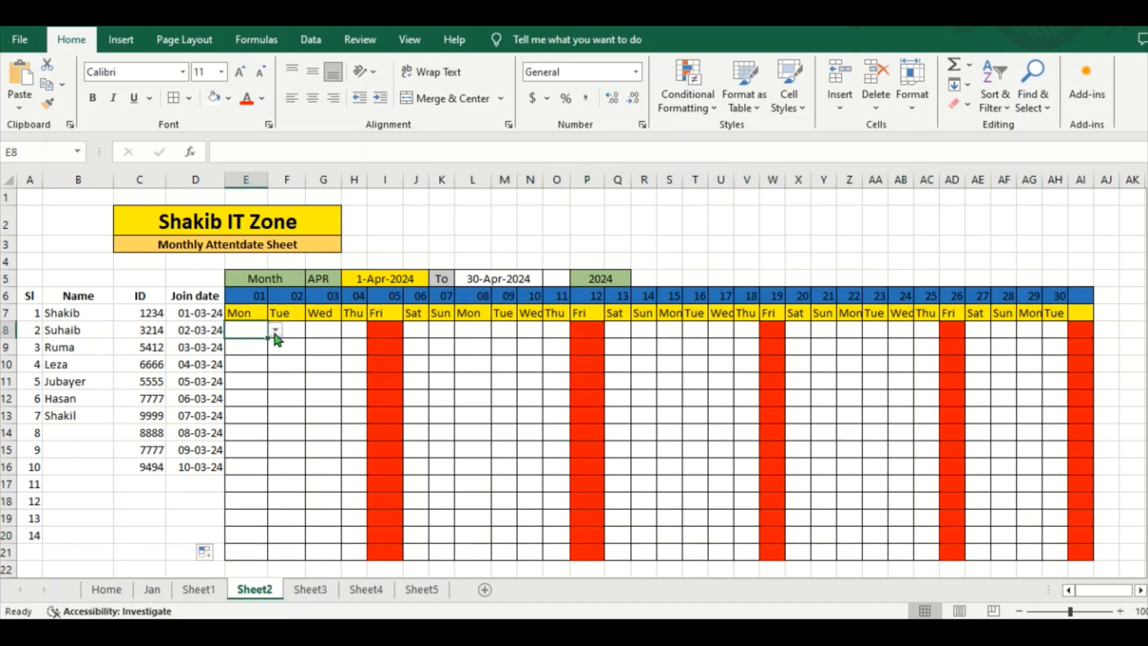
left_click(275, 332)
left_click(248, 349)
left_click(316, 334)
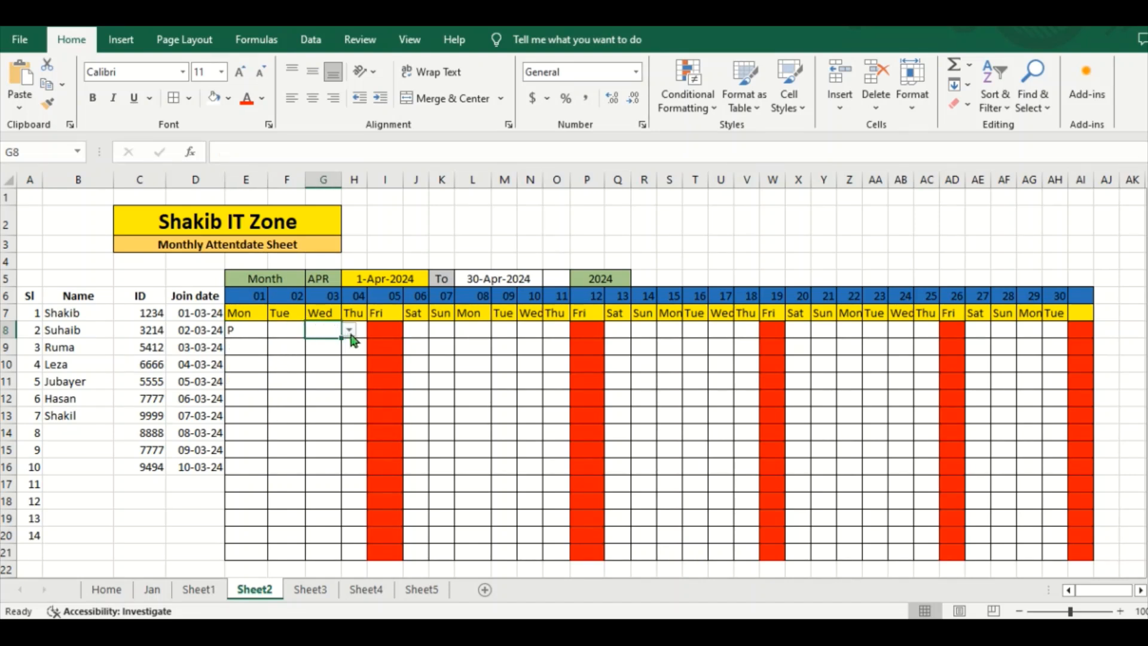
left_click(349, 330)
left_click(298, 332)
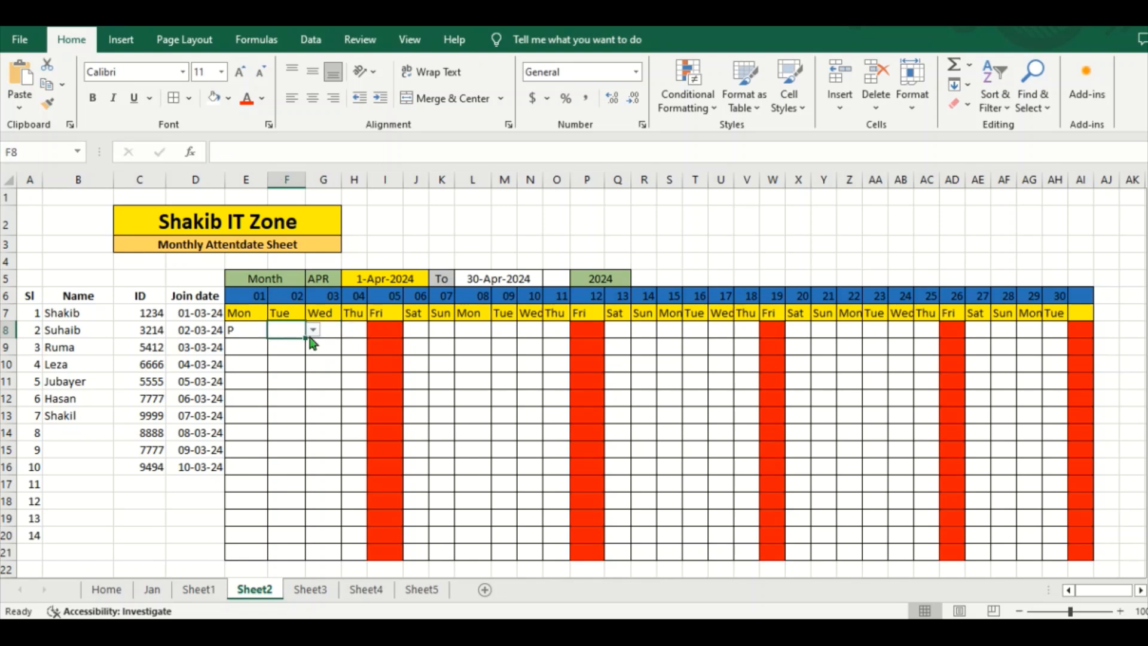
left_click(314, 332)
left_click(299, 366)
left_click(358, 331)
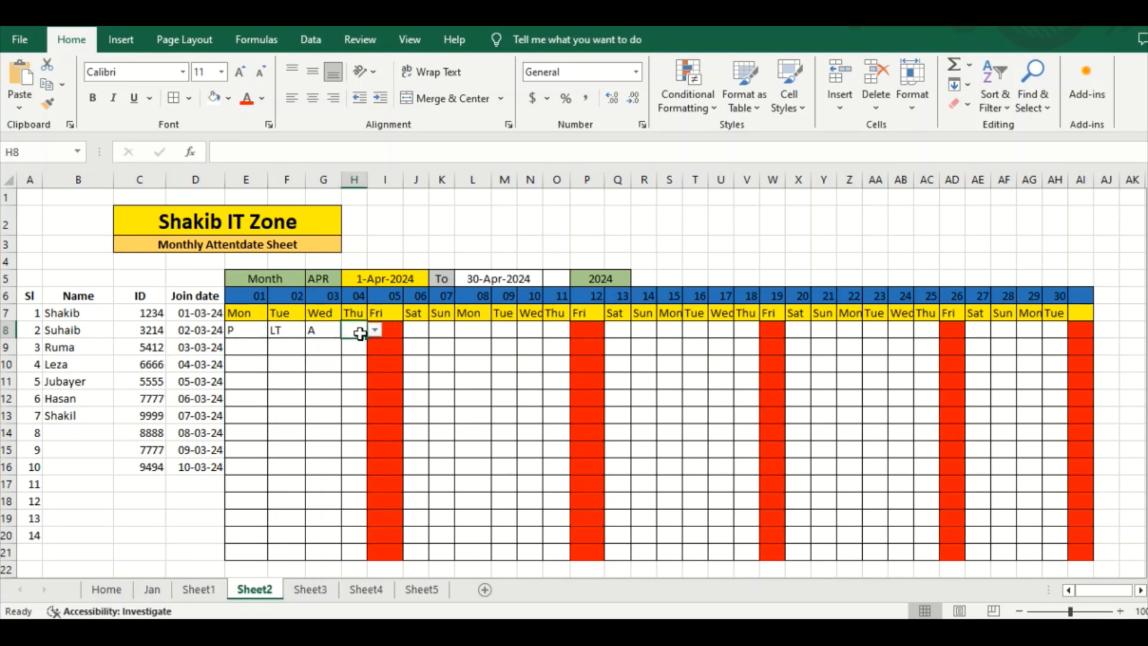
left_click(375, 333)
left_click(337, 377)
left_click(317, 402)
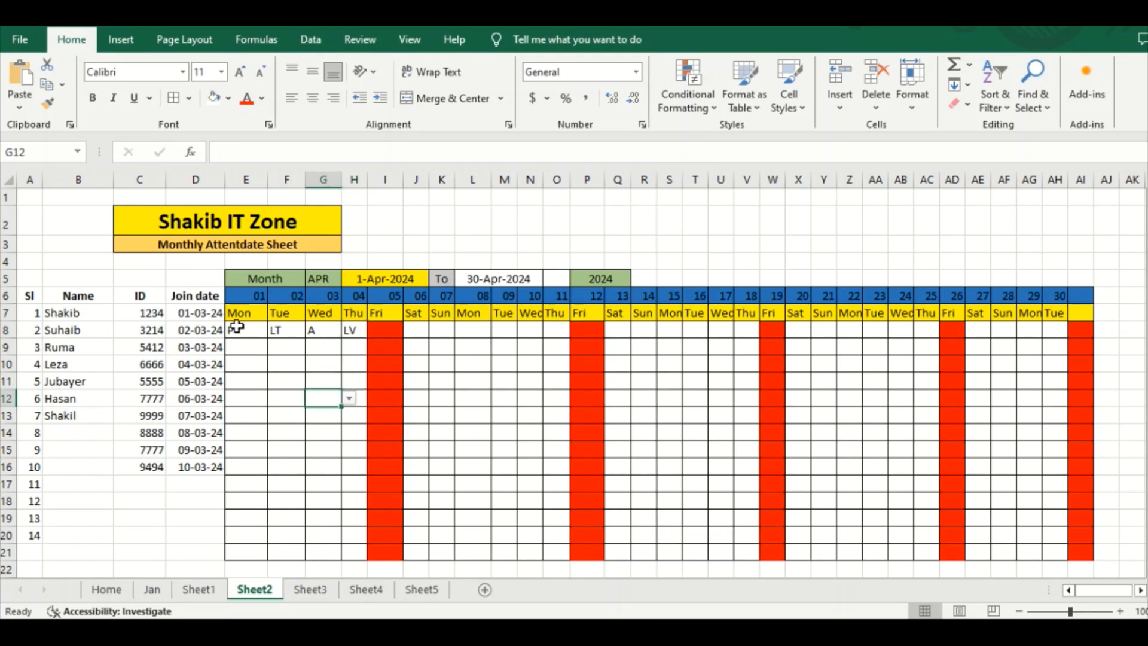
Center and bold the entries of the whole attendance grid E8:AI21.
left_click_drag(236, 326, 1079, 549)
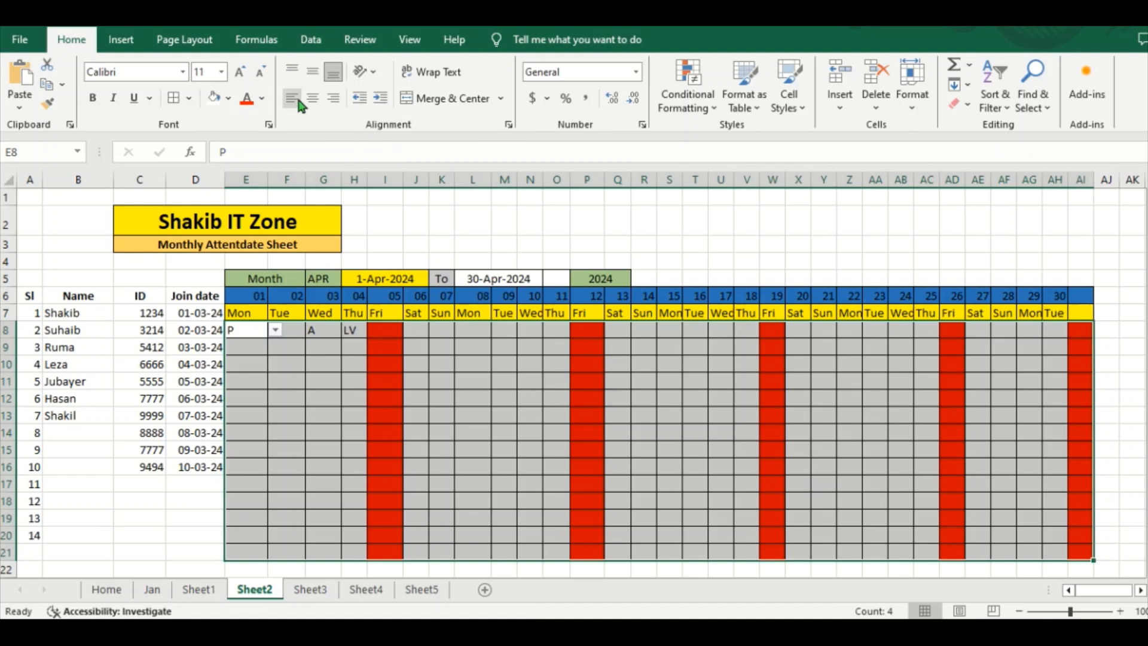
left_click(312, 98)
left_click(92, 100)
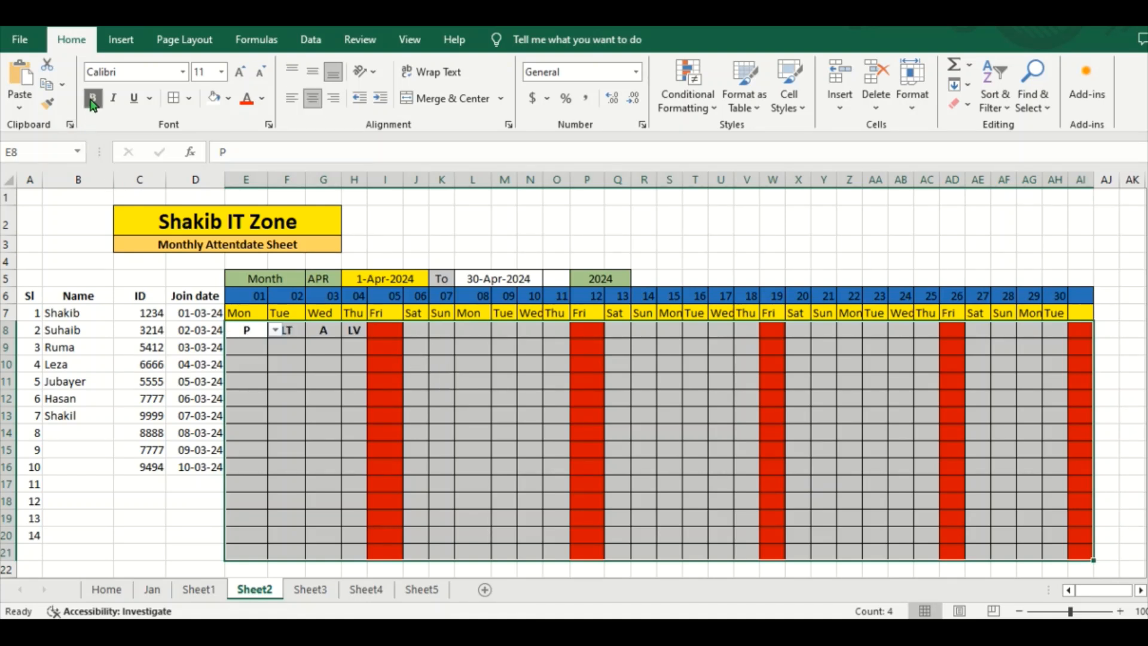
left_click(441, 404)
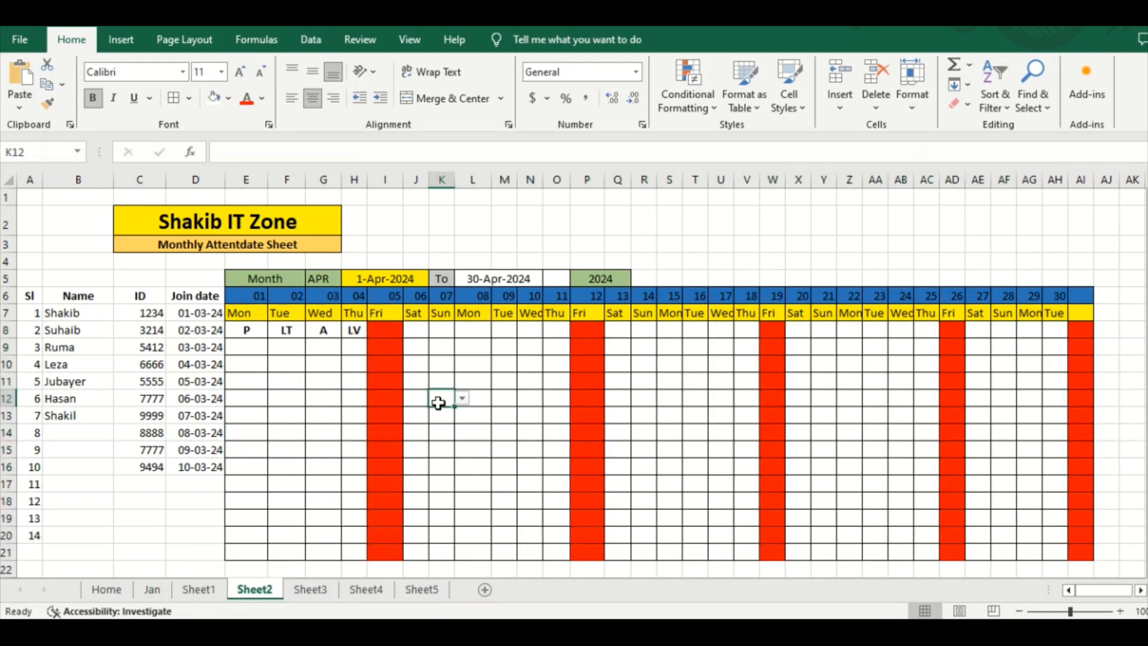
left_click(247, 328)
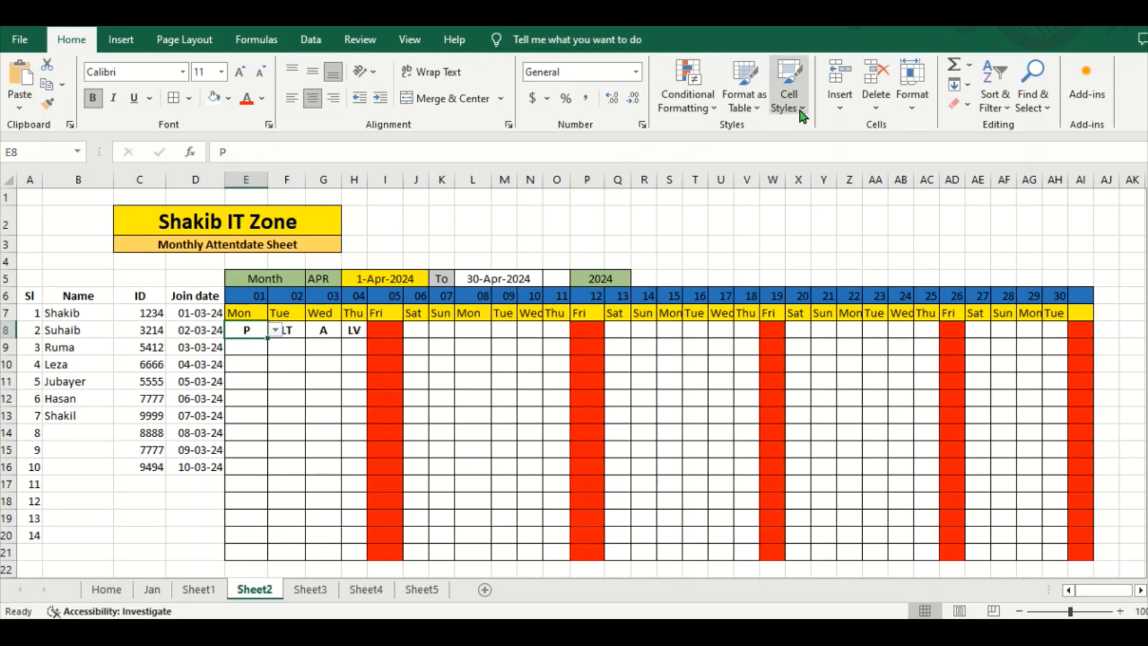
left_click(909, 106)
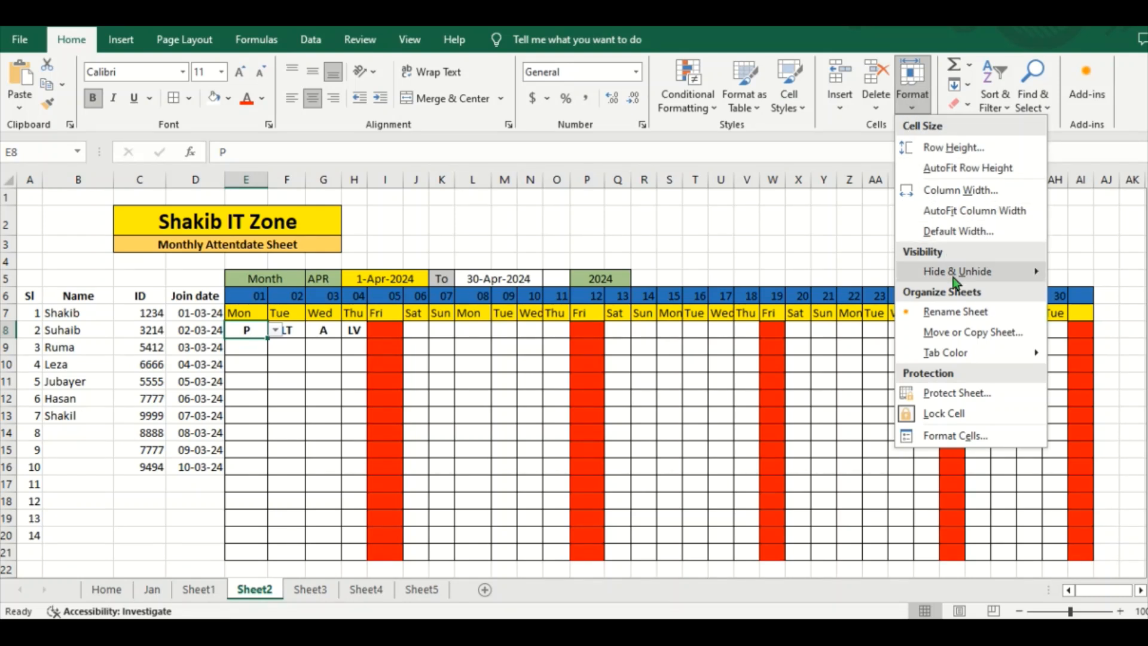
mouse_move(970, 278)
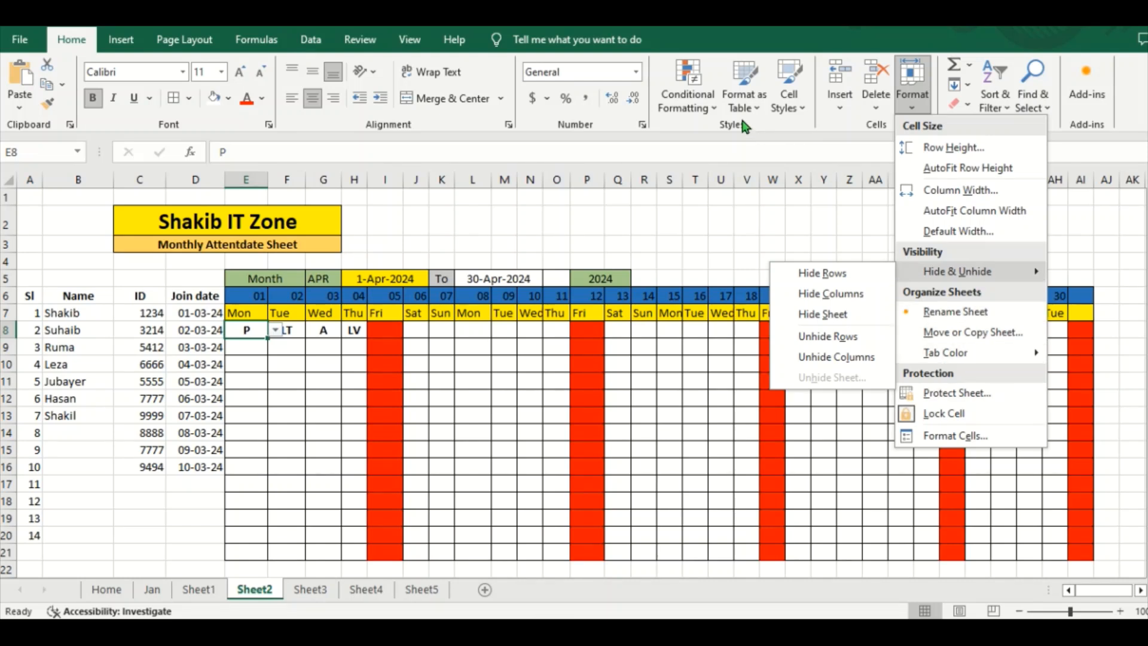
left_click(798, 112)
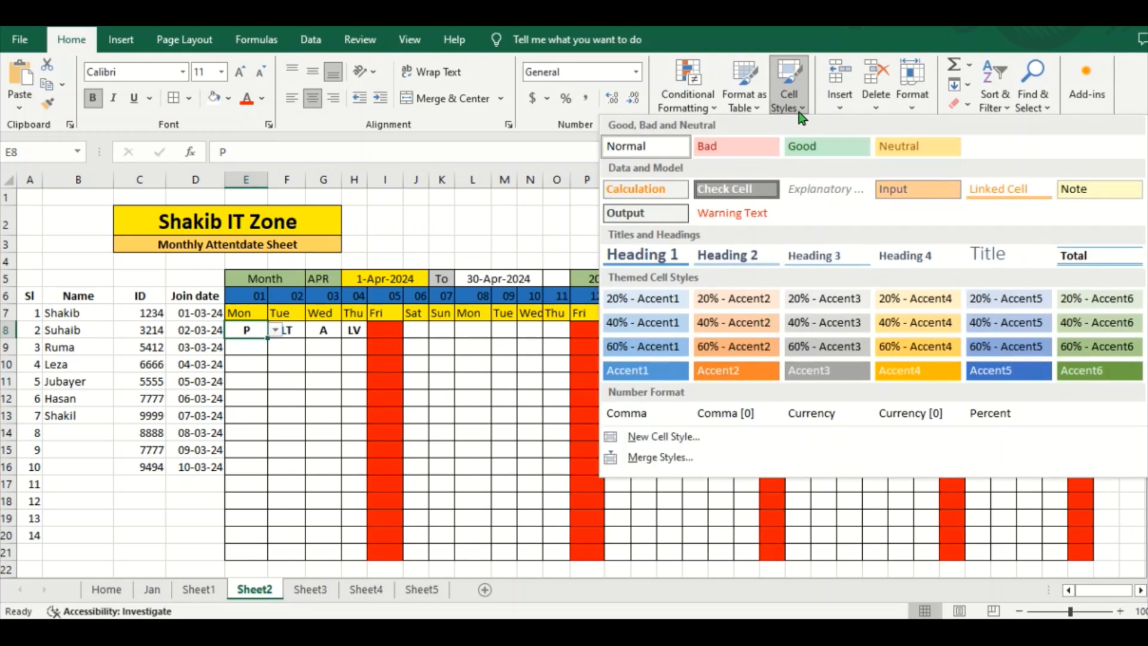
left_click(799, 111)
left_click(710, 114)
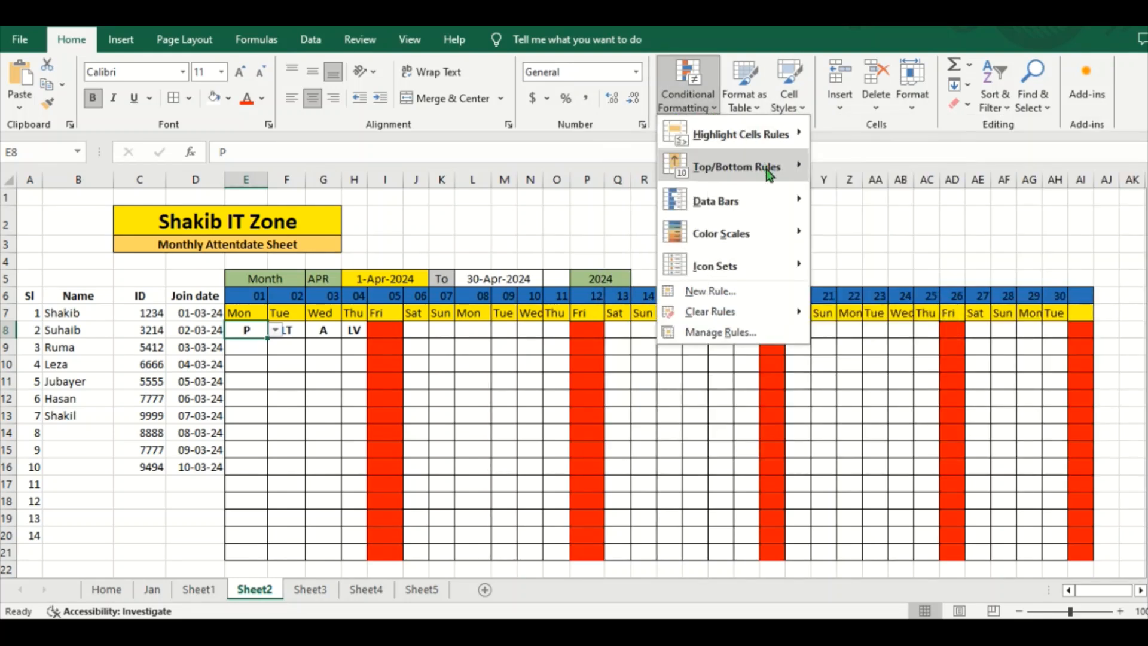
mouse_move(769, 174)
mouse_move(793, 139)
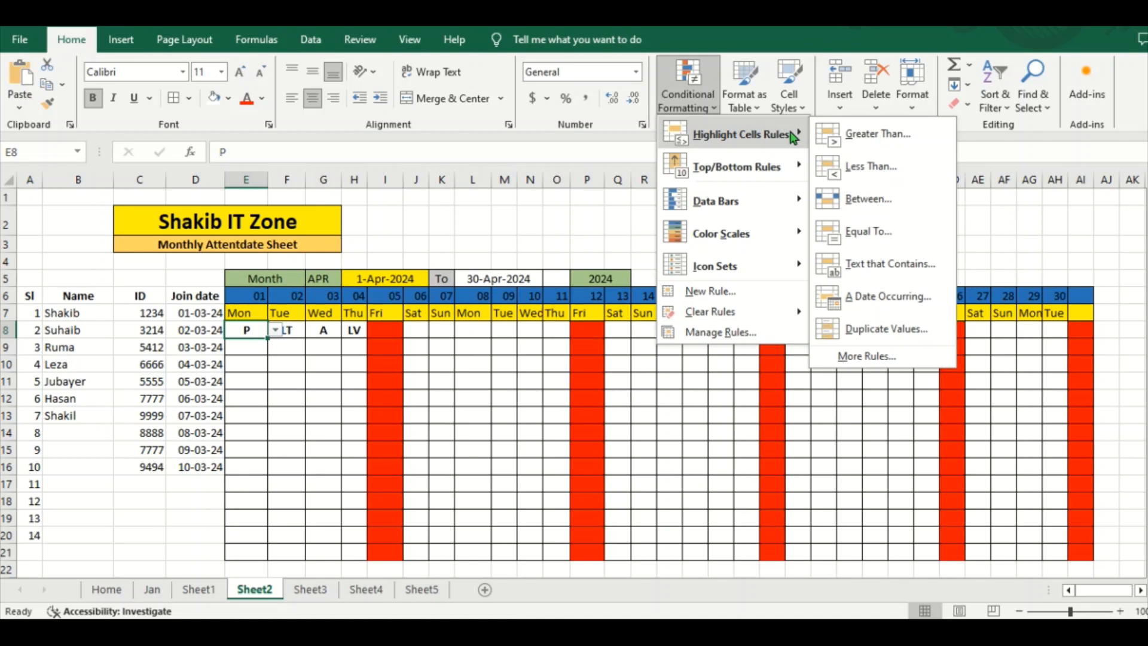
Add a Text that Contains conditional formatting rule to E8:AI21 that shows cells containing A with Red Text.
left_click_drag(246, 330, 1076, 552)
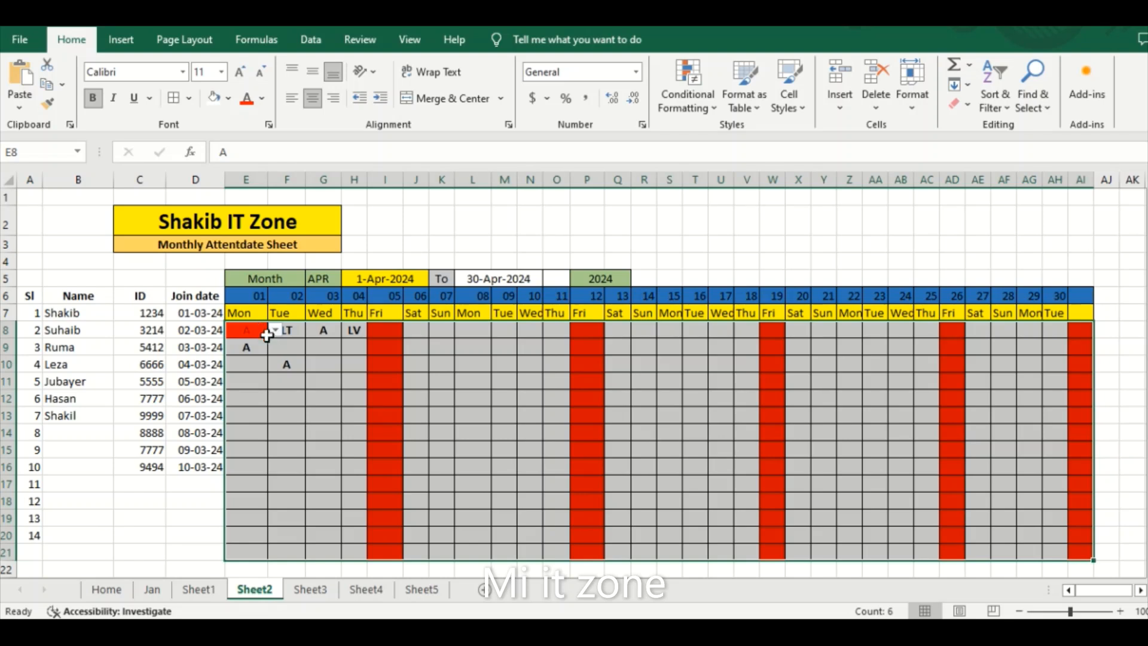
left_click(246, 328)
left_click_drag(245, 328, 1079, 553)
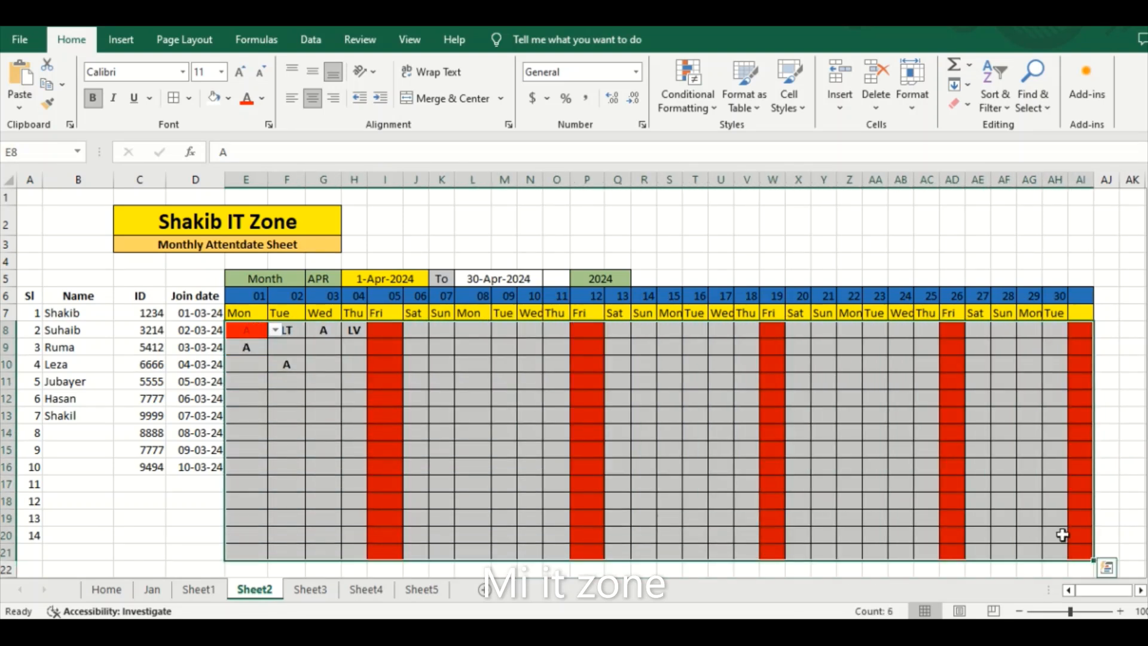
left_click(704, 111)
mouse_move(733, 136)
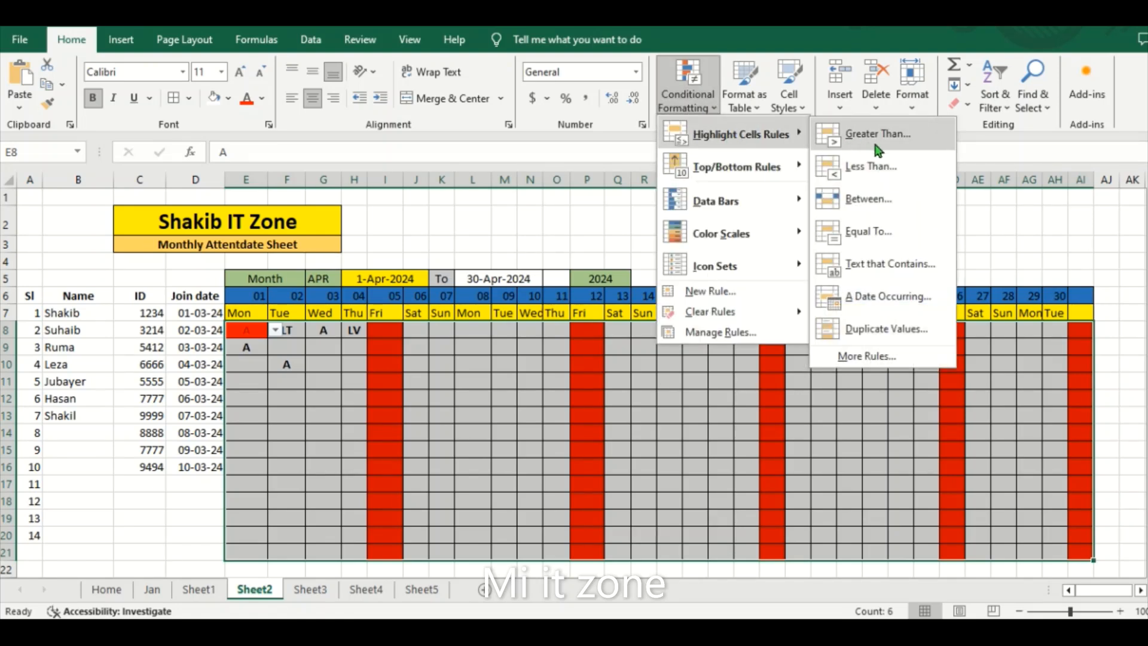
left_click(890, 263)
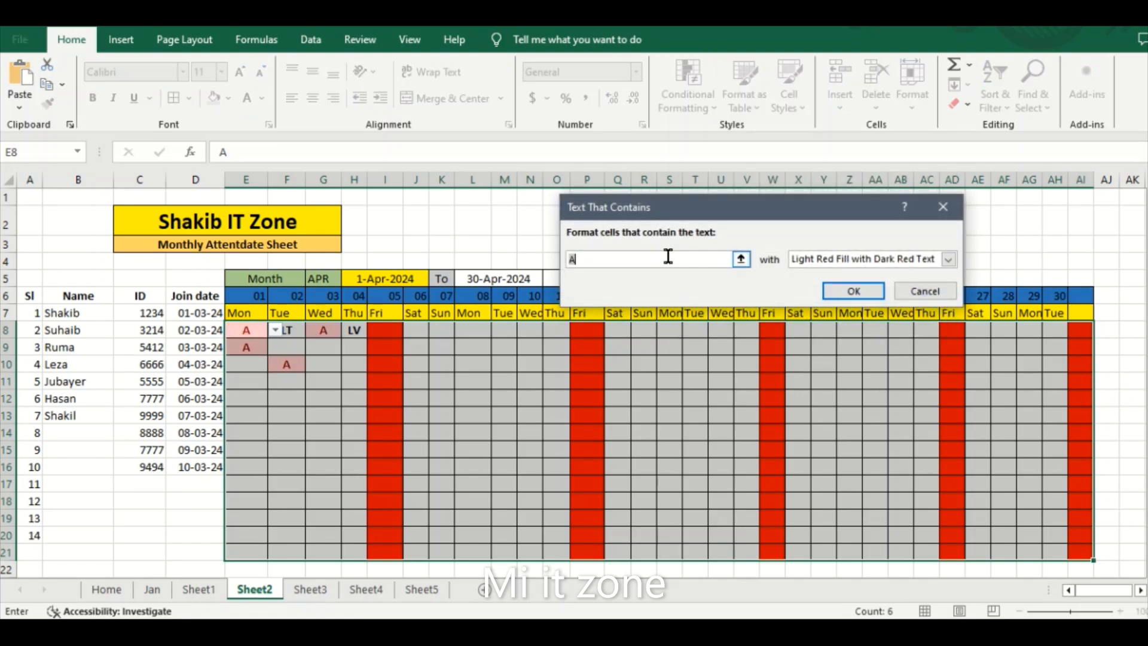
left_click(949, 260)
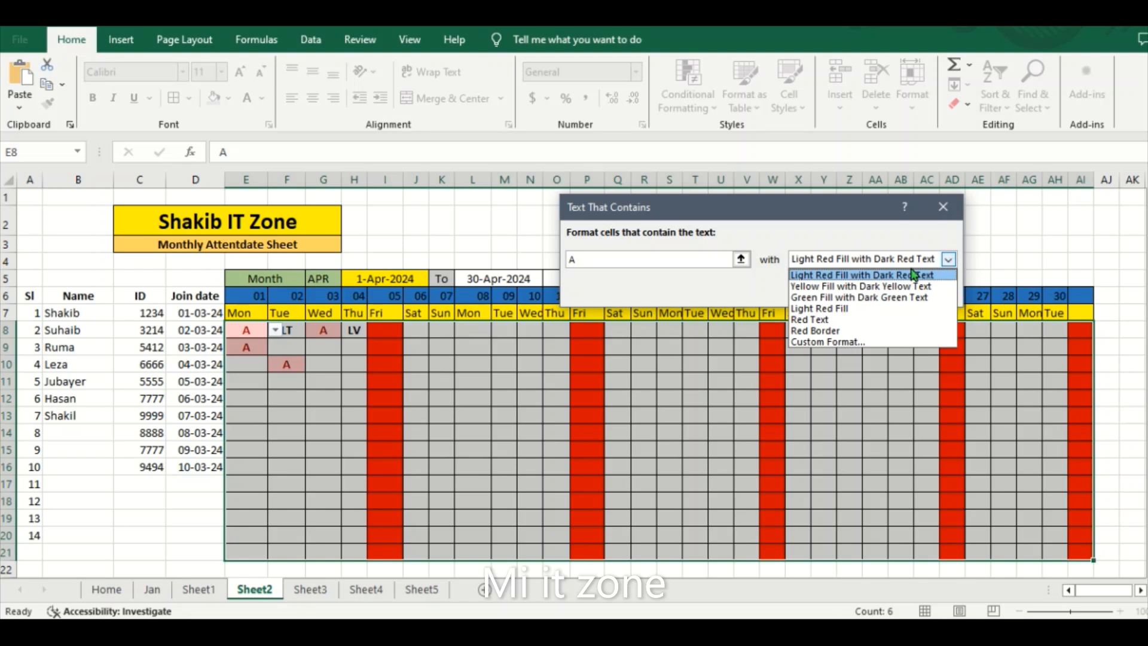
left_click(831, 321)
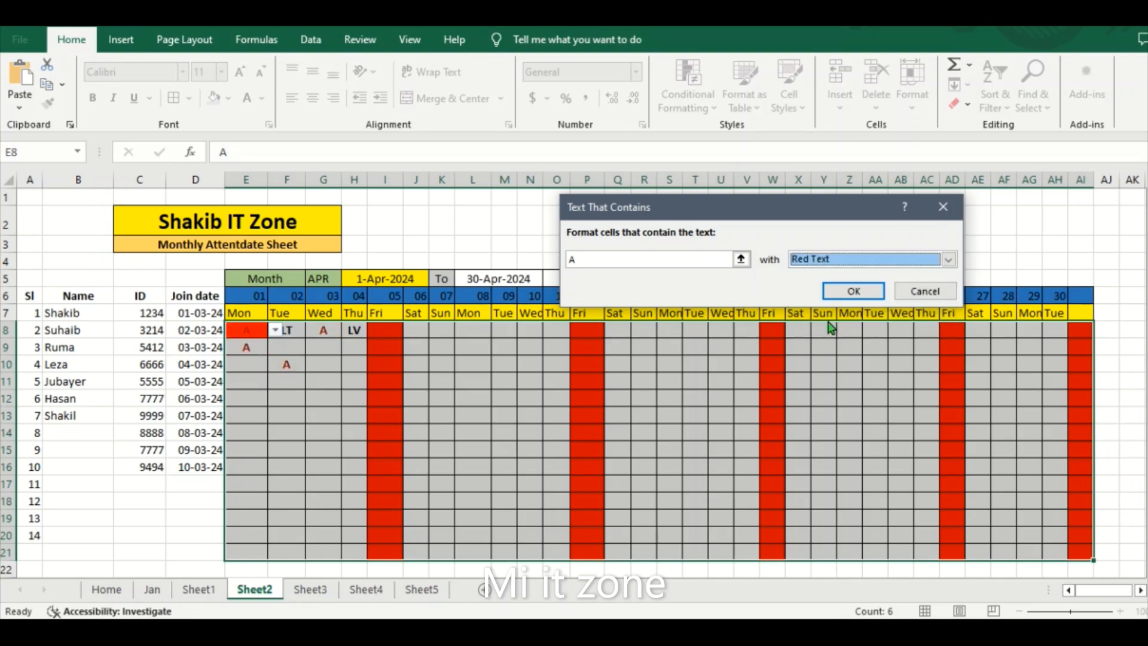
left_click(853, 290)
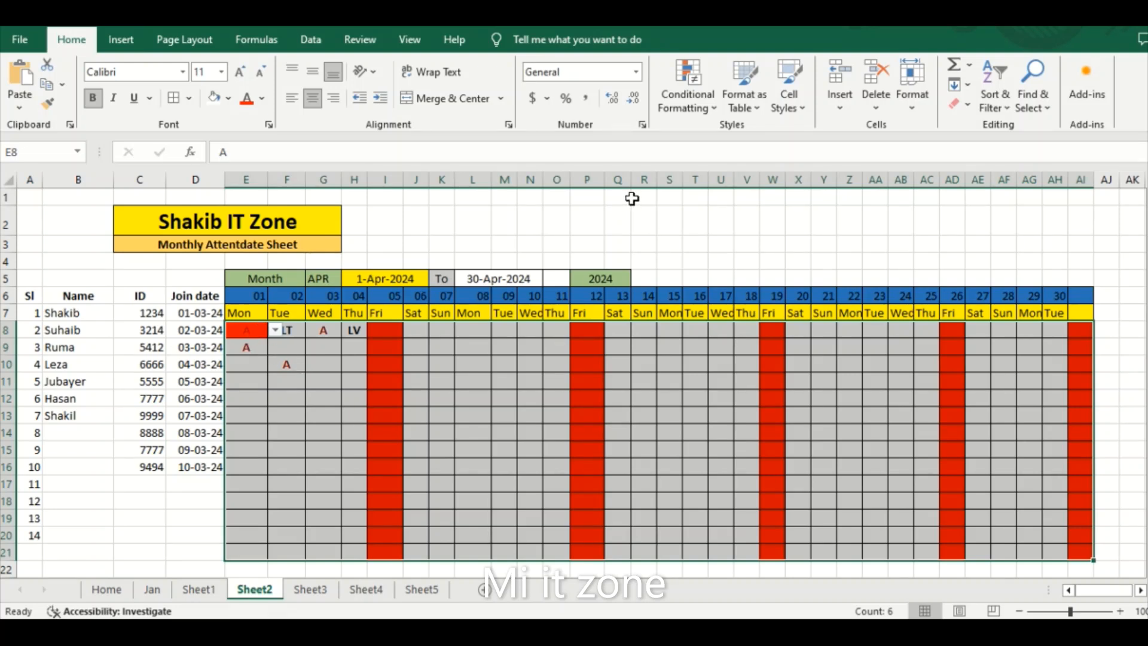
Add a Text that Contains conditional formatting rule to E8:AI21 for P, using a custom format with a green fill.
left_click(711, 108)
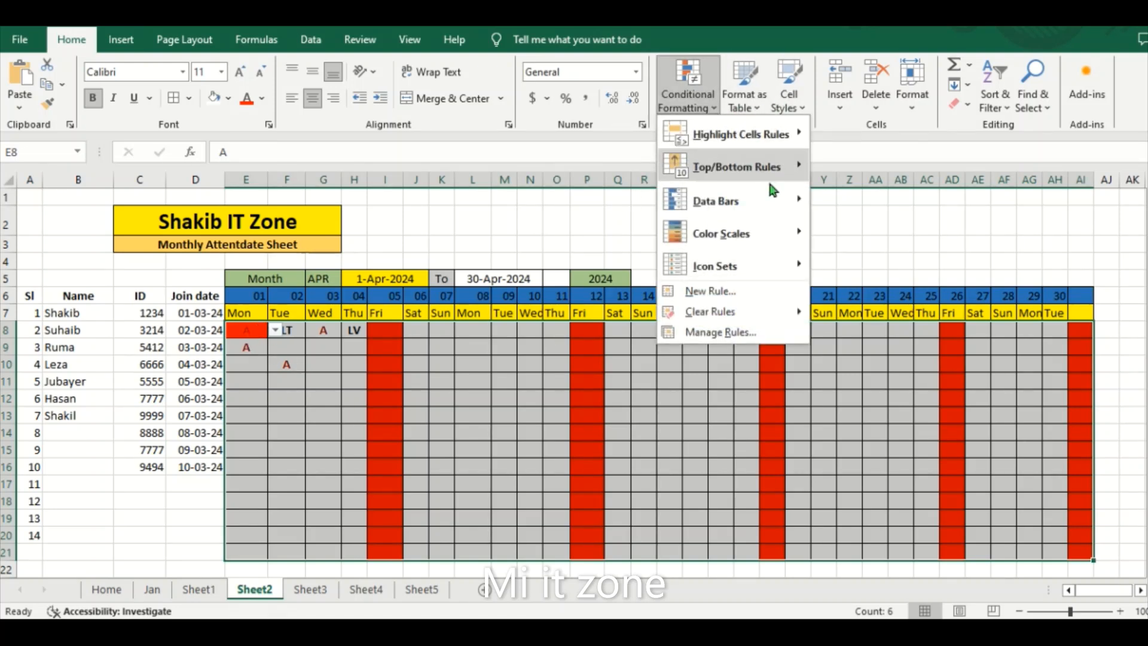
mouse_move(777, 133)
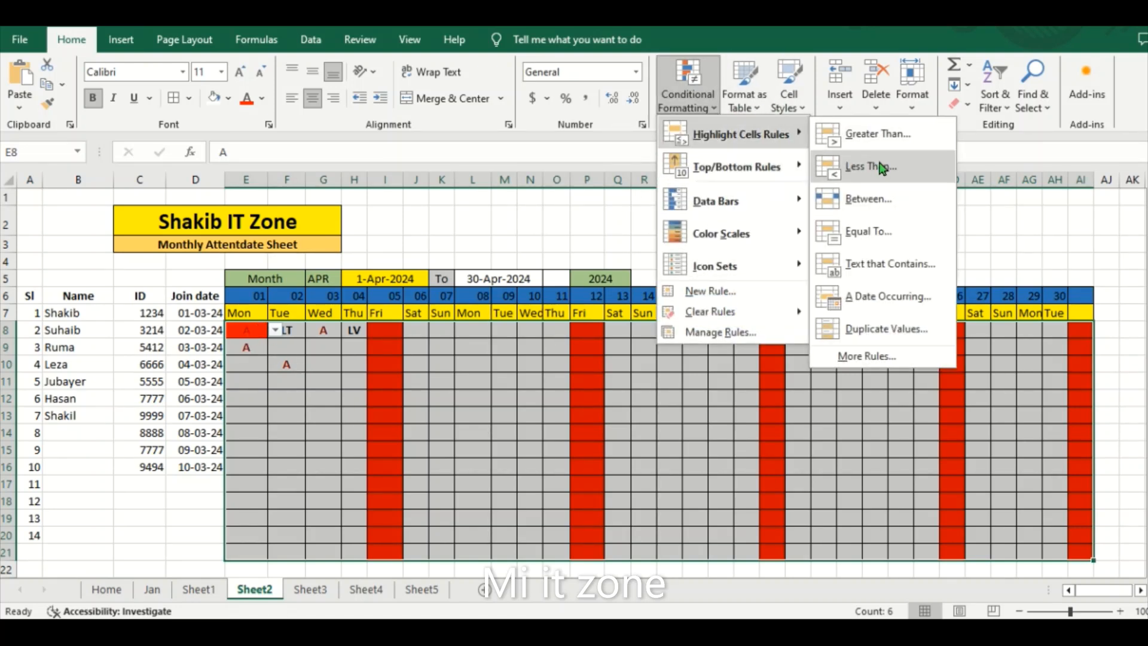
left_click(879, 265)
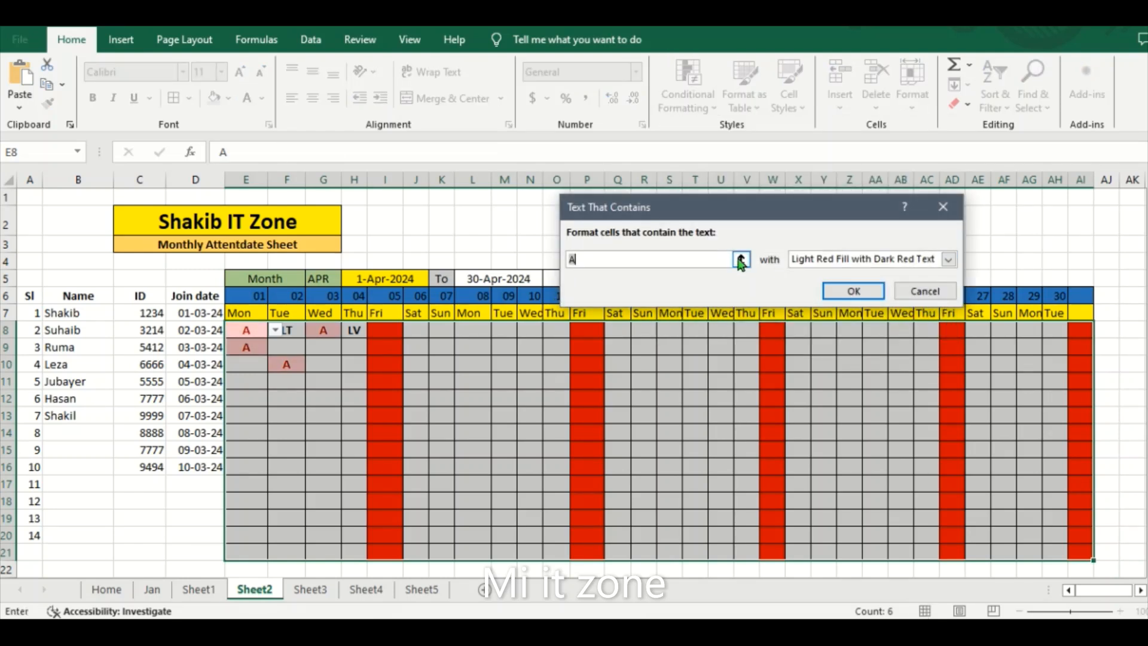
type("P")
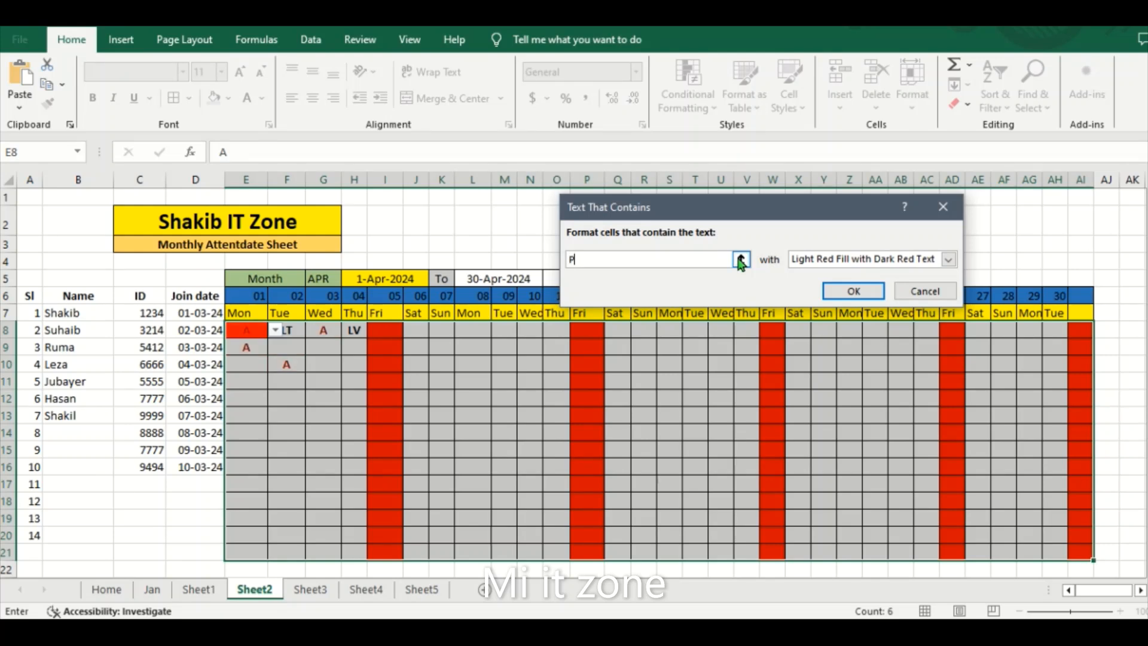
left_click(949, 259)
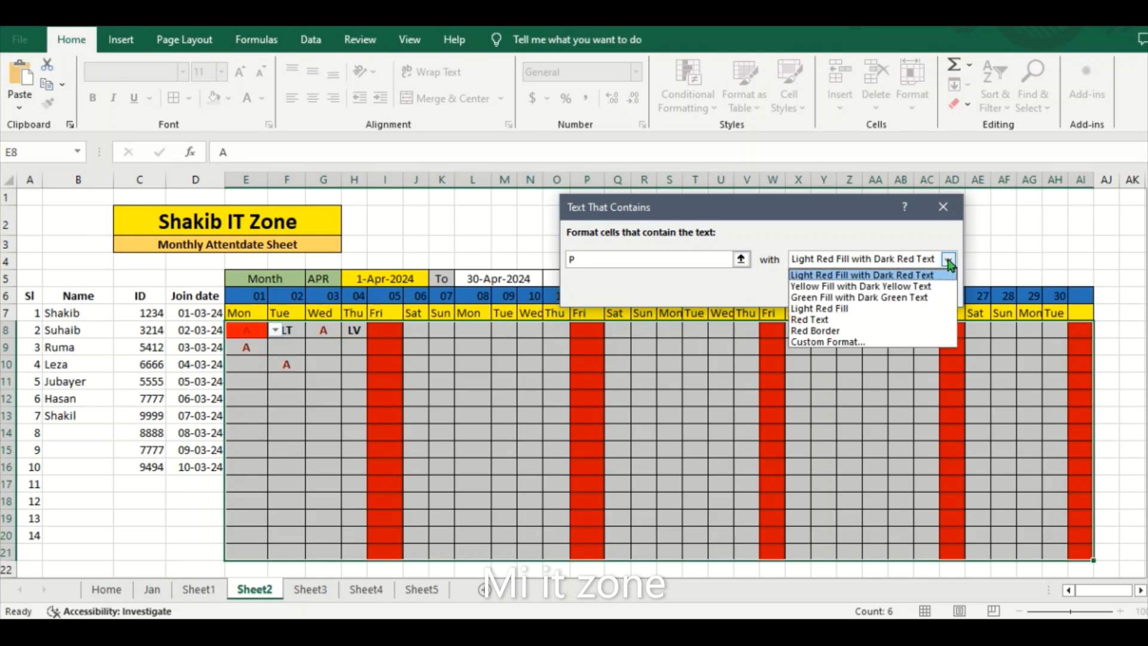
left_click(836, 342)
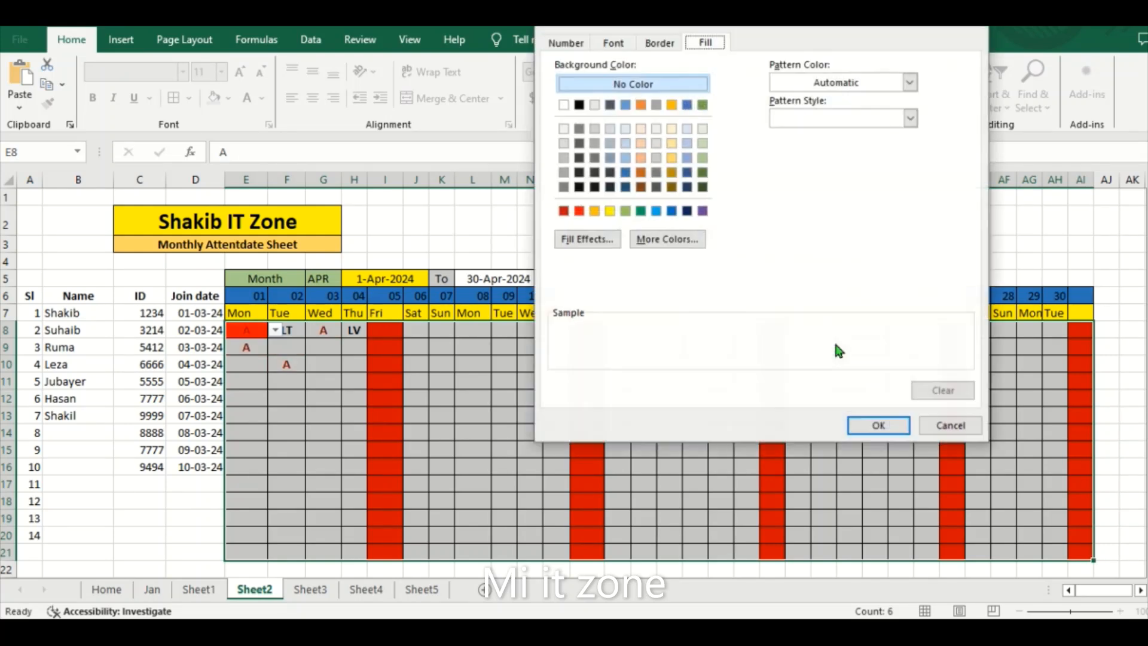
left_click(642, 210)
left_click(878, 426)
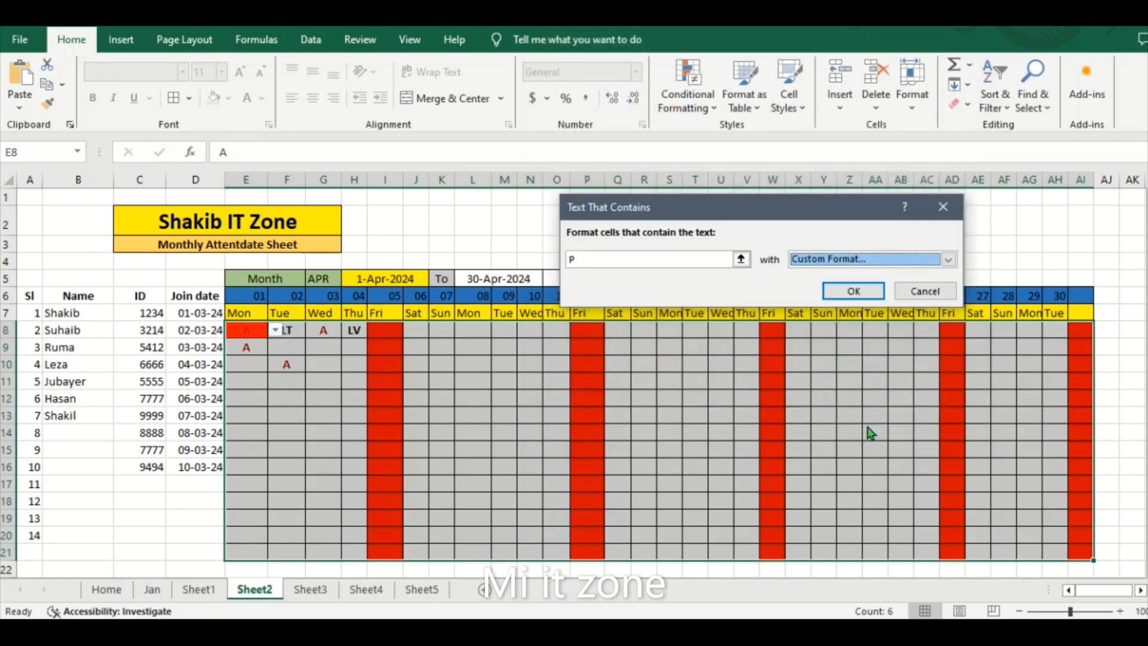
left_click(848, 290)
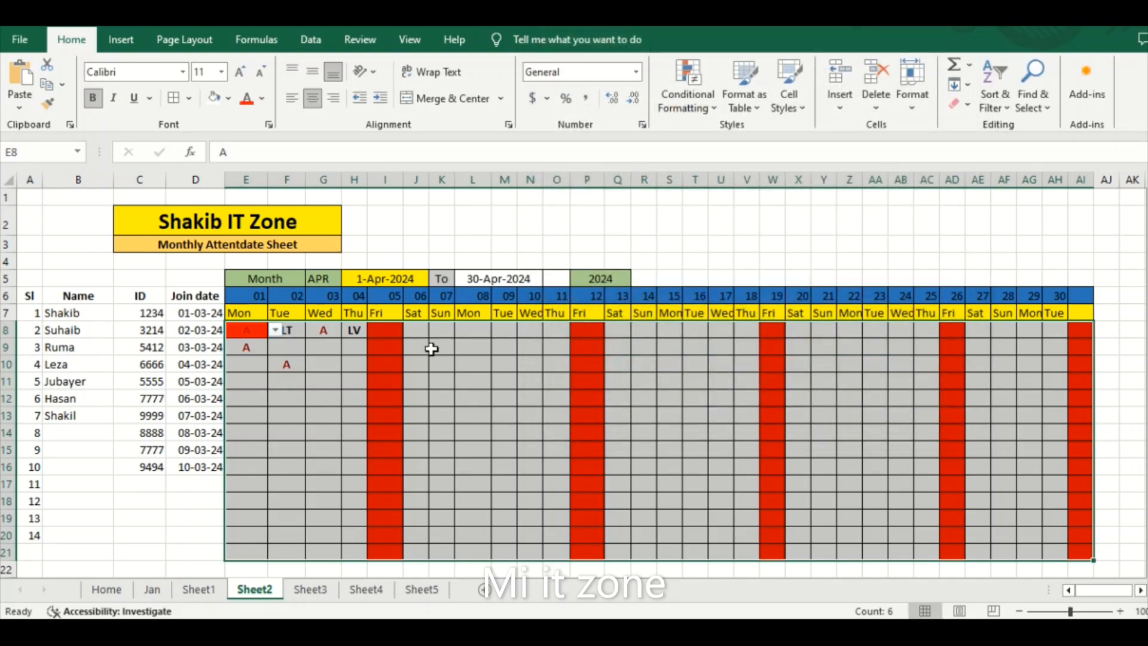
Change the attendance entry in E8 to P to test the new formatting rule.
left_click(275, 330)
left_click(246, 343)
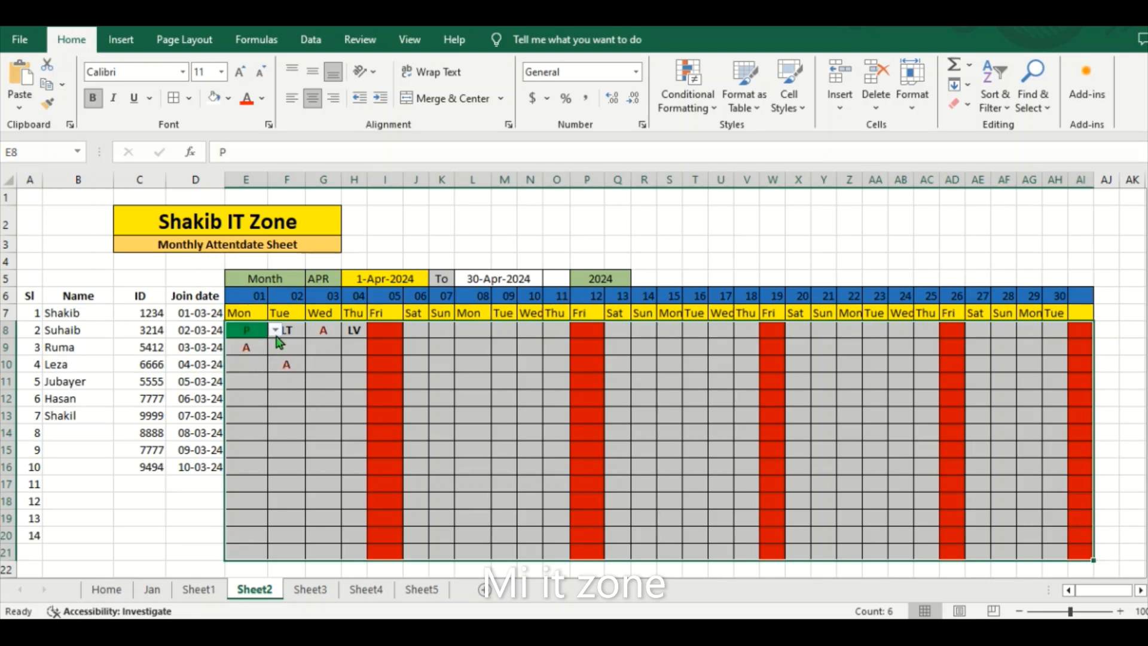
Add a Text that Contains conditional formatting rule to E8:AI21 for LT, using a custom format with a dark orange fill.
left_click(687, 102)
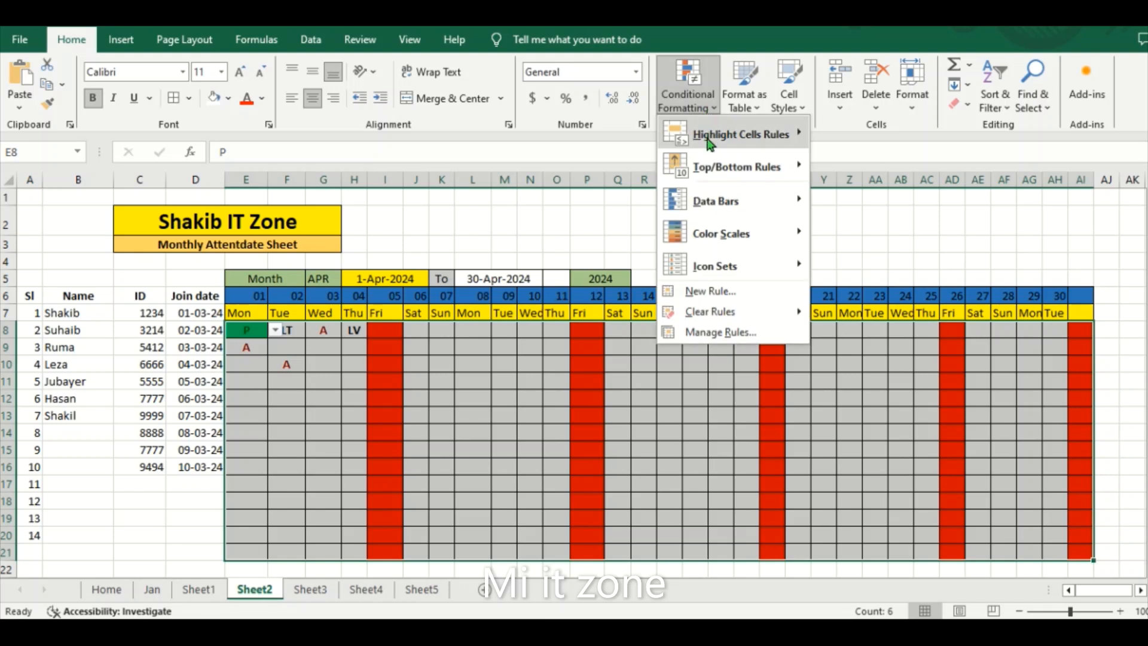
mouse_move(725, 146)
left_click(890, 264)
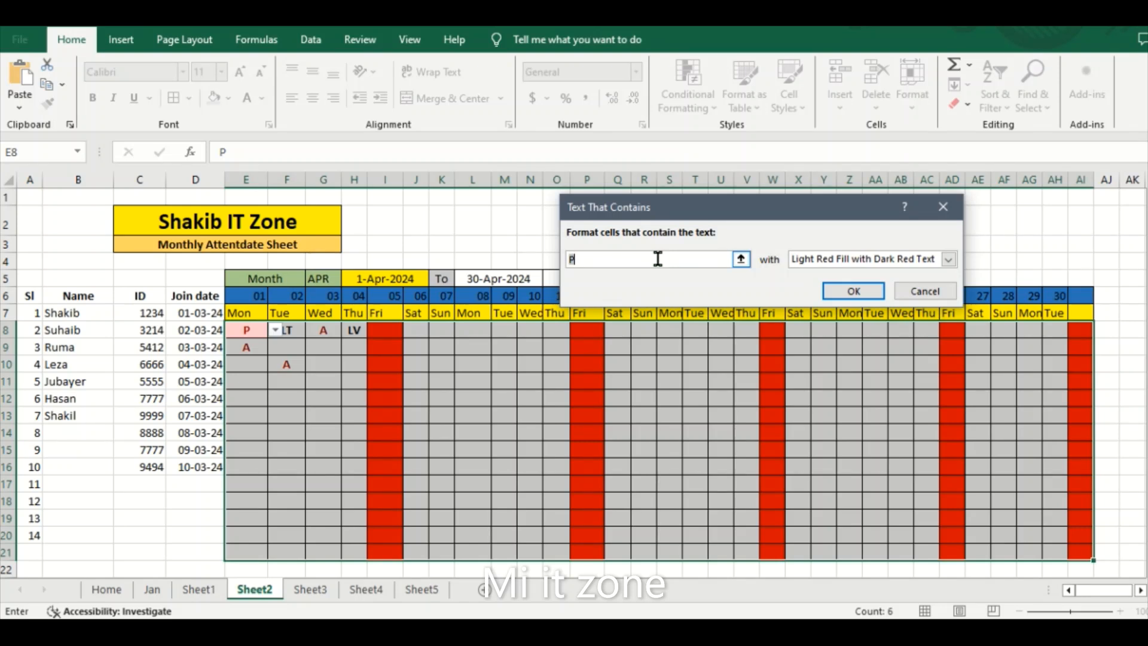
type("L")
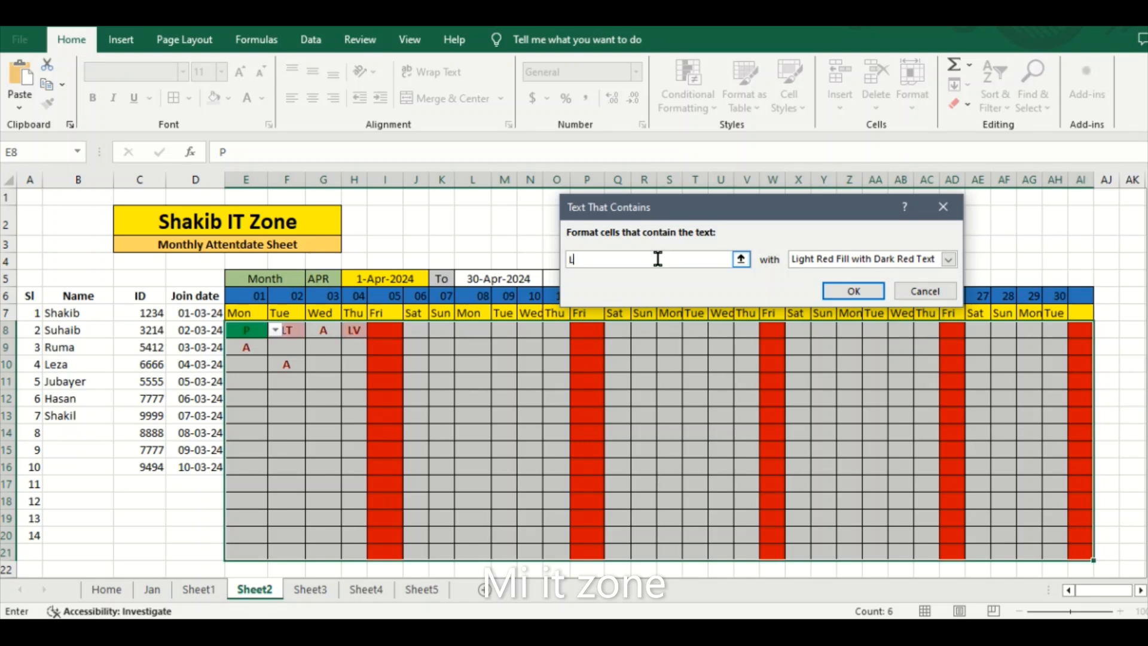
type("T")
left_click(943, 263)
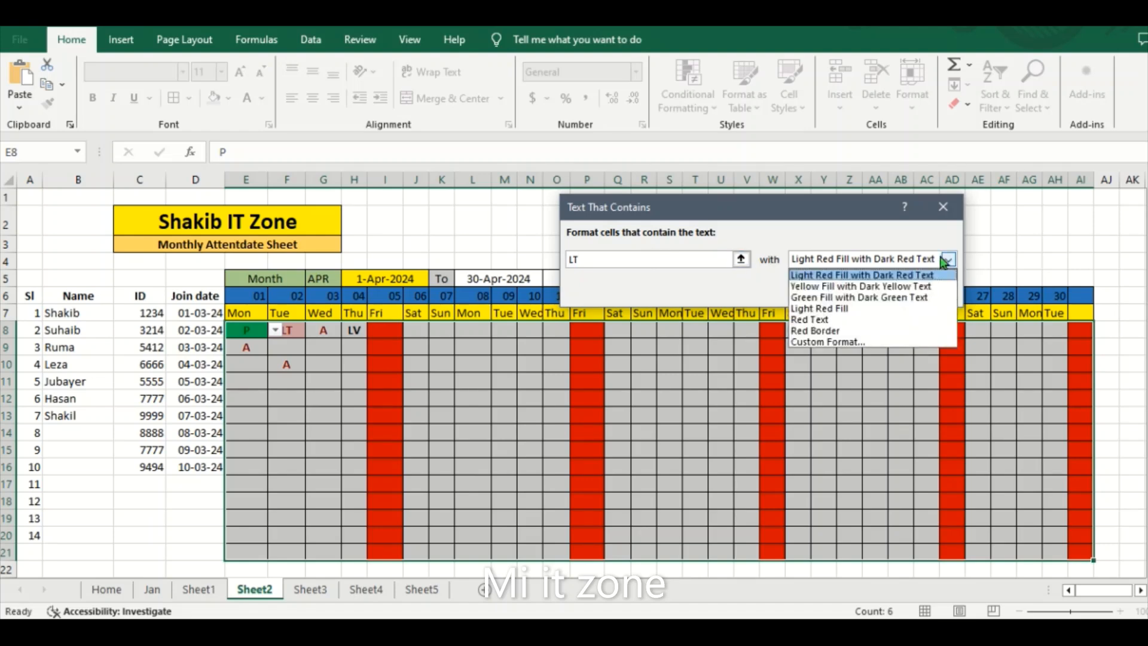
left_click(838, 345)
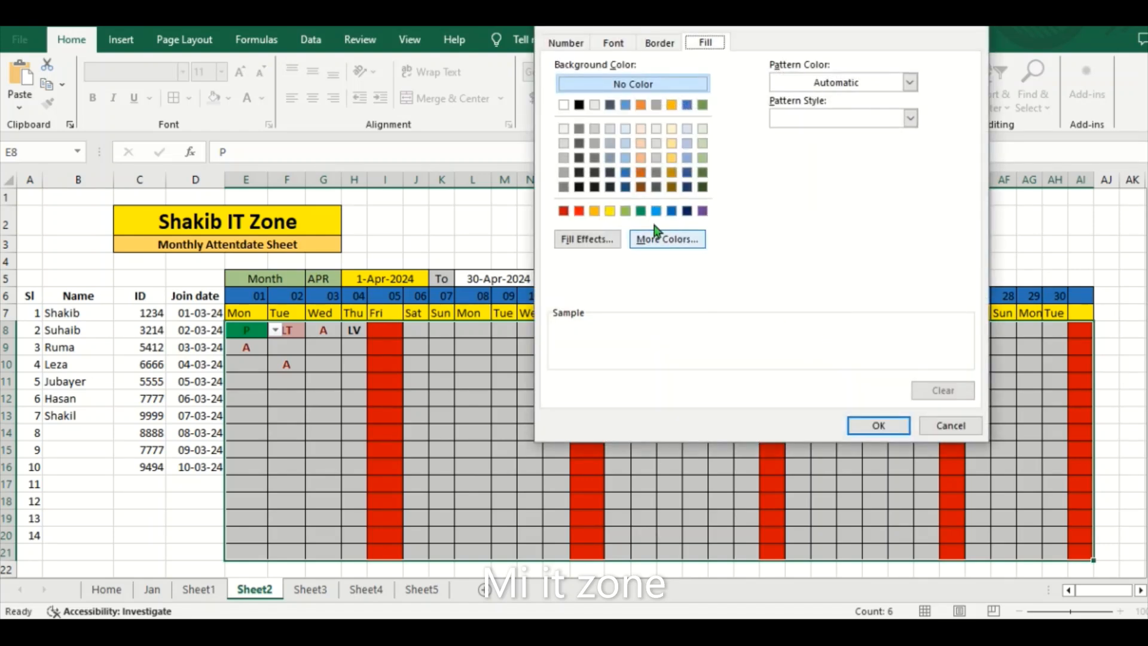
left_click(641, 173)
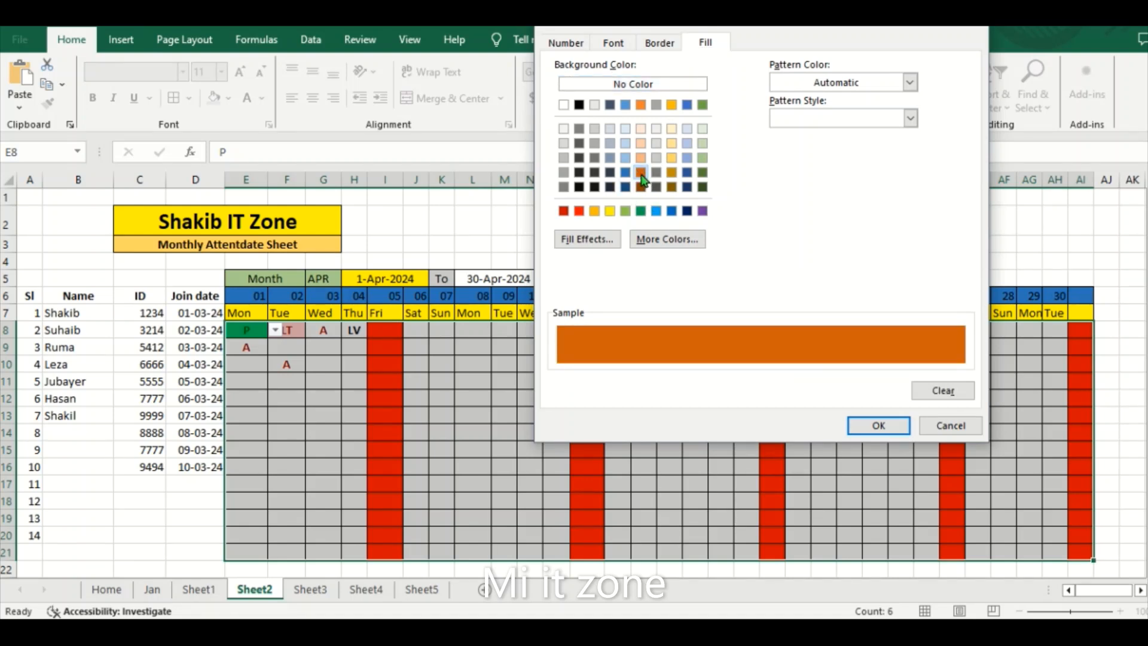
left_click(882, 428)
left_click(856, 292)
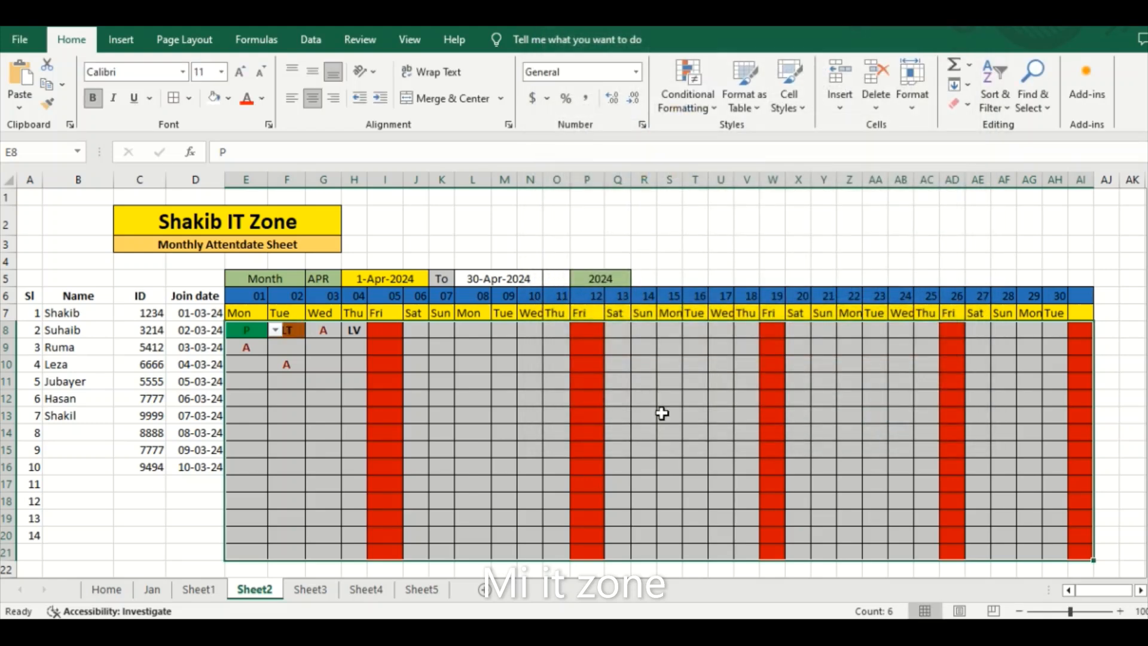
left_click(607, 459)
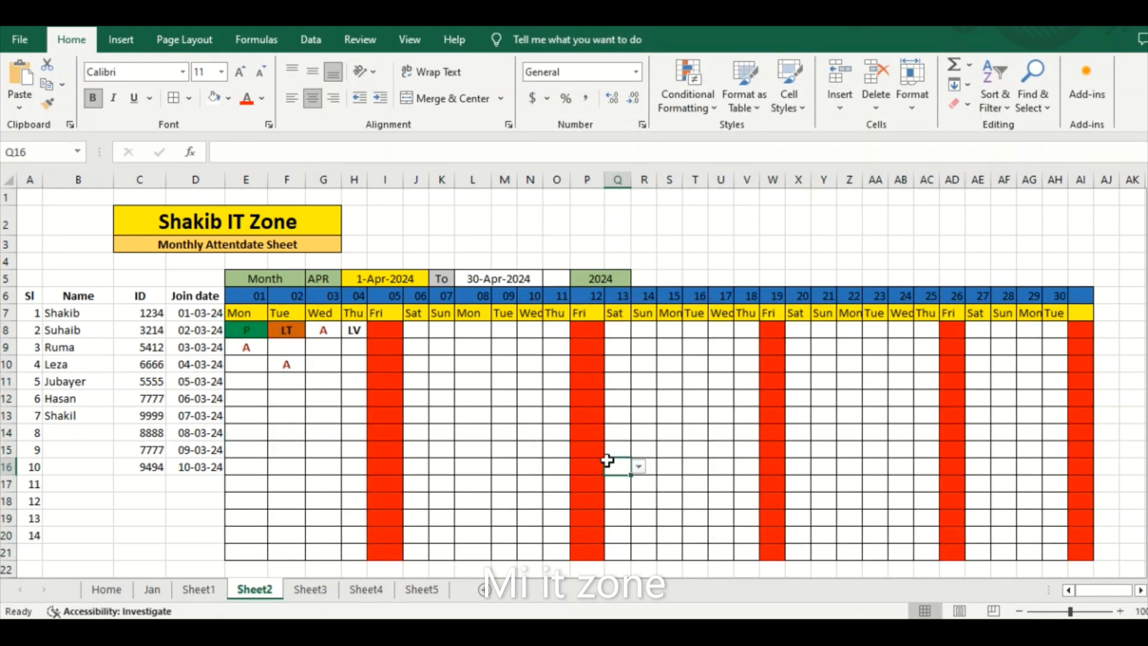
Choose P as the attendance status in M10 and choose P again in E8.
left_click(497, 367)
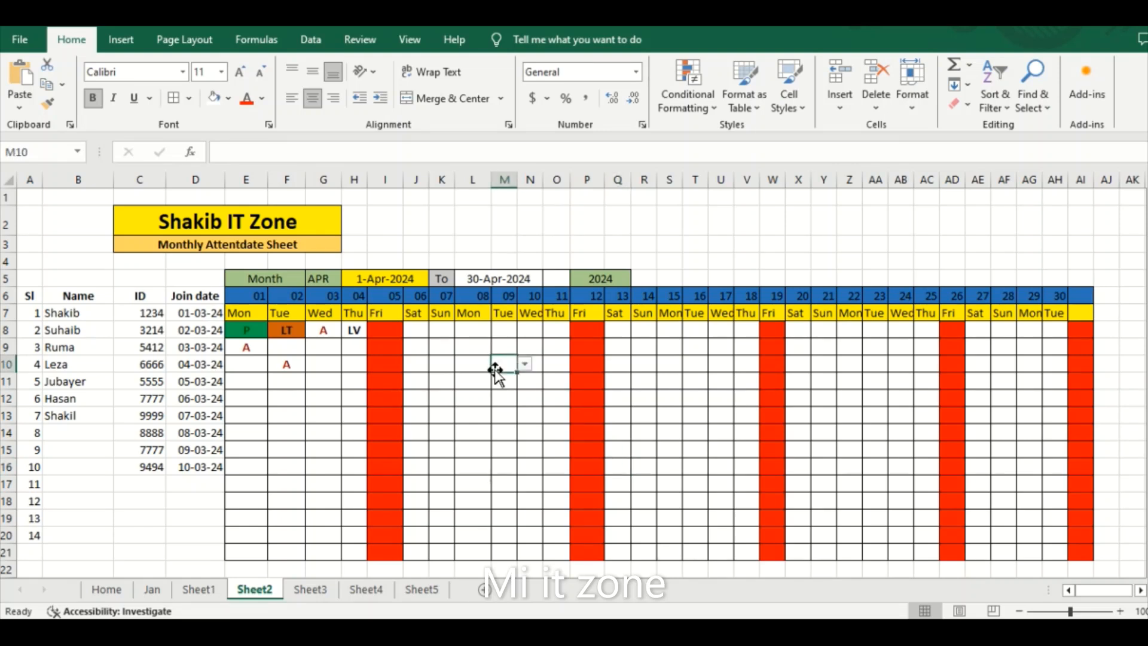
left_click(524, 364)
left_click(503, 378)
left_click(503, 418)
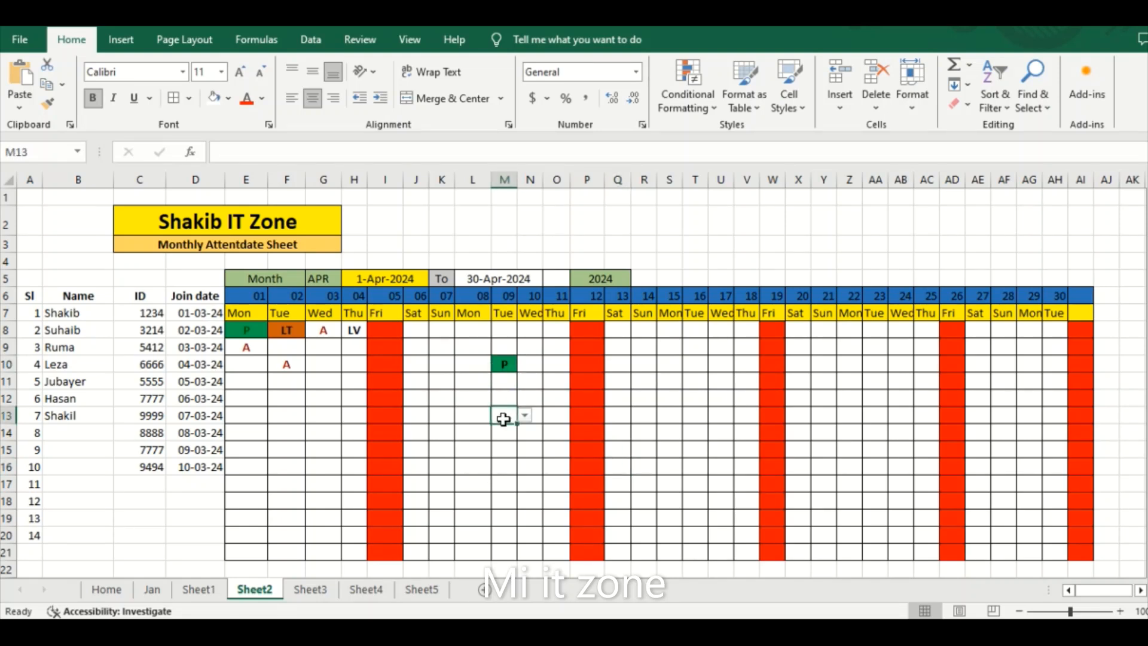
left_click(246, 330)
left_click(274, 331)
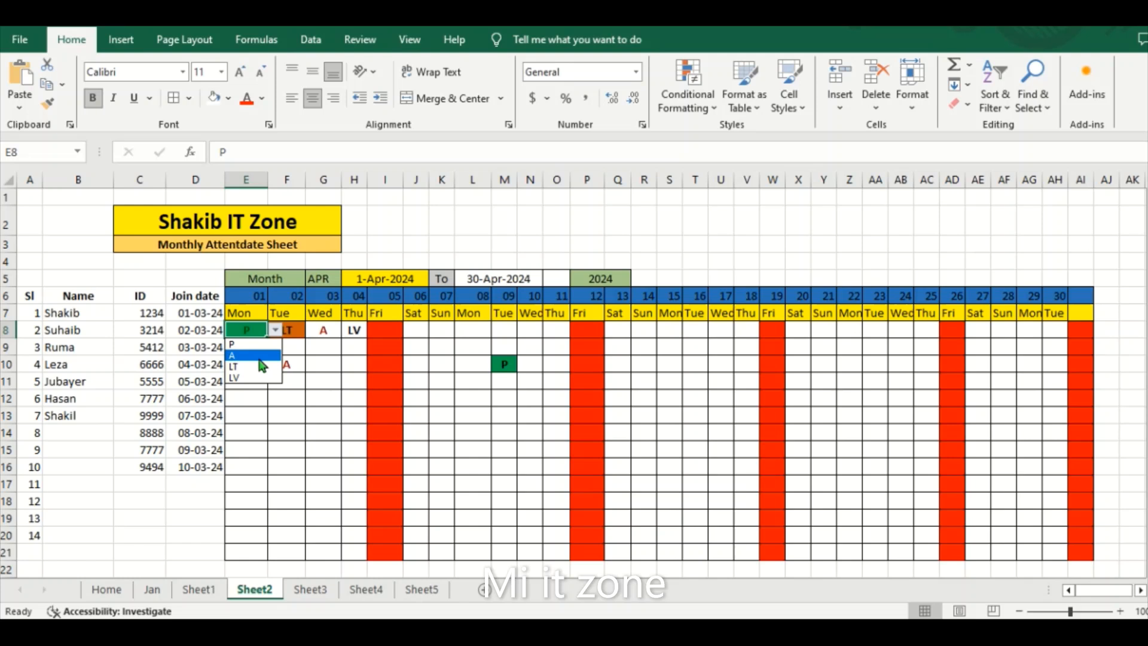
left_click(236, 340)
left_click(255, 384)
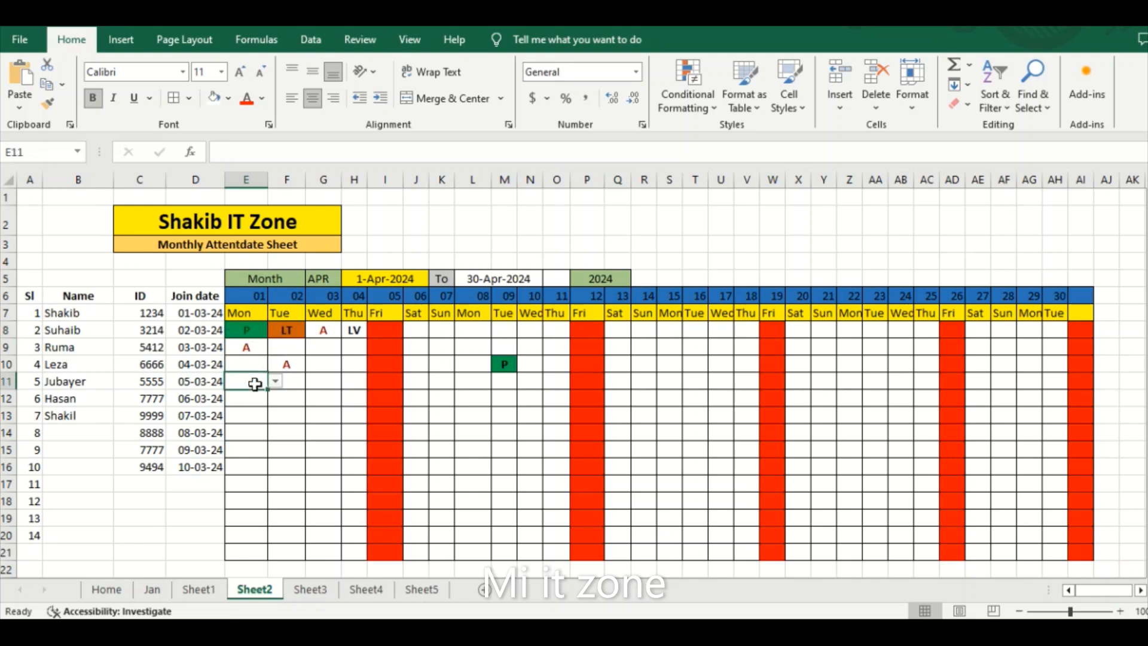
Choose the attendance statuses in column K: A in K9, LT in K11 and LV in K13.
left_click(446, 347)
left_click(462, 346)
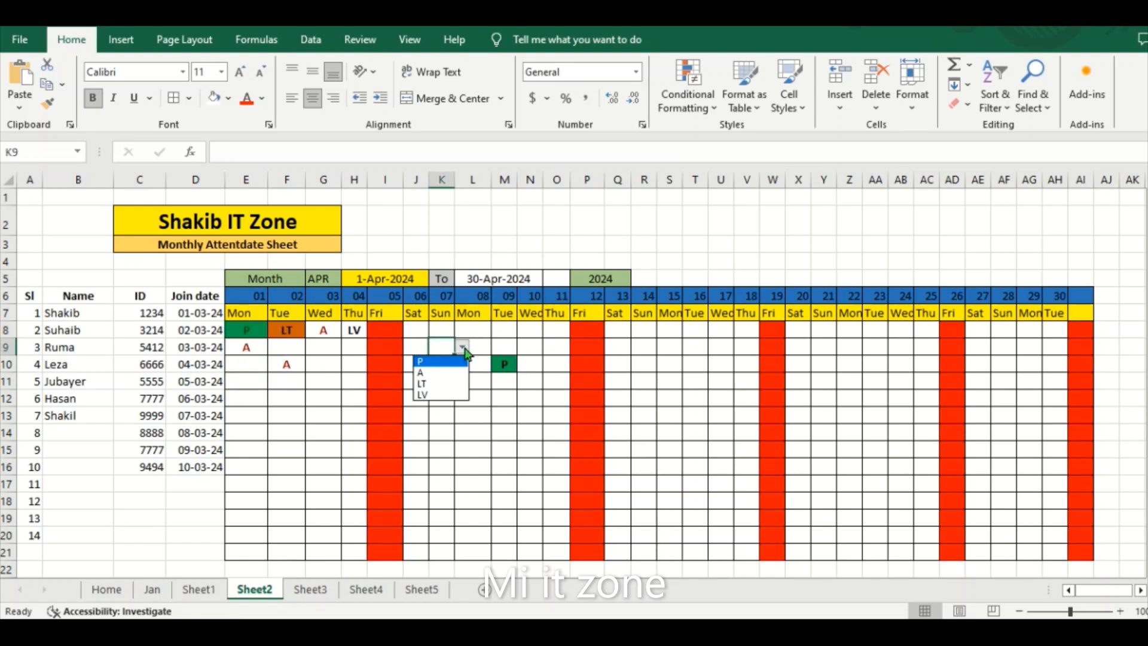
left_click(433, 374)
left_click(435, 396)
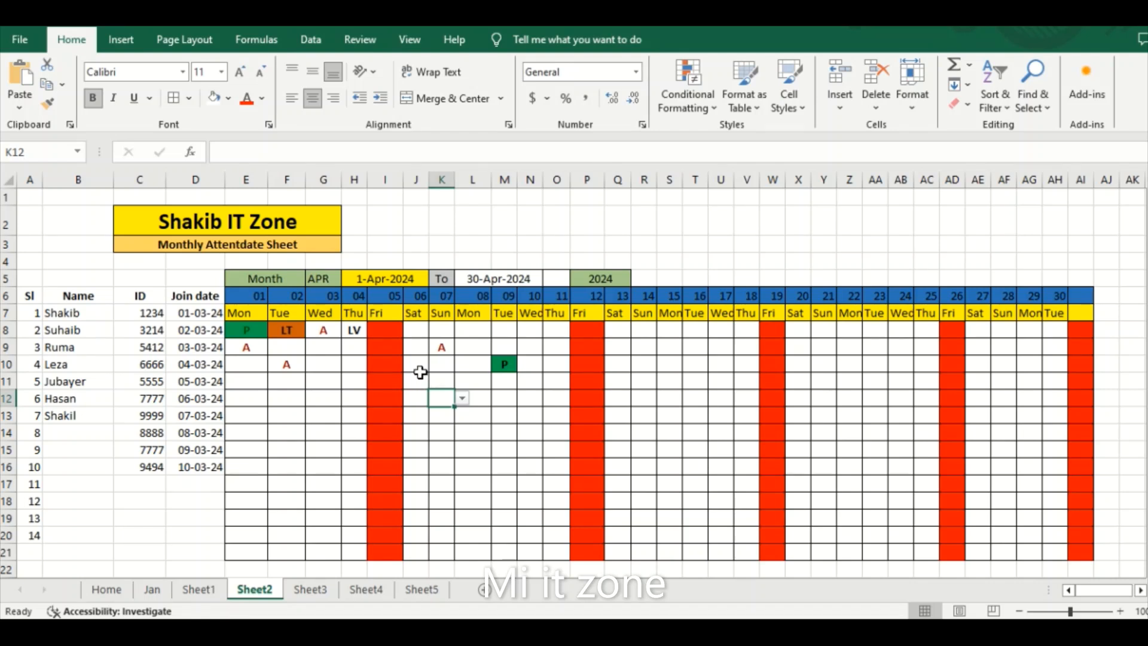
left_click(441, 380)
left_click(462, 381)
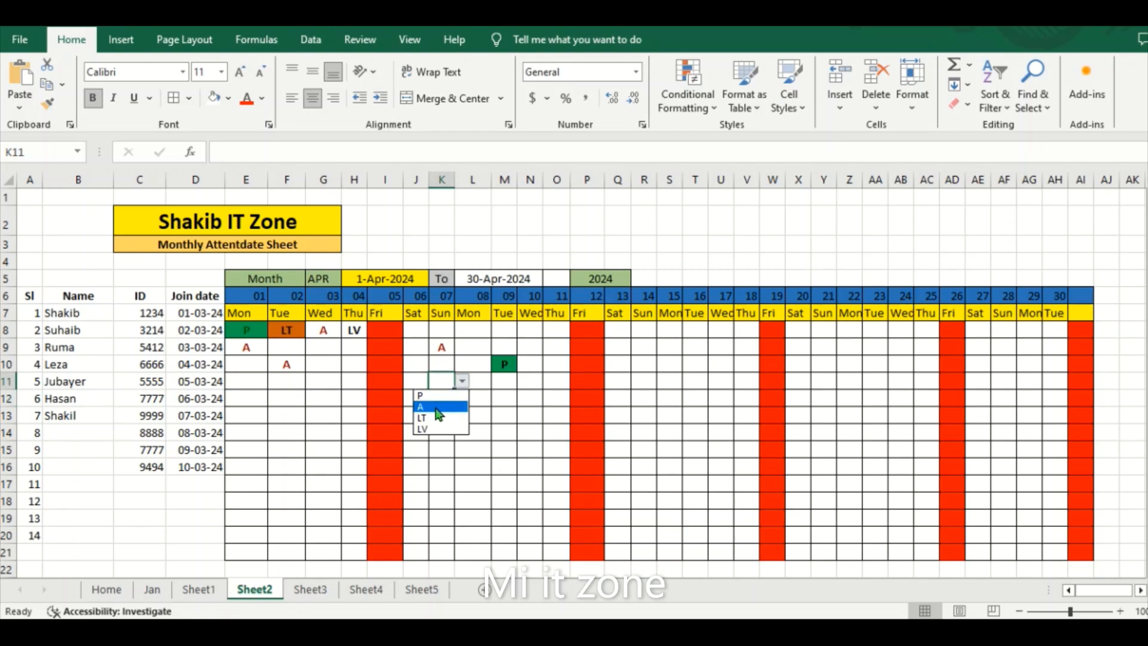
left_click(433, 417)
left_click(446, 419)
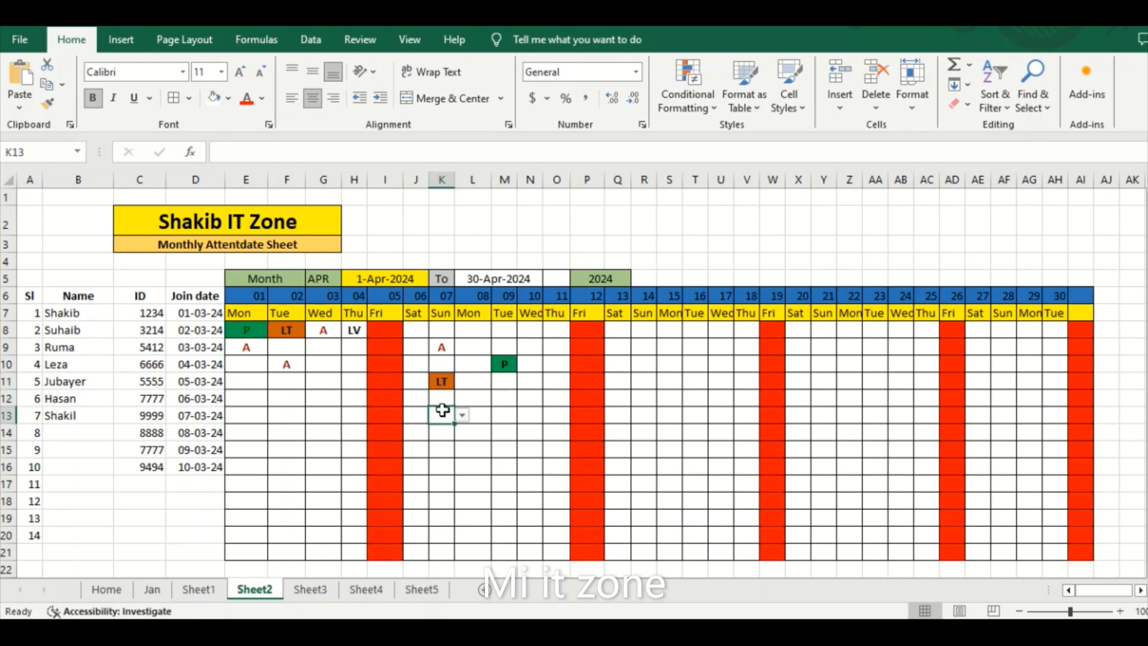
left_click(463, 418)
left_click(436, 462)
left_click(509, 442)
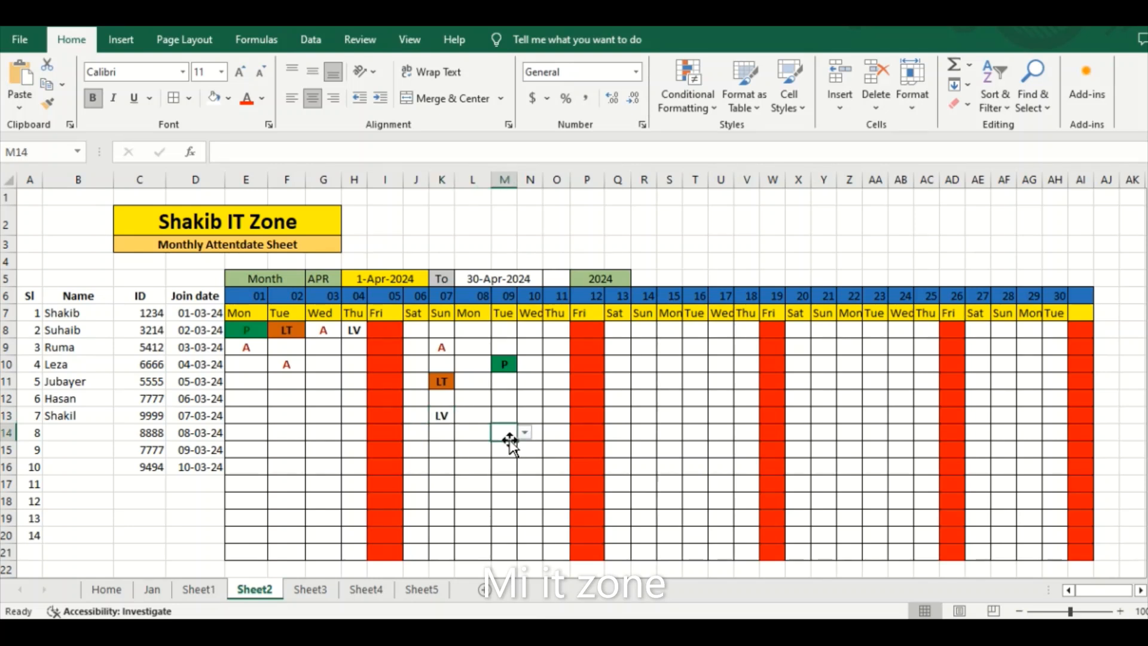
Fill in row 8 attendance with A in J8 and P in L8, N8 and O8.
left_click(418, 327)
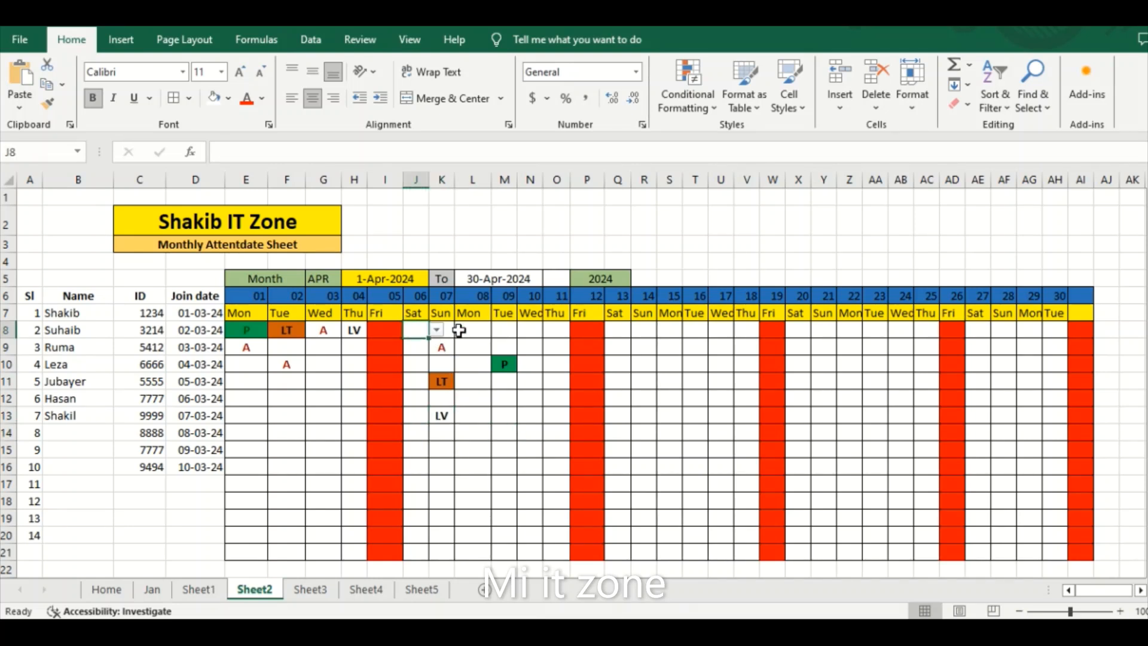
left_click(437, 329)
left_click(418, 348)
left_click(470, 329)
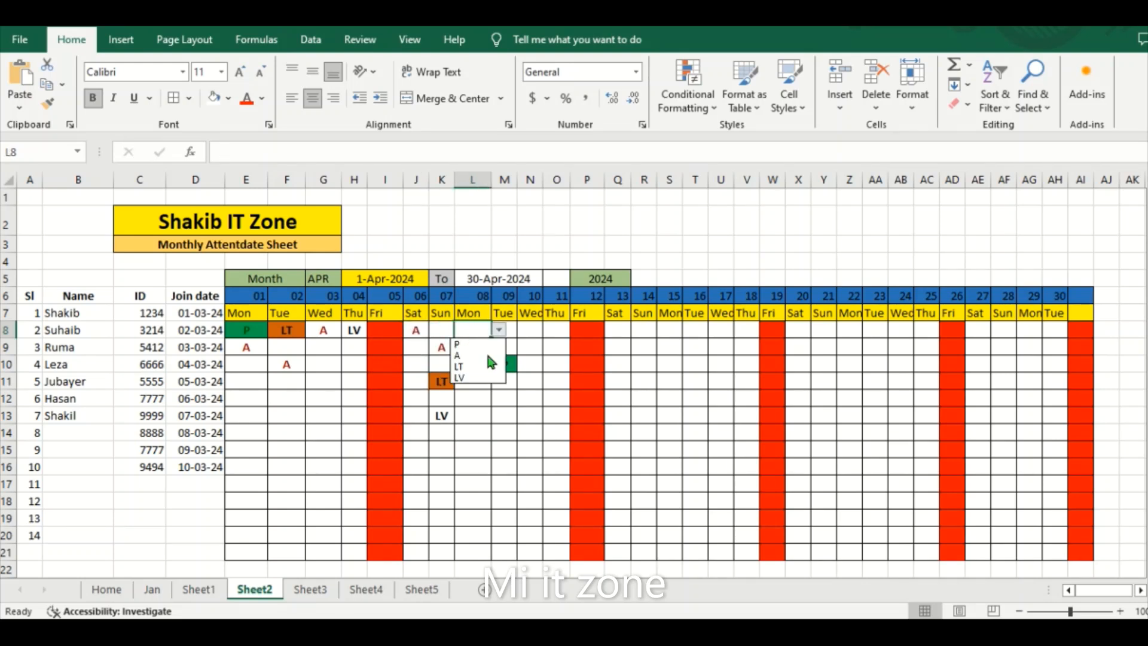
left_click(459, 345)
left_click(524, 331)
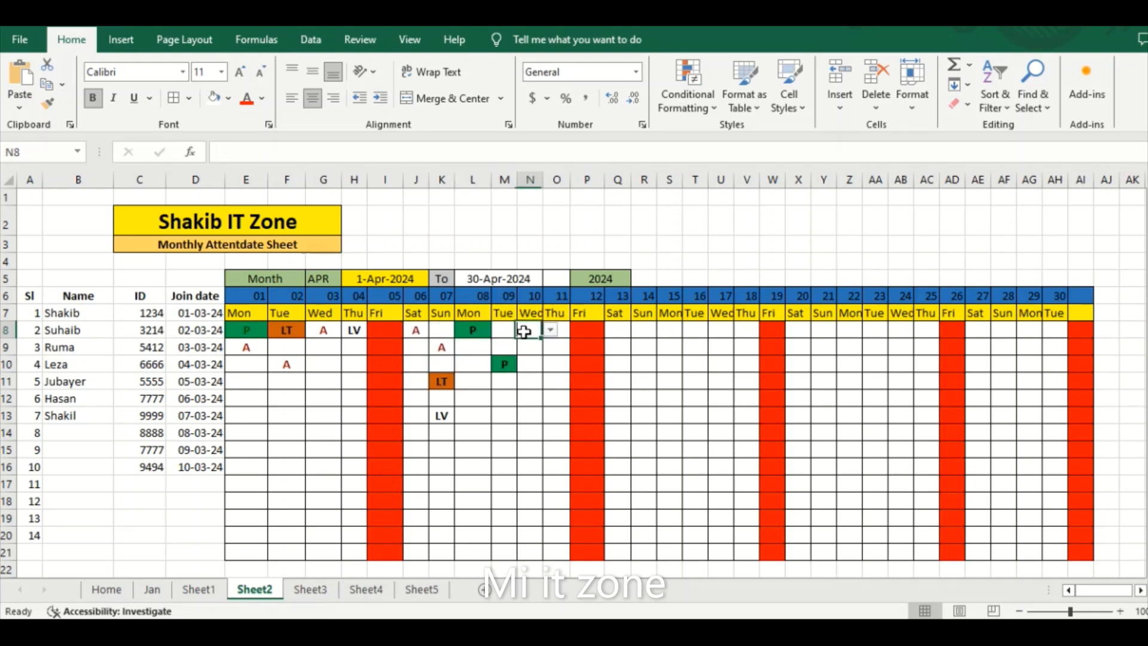
left_click(549, 329)
left_click(529, 345)
left_click(565, 330)
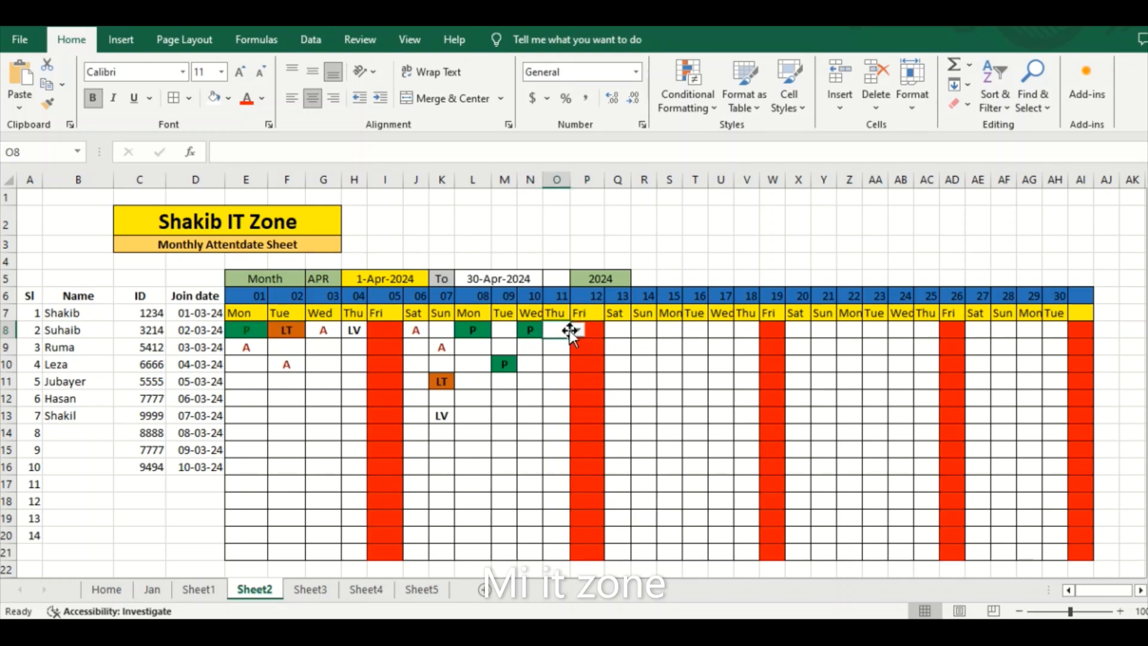
left_click(578, 330)
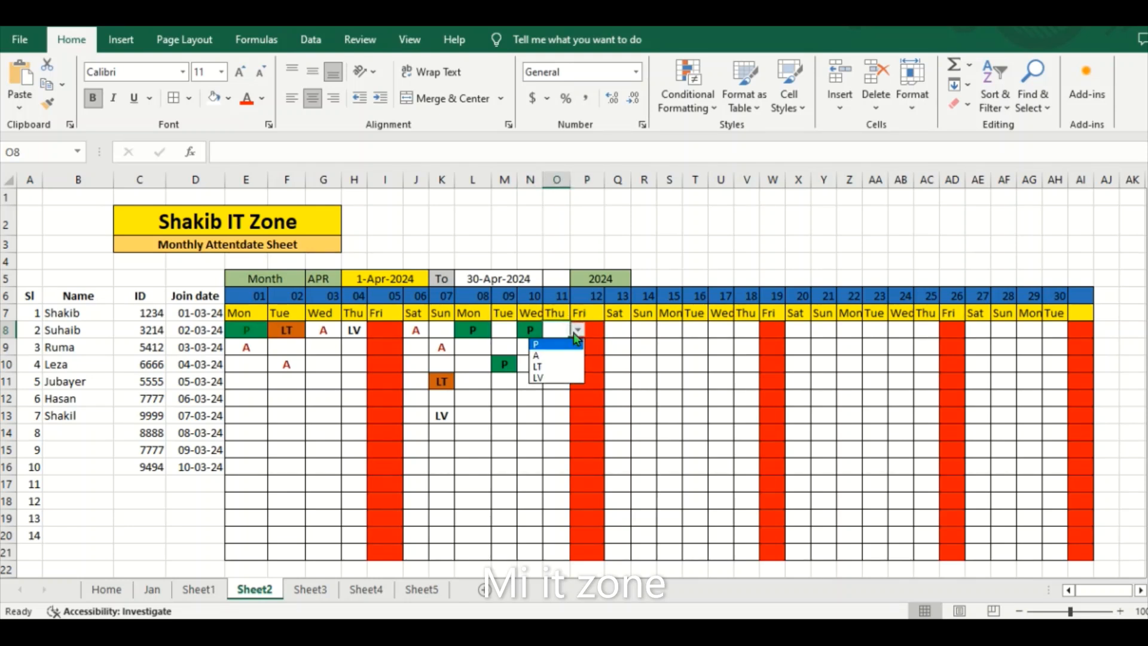
left_click(541, 346)
Fill the remaining gaps before the 12 April Friday in row 8 with A in M8 and LV in K8.
left_click(504, 330)
left_click(525, 330)
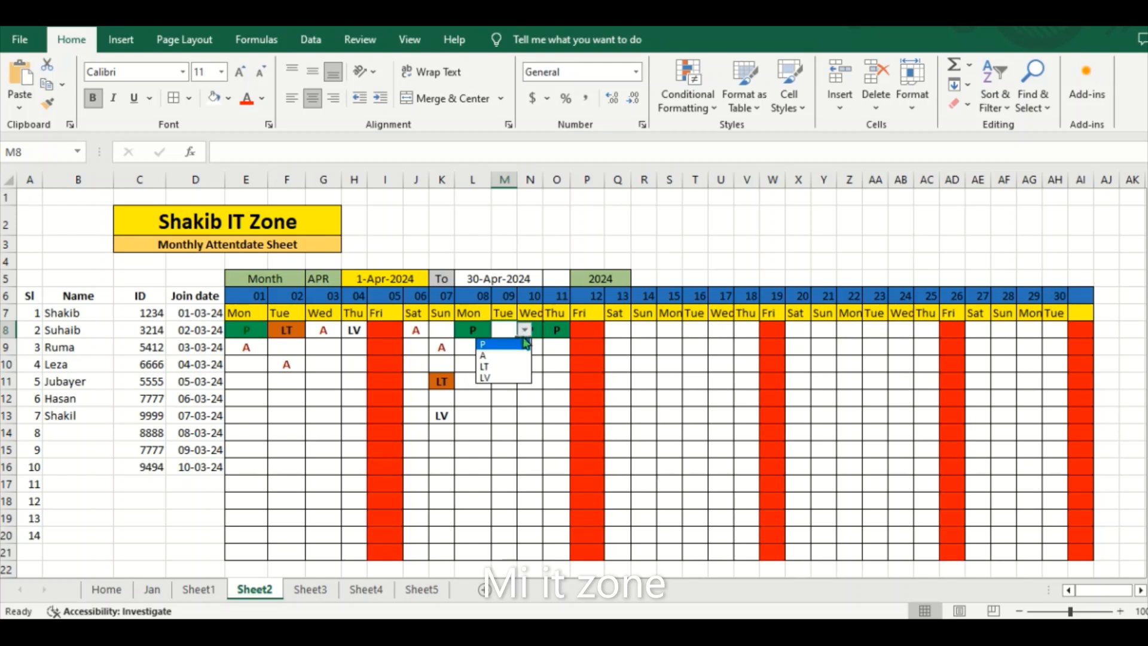
left_click(499, 356)
left_click(443, 330)
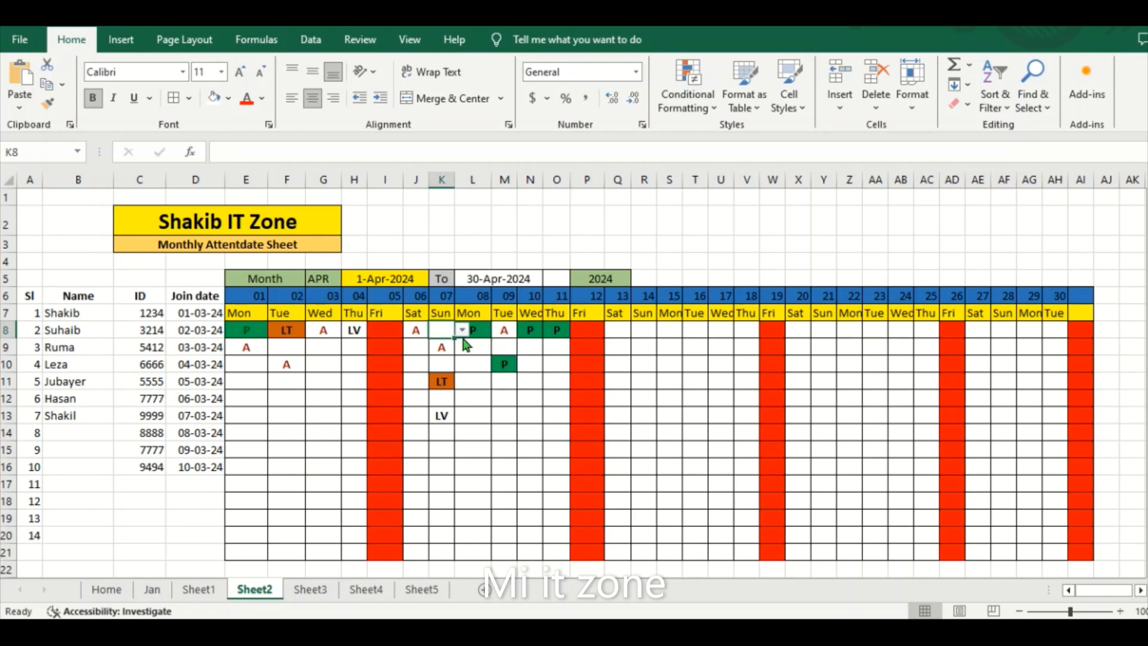
left_click(464, 330)
left_click(436, 377)
Set the row 8 attendance for 13 to 15 April to A in Q8 and P in R8 and S8.
left_click(619, 329)
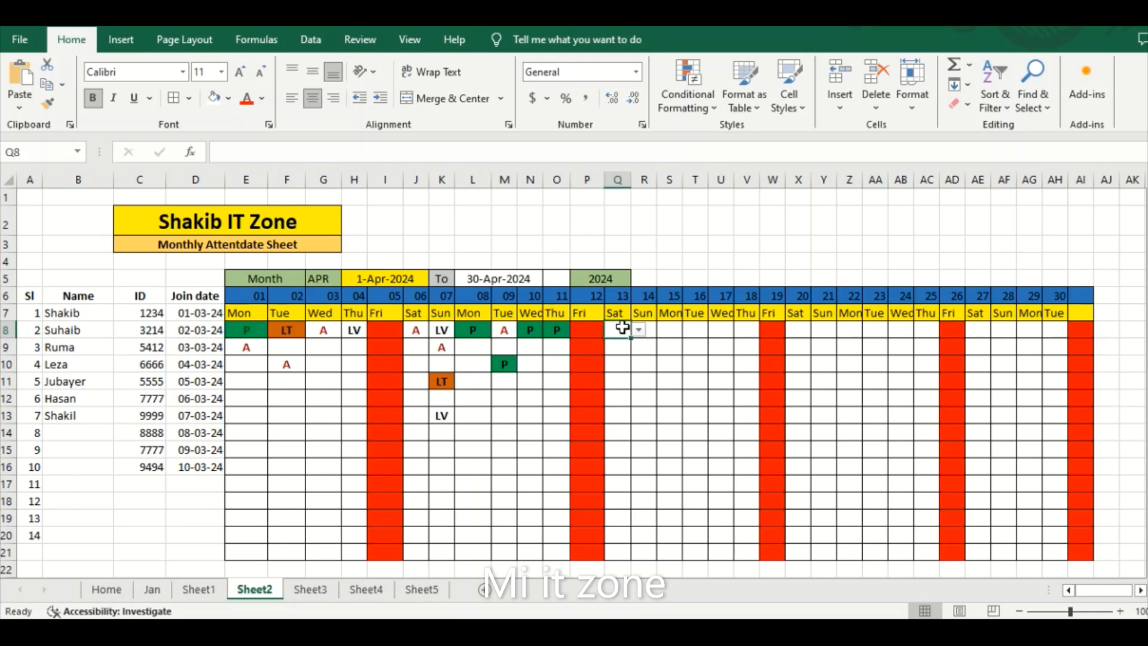
left_click(639, 330)
left_click(623, 348)
left_click(665, 325)
left_click(690, 329)
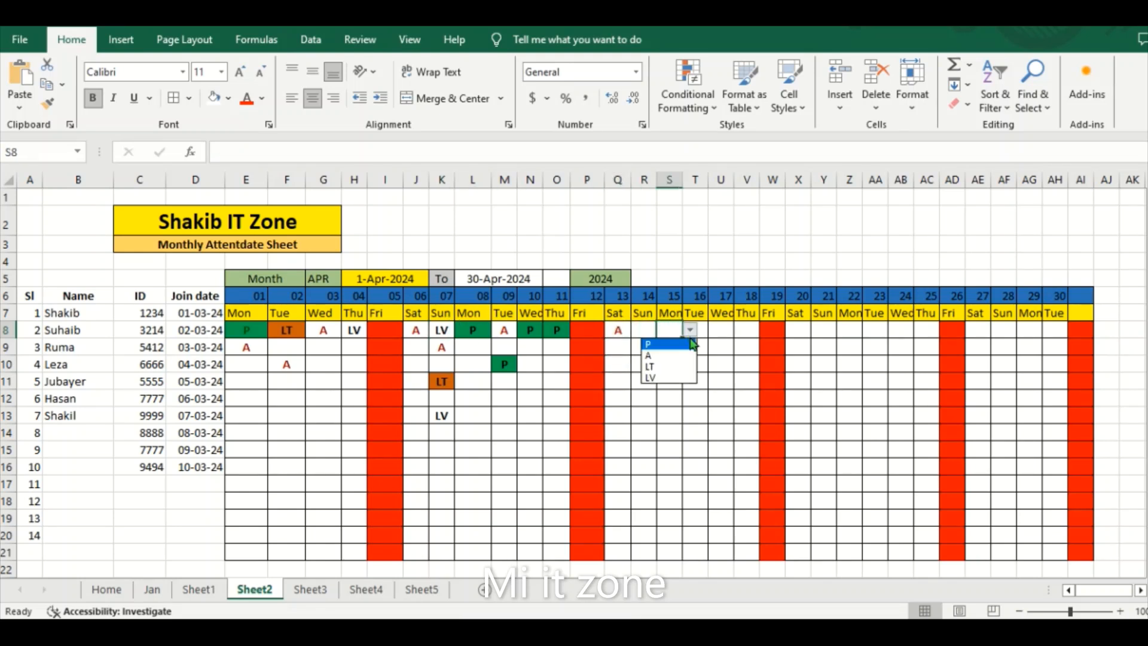
left_click(651, 340)
left_click(647, 333)
left_click(664, 331)
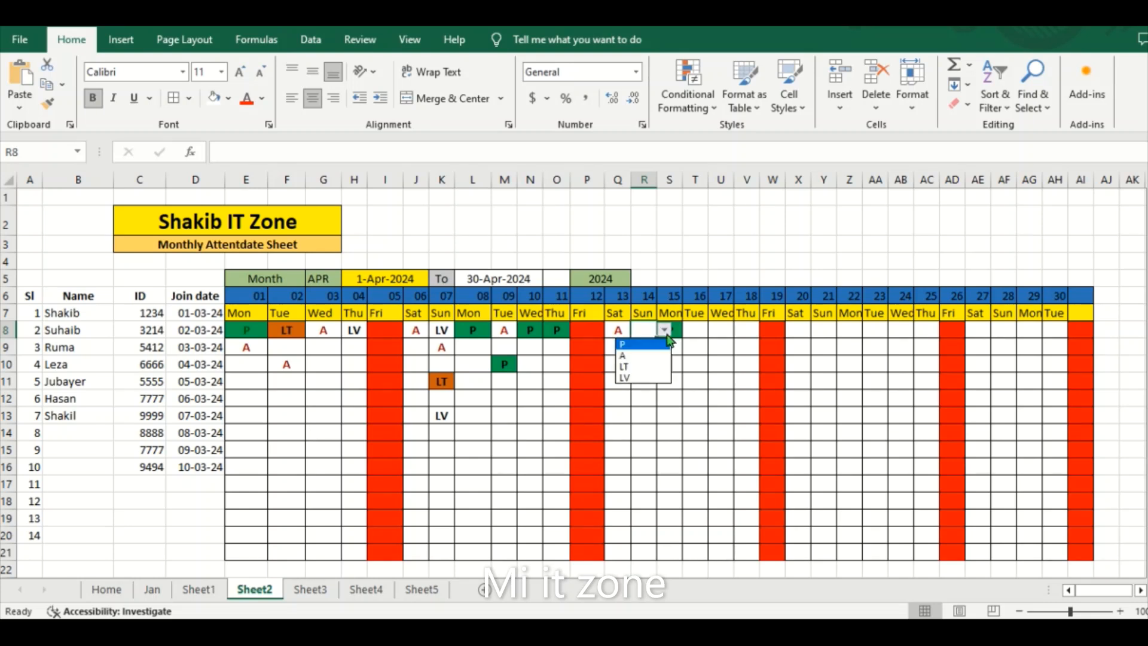
left_click(646, 344)
Set the row 8 attendance for 16 to 18 April to P in T8, LV in U8 and LT in V8.
left_click(695, 332)
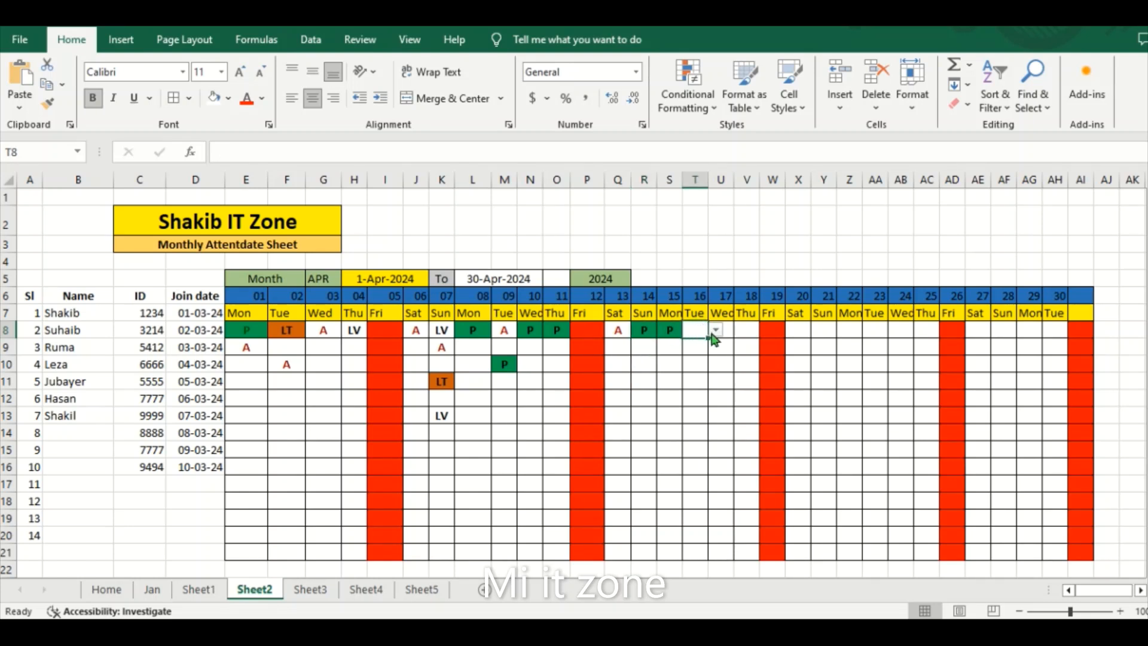
left_click(715, 329)
left_click(710, 345)
left_click(726, 331)
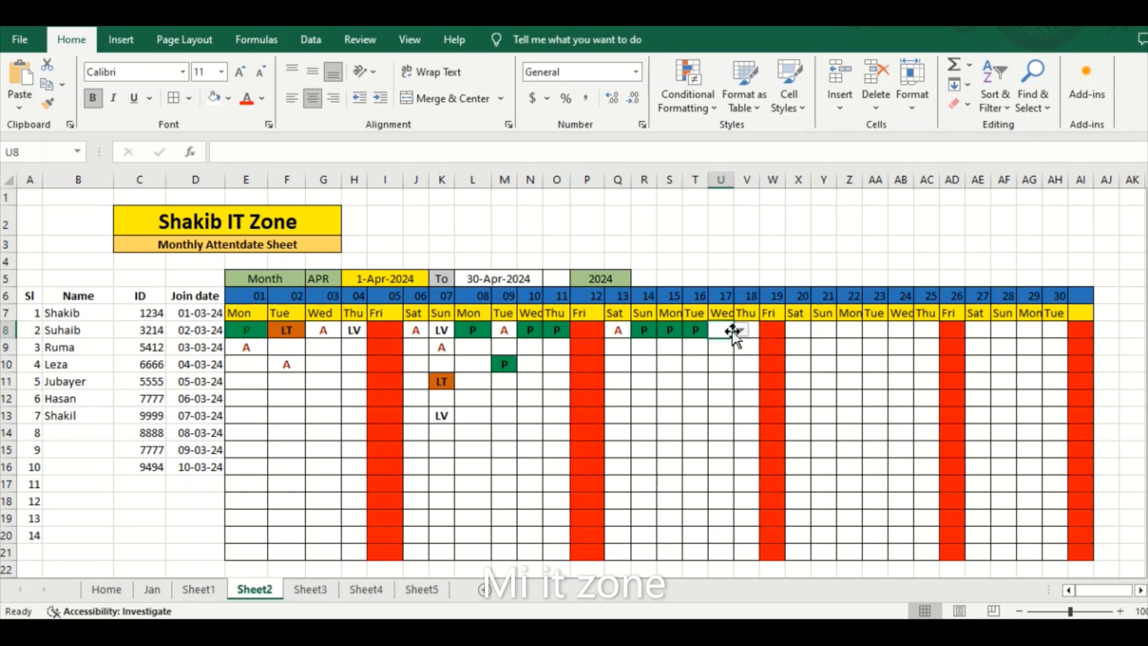
left_click(740, 330)
left_click(718, 378)
left_click(751, 328)
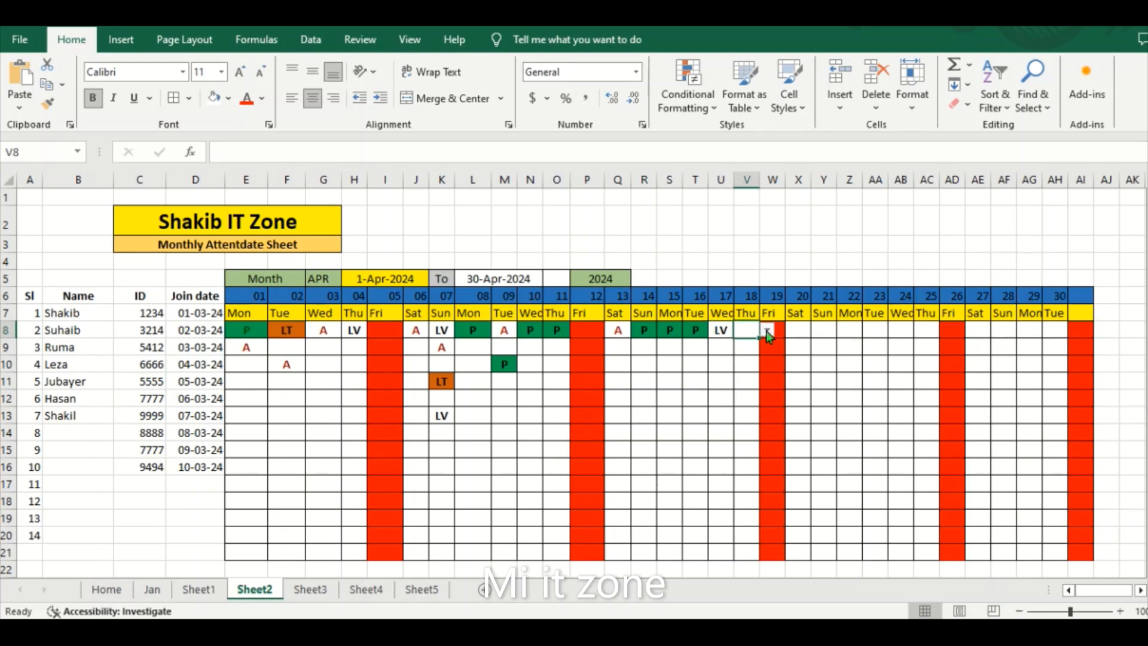
left_click(767, 330)
left_click(747, 366)
Set the row 8 attendance for 20 and 21 April to P in X8 and A in Y8.
left_click(799, 330)
left_click(817, 329)
left_click(804, 344)
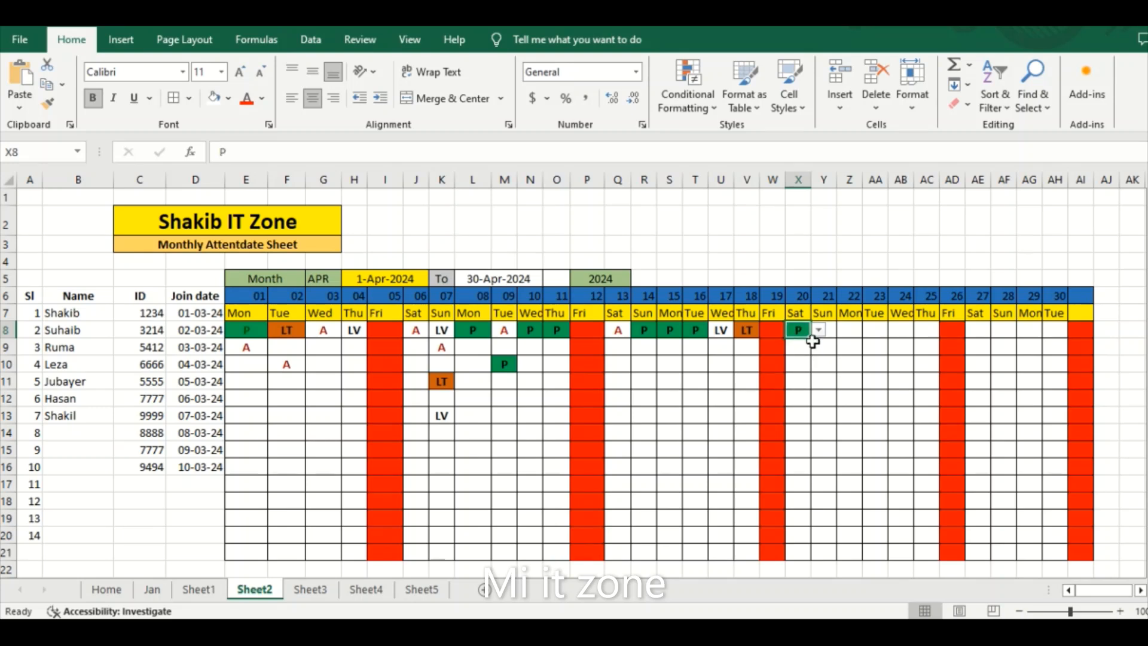
left_click(831, 333)
left_click(844, 330)
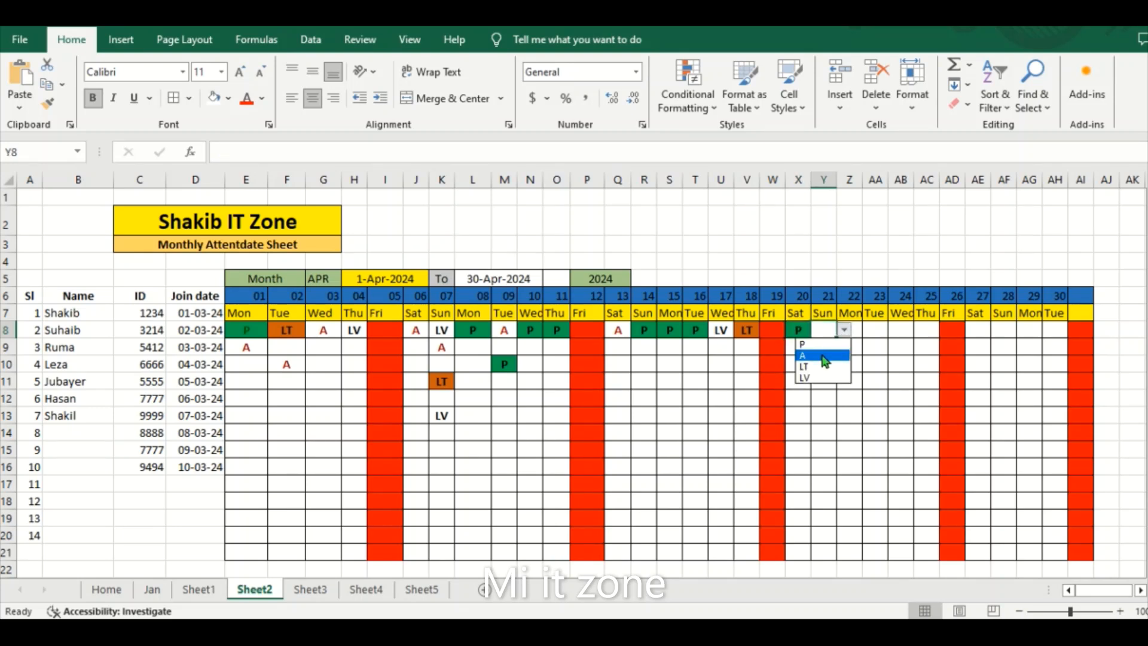
left_click(828, 354)
Set the row 8 attendance for 22 and 23 April to LT in Z8 and LV in AA8.
left_click(854, 331)
left_click(868, 331)
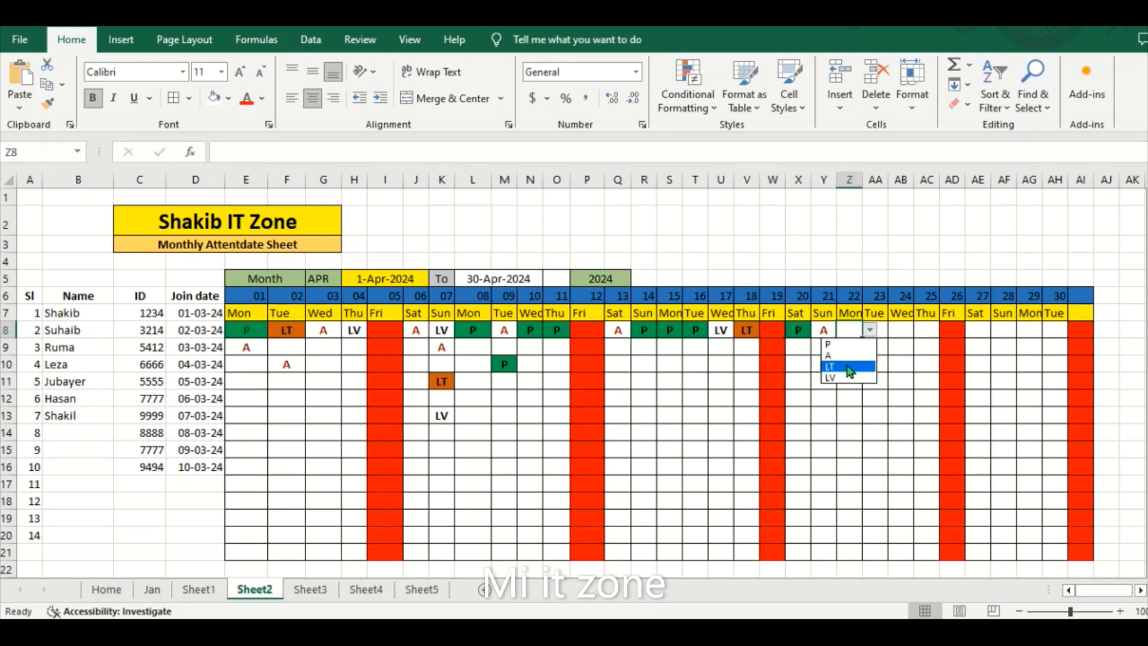
left_click(843, 365)
left_click(870, 331)
left_click(871, 331)
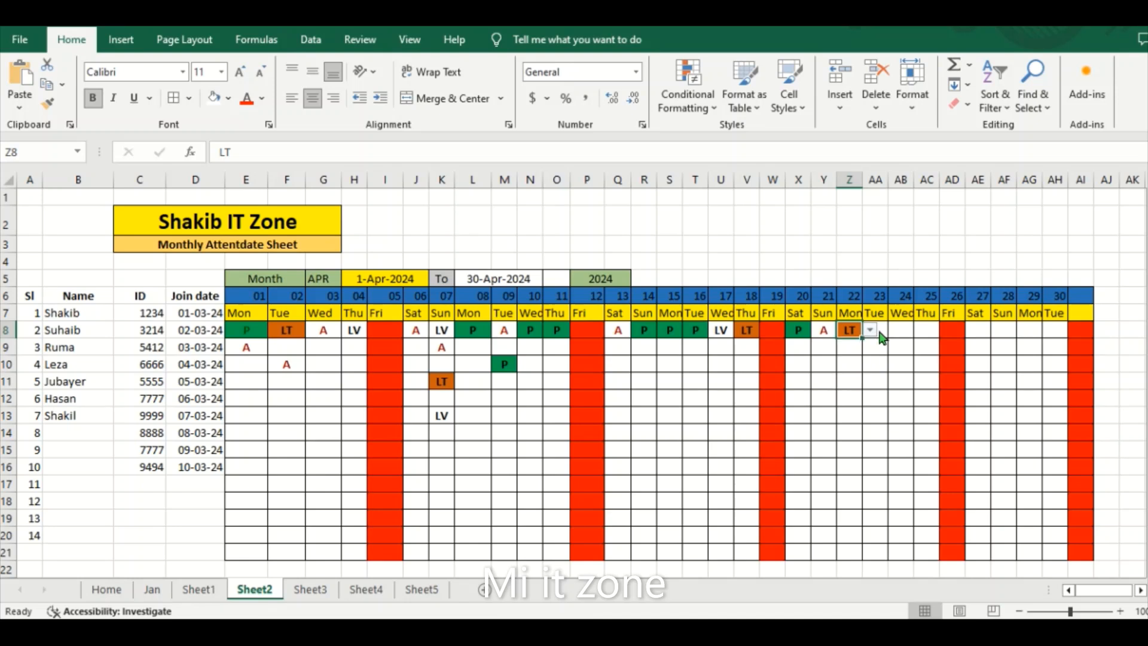
left_click(879, 332)
left_click(895, 330)
left_click(869, 379)
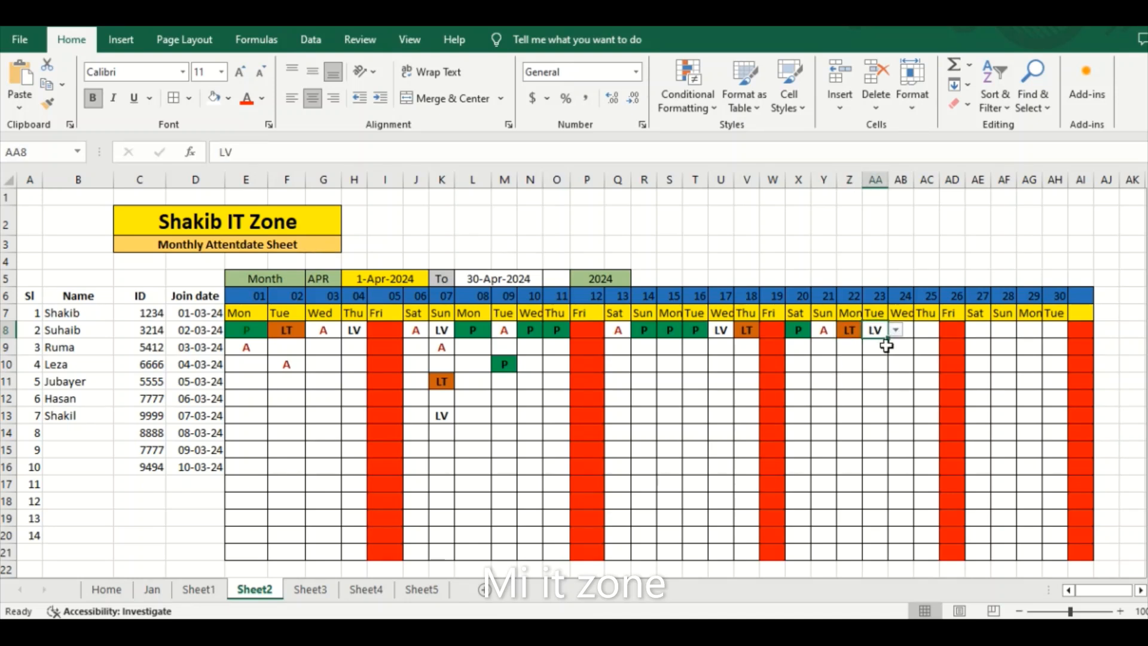
Set the row 8 attendance for 24 and 25 April to A in AB8 and P in AC8.
left_click(905, 330)
left_click(921, 331)
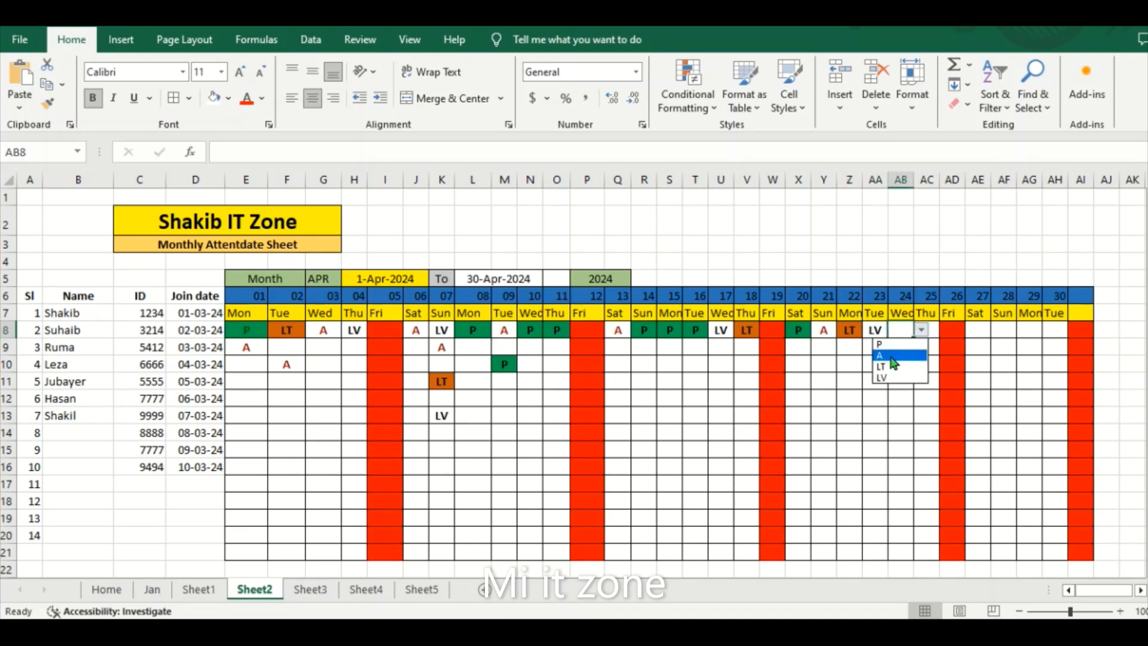
left_click(892, 354)
left_click(928, 340)
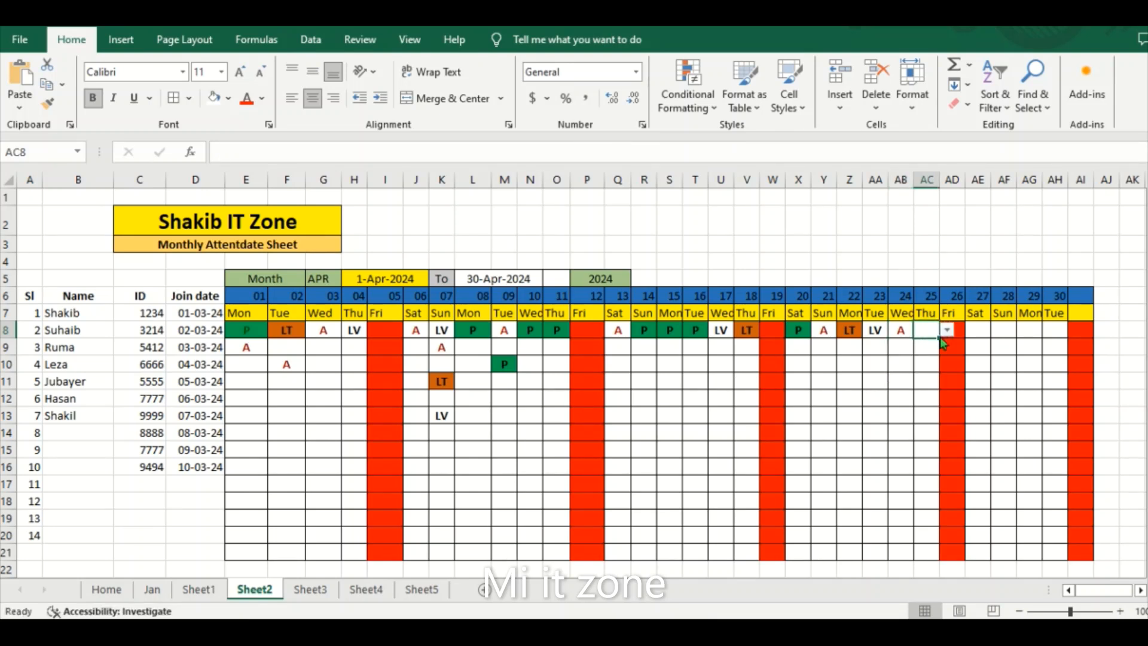
left_click(950, 324)
left_click(934, 332)
left_click(948, 332)
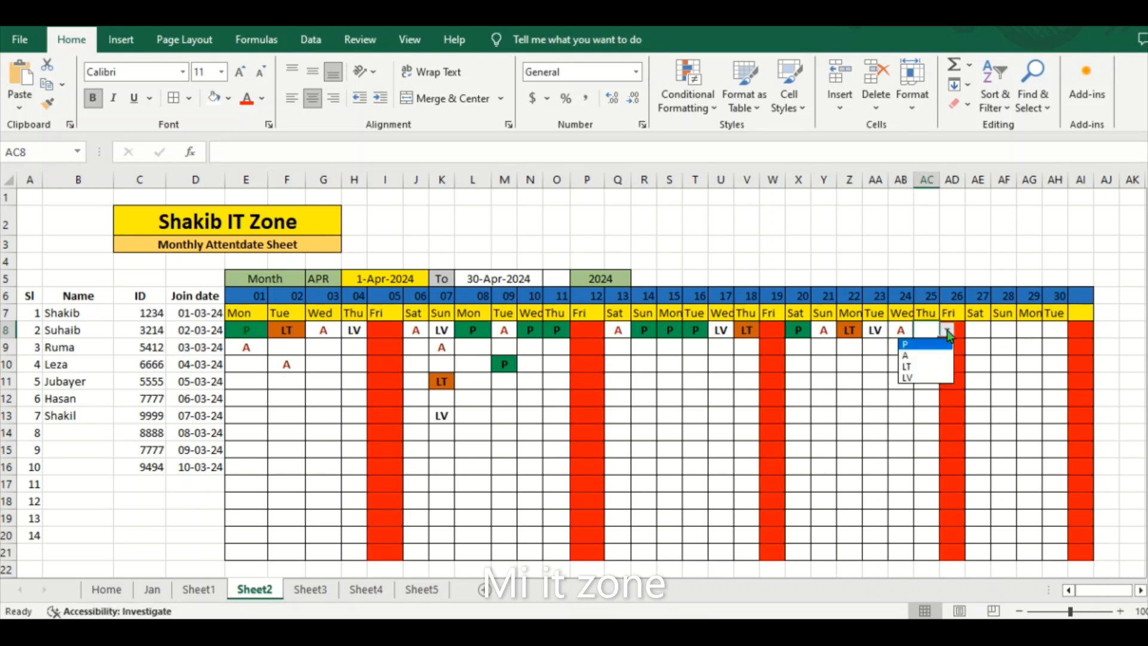
left_click(924, 347)
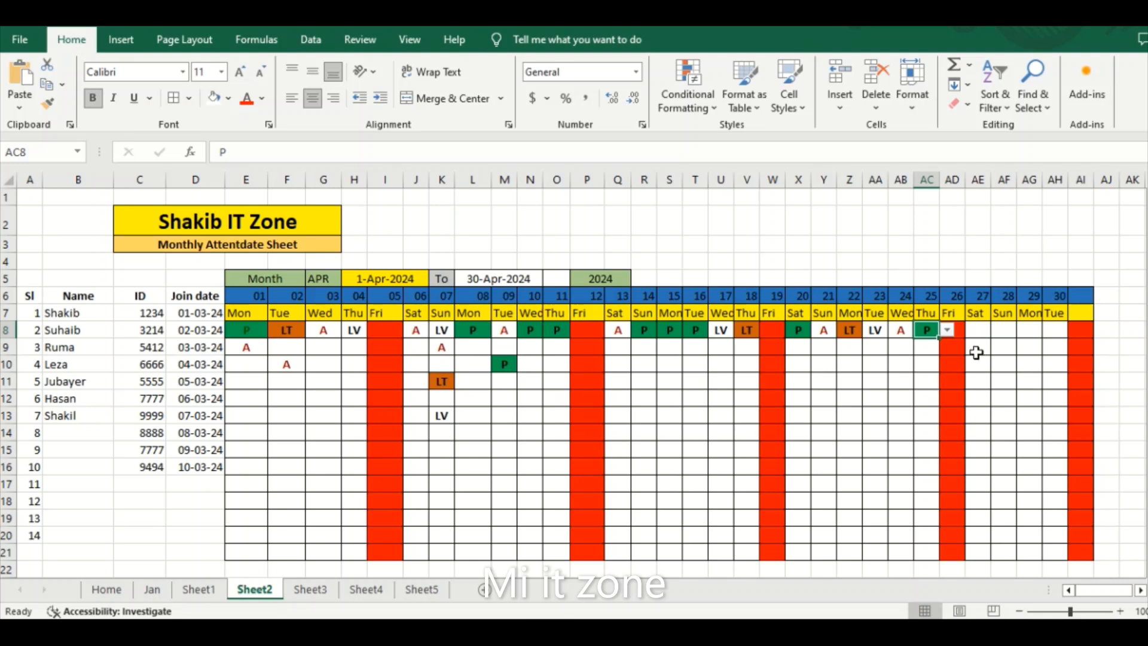
Set the row 8 attendance for 27 and 28 April to P in AE8 and AF8.
left_click(980, 331)
left_click(998, 331)
left_click(988, 345)
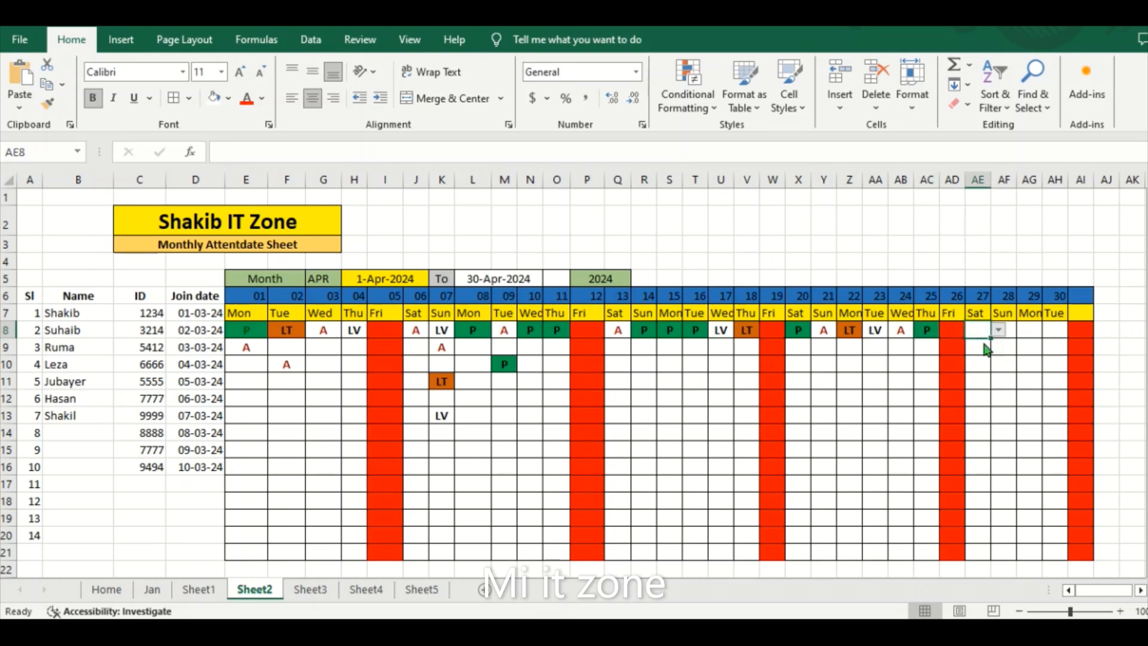
left_click(1006, 330)
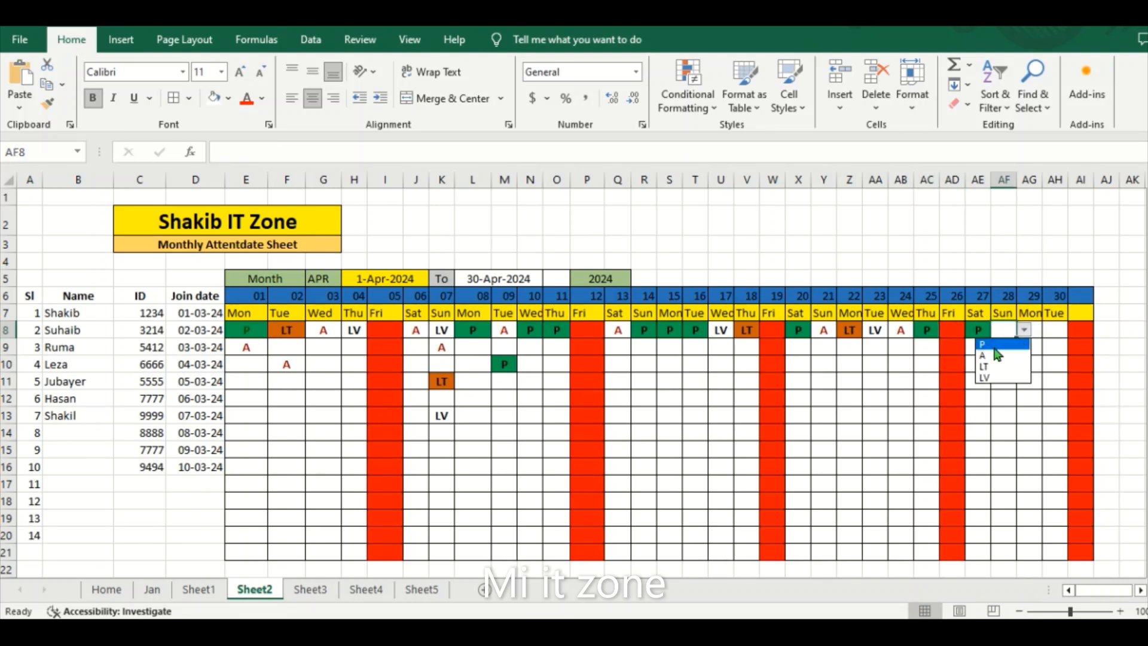
left_click(1021, 343)
Set the row 8 attendance for 29 and 30 April to P in AG8 and LT in AH8.
left_click(1024, 330)
left_click(1038, 334)
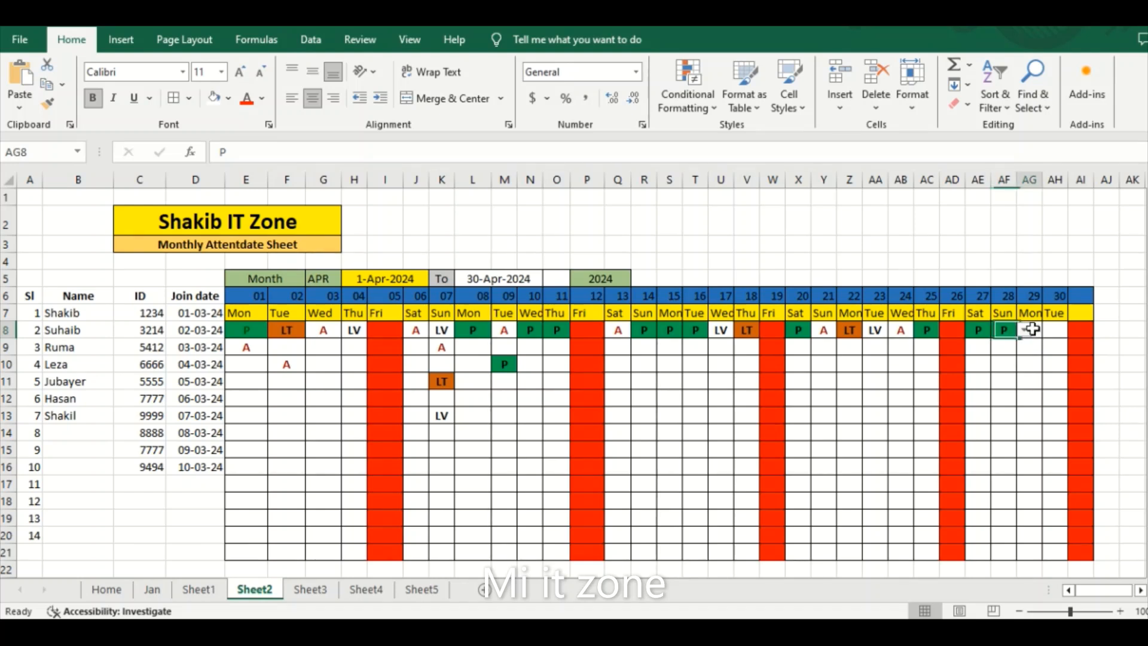
left_click(1049, 330)
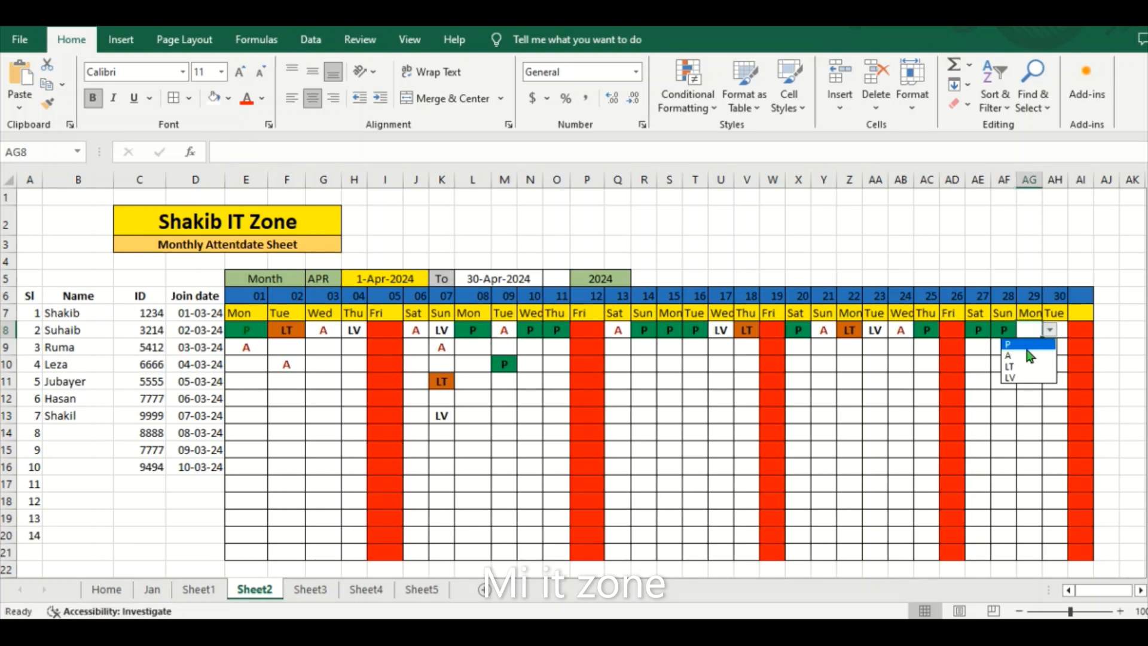
left_click(1028, 346)
left_click(1052, 332)
left_click(1055, 332)
left_click(1060, 335)
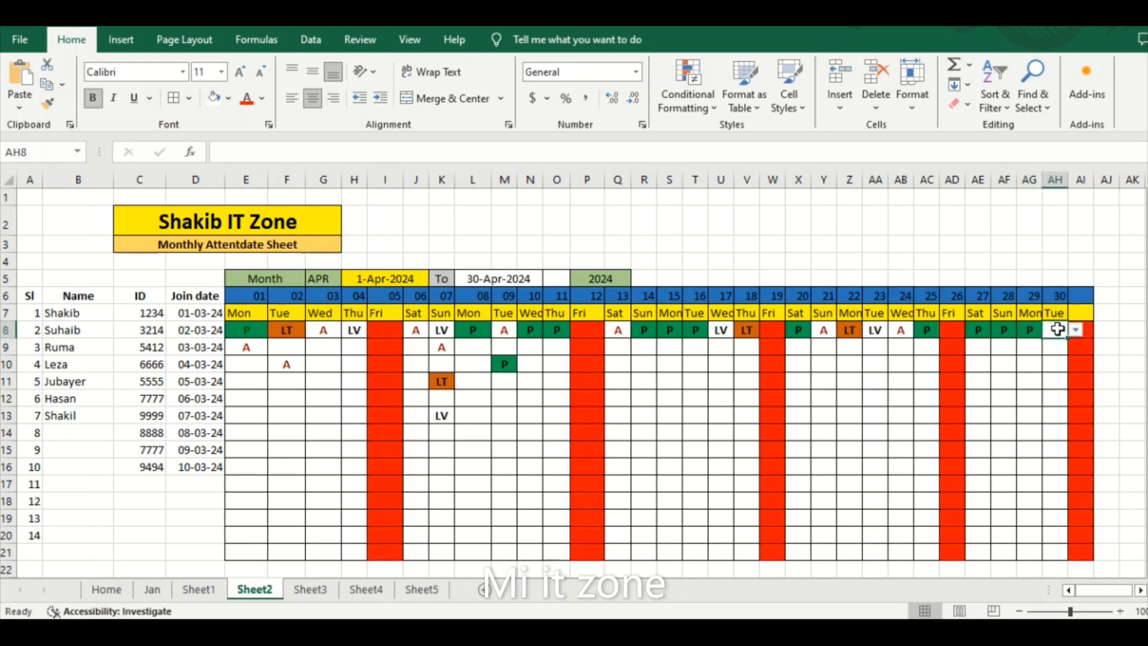
left_click(1075, 330)
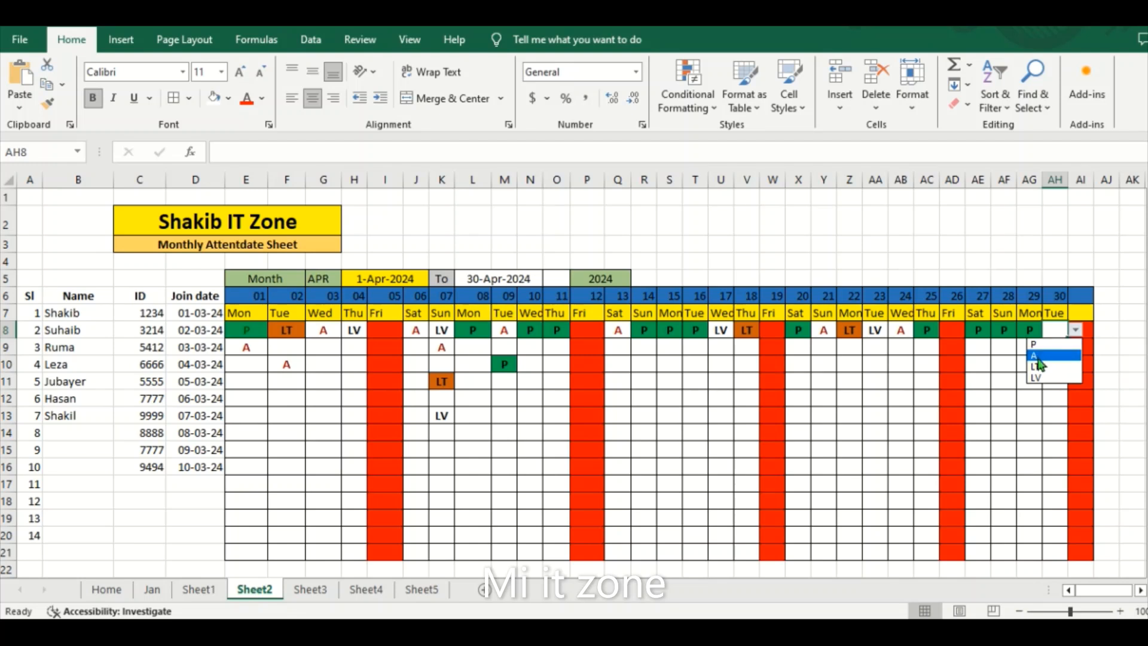
left_click(1036, 366)
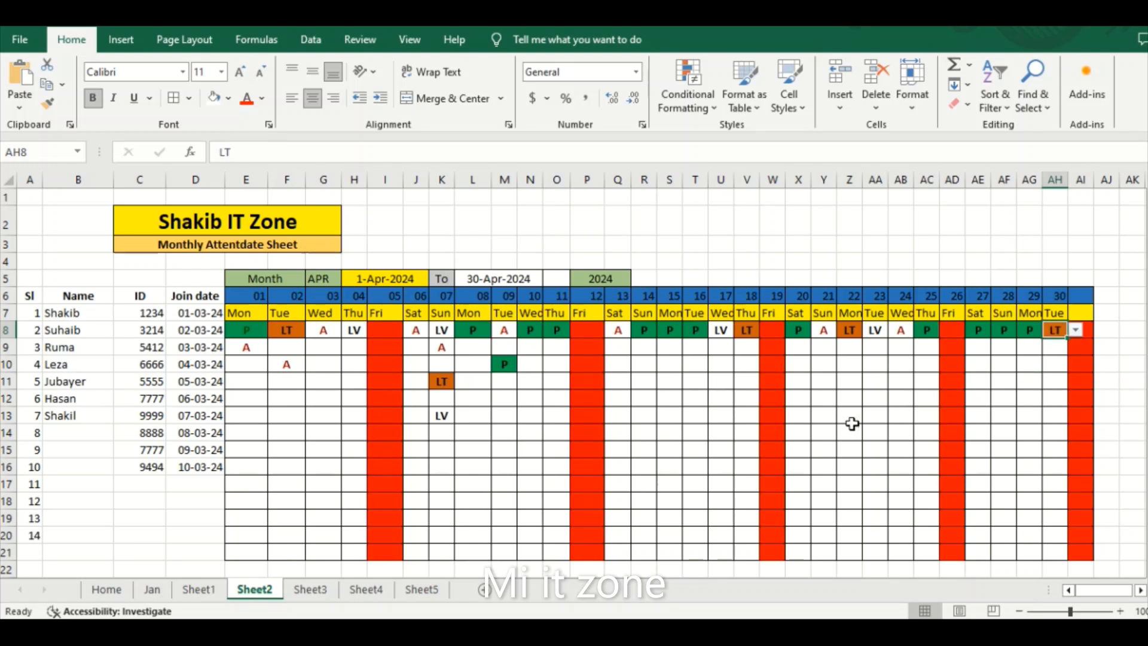
Set the row 13 attendance for 15 April to LT in S13.
left_click(658, 413)
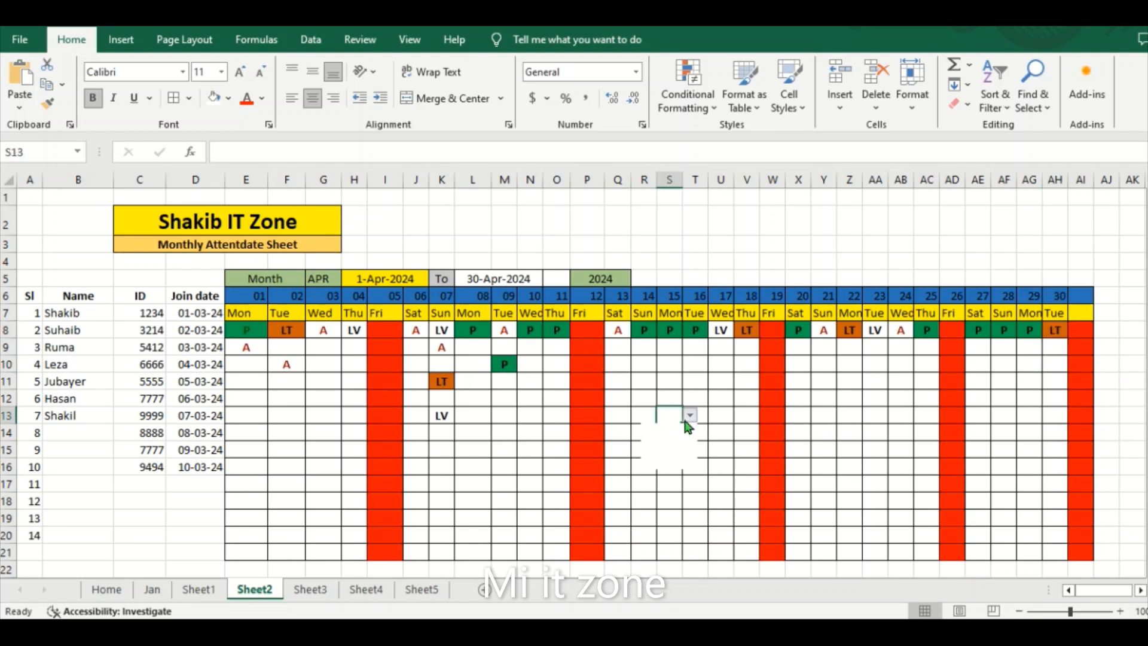
left_click(690, 415)
left_click(664, 449)
left_click(735, 422)
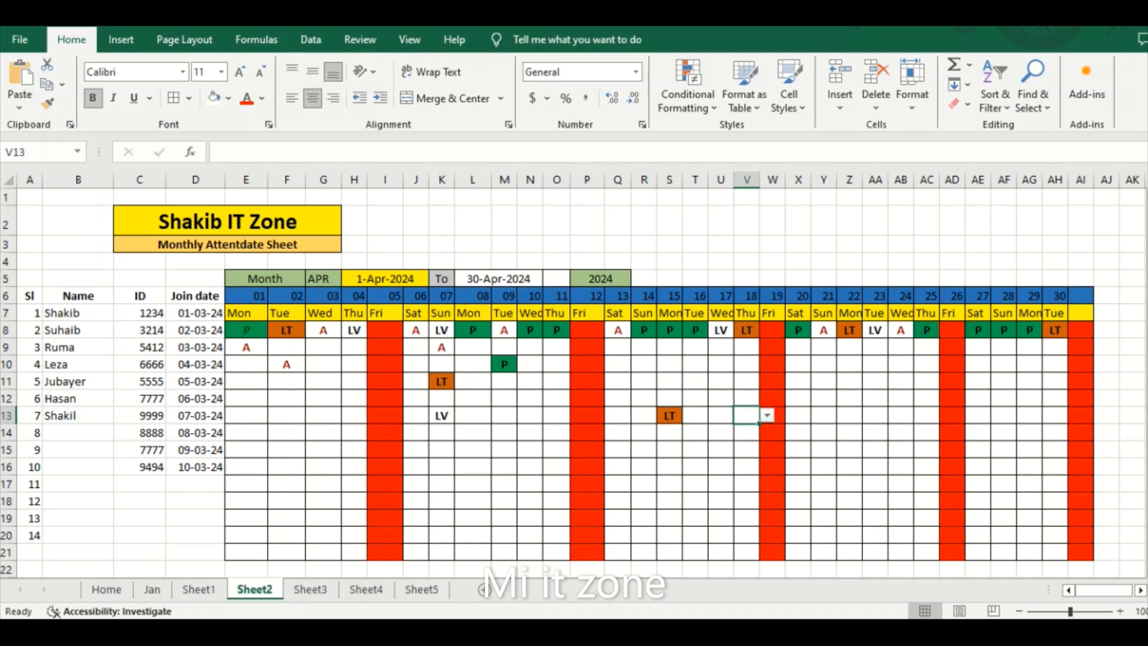
Apply borders and a light blue fill to the employee details in A7:D20.
left_click_drag(1118, 592, 1130, 594)
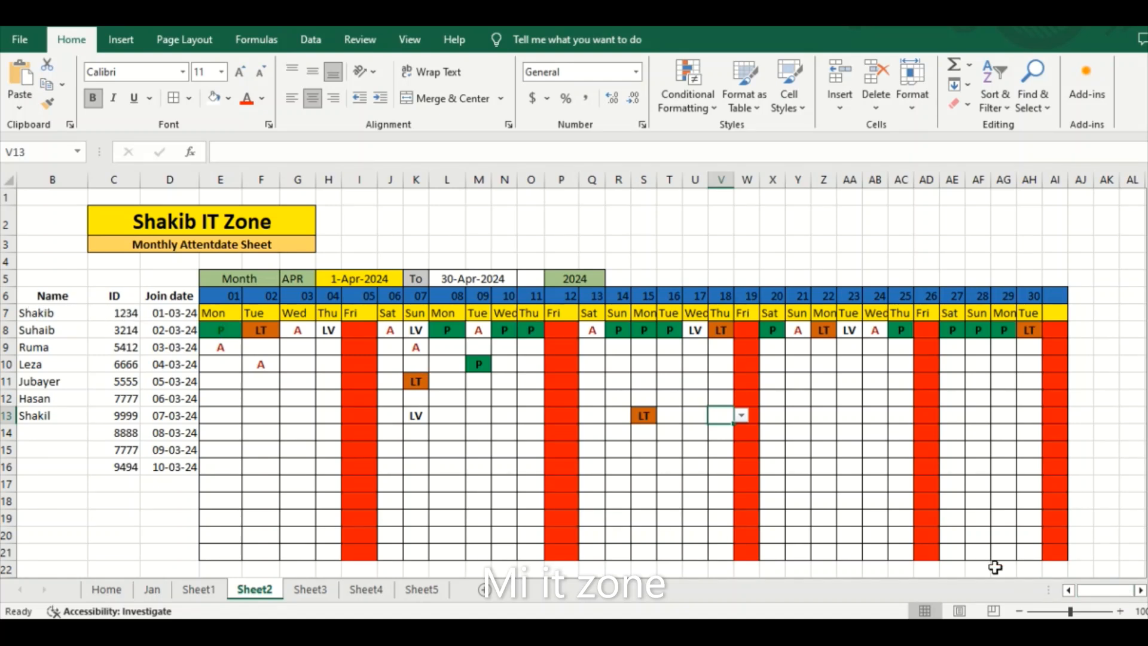
left_click_drag(1095, 592, 1074, 595)
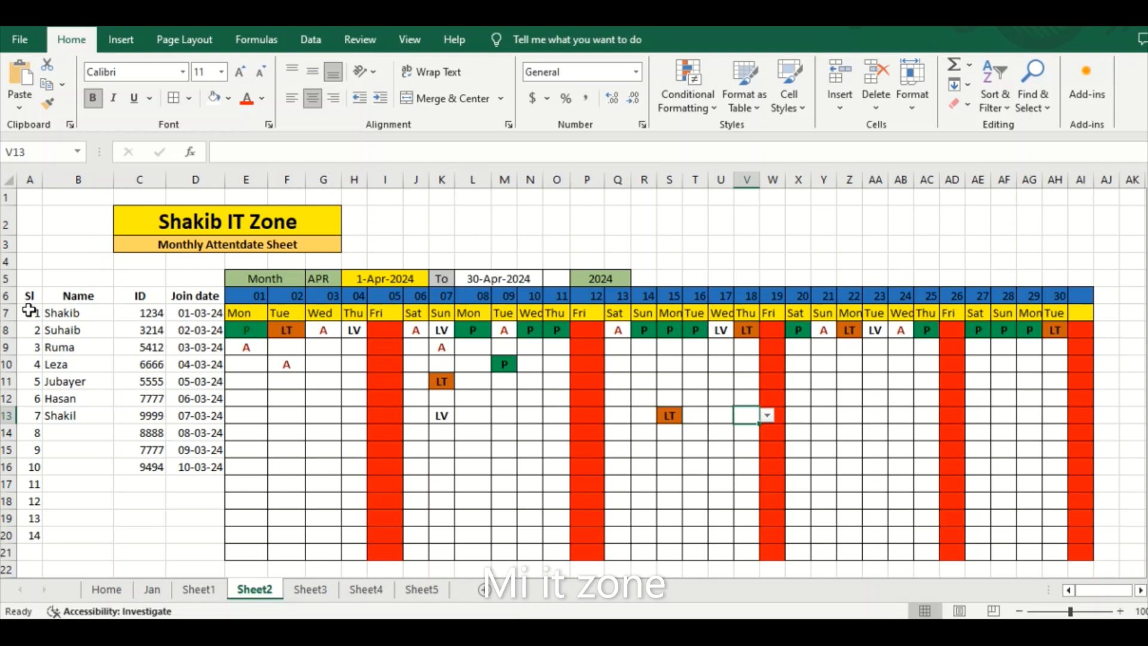
left_click_drag(29, 310, 198, 538)
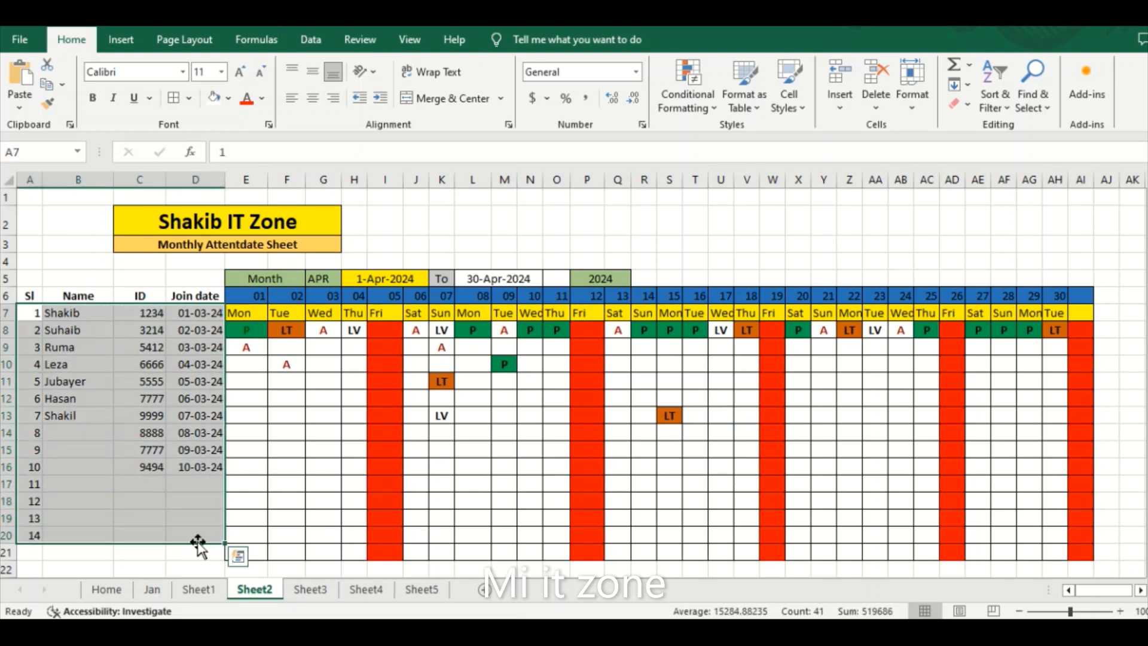
left_click(173, 100)
left_click(228, 99)
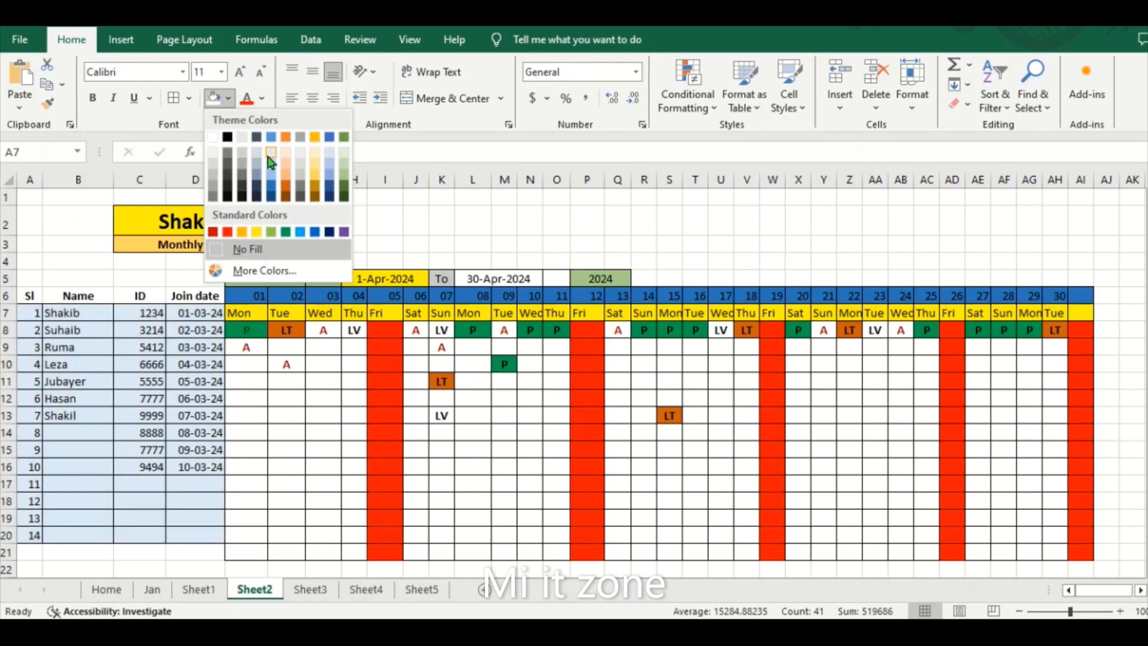
left_click(331, 164)
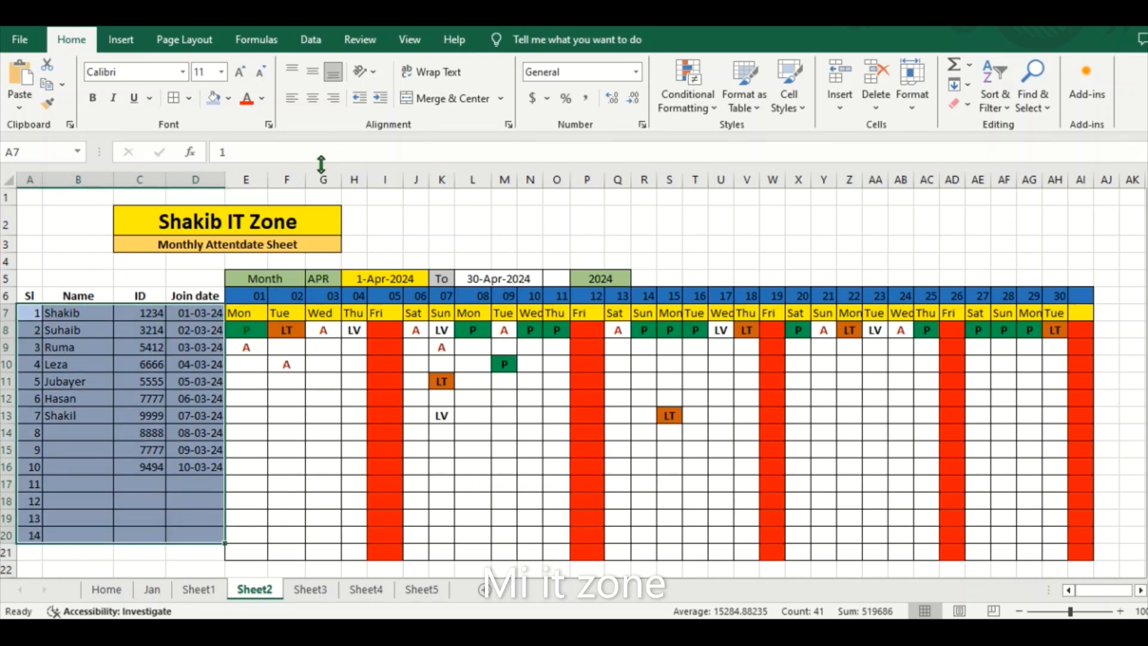
Make the employee details in A7:D20 bold and centre them horizontally.
left_click(92, 98)
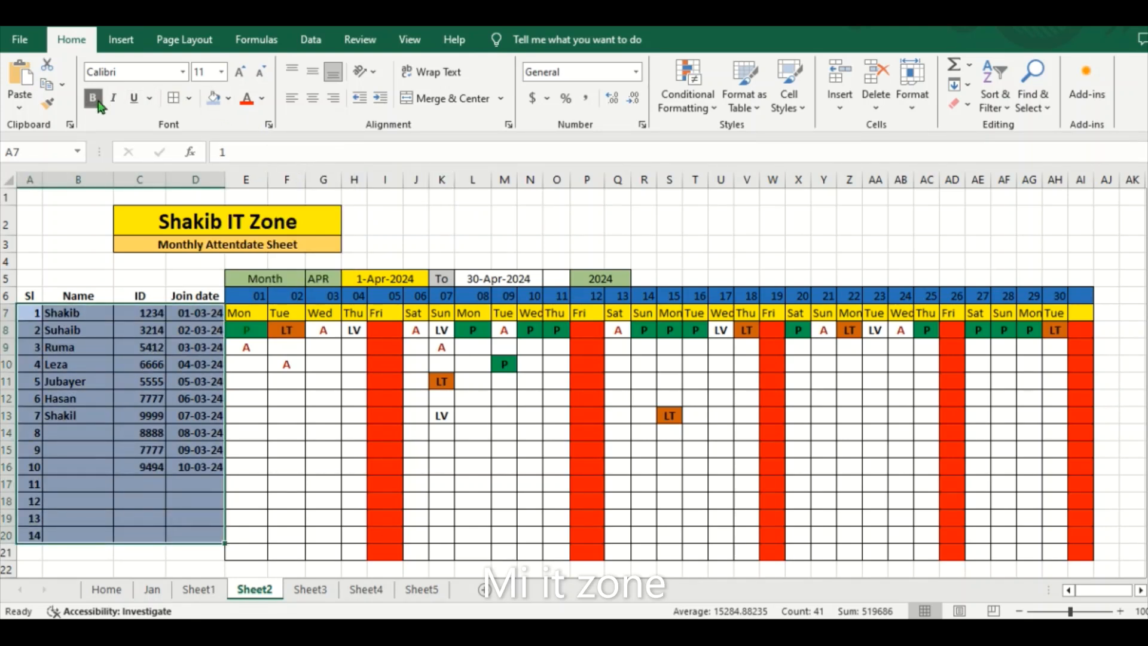
left_click(312, 97)
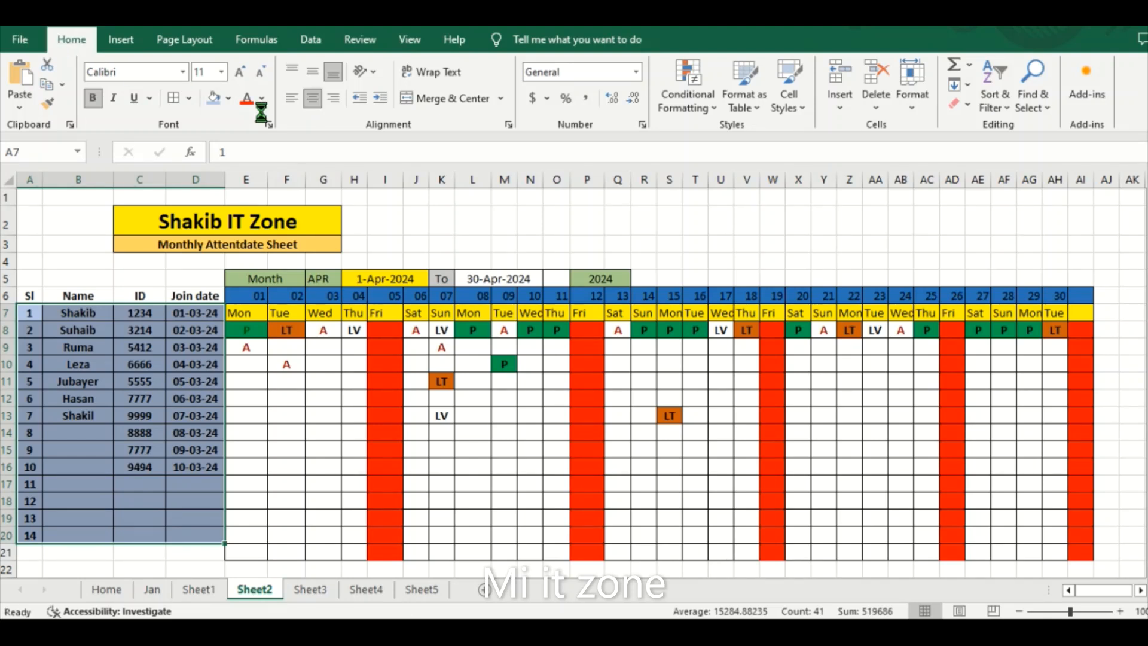
left_click(523, 395)
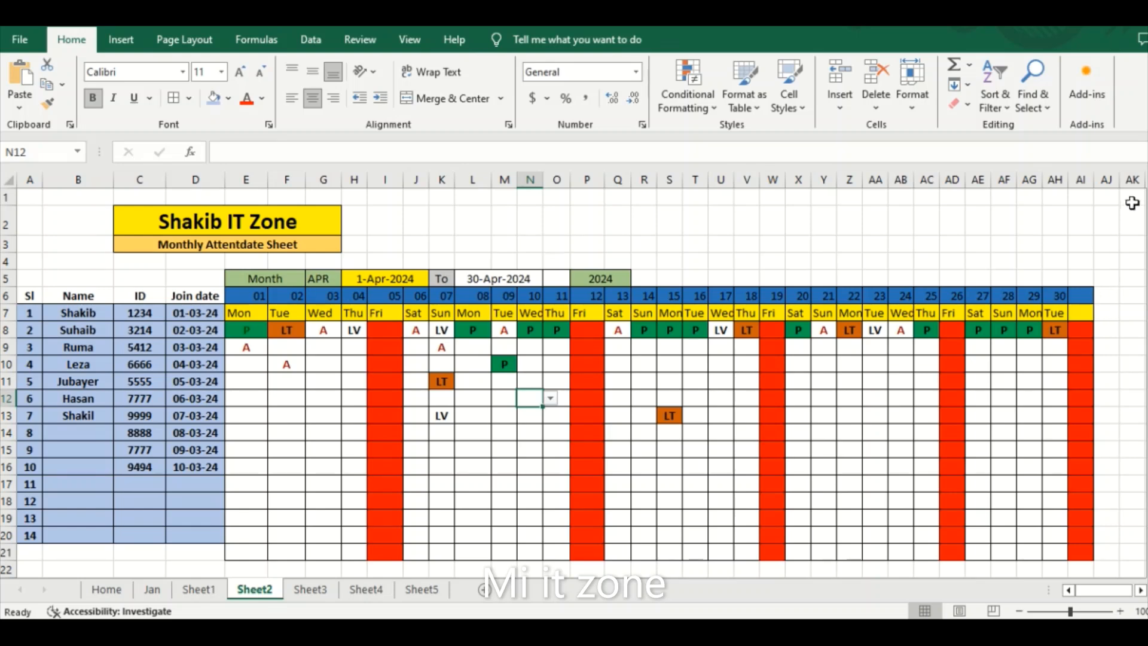
Widen columns AJ and AK beside the attendance grid.
left_click_drag(1119, 181, 1138, 191)
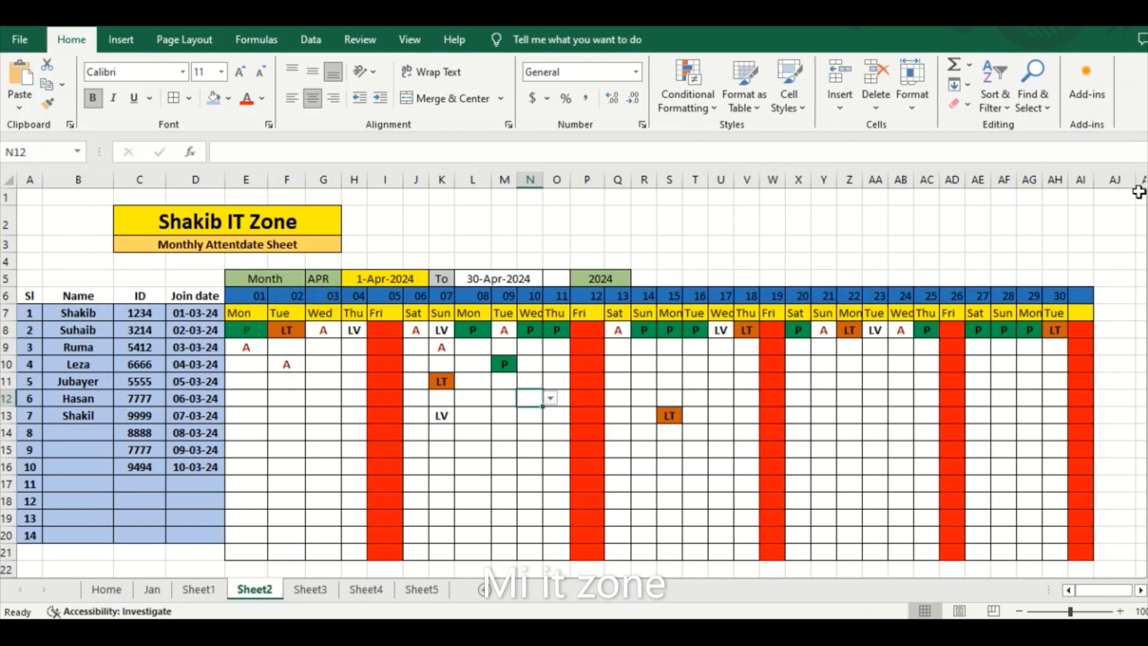
left_click(1140, 590)
left_click(1140, 590)
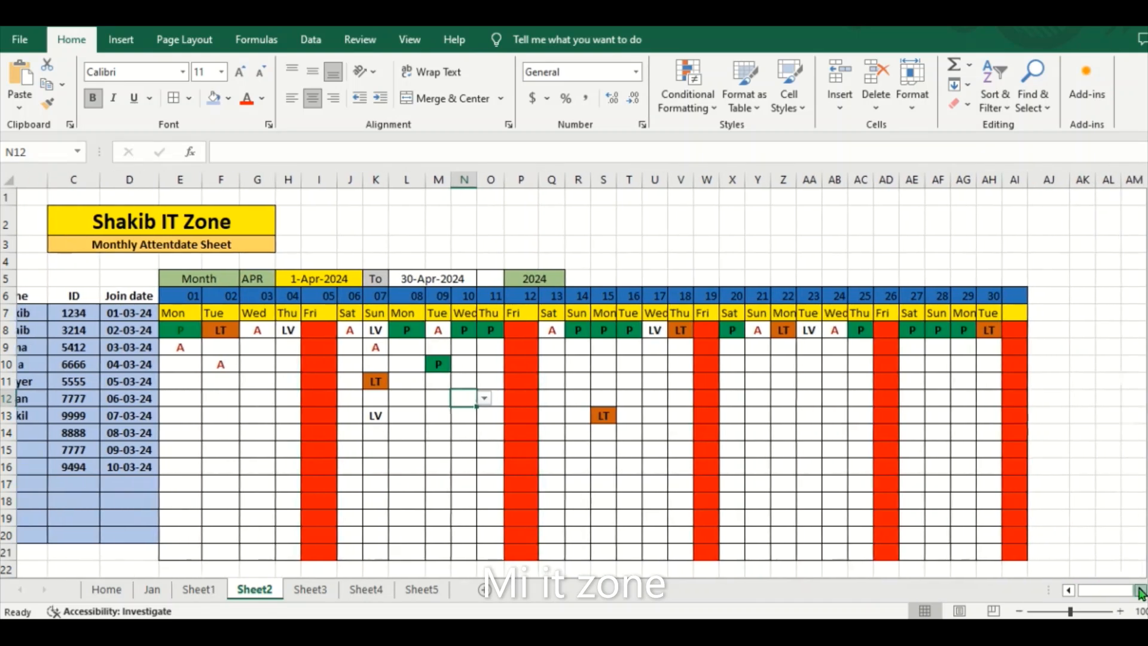
left_click_drag(1064, 180, 1100, 189)
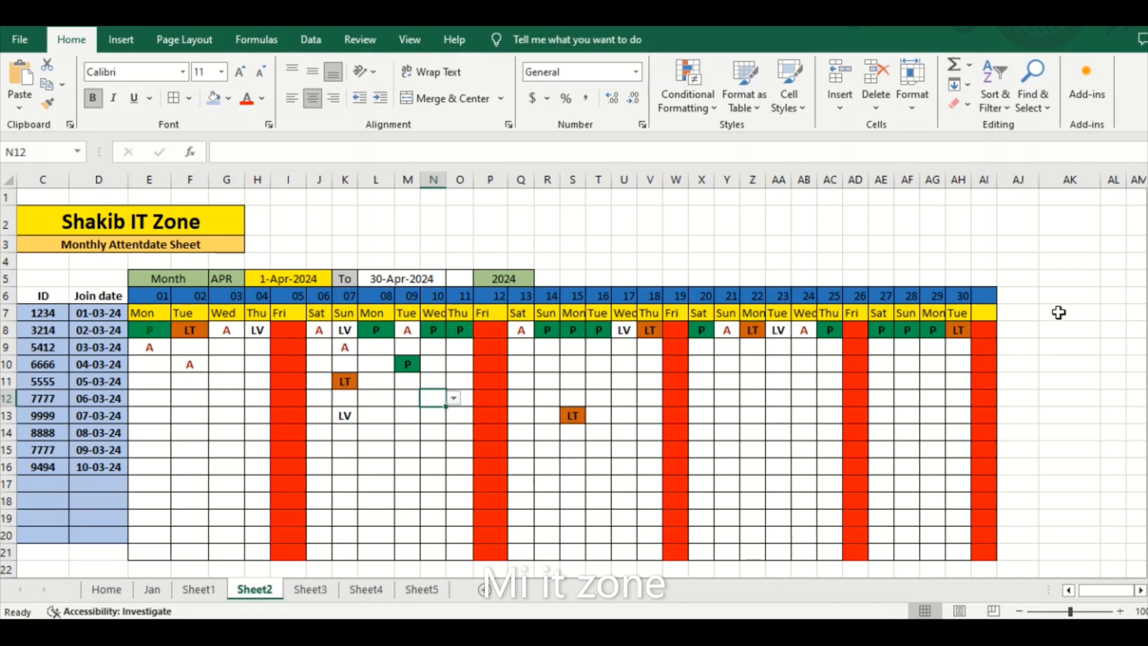
Widen column AJ slightly more and enter the heading Present in AJ7.
left_click(1023, 312)
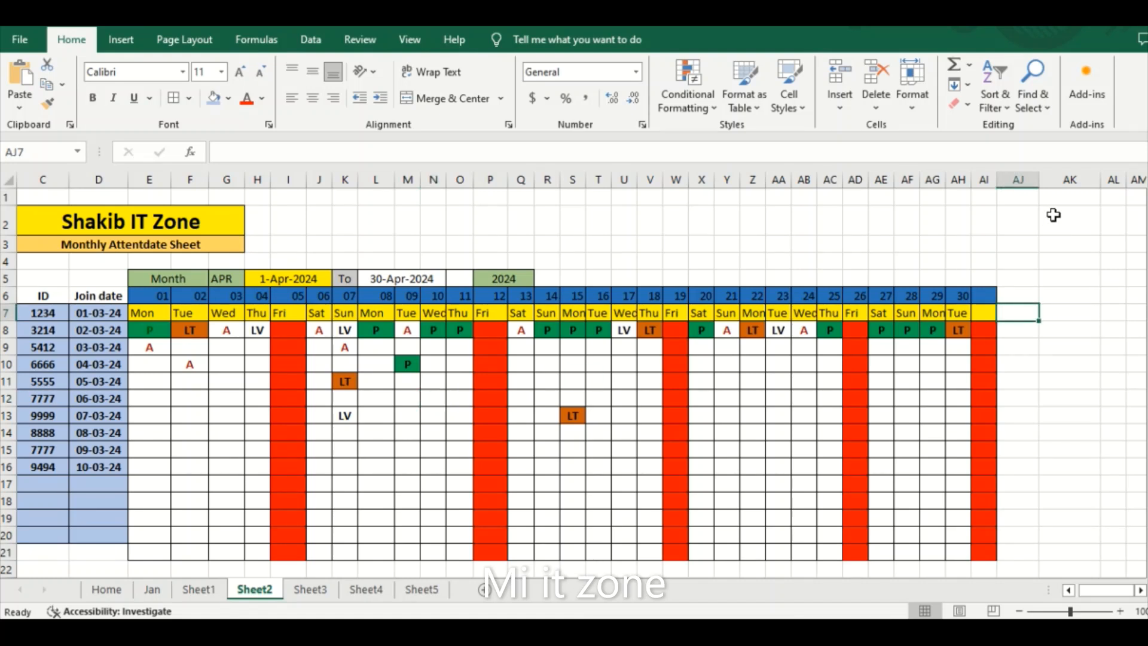
left_click_drag(1040, 183, 1049, 183)
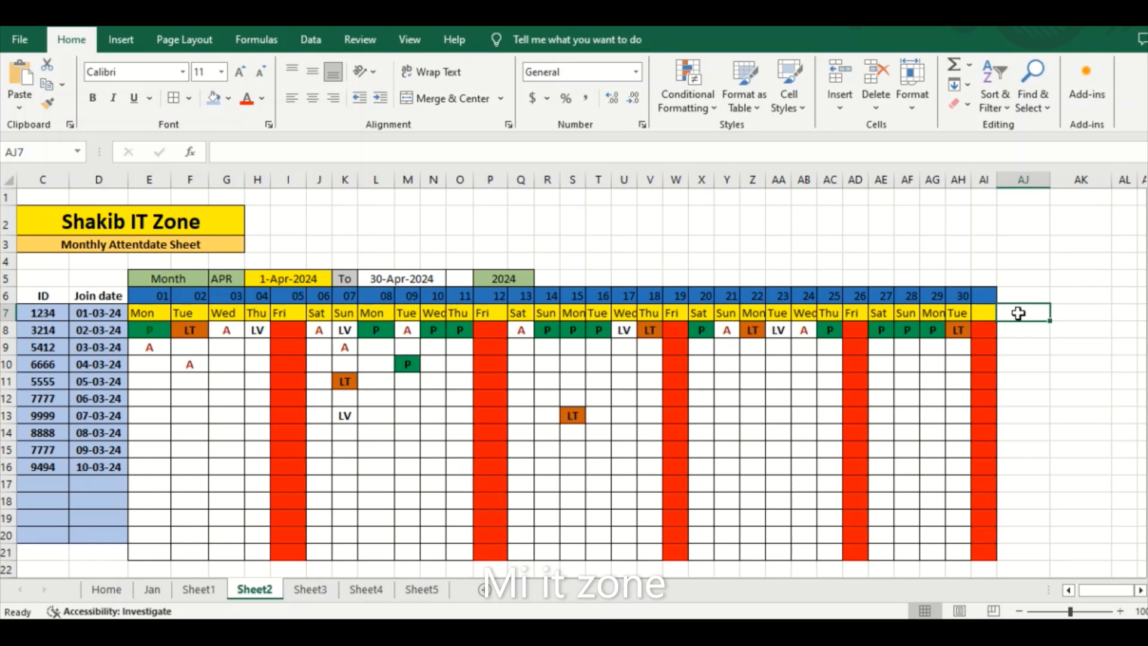
type("Pre")
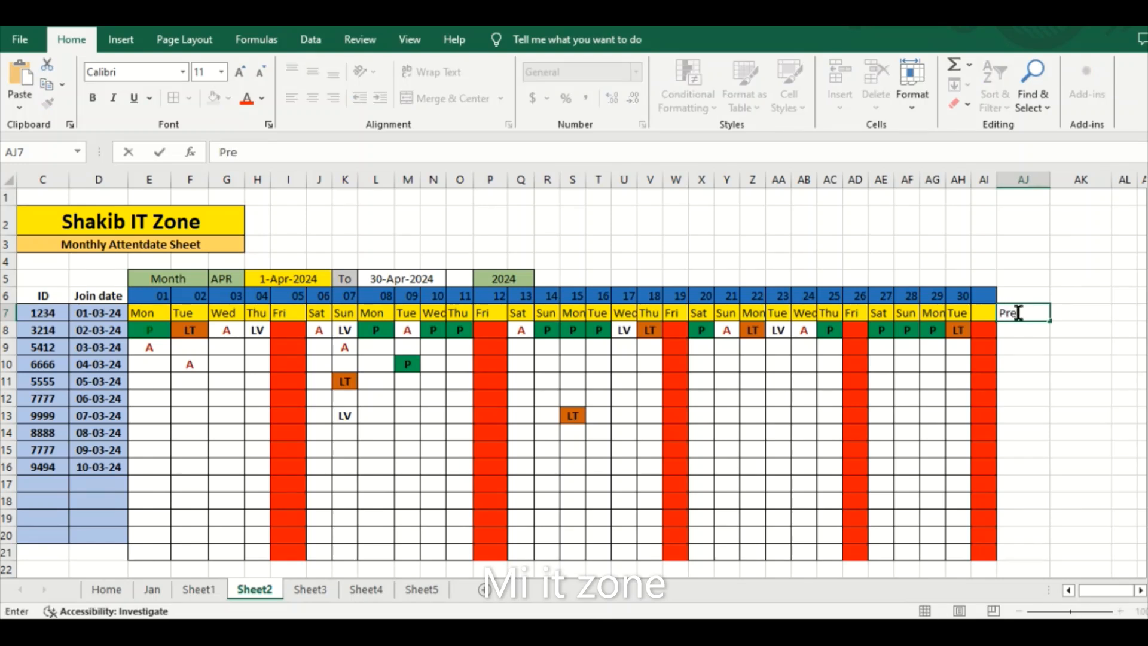
type("sent")
Enter the formula =COUNT(E8:AH8,"P") in AJ8 under the Present heading.
left_click(1019, 336)
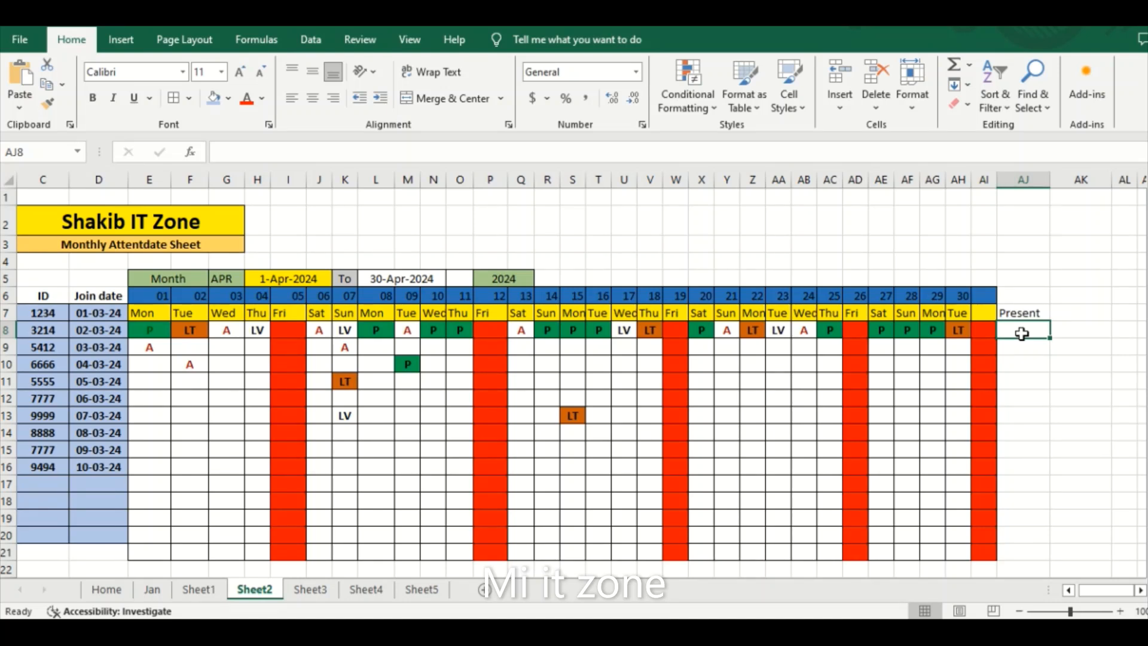
type("=")
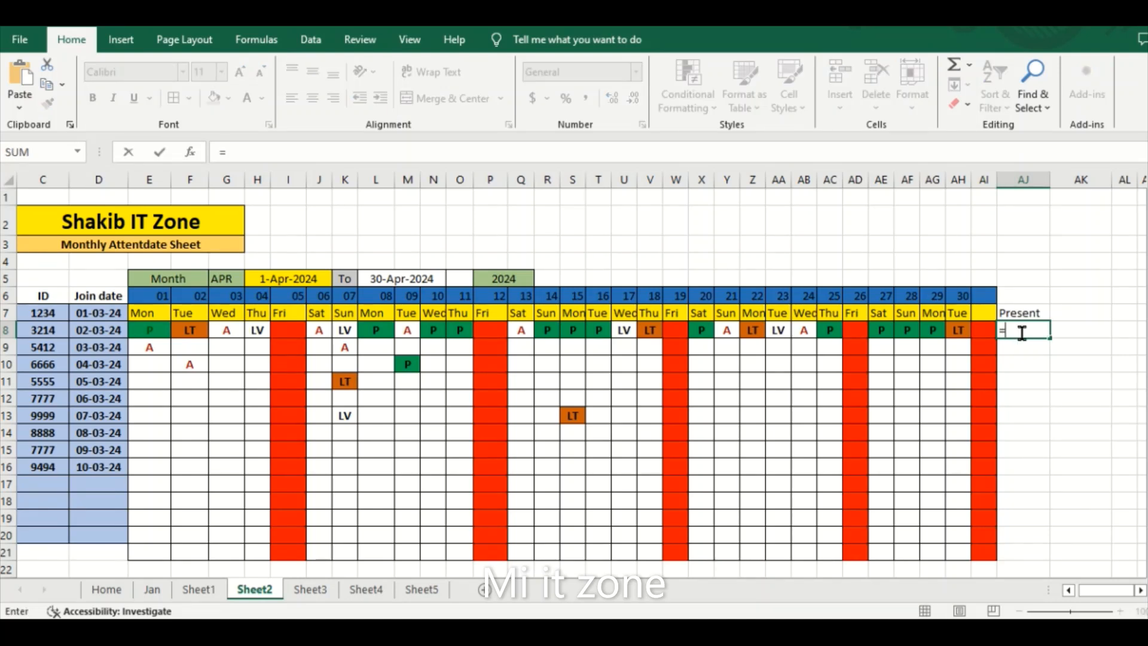
type("count")
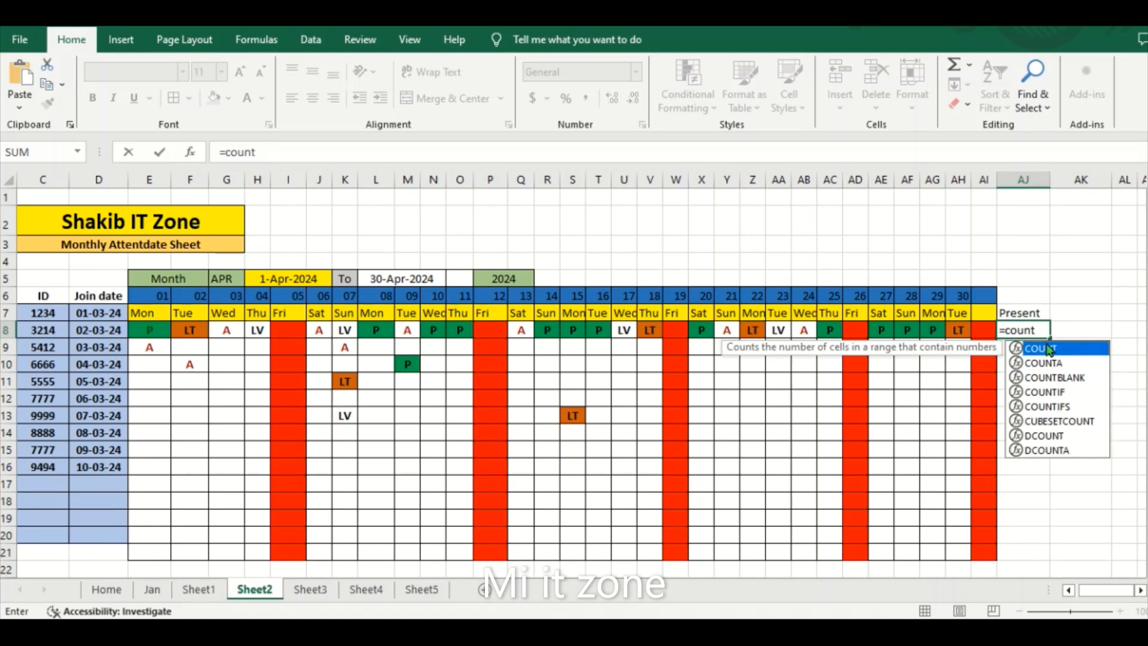
double_click(1047, 349)
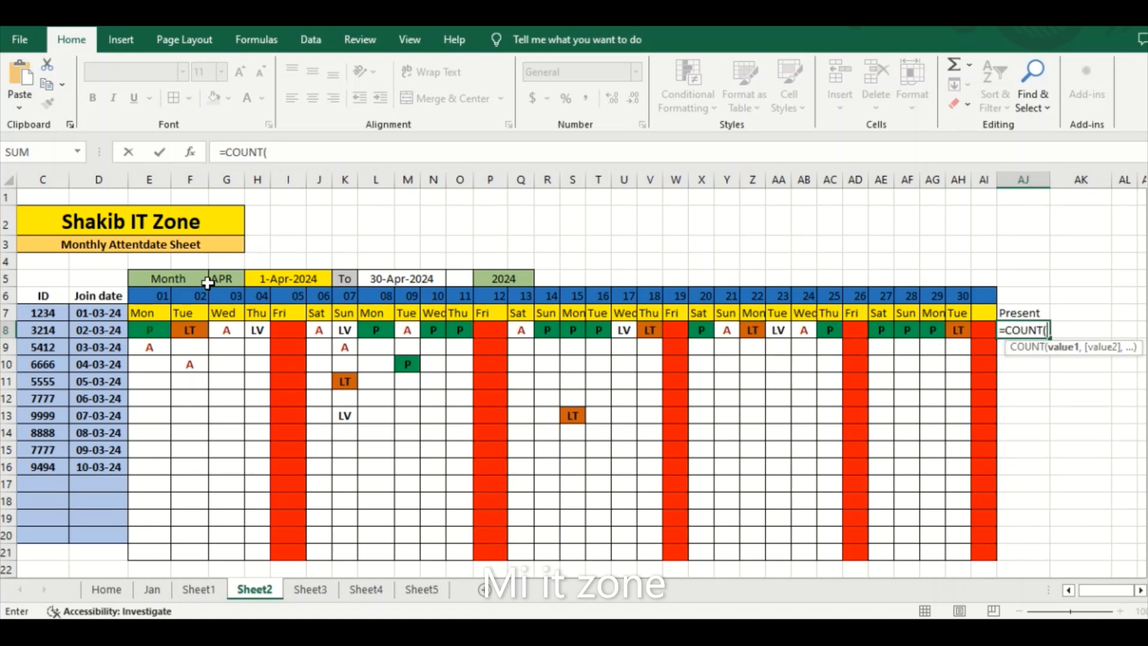
left_click_drag(143, 329, 958, 329)
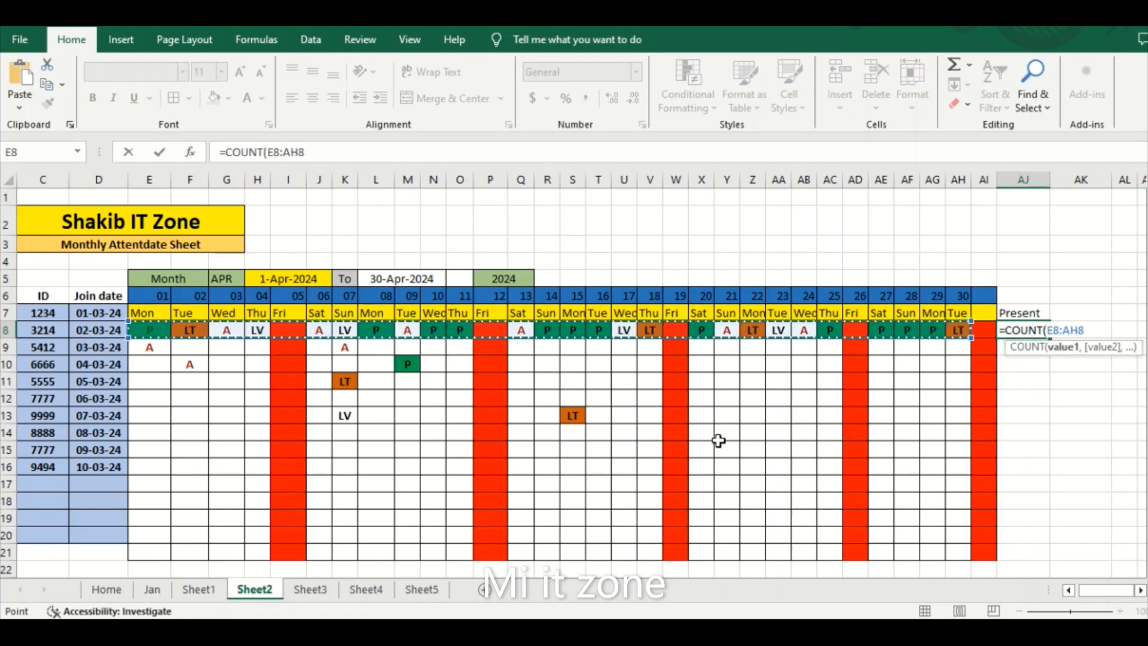
type(",")
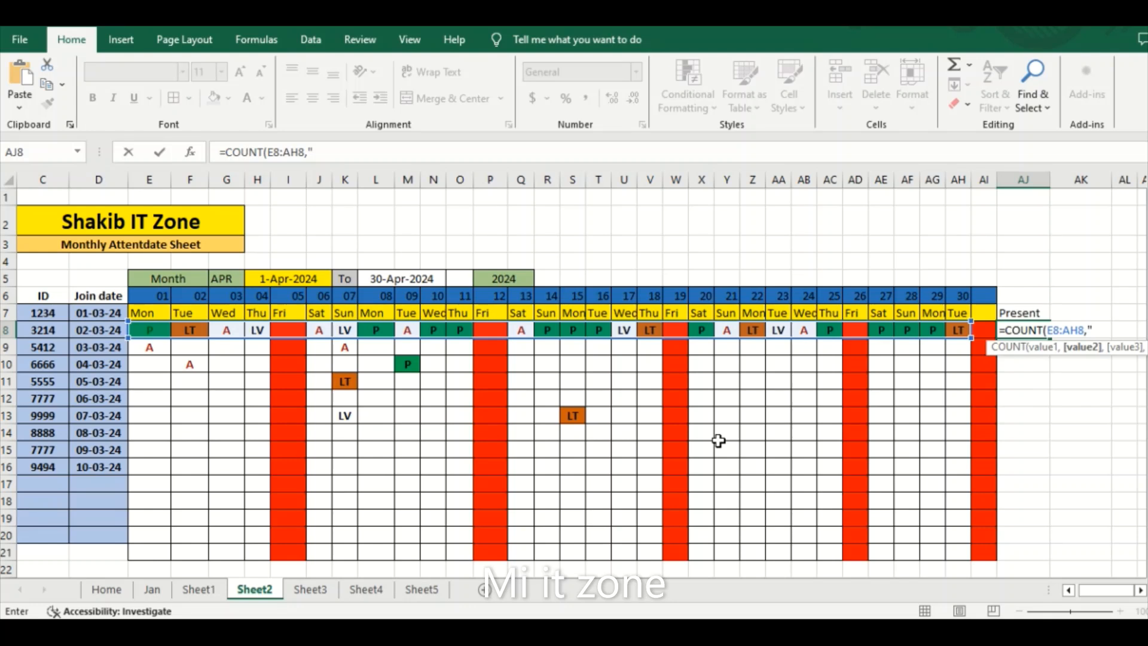
type("\"P\")")
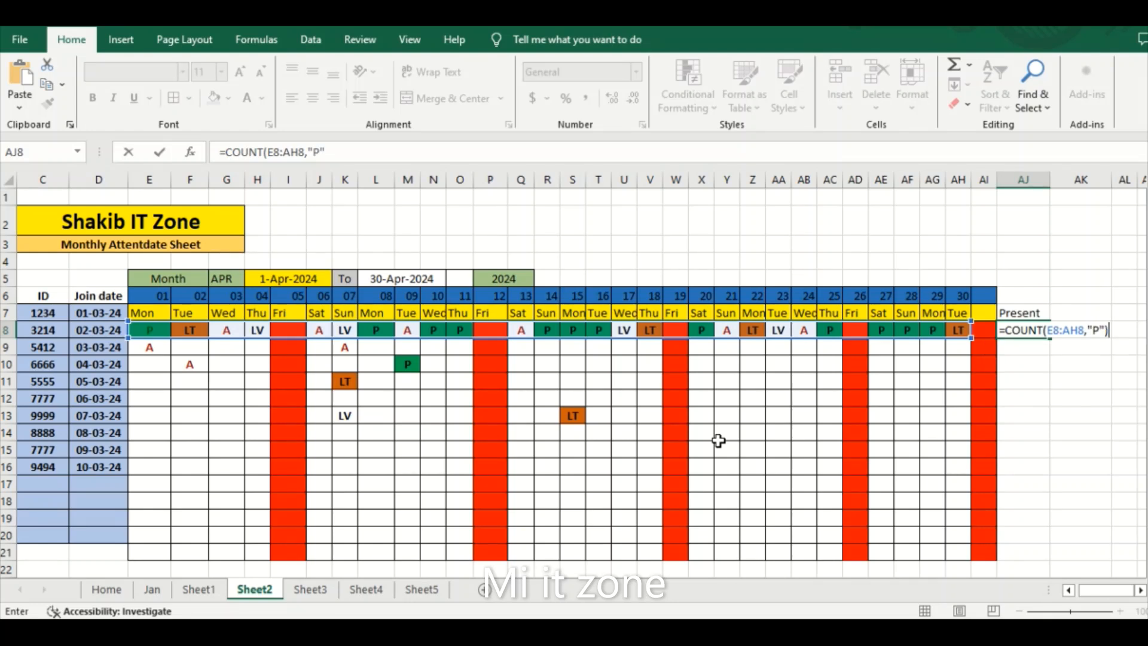
key("Return")
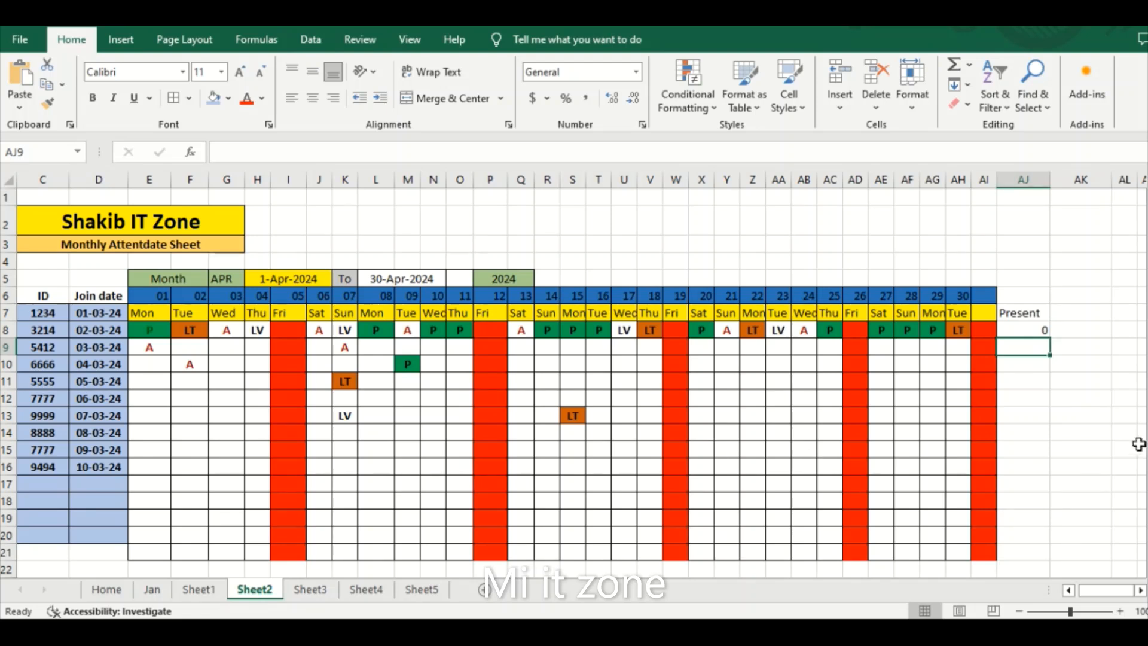
Correct the Present formula in AJ8 to =COUNTIF(E8:AH8,"P").
left_click_drag(1117, 416, 1106, 414)
left_click(1034, 332)
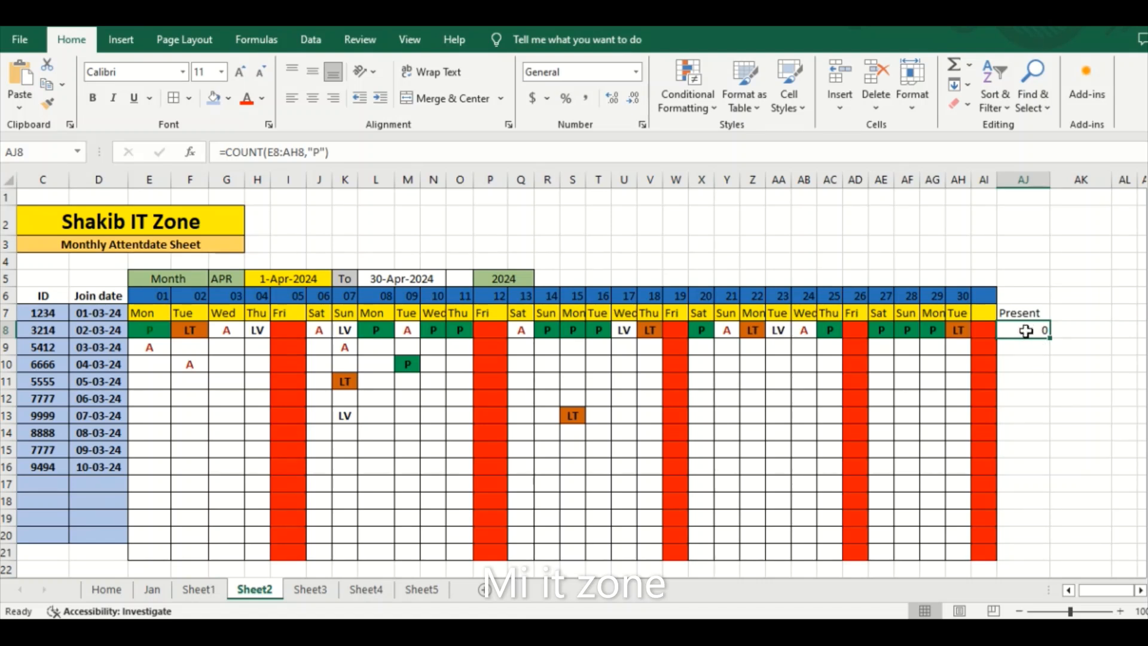
key("F2")
left_click(261, 152)
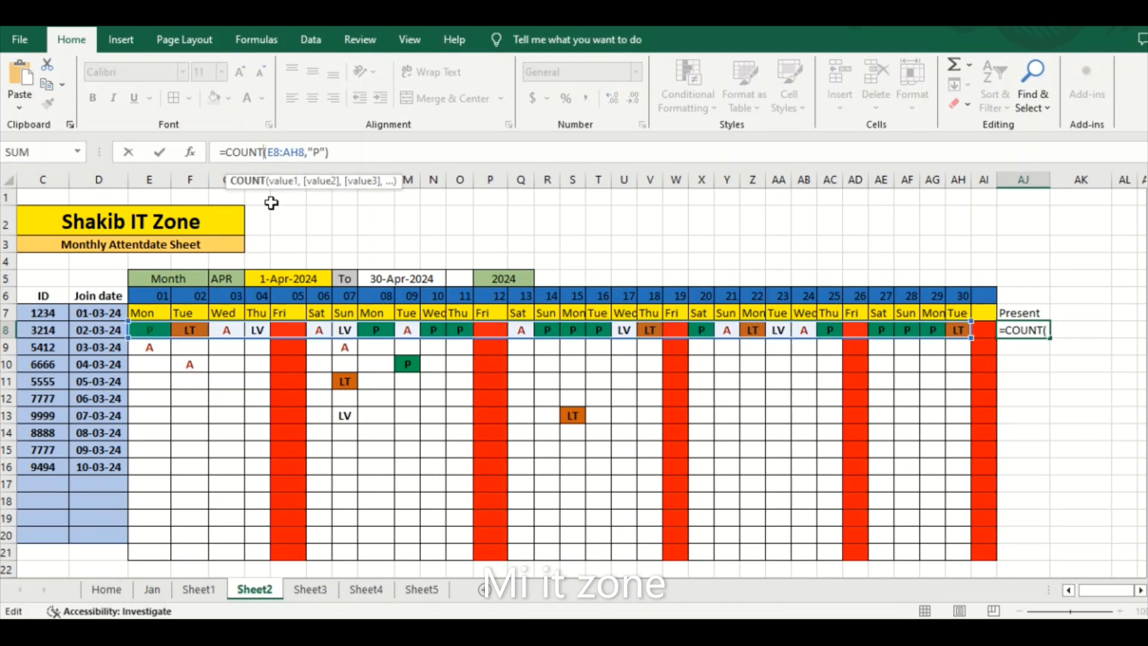
type("If")
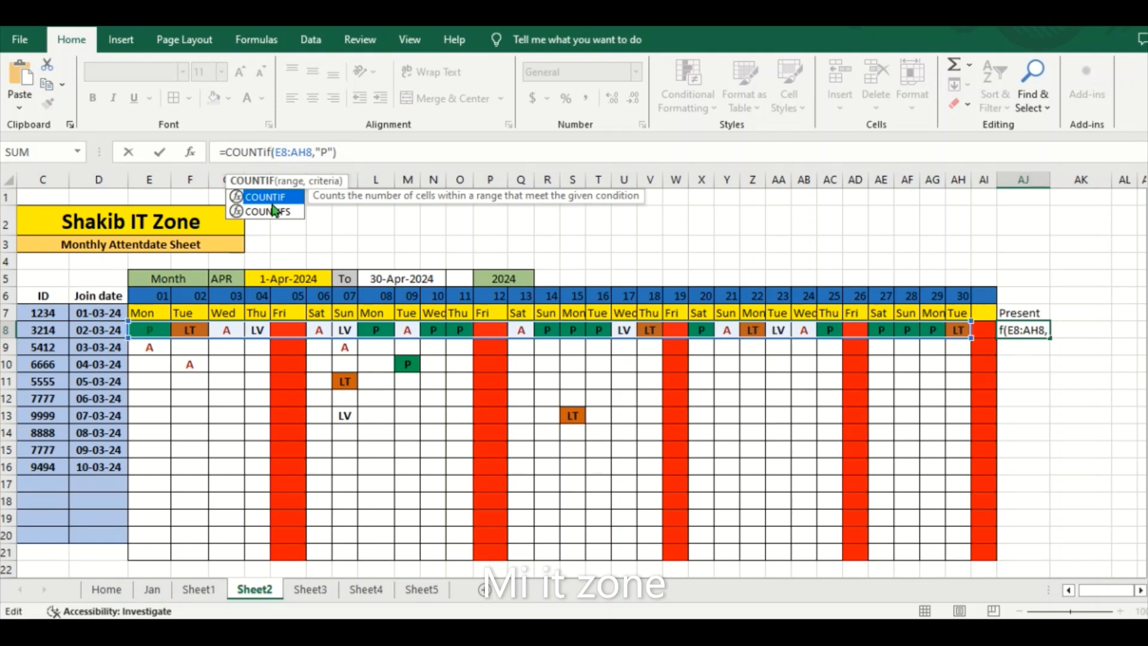
left_click(352, 151)
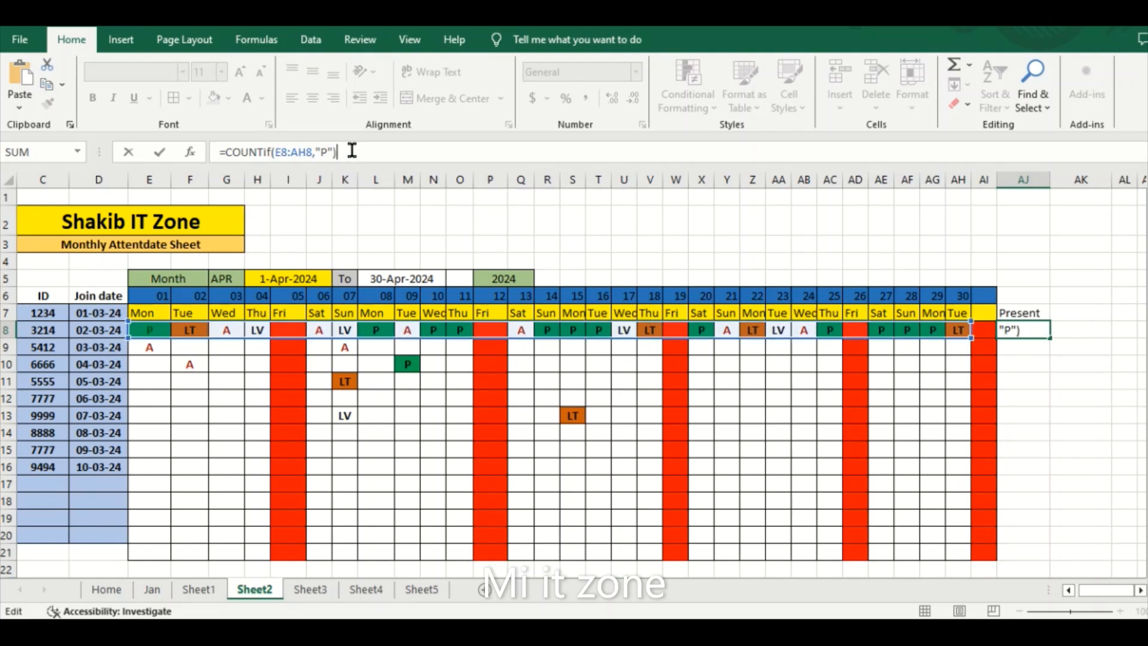
key("Return")
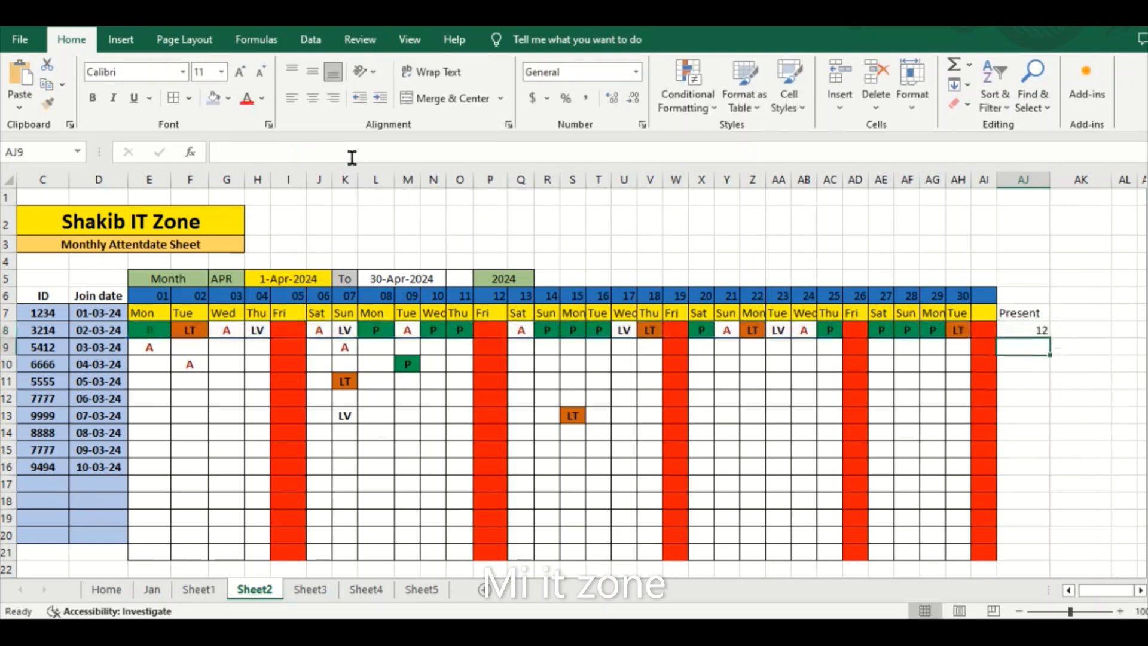
left_click(1103, 380)
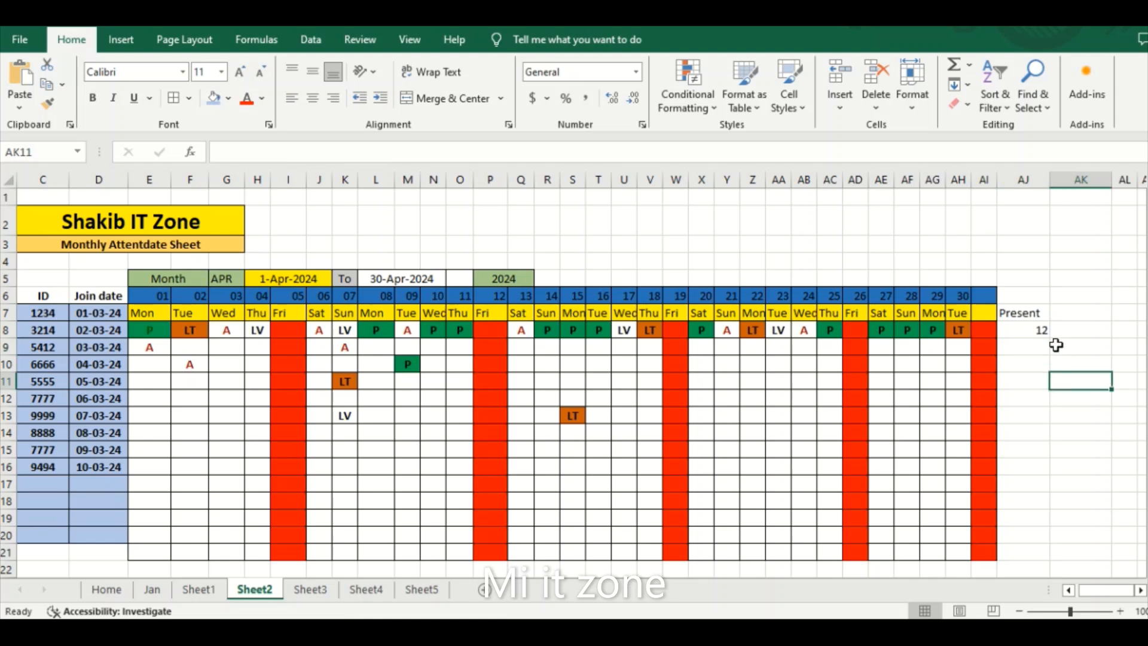
left_click(1028, 331)
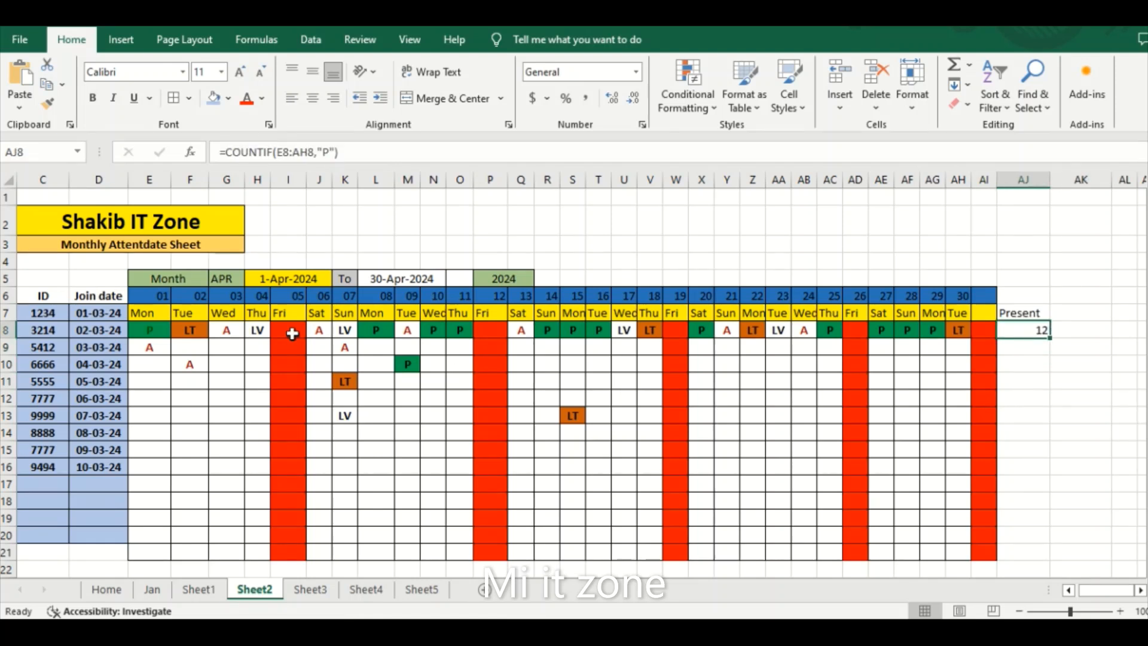
Enter the heading Absent in AK7, beside the Present heading.
left_click(1069, 318)
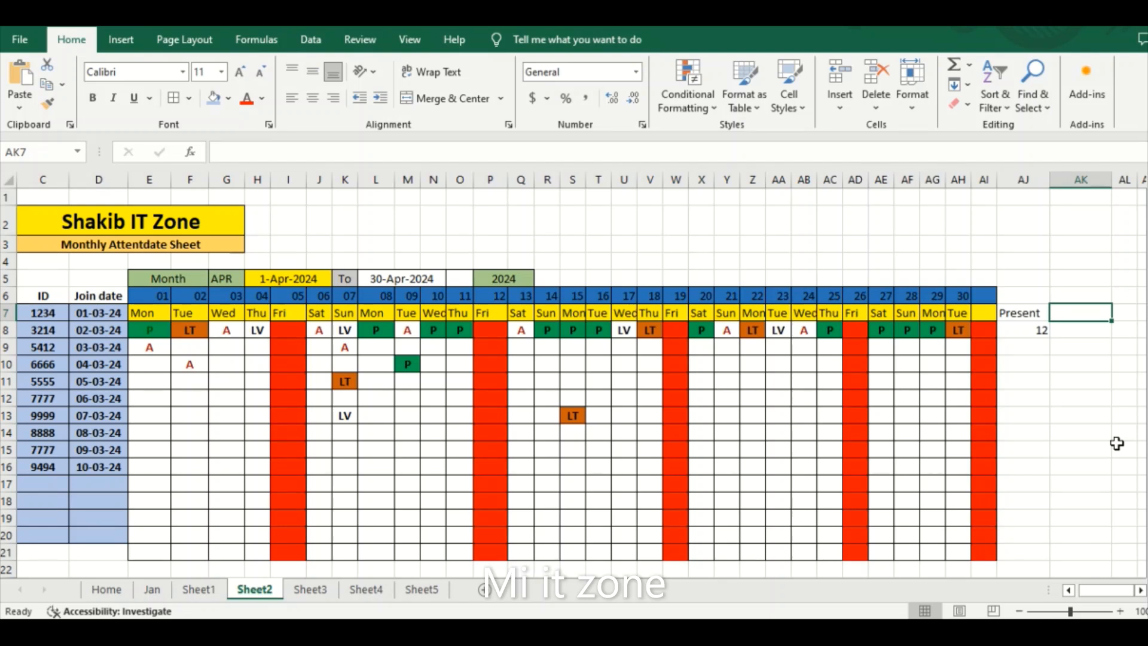
type("Absent")
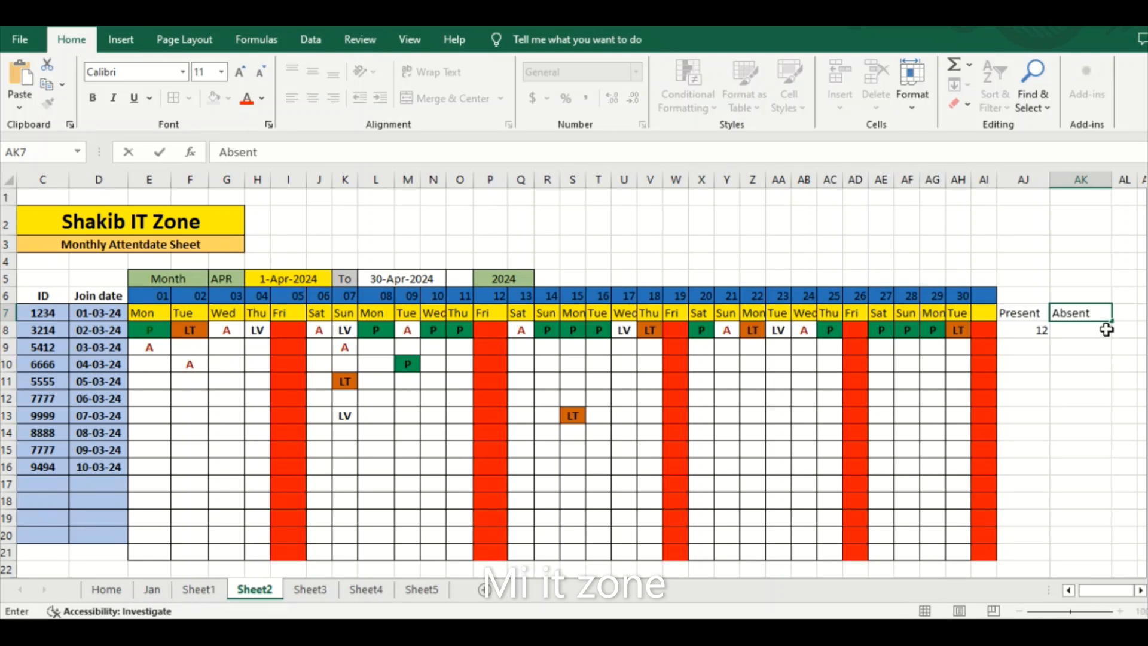
key("Return")
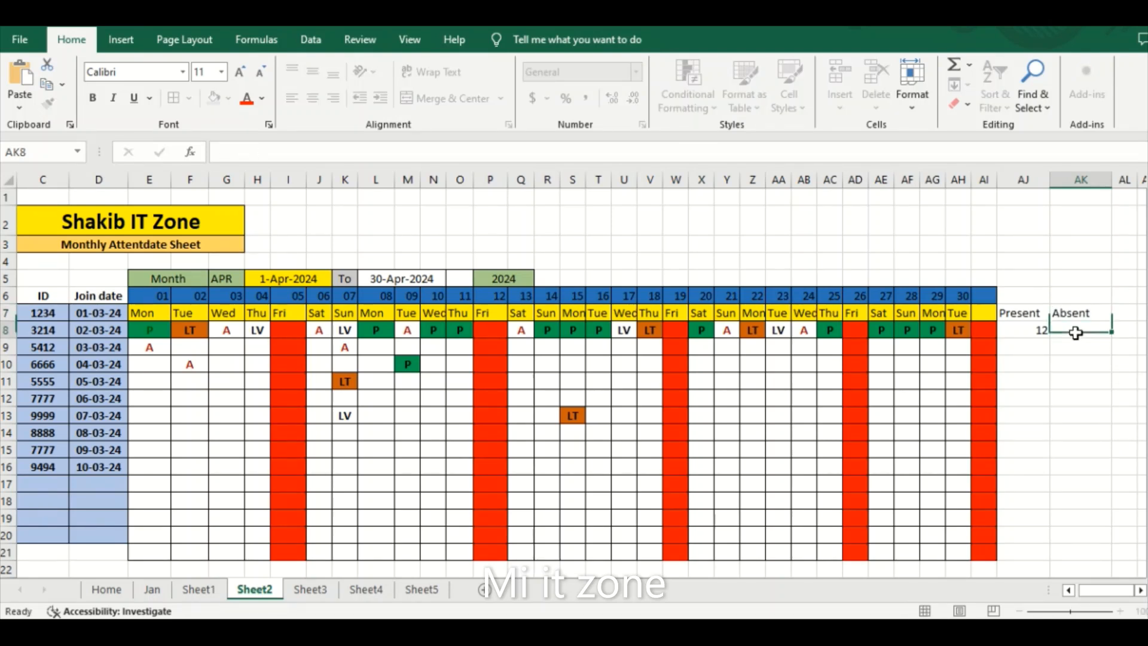
Enter the formula =COUNTIF(E8:AH8,"A") in AK8 under the Absent heading.
type("=")
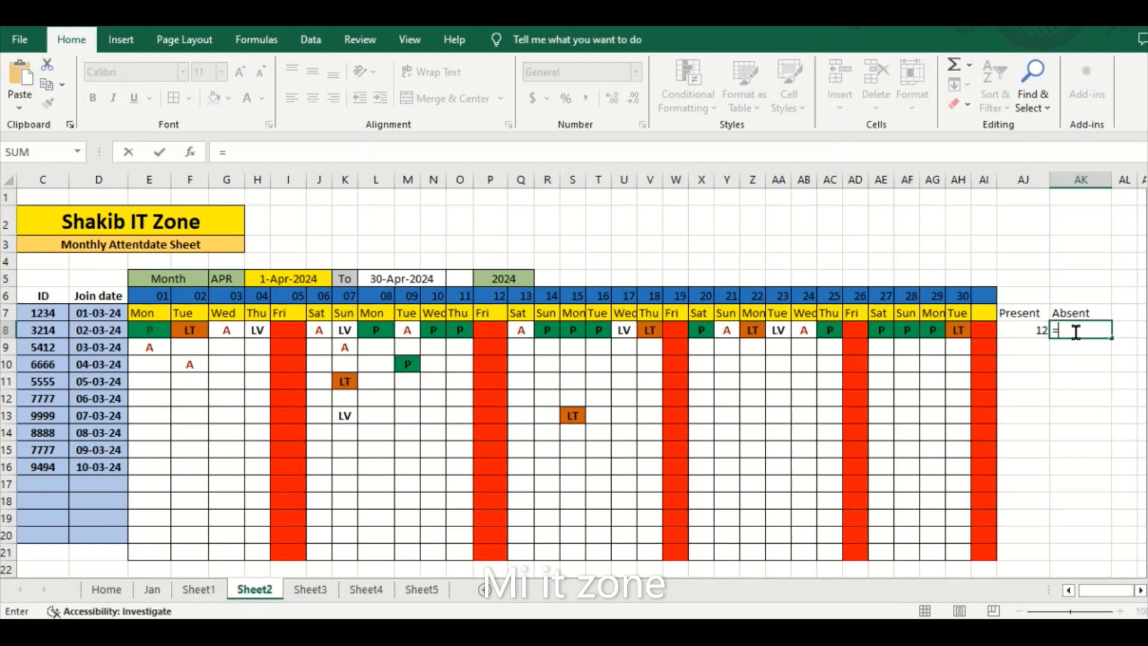
type("c")
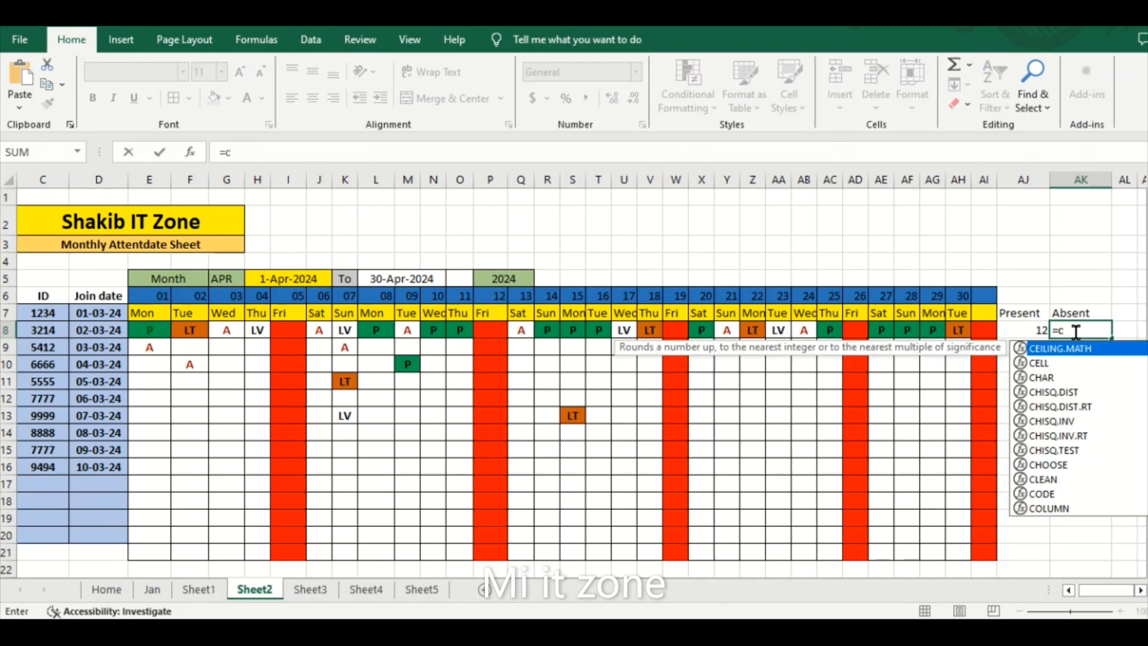
type("ounti")
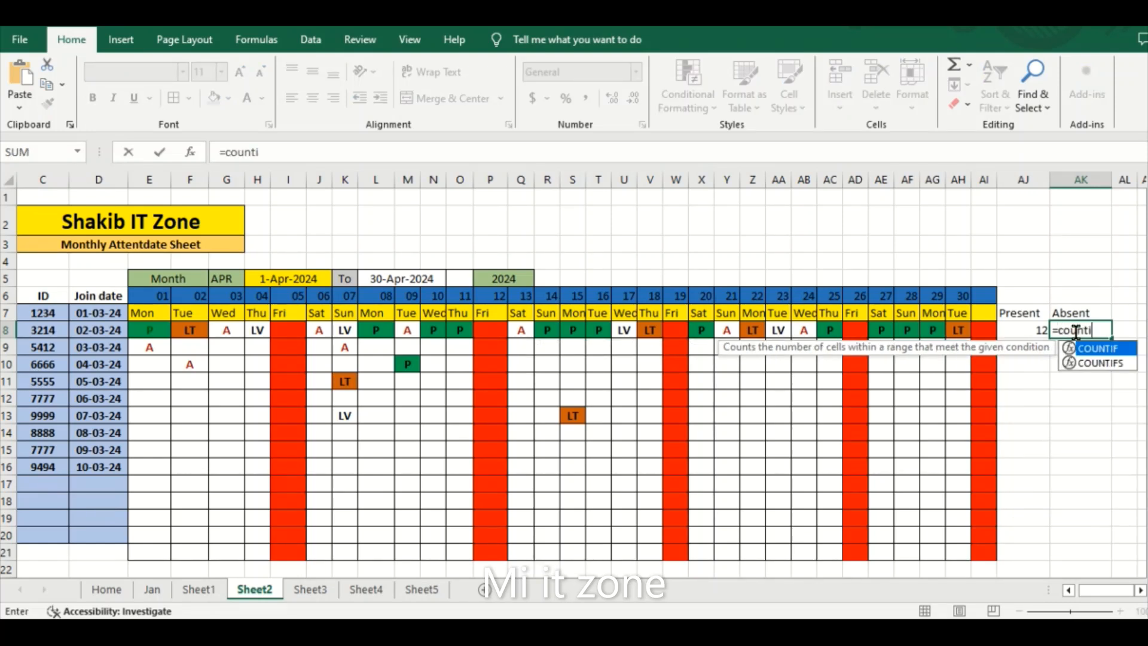
type("f")
double_click(1089, 349)
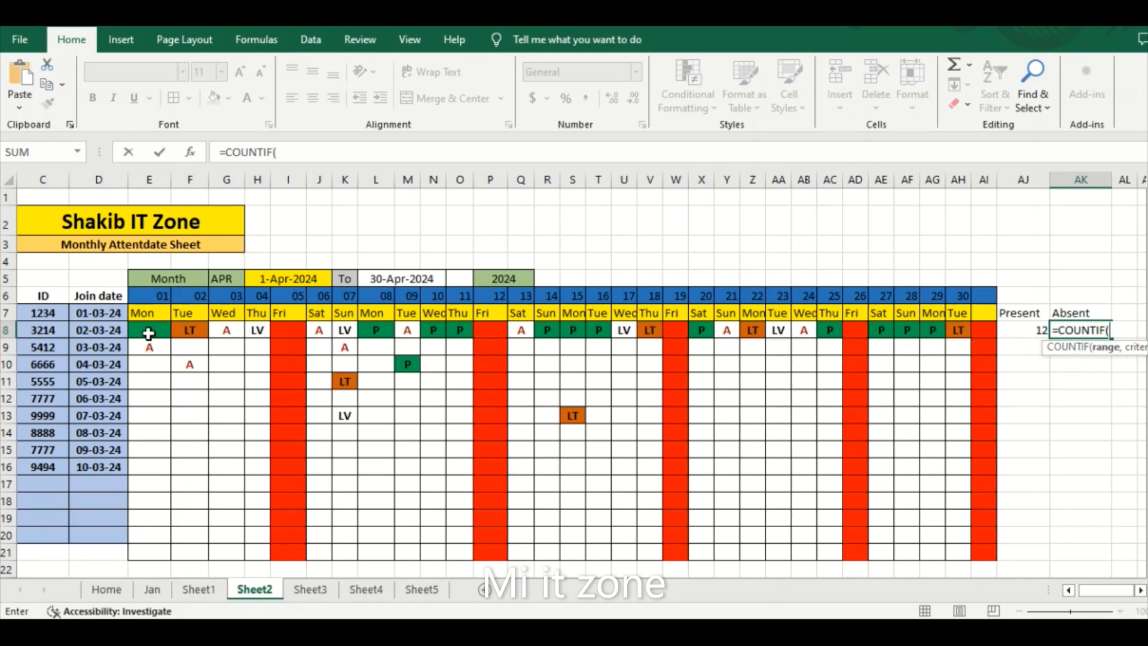
left_click_drag(148, 334, 961, 325)
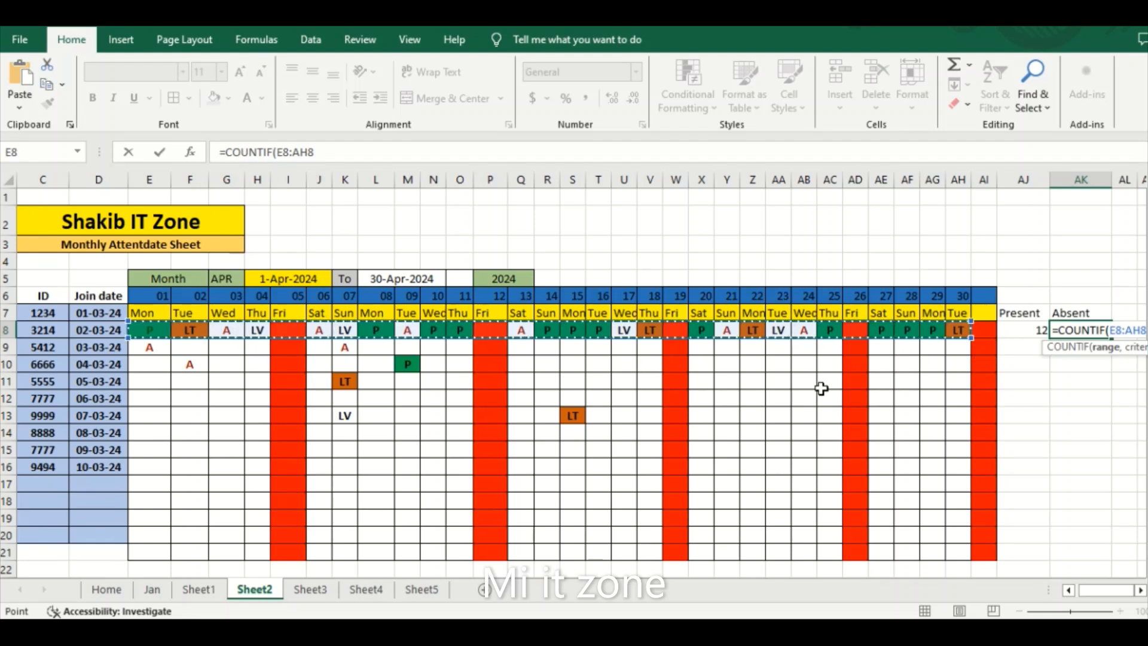
type(",\"A")
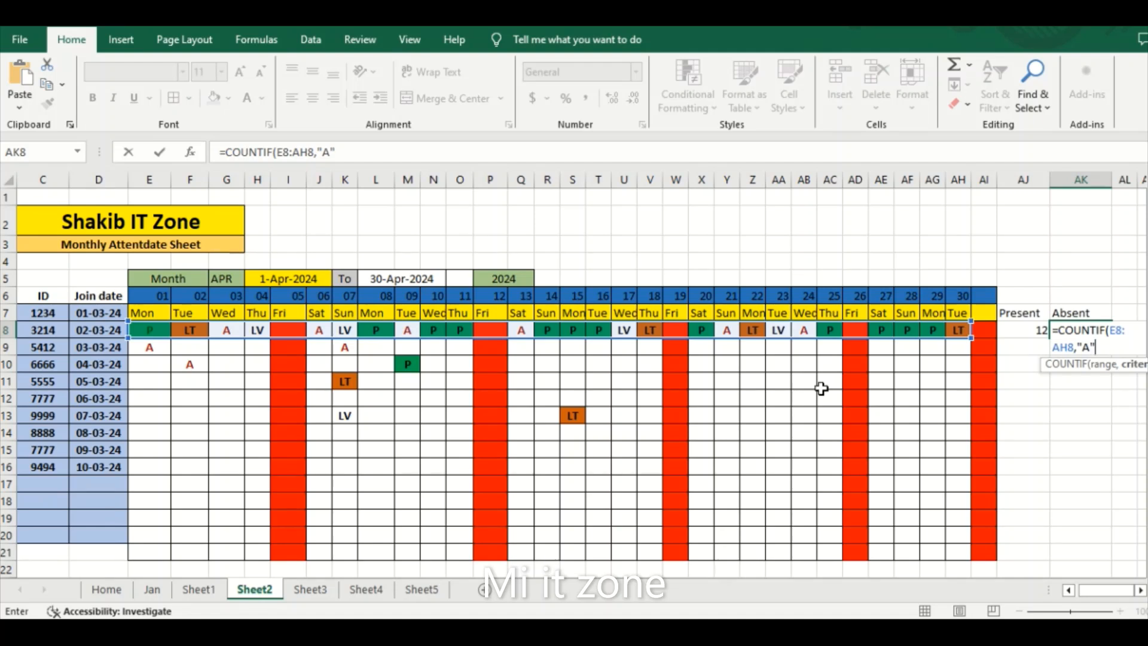
type("\")")
key("Return")
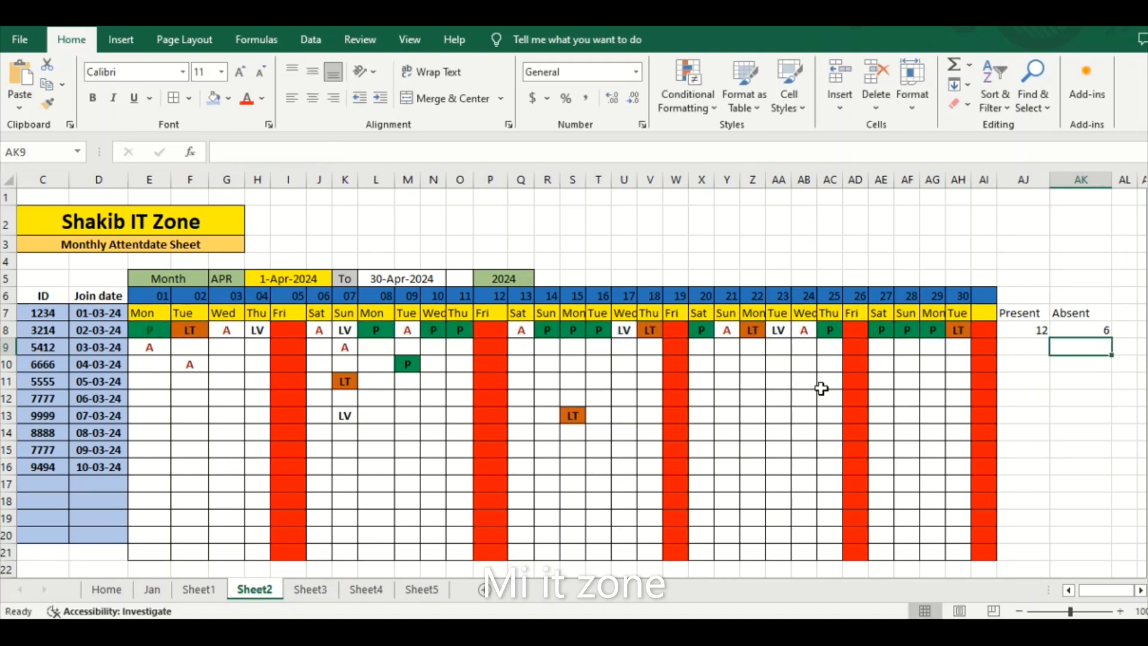
left_click(1095, 332)
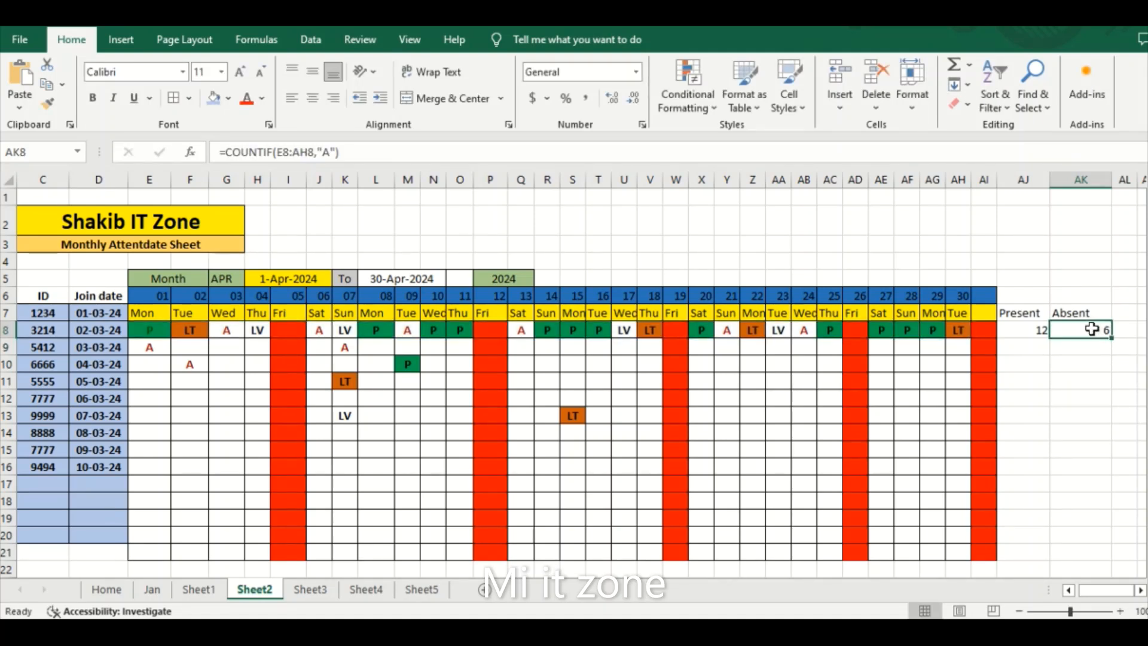
Narrow column AK slightly and fill the Present and Absent cells AJ7:AK8 with light orange.
left_click_drag(1111, 181, 1096, 185)
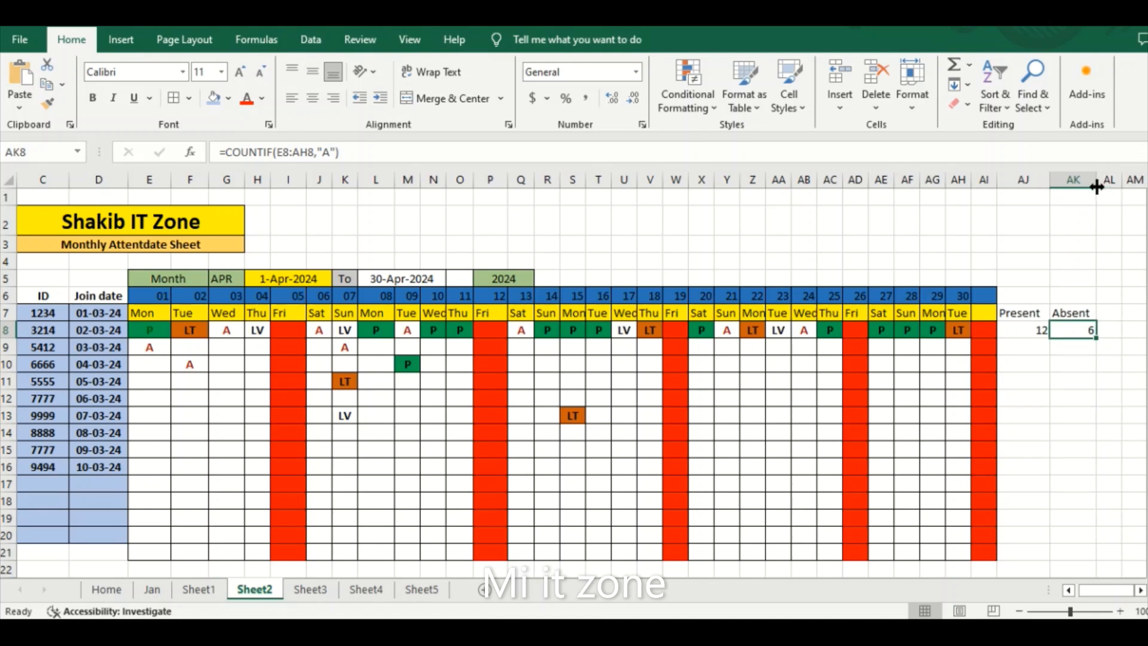
left_click(1101, 330)
left_click_drag(1023, 313, 1073, 324)
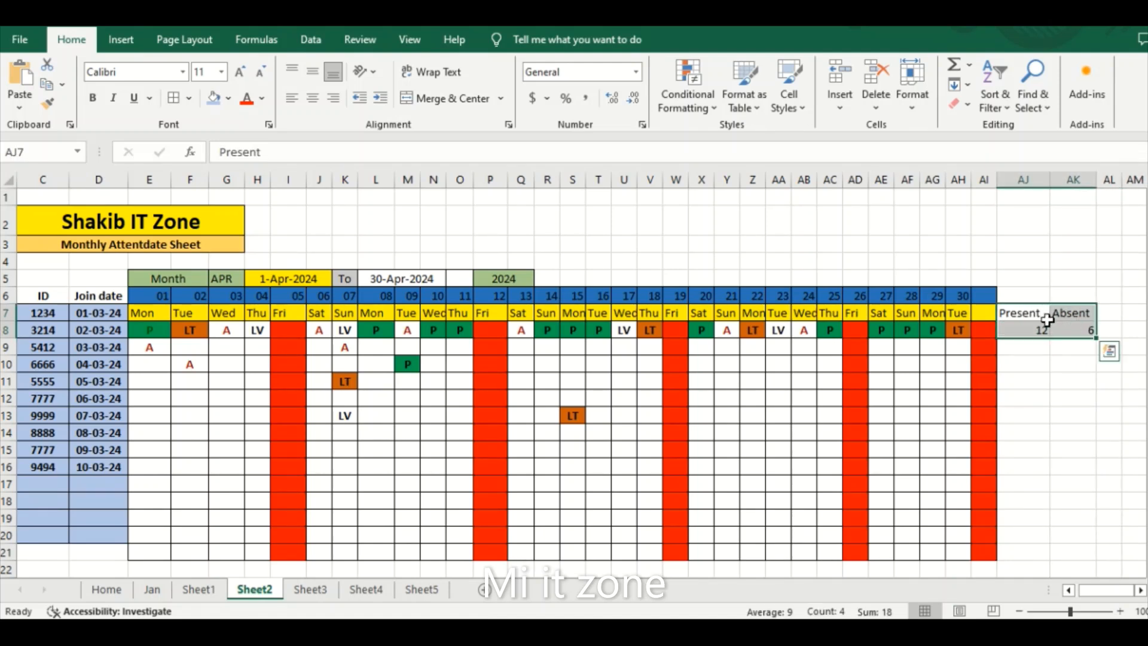
left_click(232, 99)
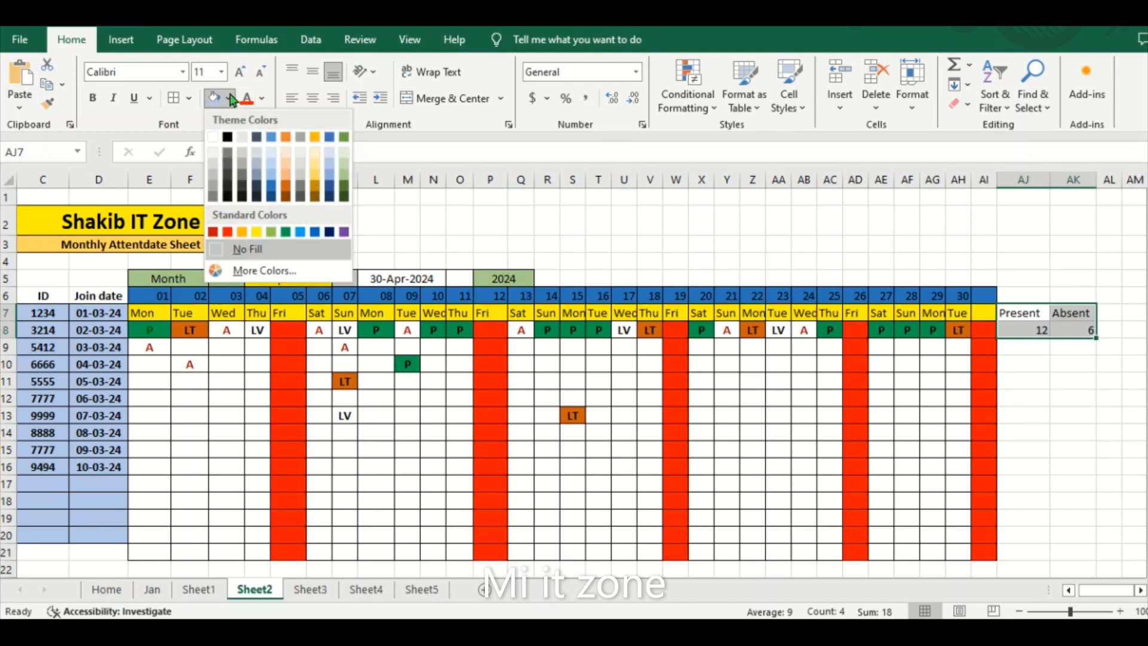
left_click(287, 177)
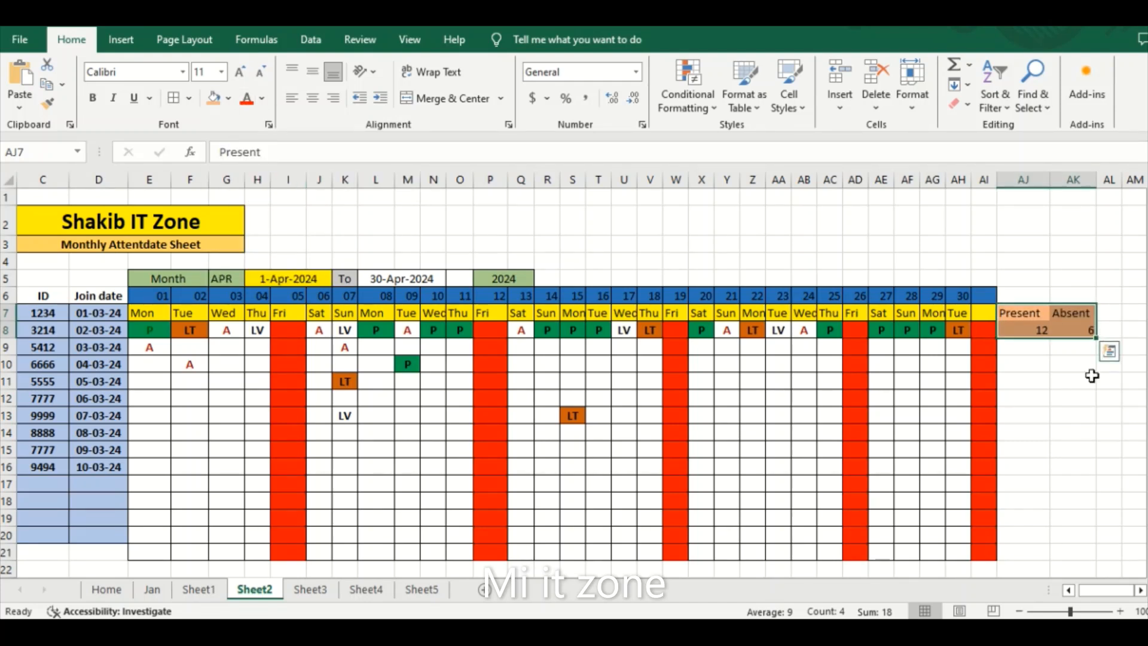
left_click(1071, 381)
left_click_drag(1056, 330, 1057, 330)
left_click(1068, 405)
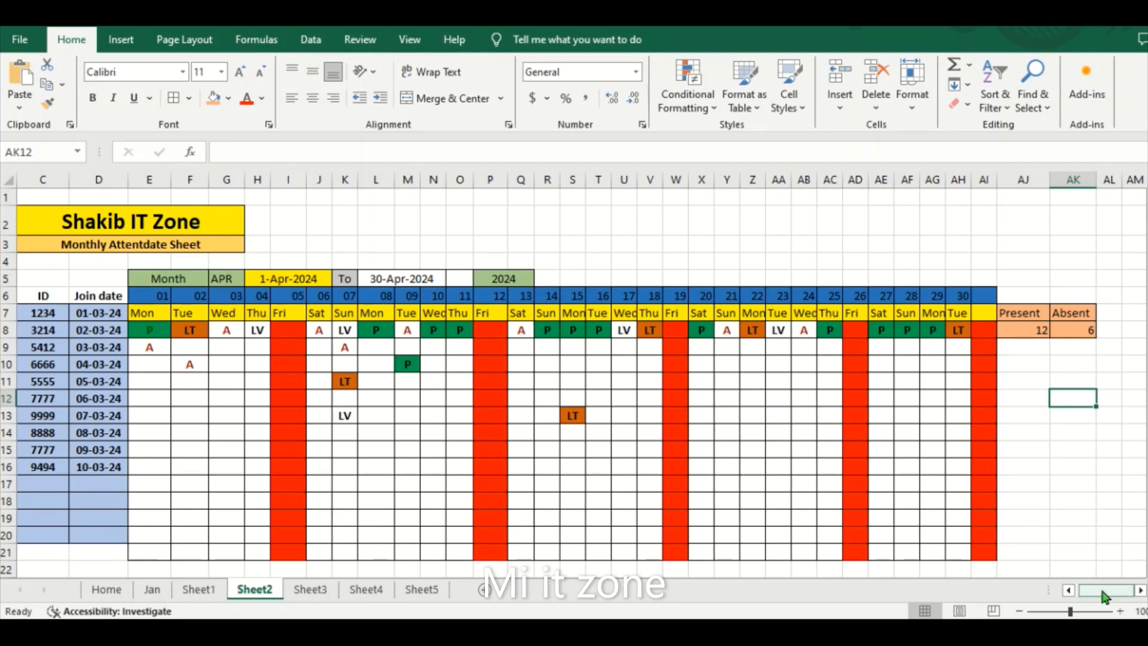
left_click_drag(1103, 598, 1094, 598)
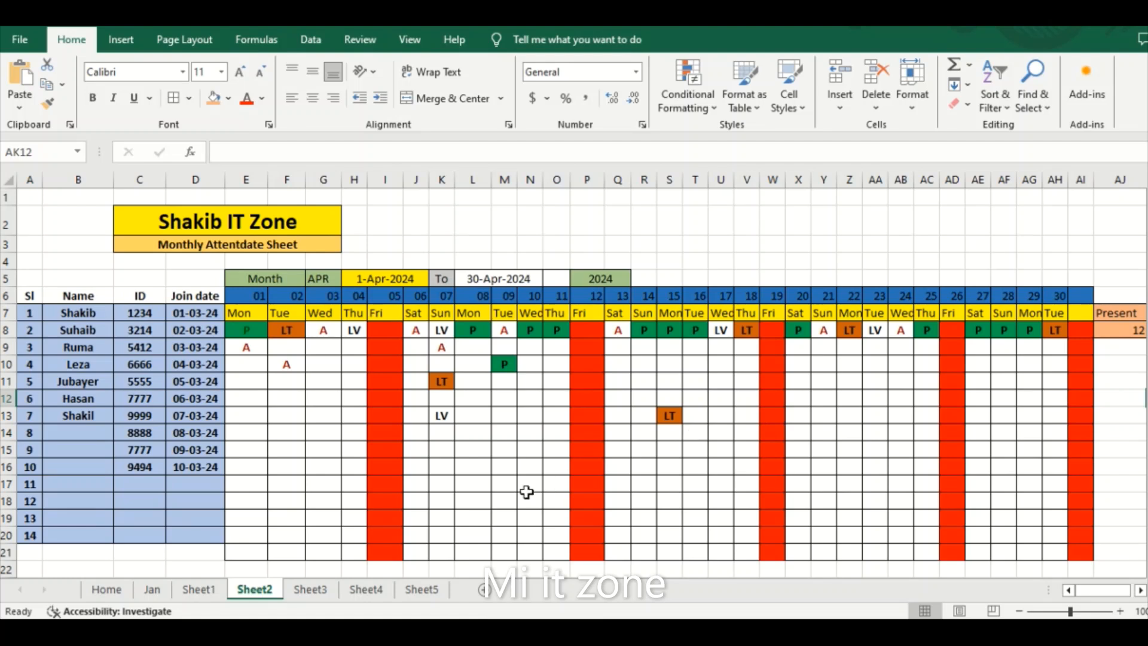
left_click(484, 502)
left_click(619, 487)
left_click(693, 467)
left_click(871, 433)
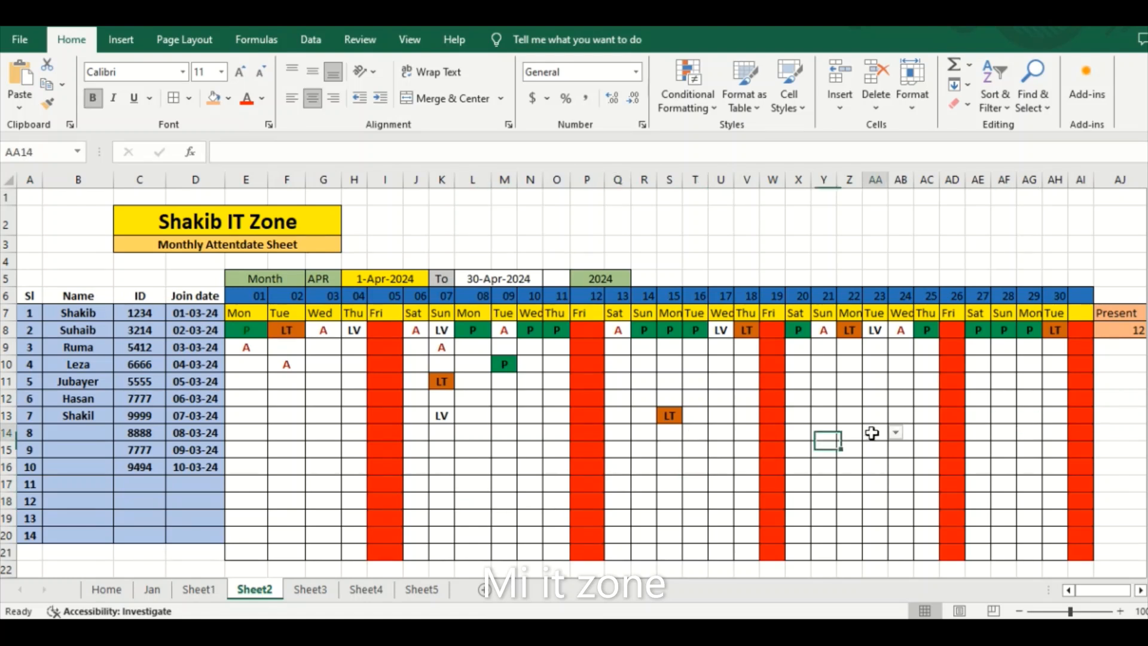
left_click(973, 403)
left_click(1030, 412)
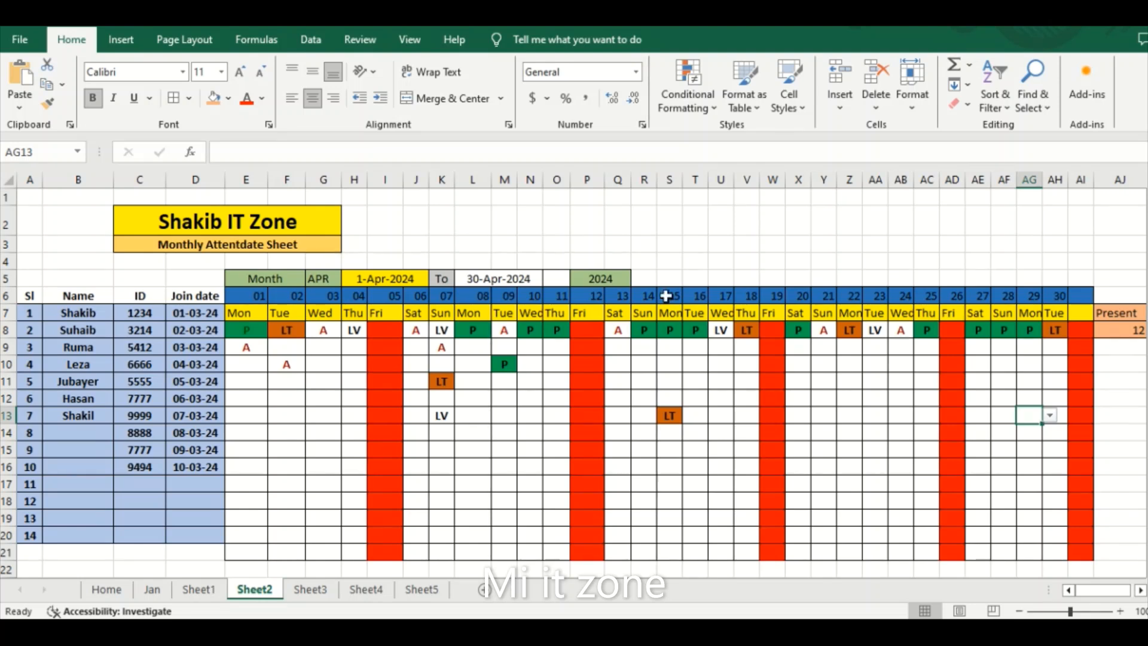
Merge and centre cells T2:W2 above the attendance grid and enter the text Subscribe.
left_click_drag(688, 227, 778, 224)
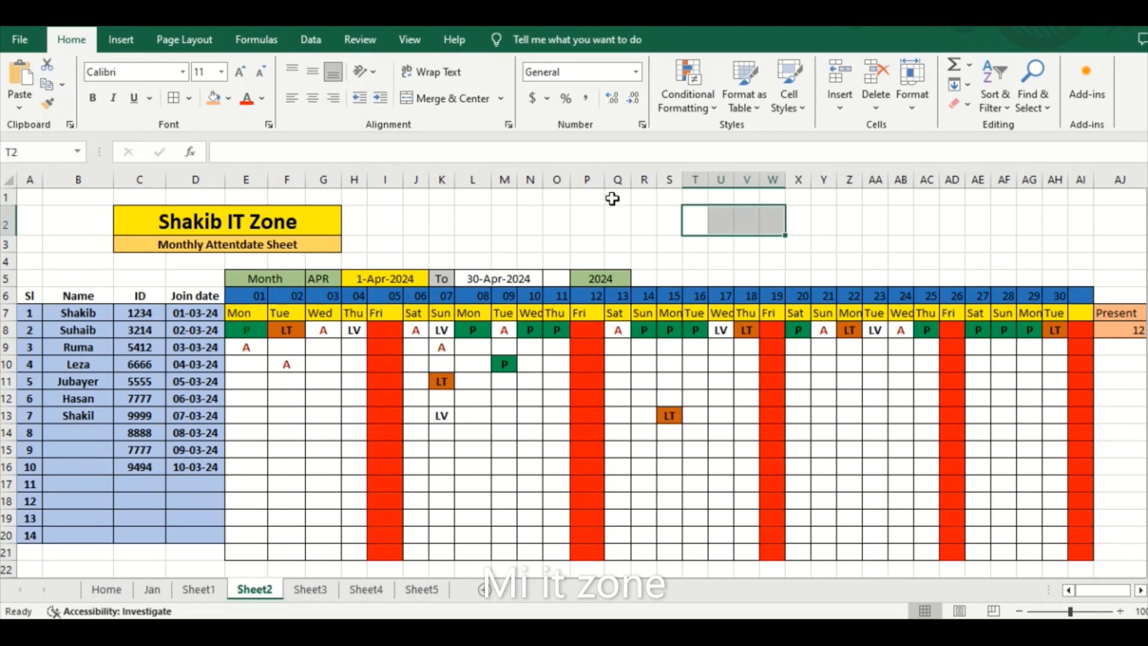
left_click(443, 98)
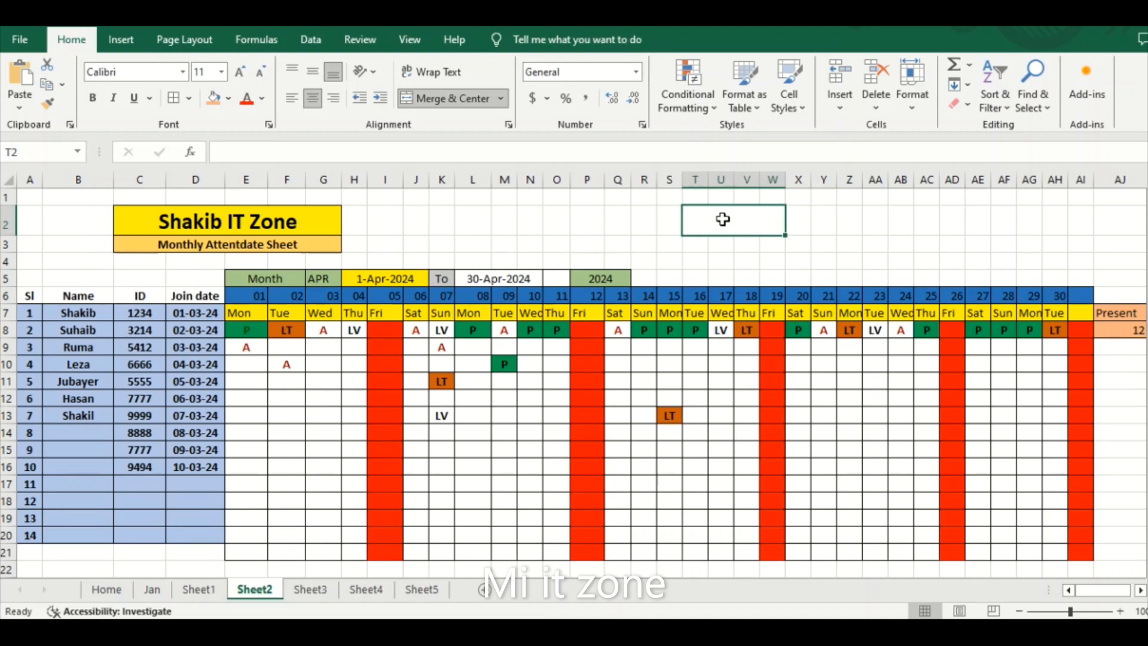
type("Sub")
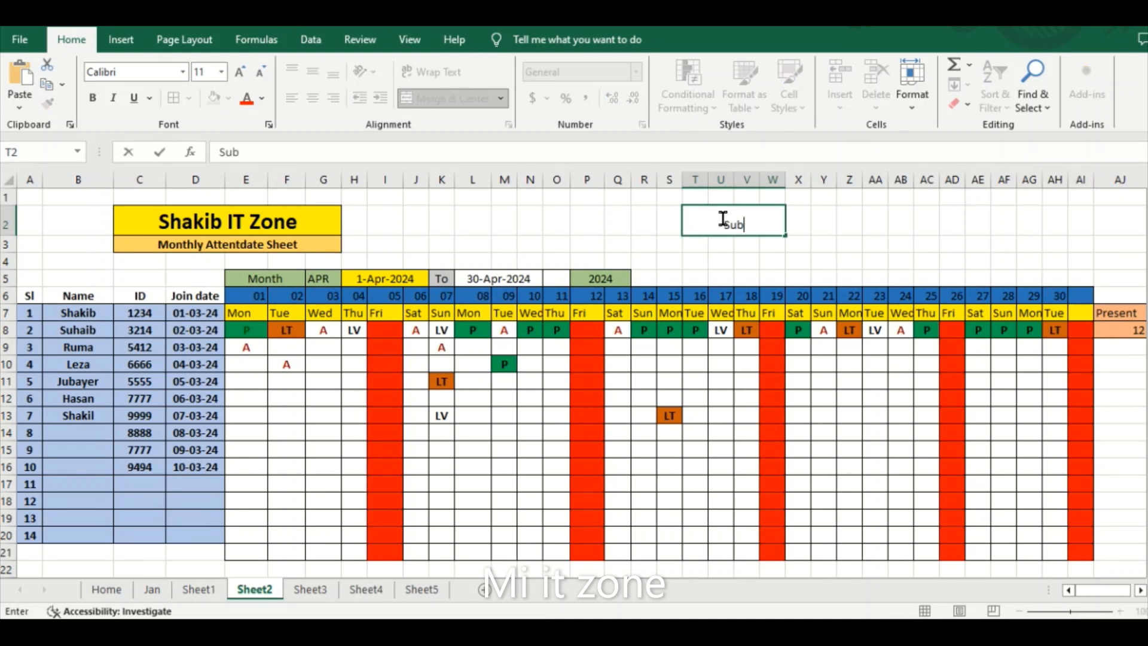
type("scribe")
left_click(881, 214)
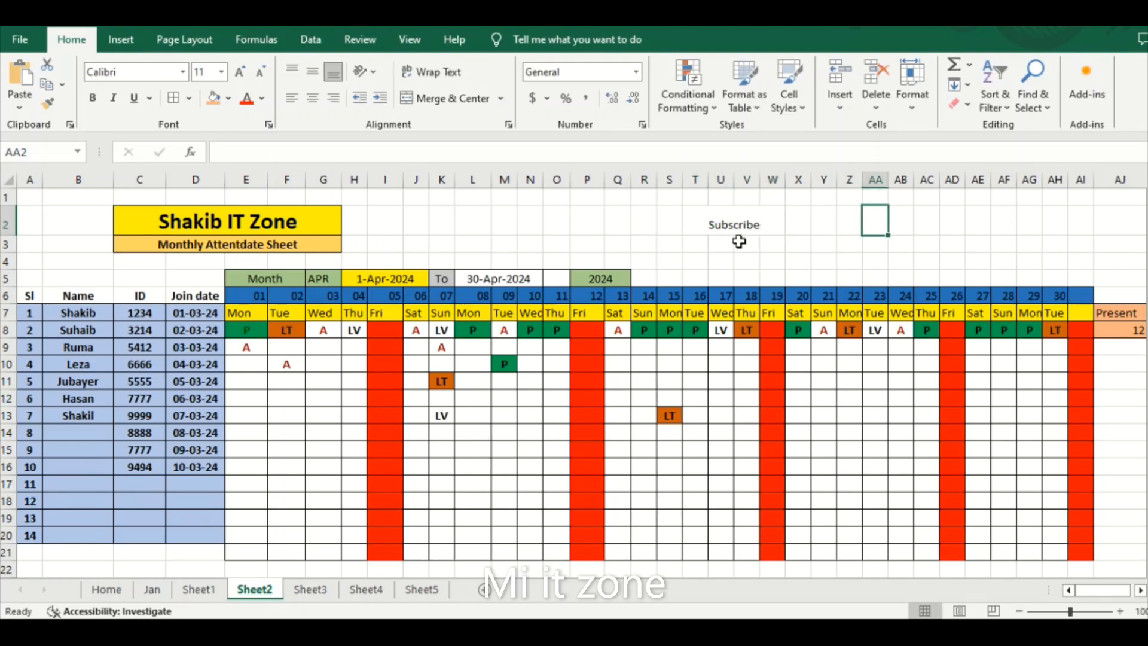
Make the Subscribe text bold, enlarge it to 14 pt and align it to the vertical middle of its cell.
left_click(726, 230)
left_click(93, 100)
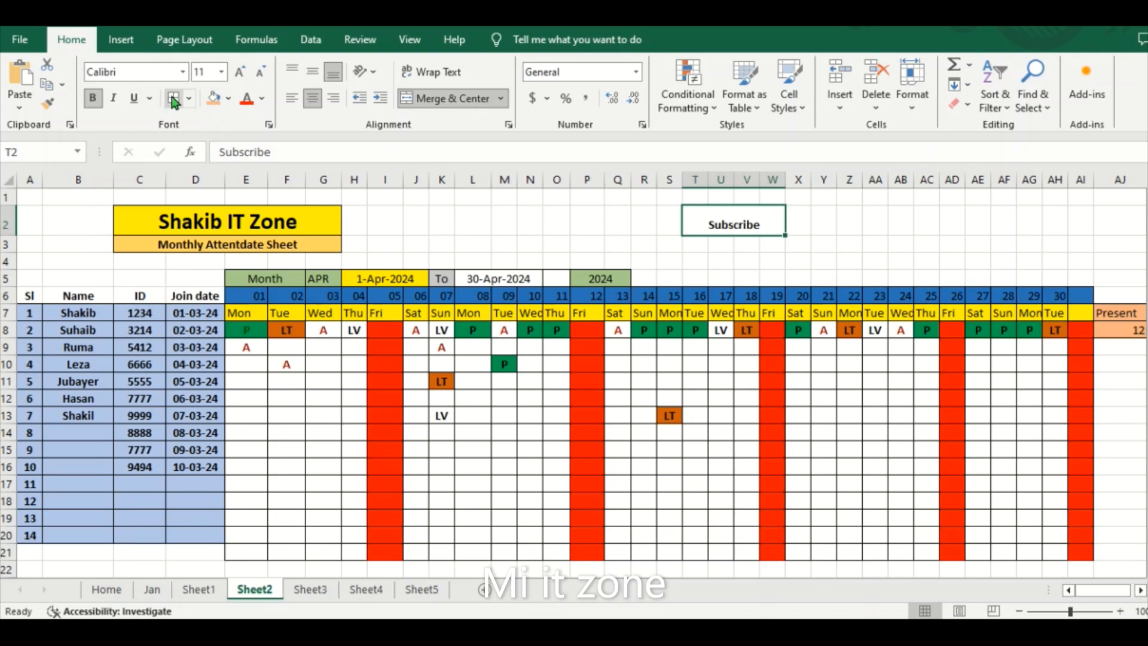
left_click(239, 73)
left_click(241, 75)
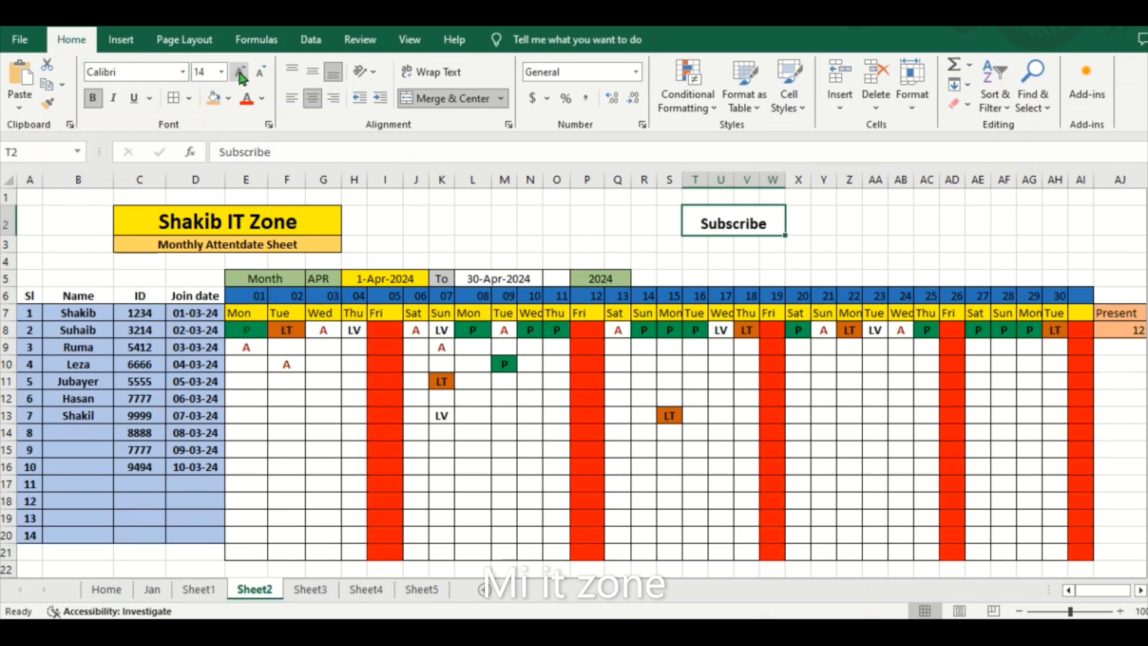
left_click(312, 71)
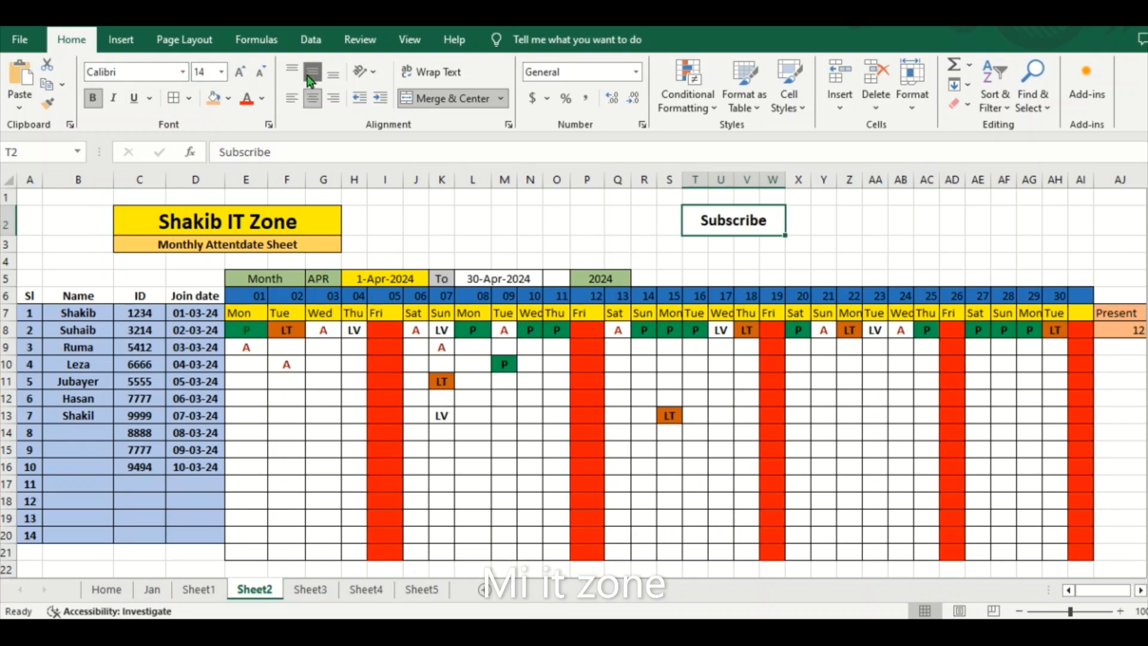
Fill the merged Subscribe cell with red.
left_click(226, 102)
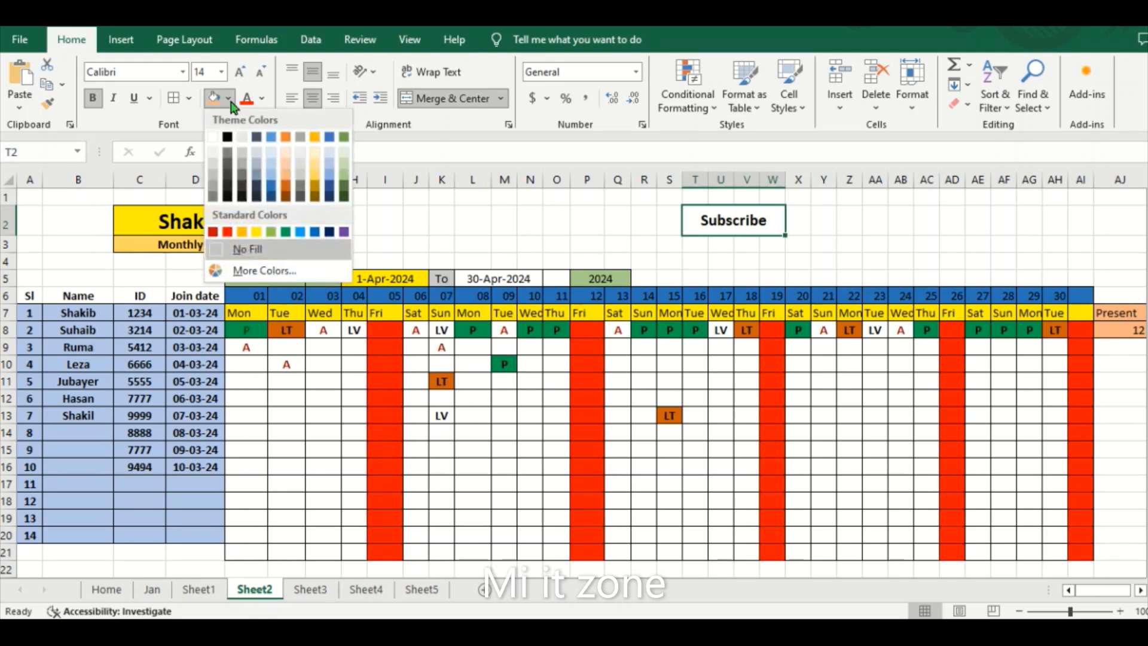
left_click(214, 232)
left_click(816, 227)
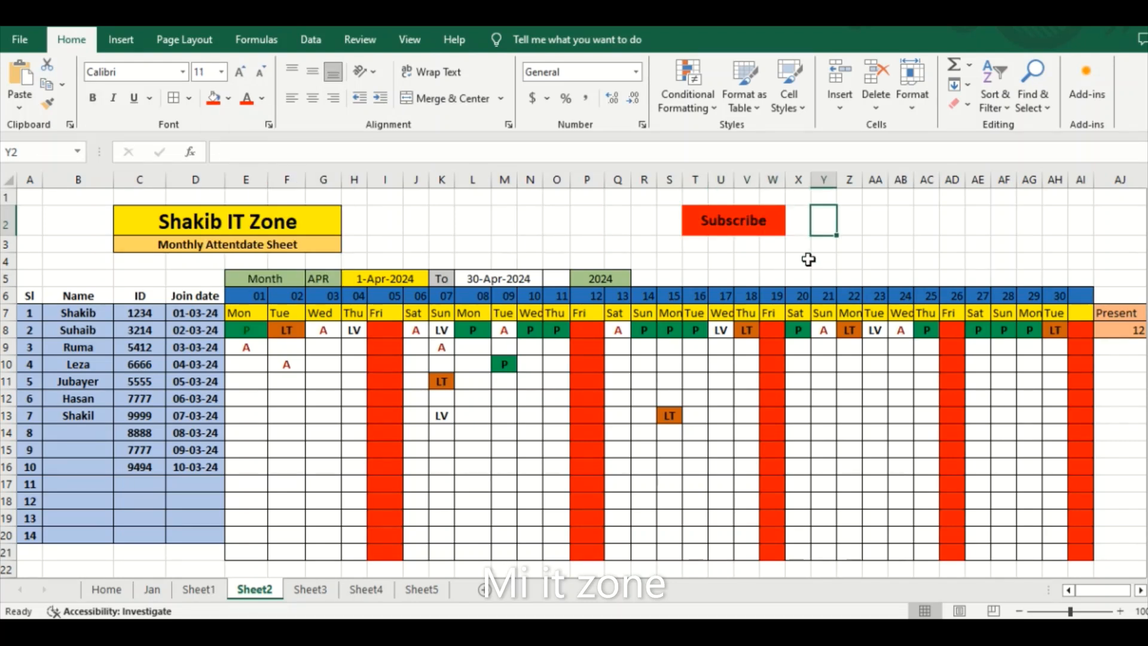
left_click(777, 224)
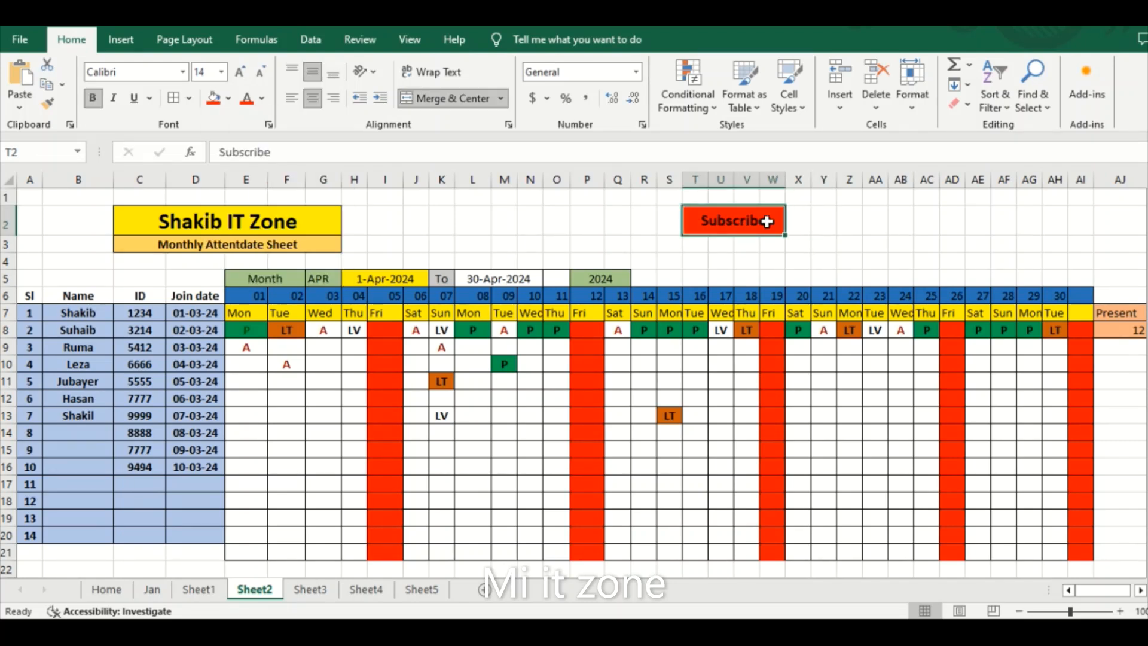
left_click(815, 221)
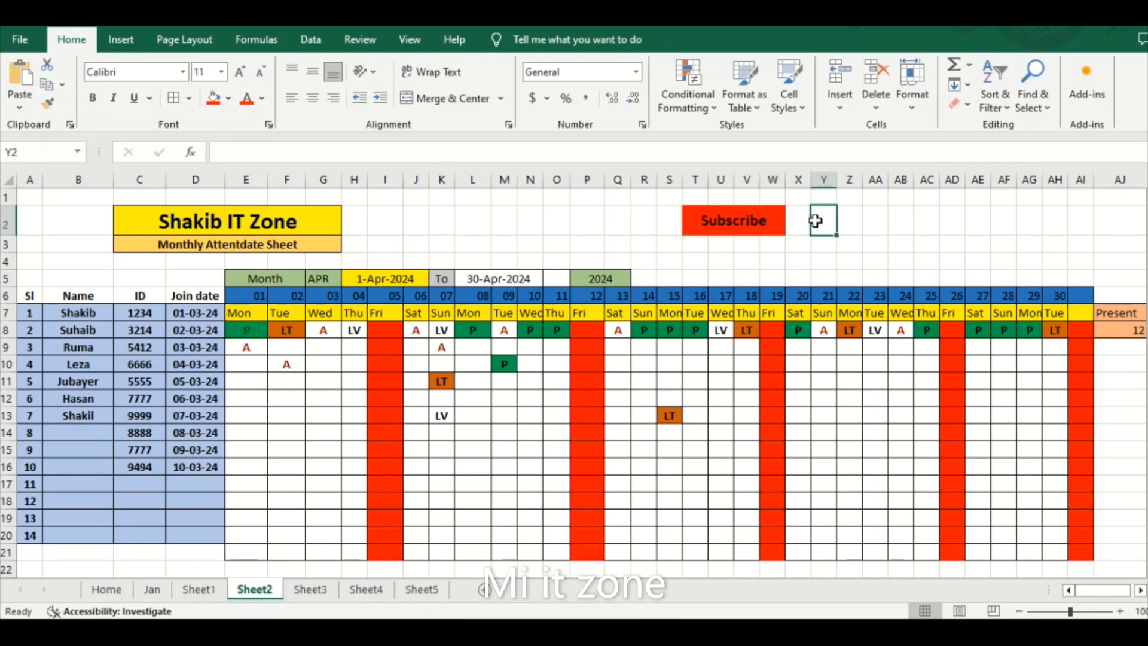